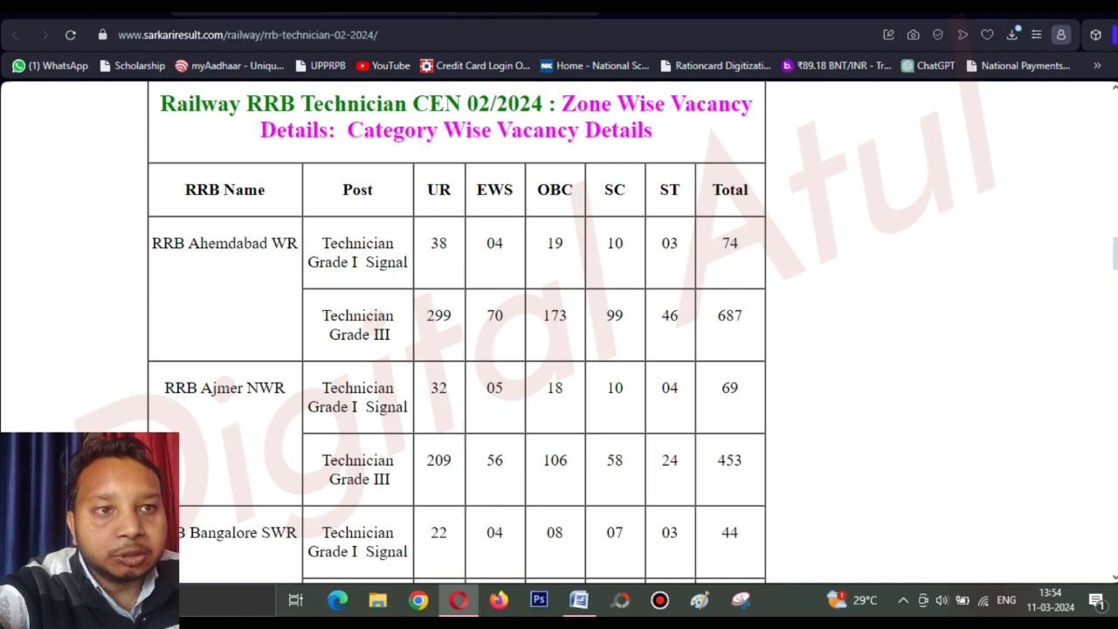
Scroll through the zone-wise RRB Technician 2024 vacancy table on Sarkari Result.
scroll(559, 332, down, 1)
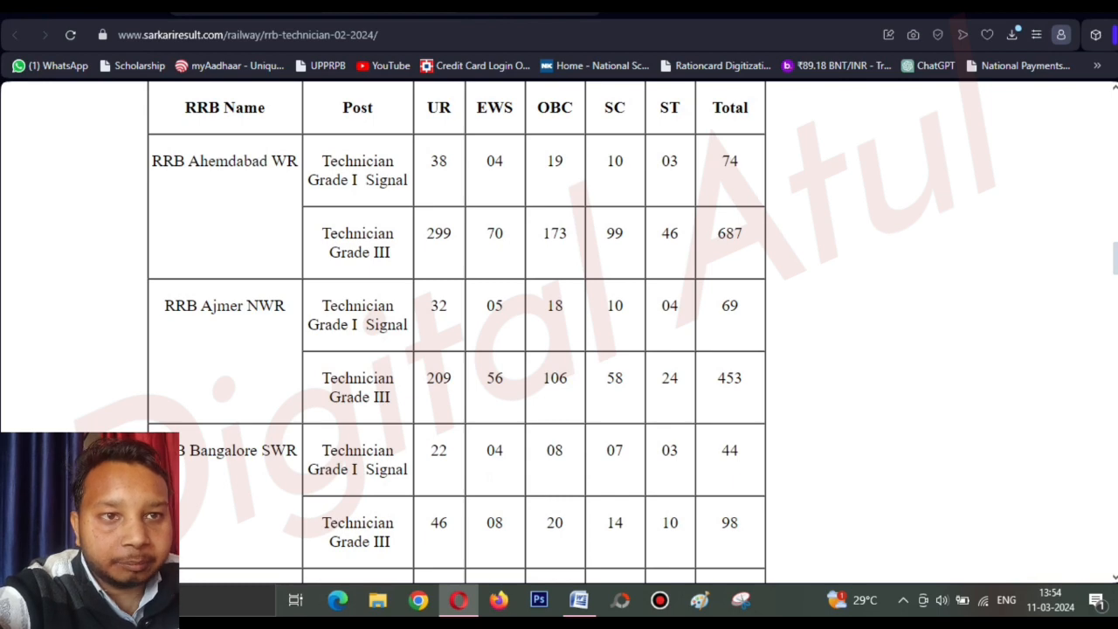
scroll(559, 332, down, 1)
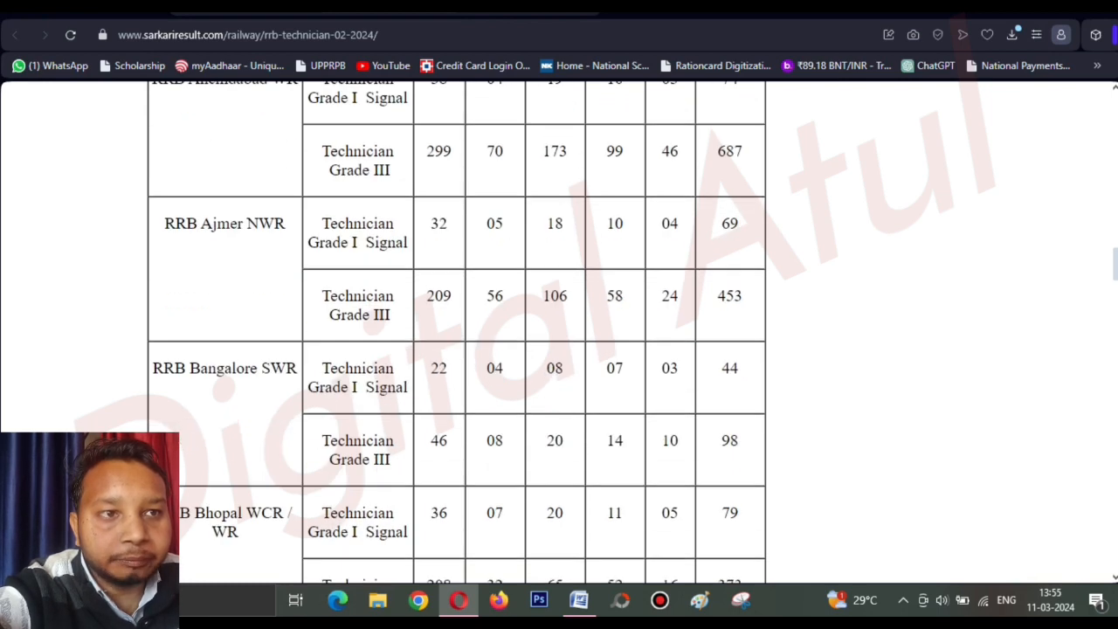
scroll(559, 332, down, 1)
scroll(559, 332, down, 1)
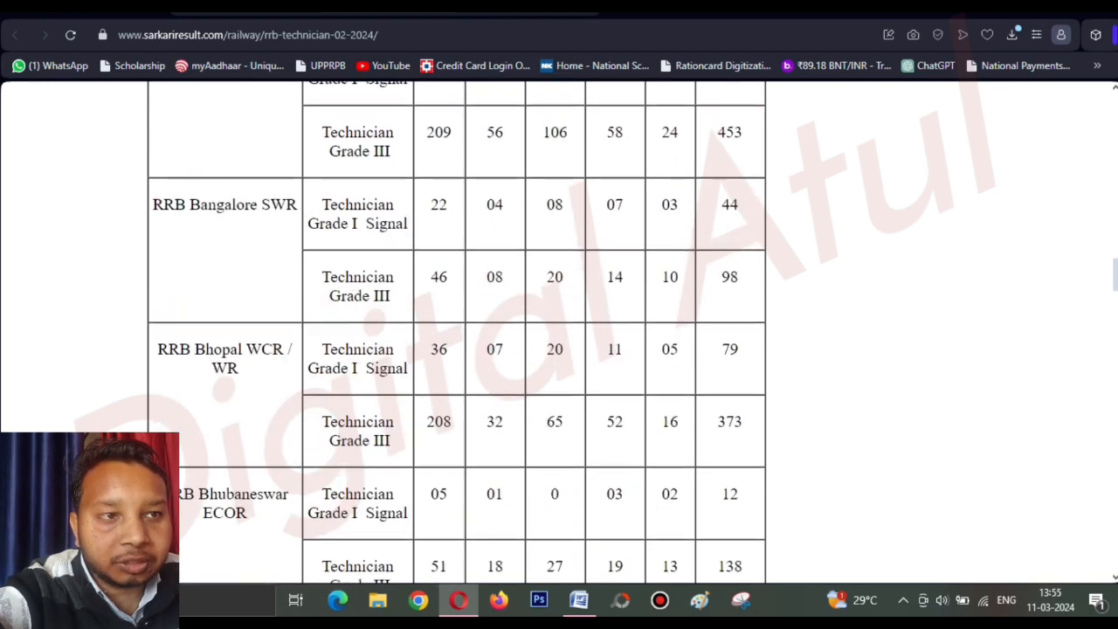
scroll(559, 332, down, 1)
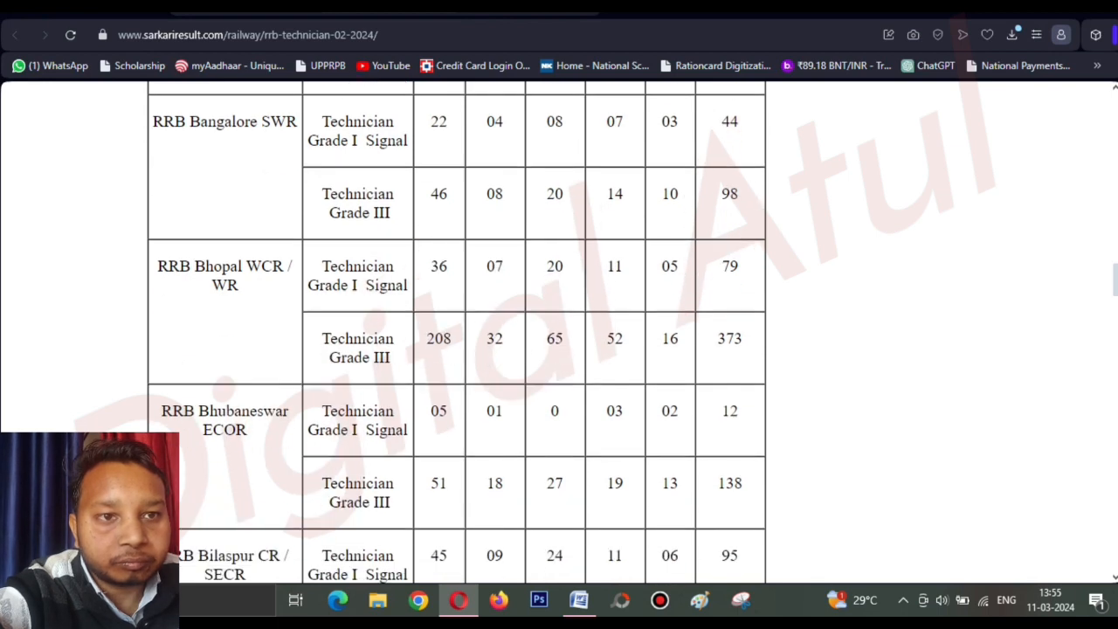
scroll(559, 332, down, 1)
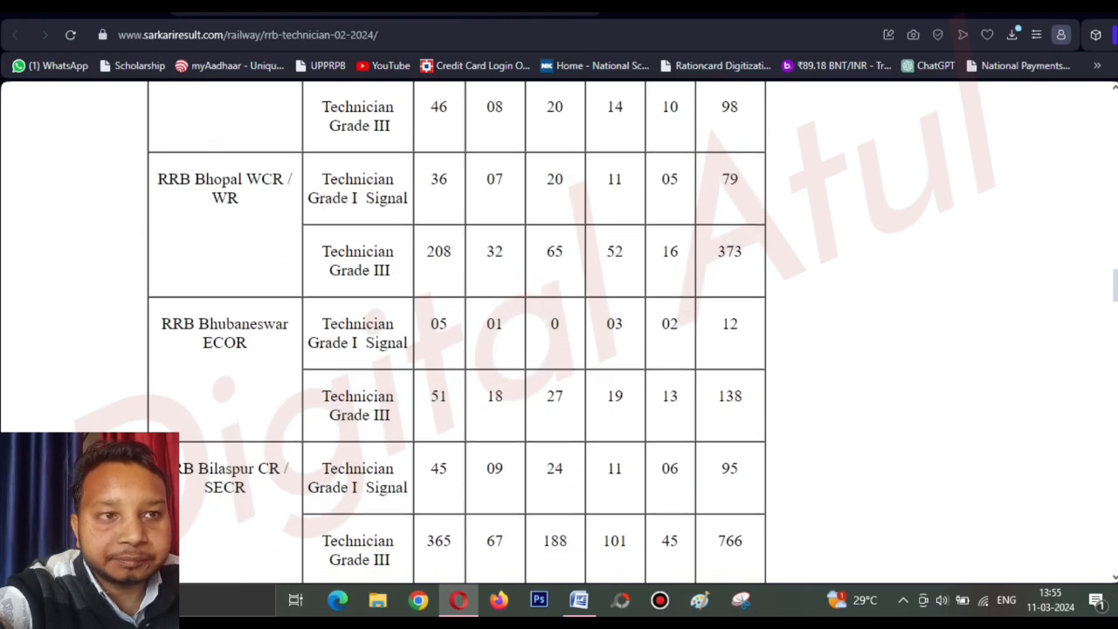
scroll(559, 332, down, 2)
scroll(559, 332, down, 4)
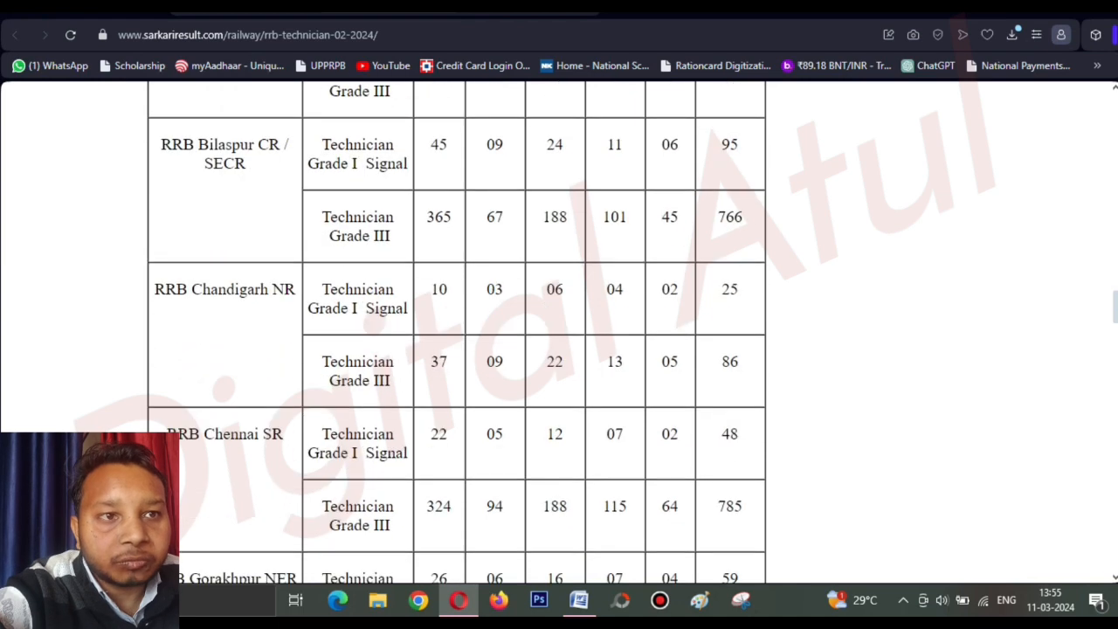
scroll(559, 332, down, 1)
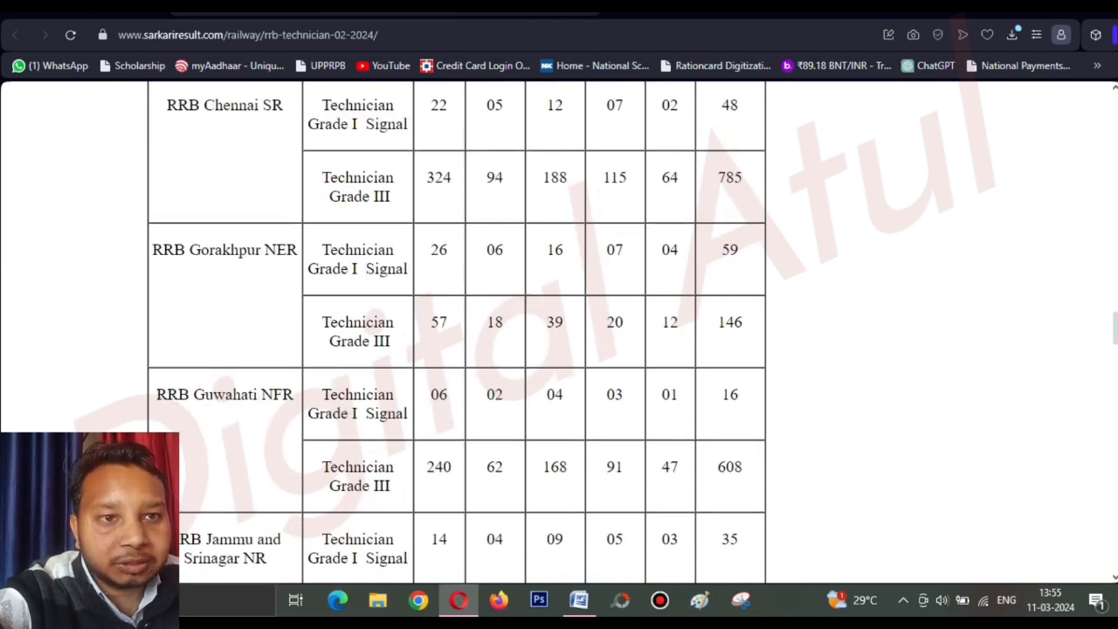
scroll(457, 332, down, 1)
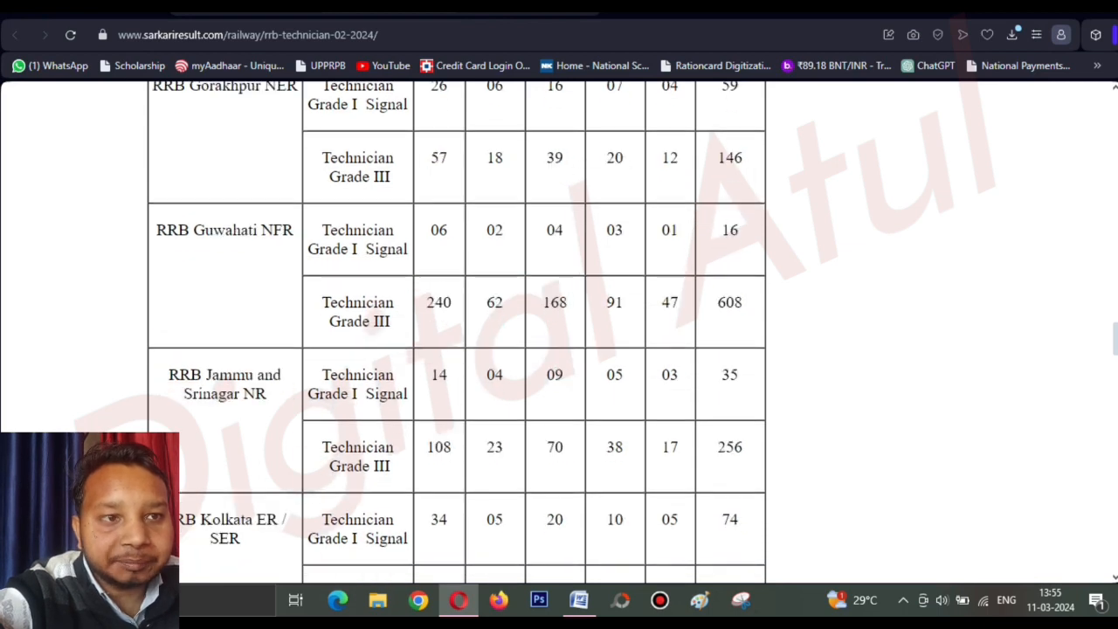
scroll(457, 332, down, 4)
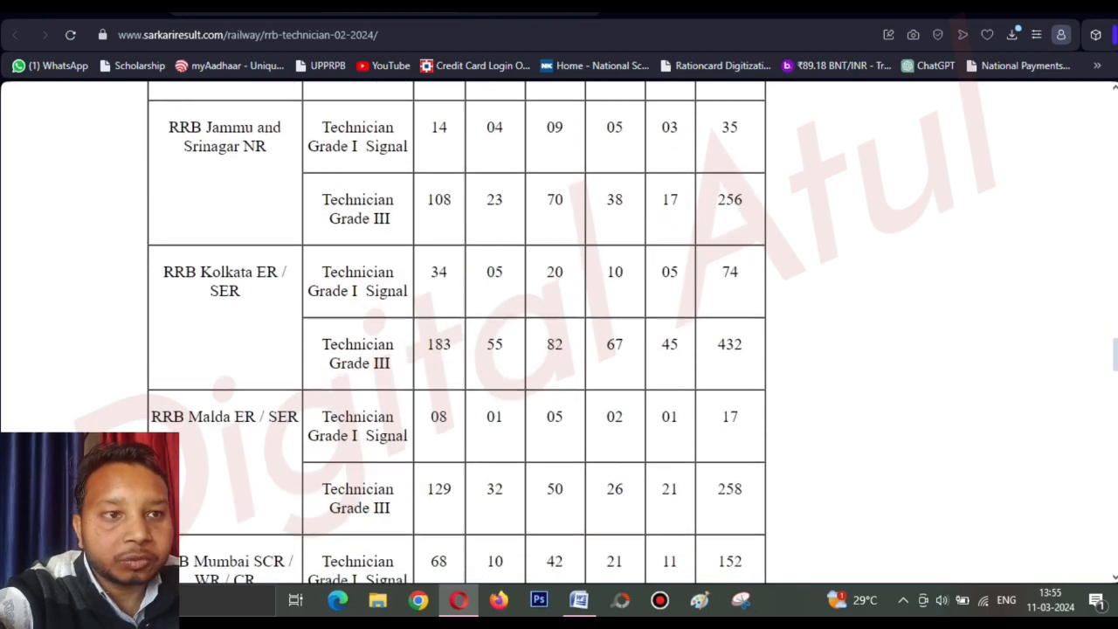
scroll(457, 332, down, 7)
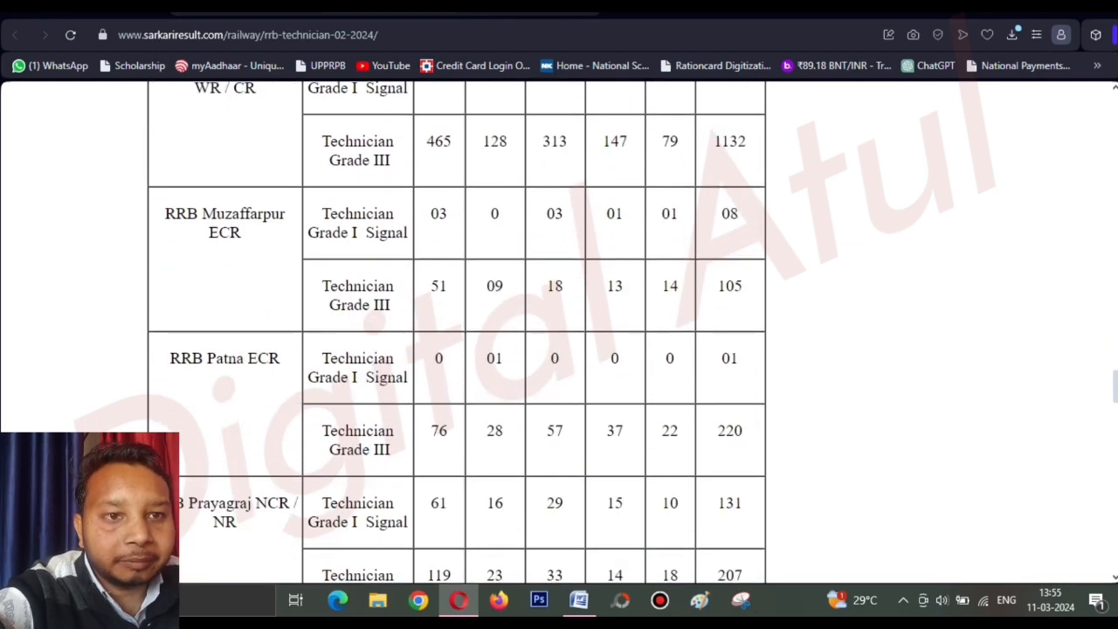
scroll(457, 332, down, 3)
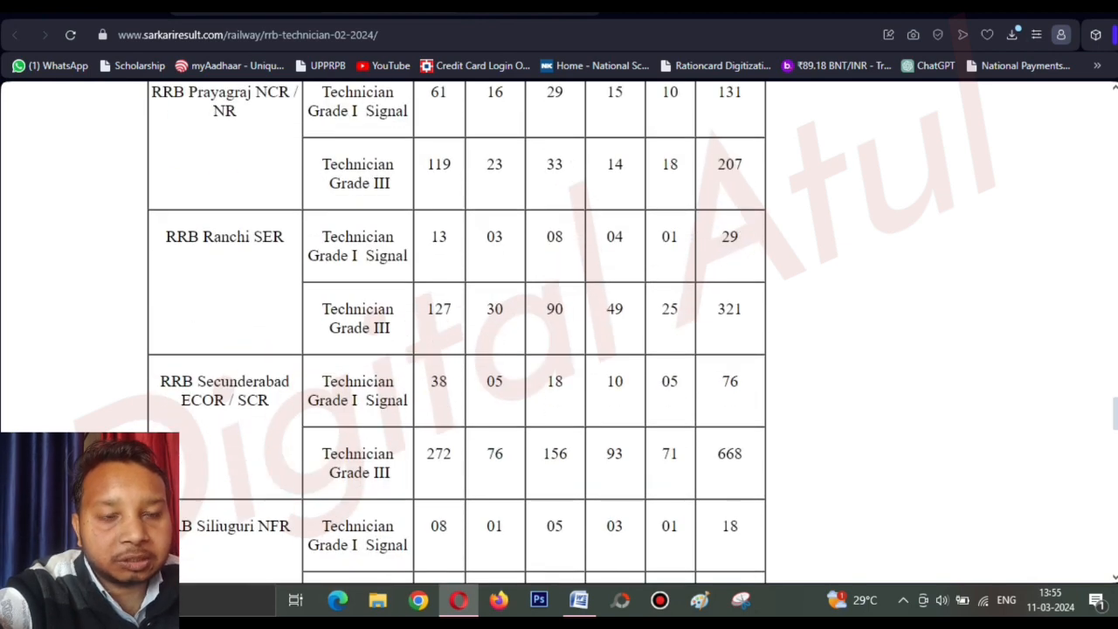
scroll(456, 332, down, 1)
scroll(456, 332, down, 3)
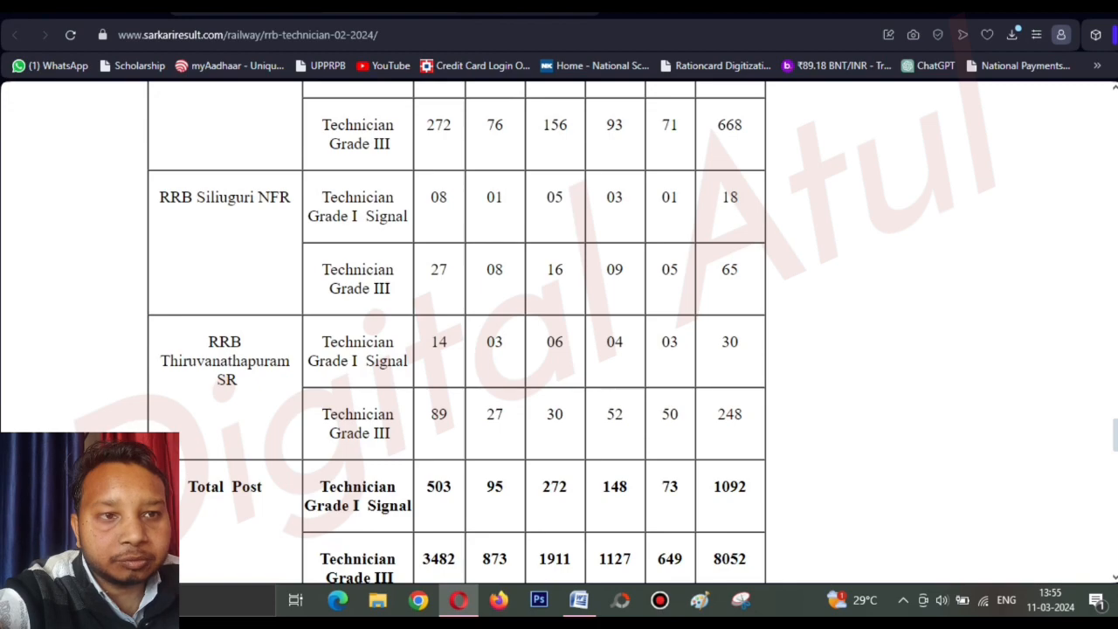
scroll(456, 332, down, 1)
scroll(457, 332, up, 3)
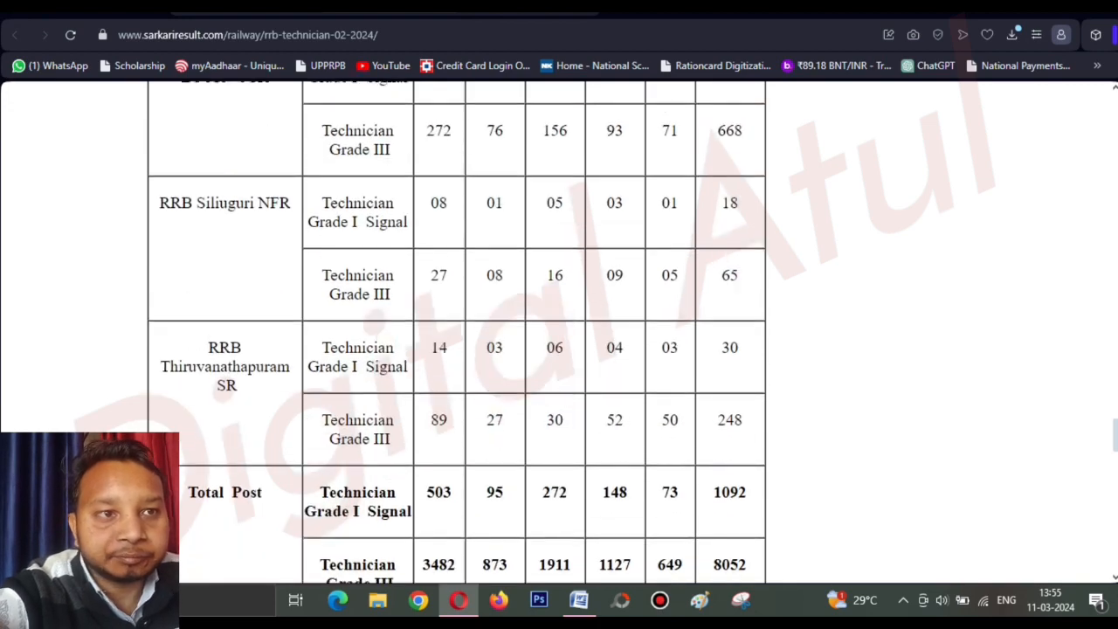
scroll(457, 332, up, 8)
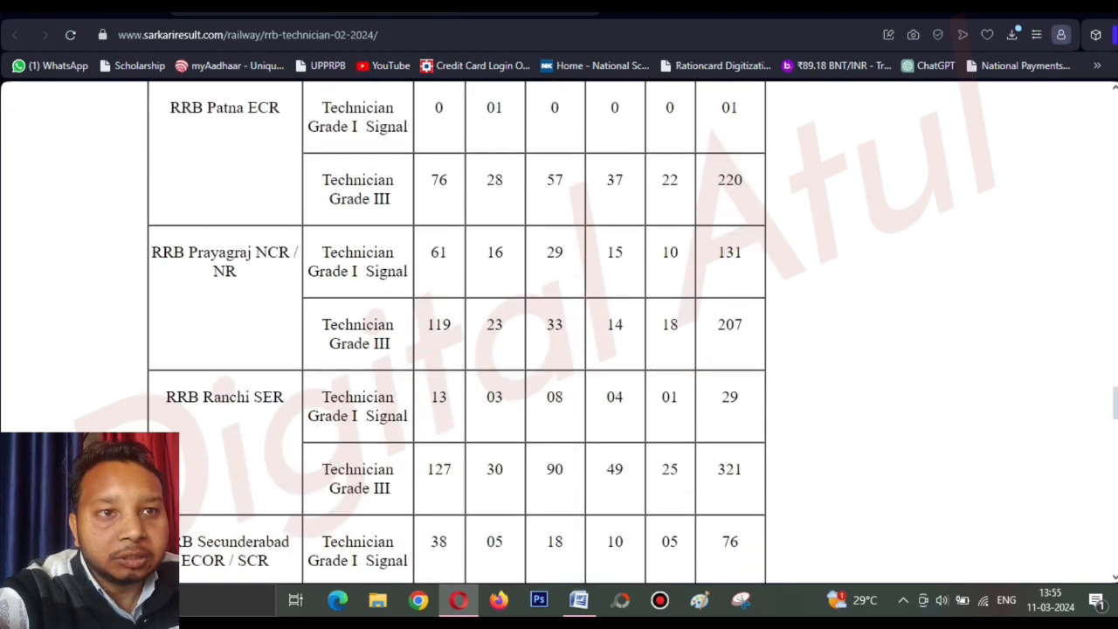
scroll(457, 332, up, 2)
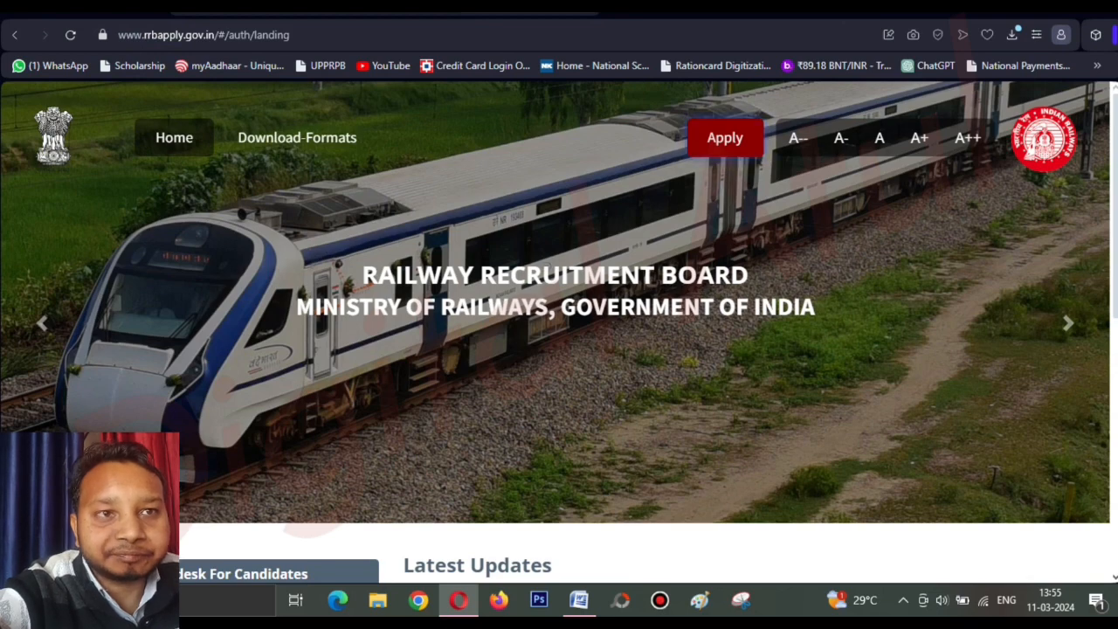
Review the Railway Recruitment Board heading and Latest Updates on the landing page.
mouse_move(297, 138)
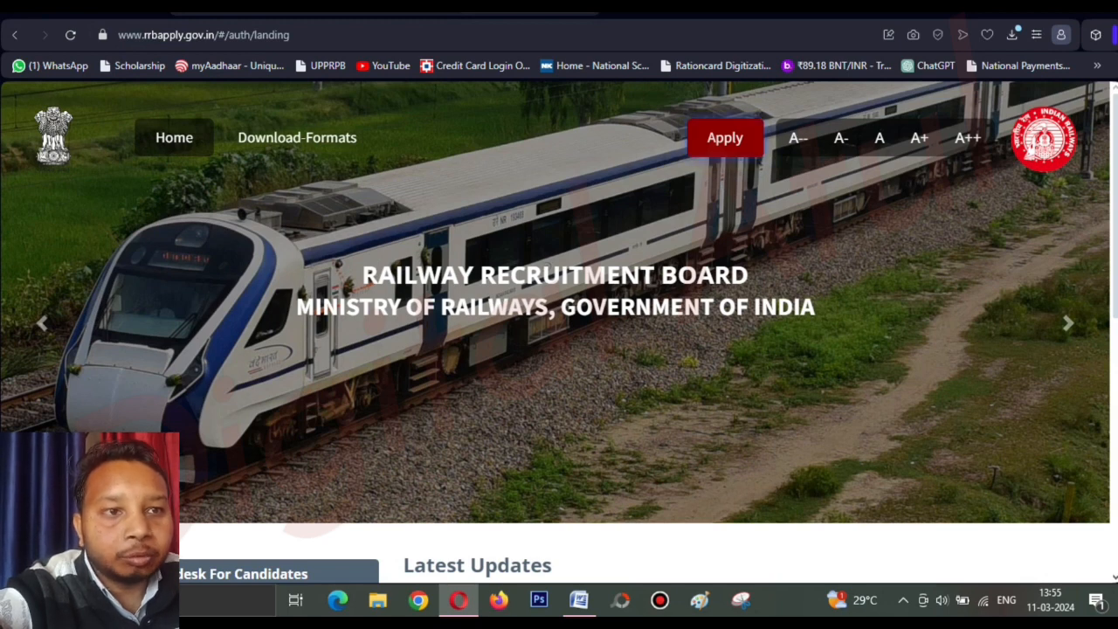
drag(362, 276, 816, 308)
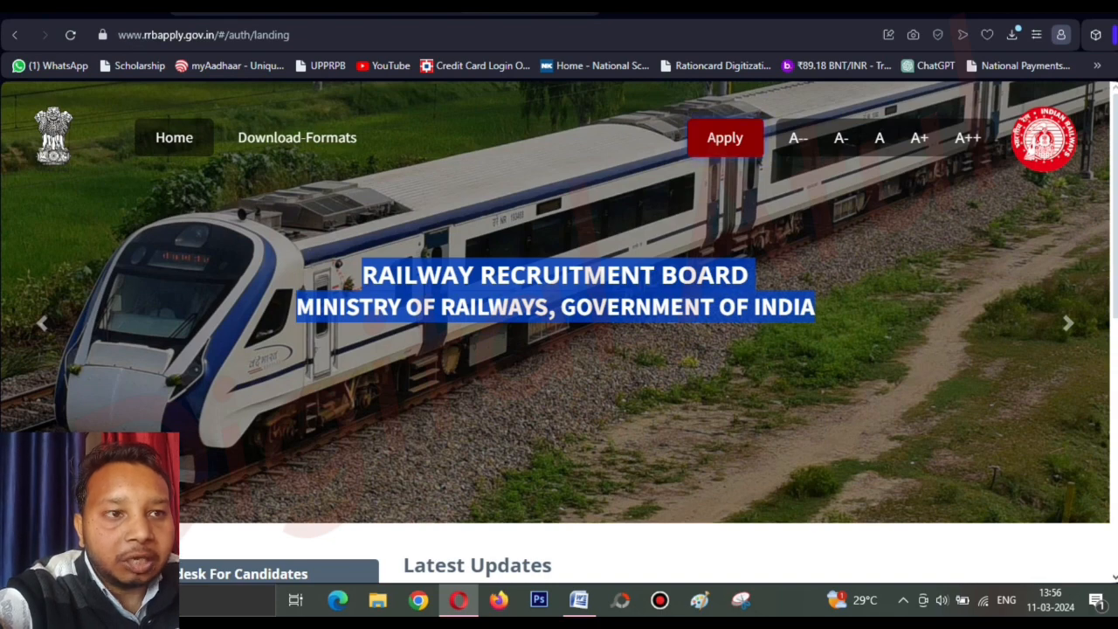
click(816, 309)
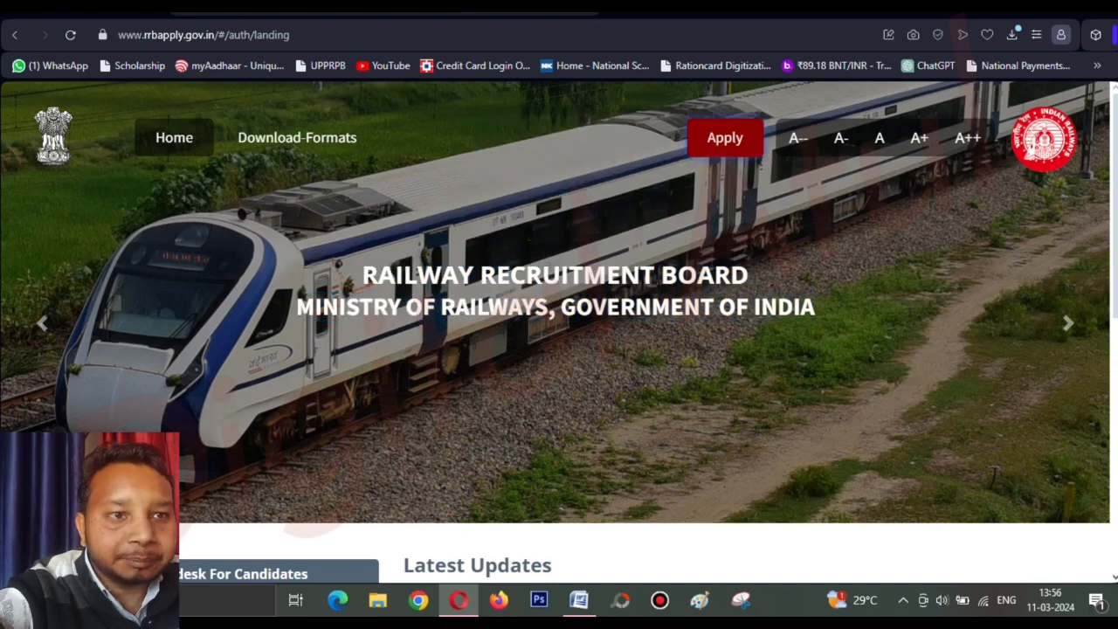
scroll(559, 330, down, 5)
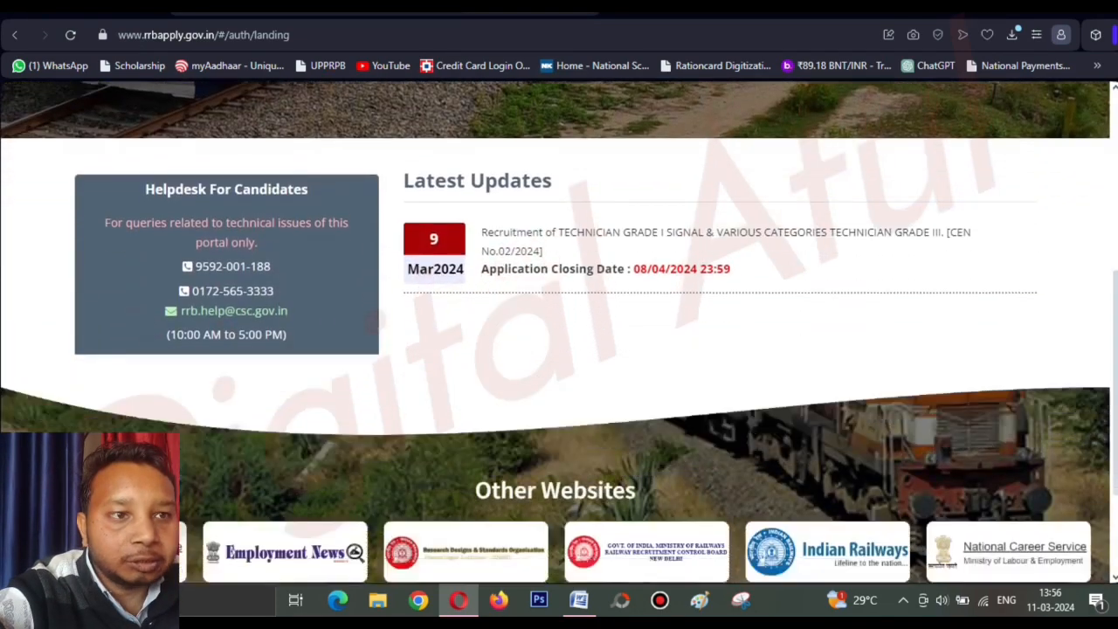
scroll(559, 332, down, 2)
scroll(559, 332, up, 5)
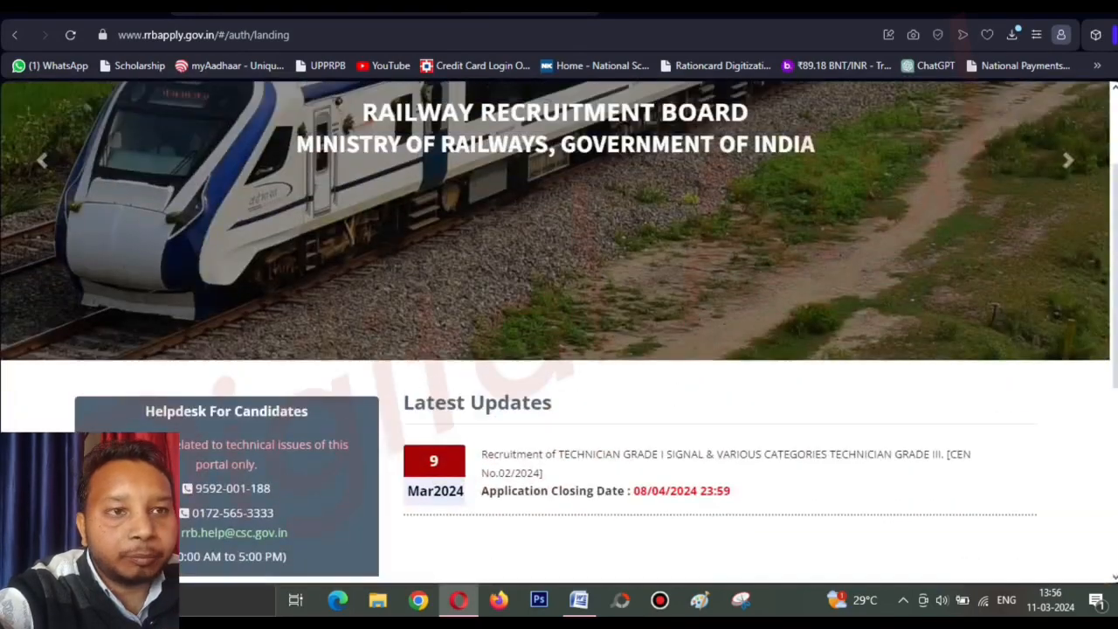
scroll(559, 332, up, 2)
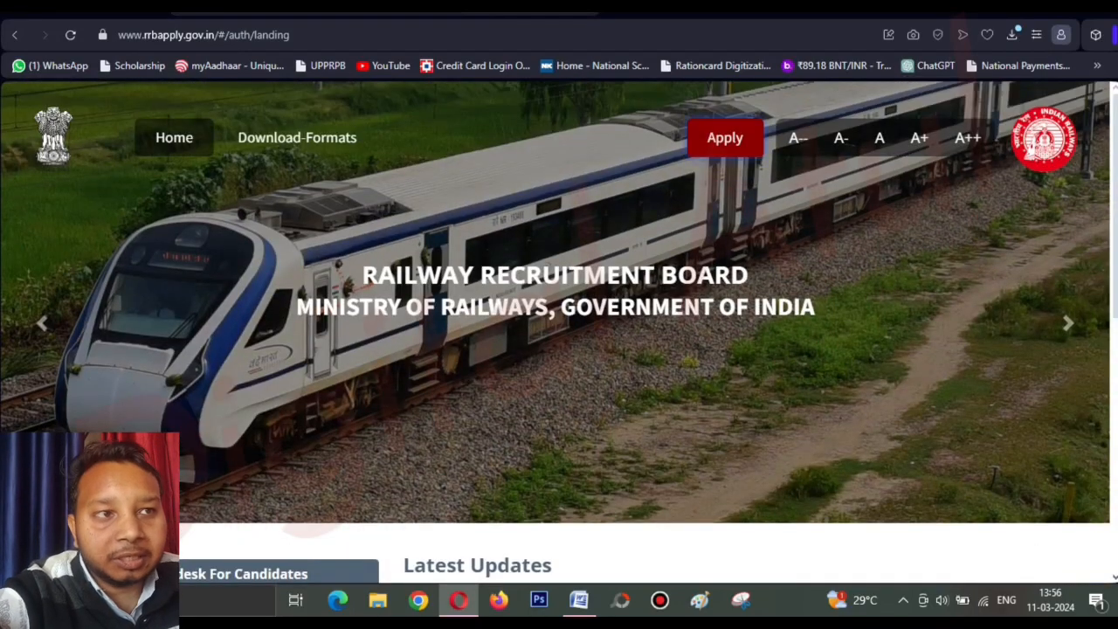
Open the Apply menu offering Create an Account and existing-account login.
click(725, 139)
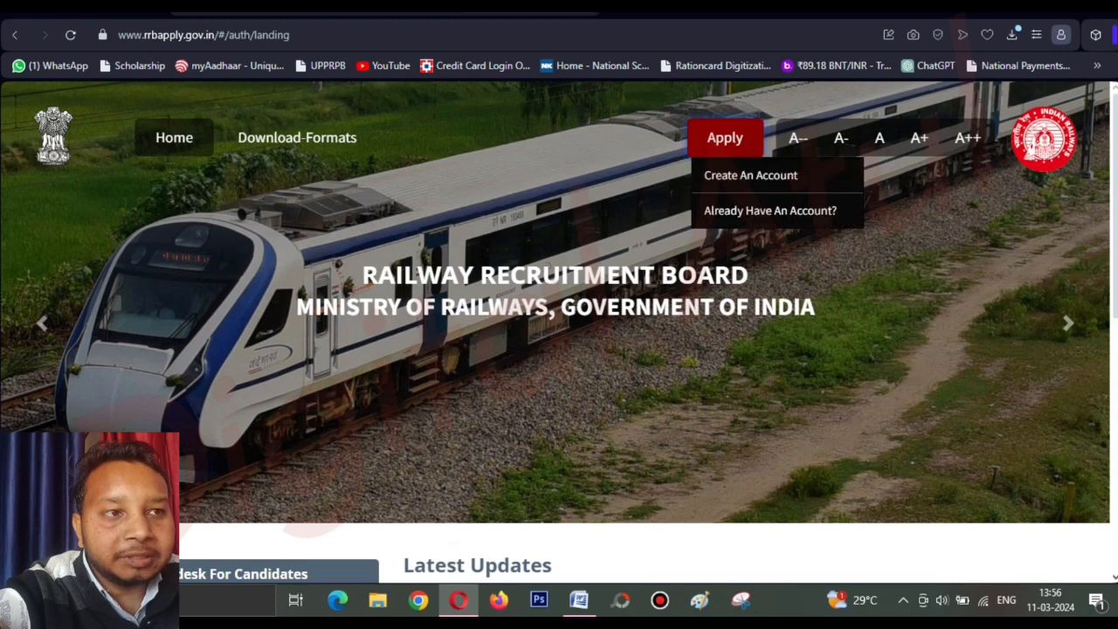
click(725, 138)
click(725, 138)
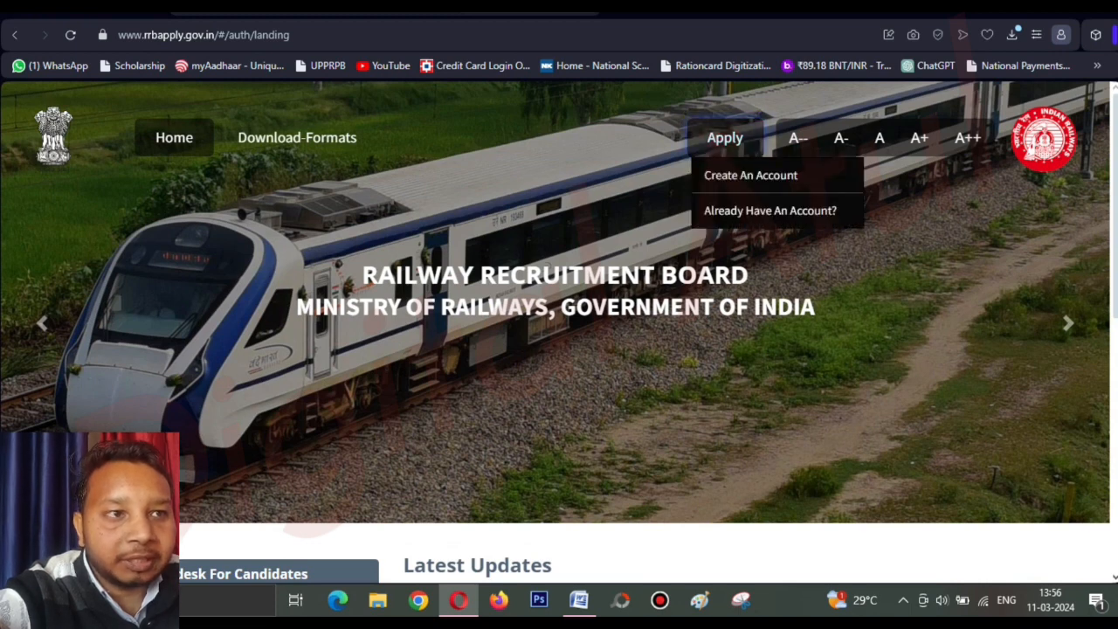
click(725, 138)
click(725, 138)
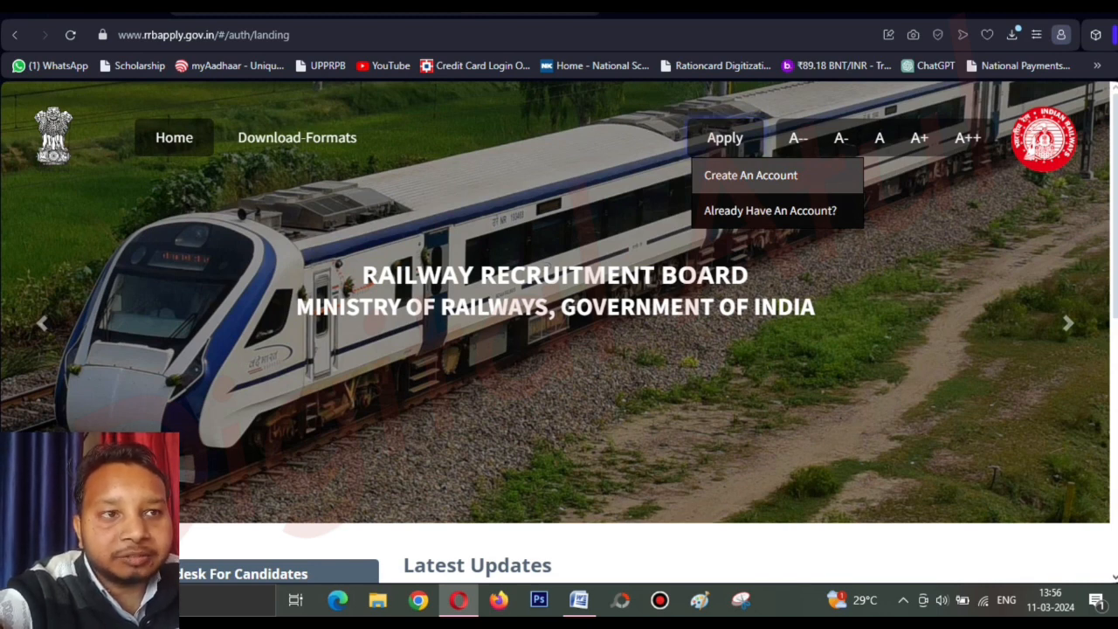
Start registering a new applicant account and look over the Create an Account form.
click(752, 176)
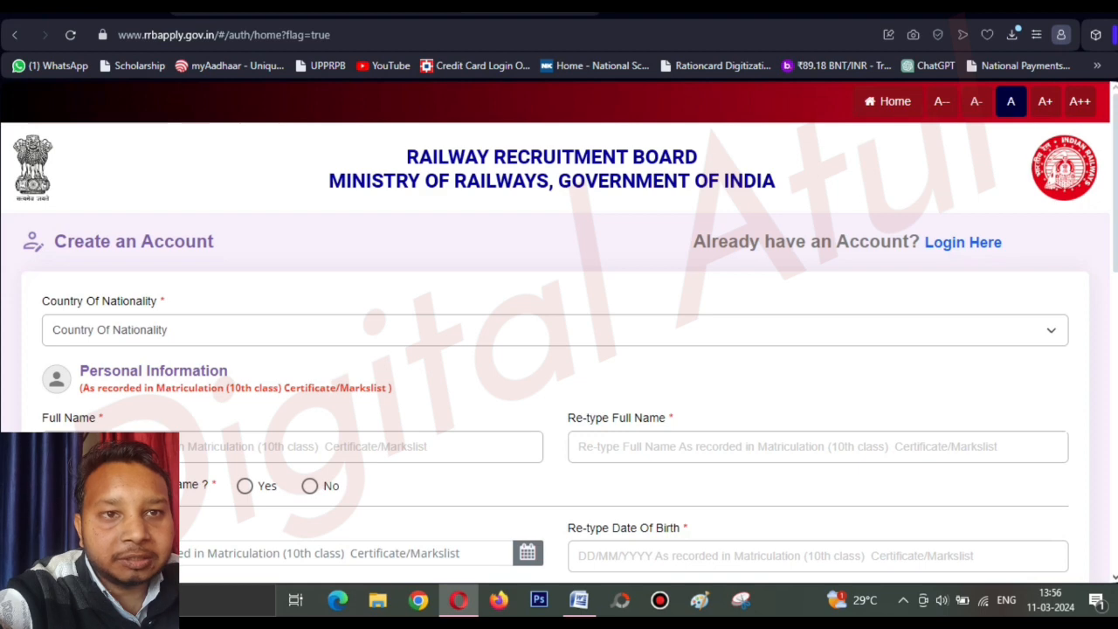
scroll(559, 349, down, 1)
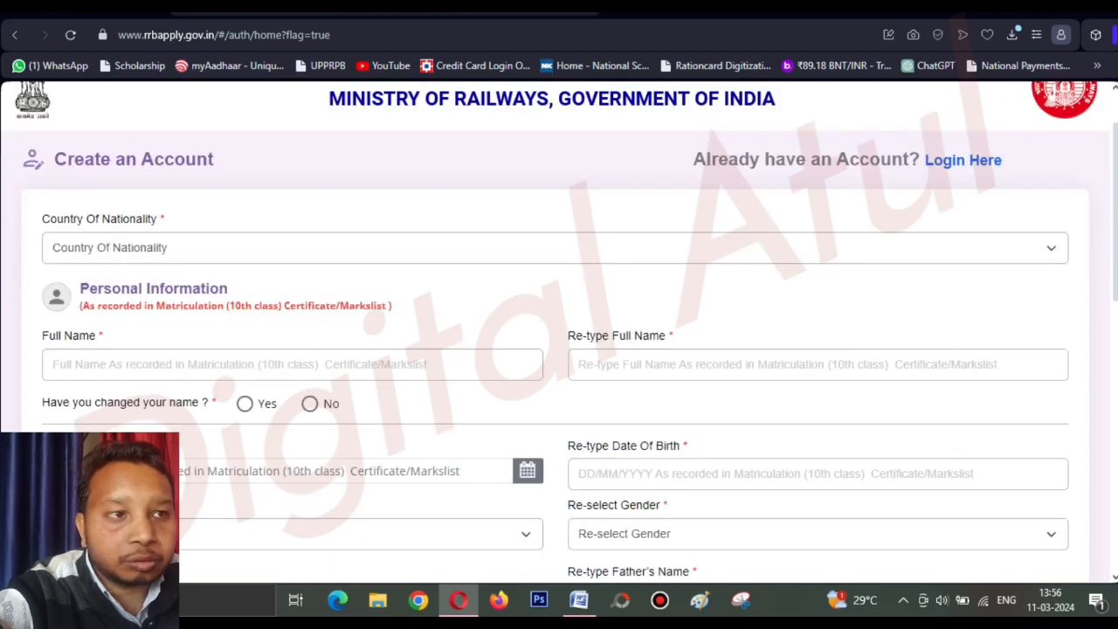
drag(55, 159, 215, 159)
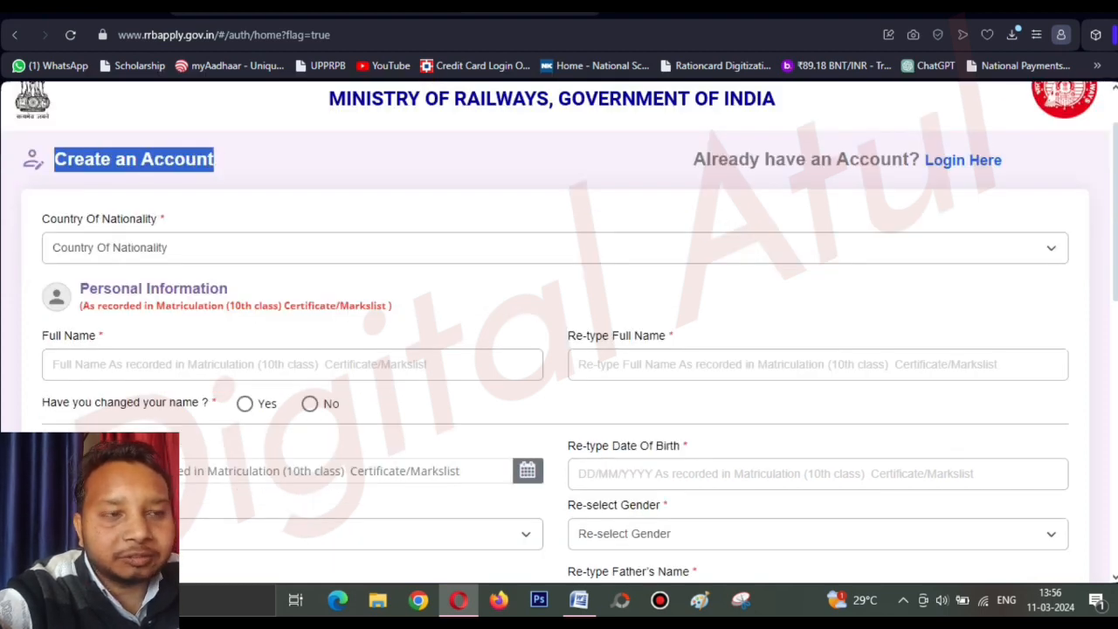
click(215, 161)
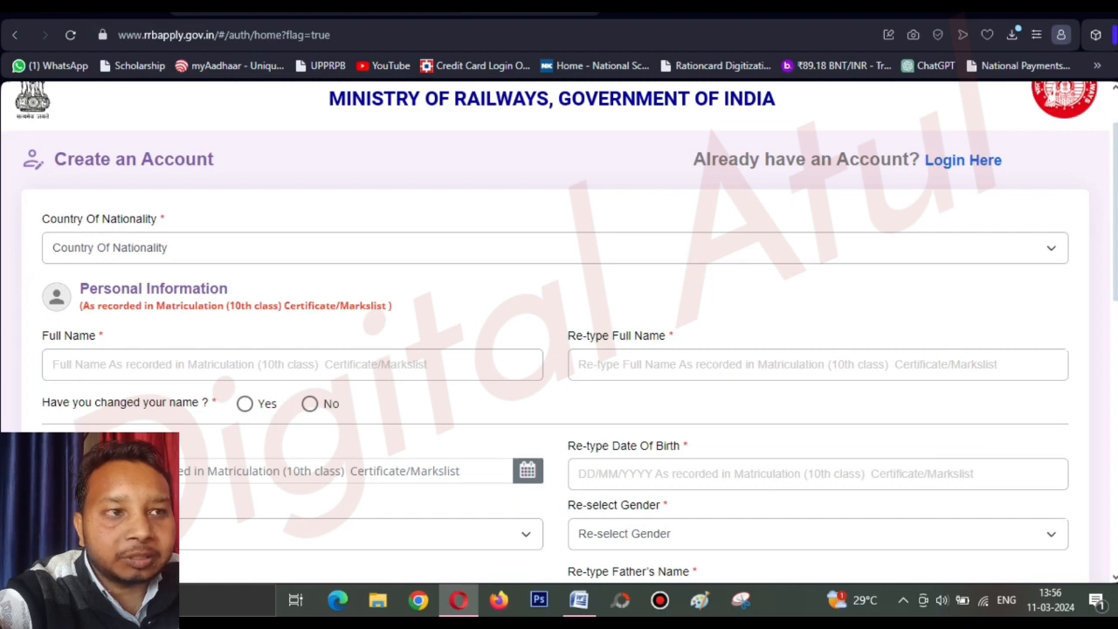
drag(693, 159, 891, 159)
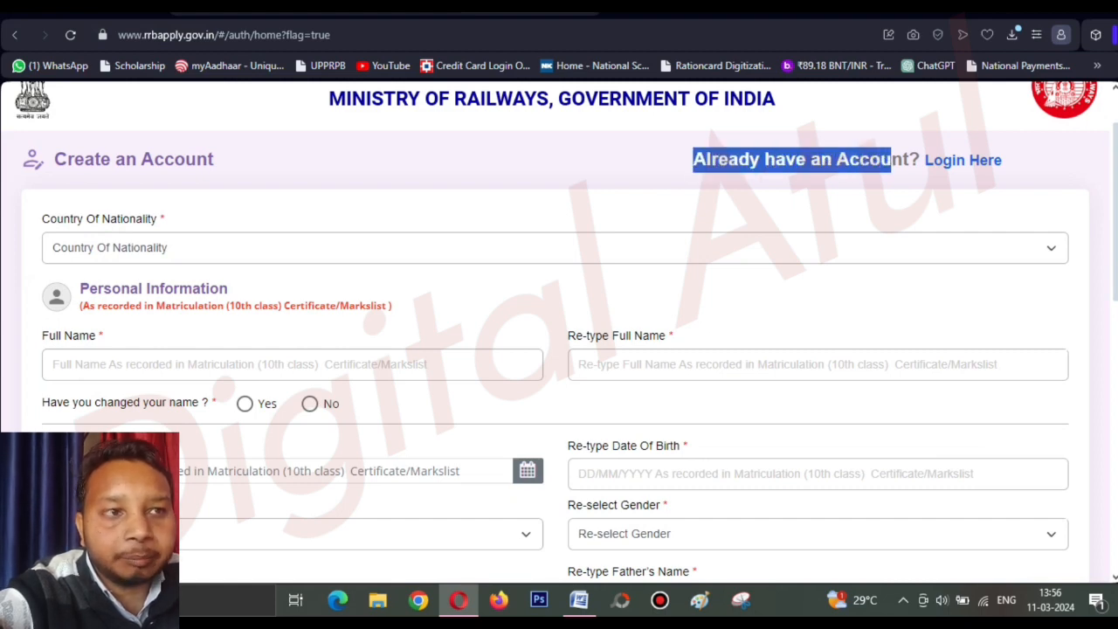
click(892, 161)
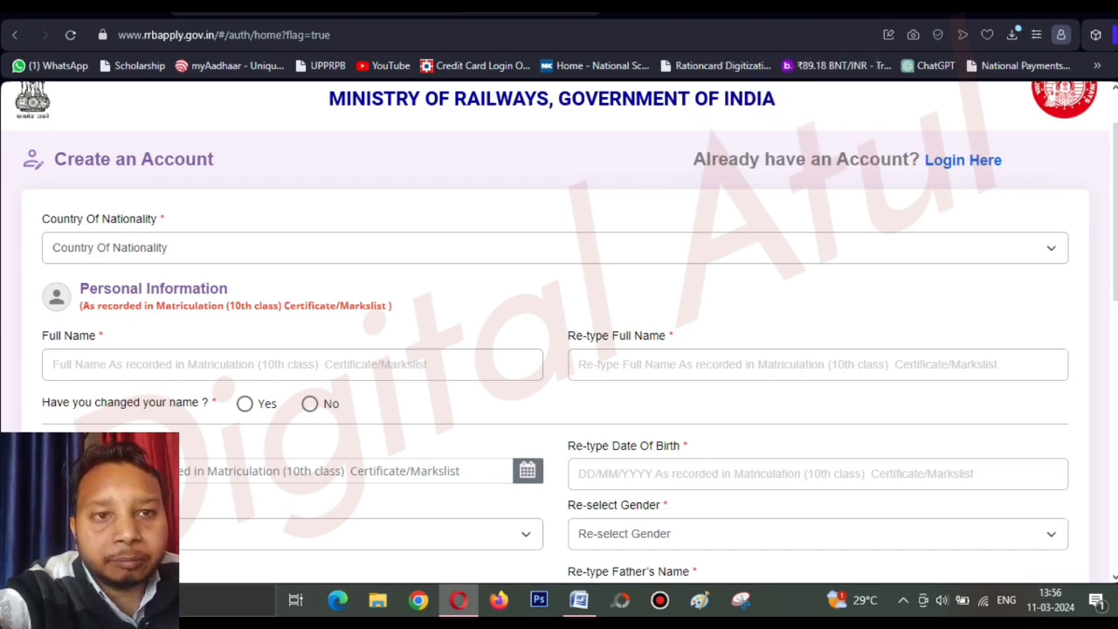
drag(41, 219, 160, 218)
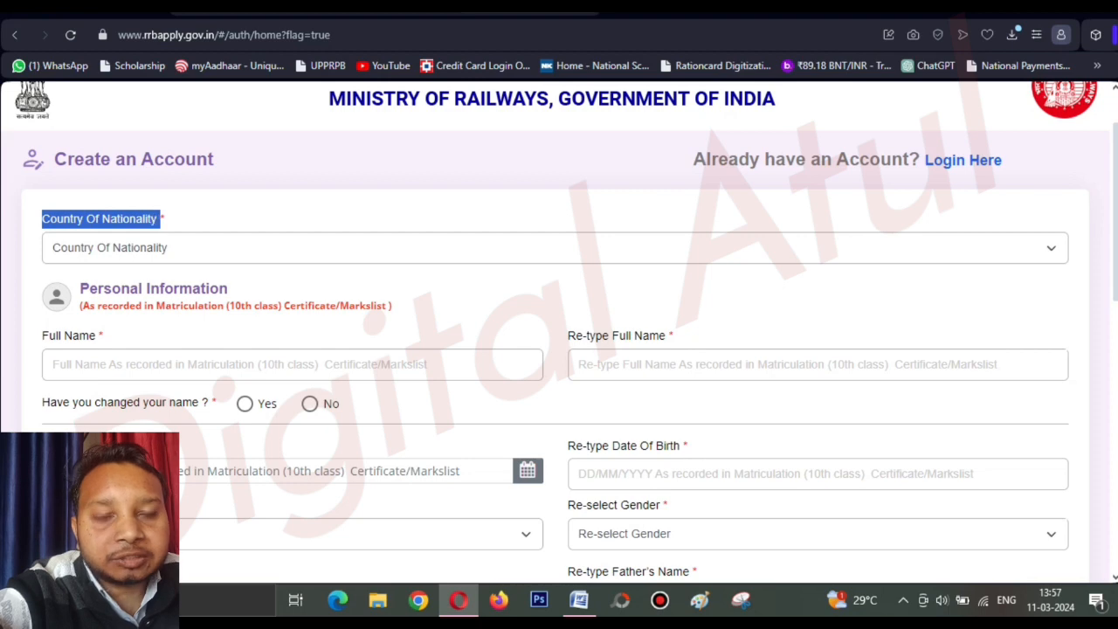
click(184, 218)
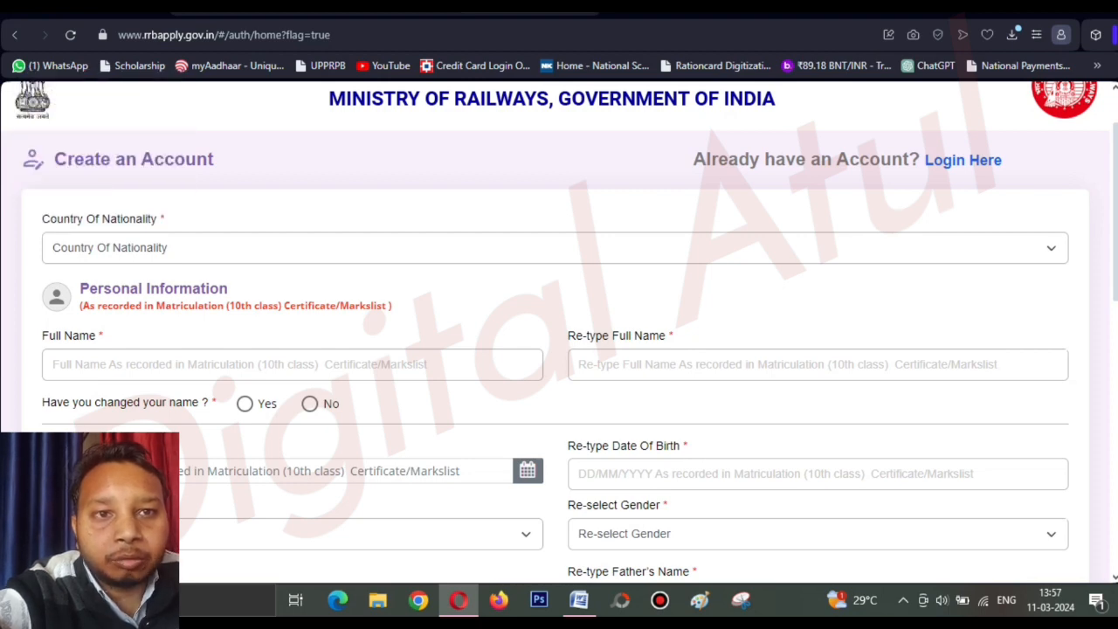
Select India in the Country Of Nationality dropdown.
click(262, 248)
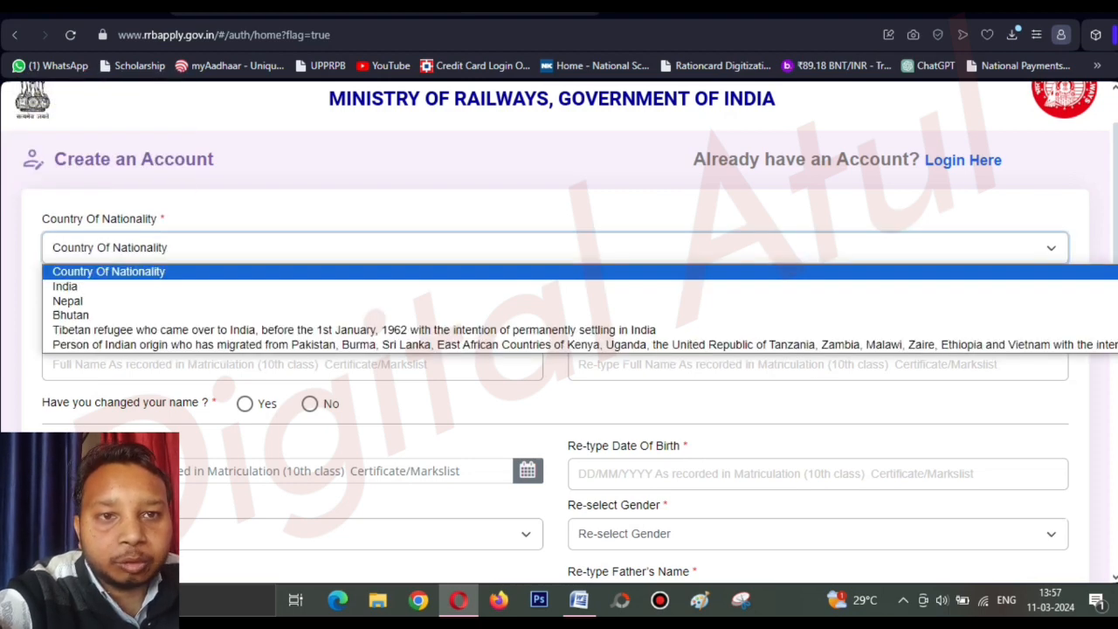
key(Down)
key(Down)
key(Down)
key(Down)
key(Down)
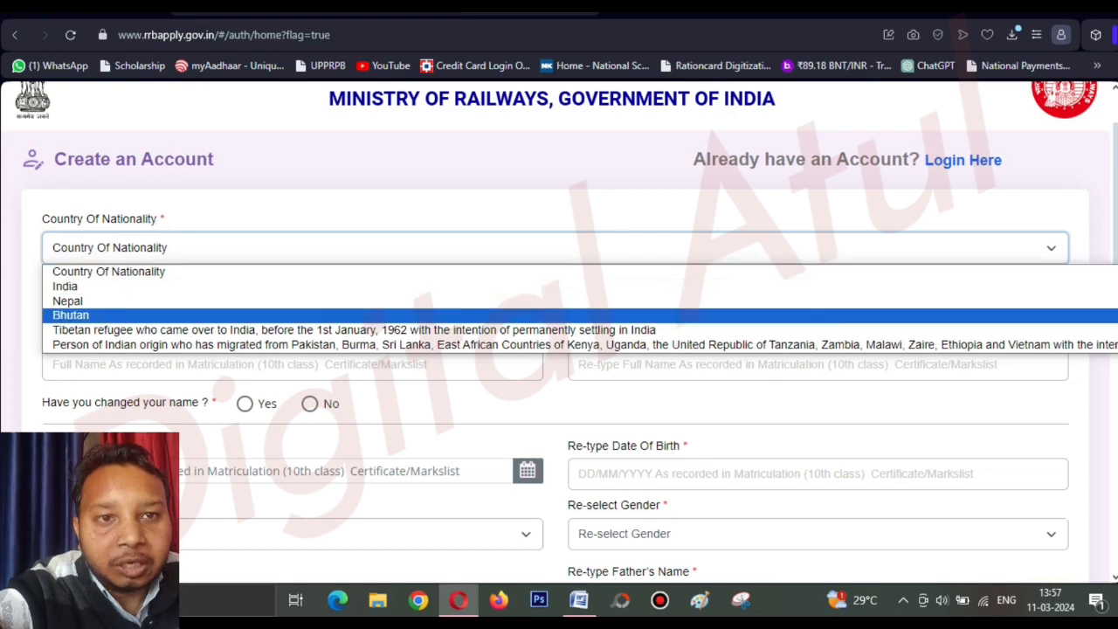
key(Up)
key(Up)
key(Up)
key(Up)
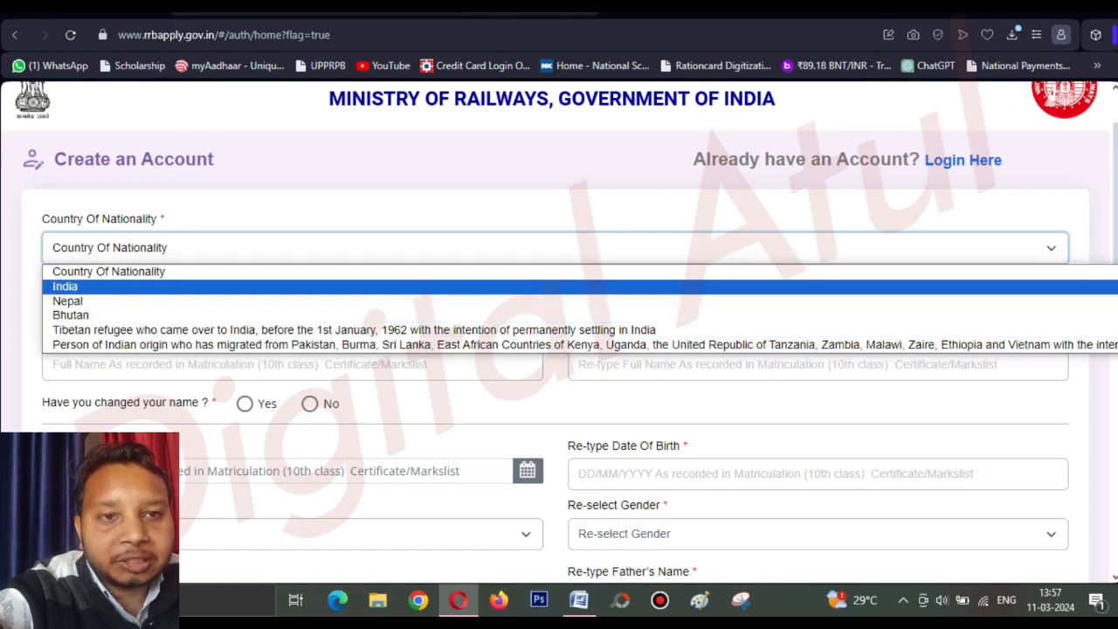
key(Down)
key(Down)
key(Down)
key(Down)
key(Up)
key(Up)
key(Up)
key(Up)
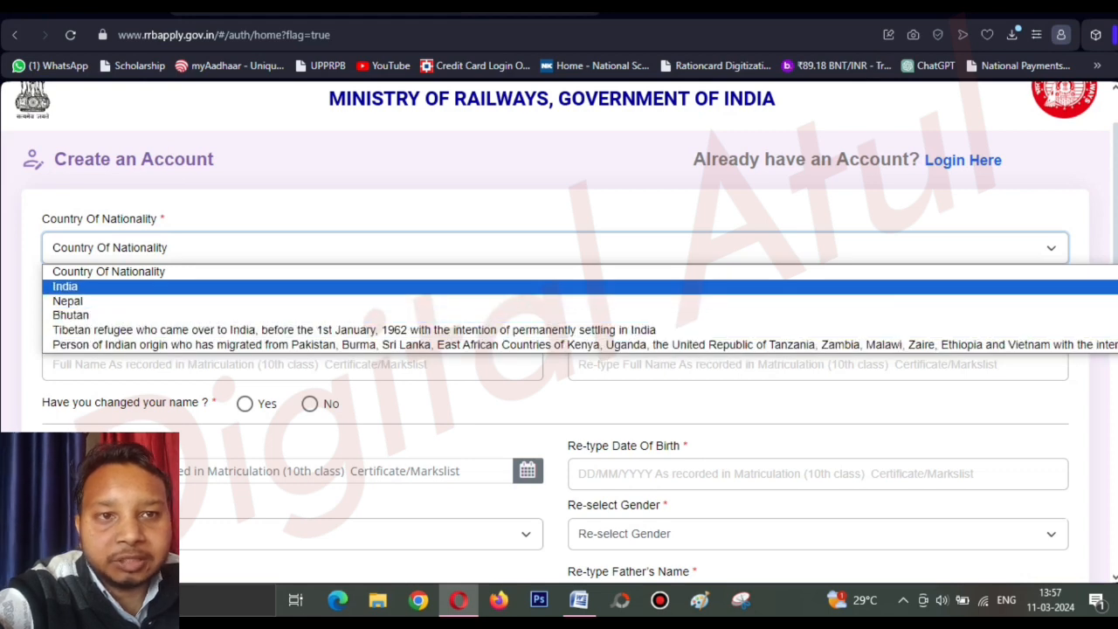
key(Return)
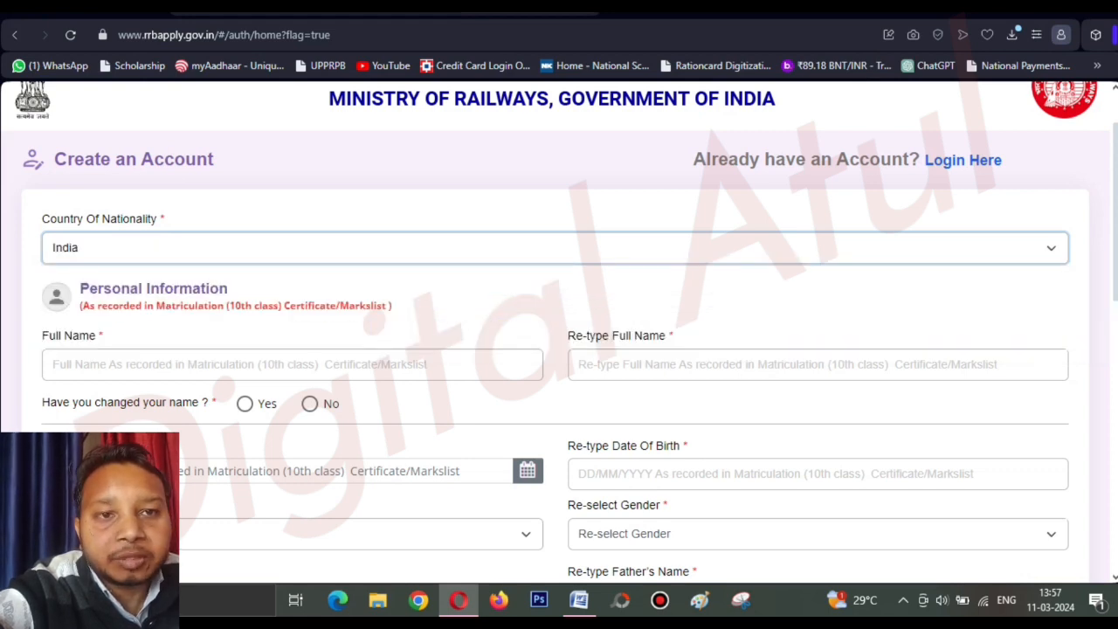
scroll(559, 332, down, 1)
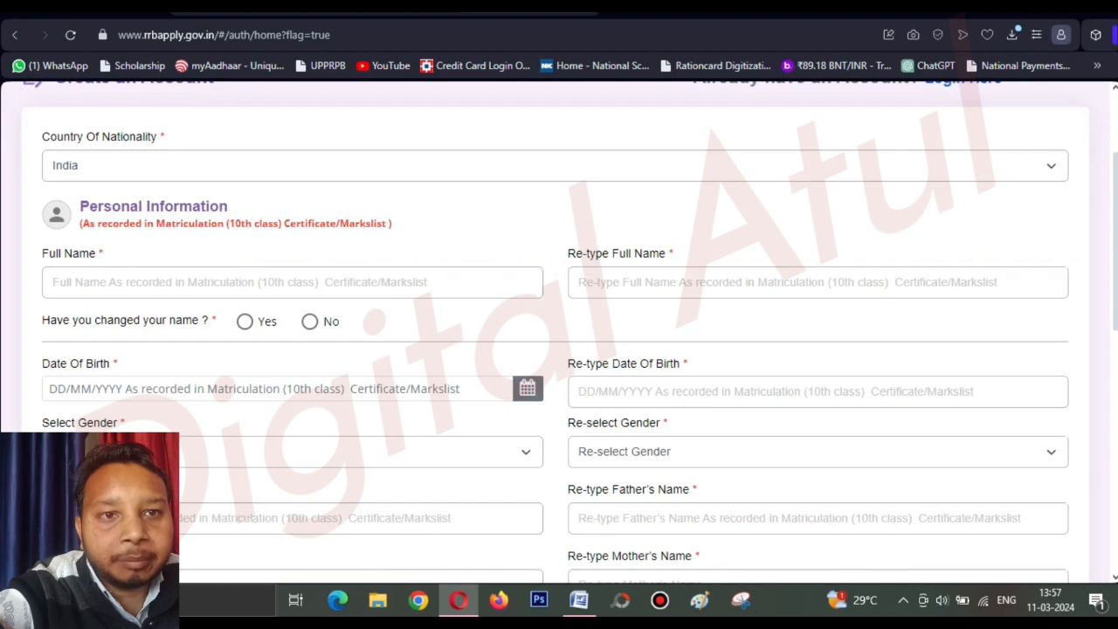
Type the applicant's full name in Full Name and again in Re-type Full Name.
click(292, 282)
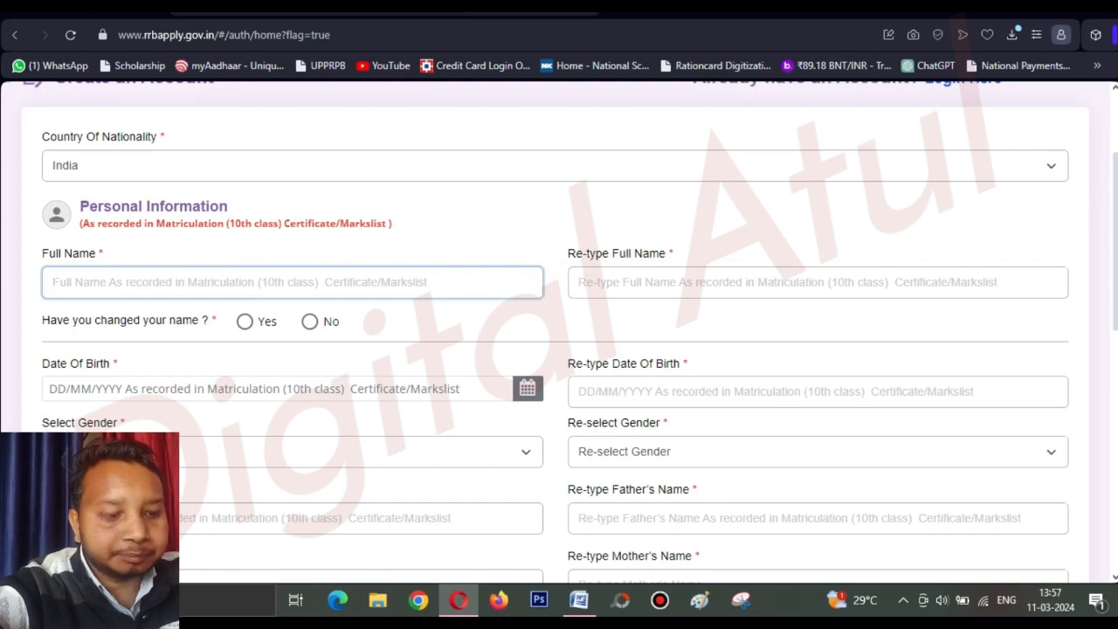
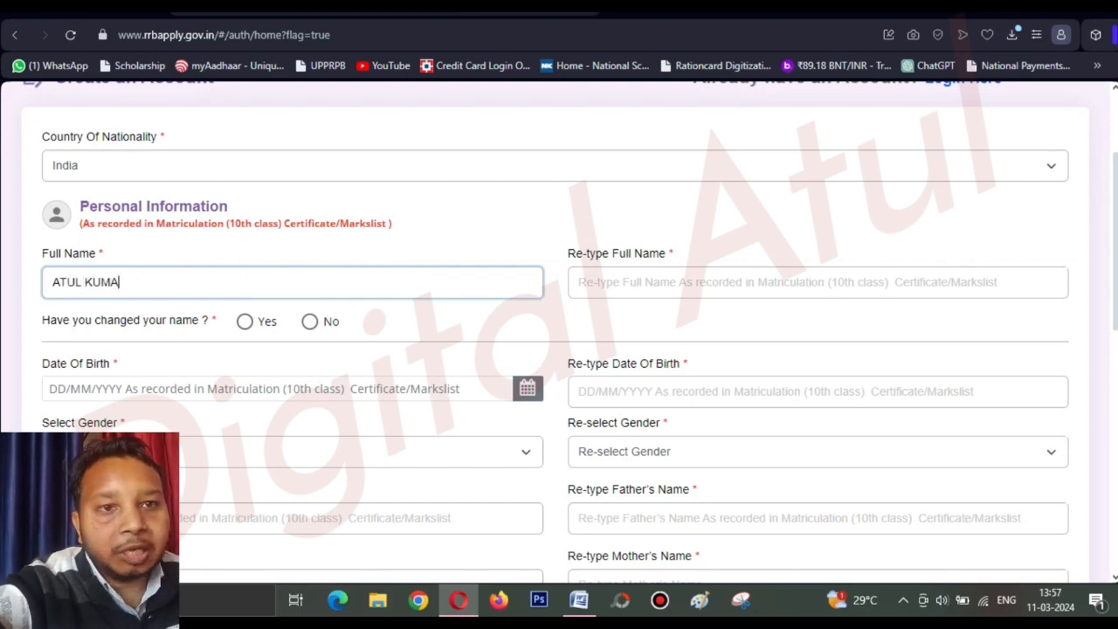
click(579, 282)
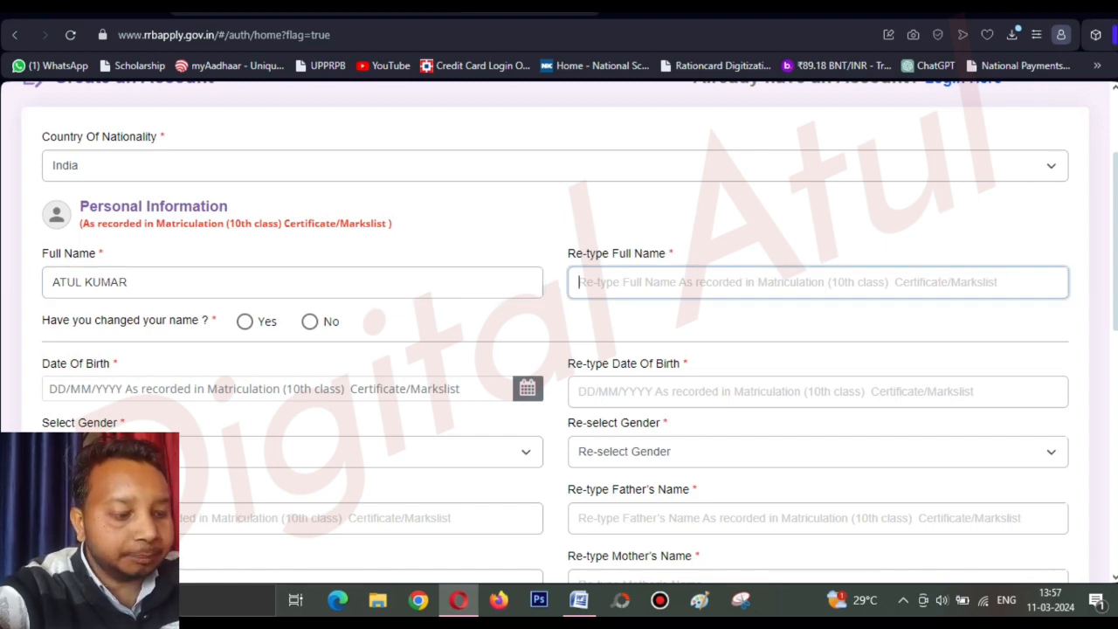
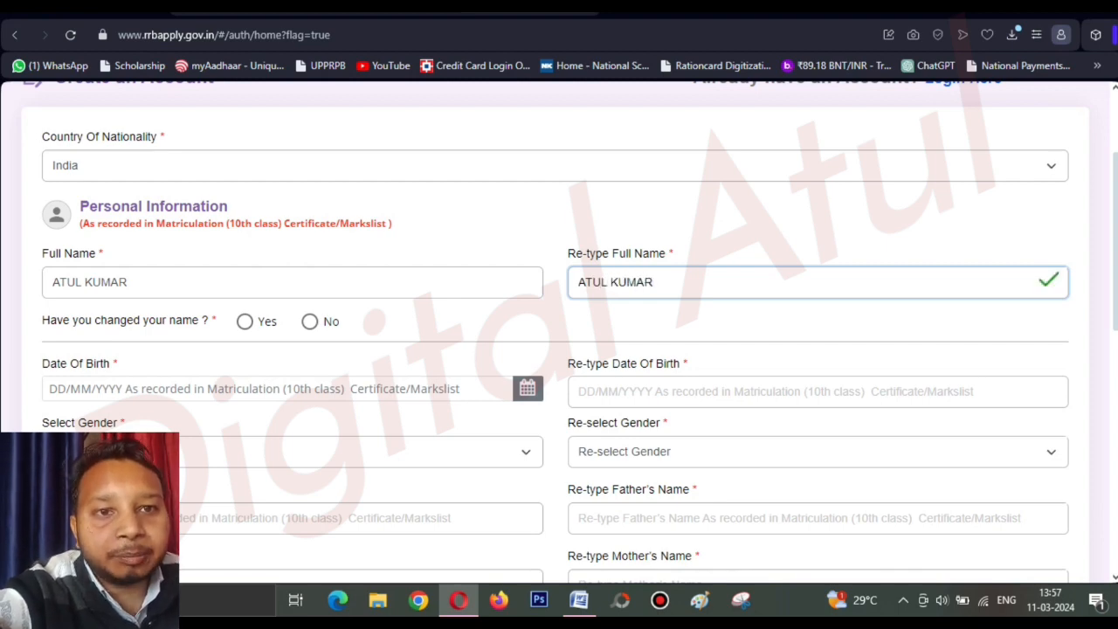
key(Tab)
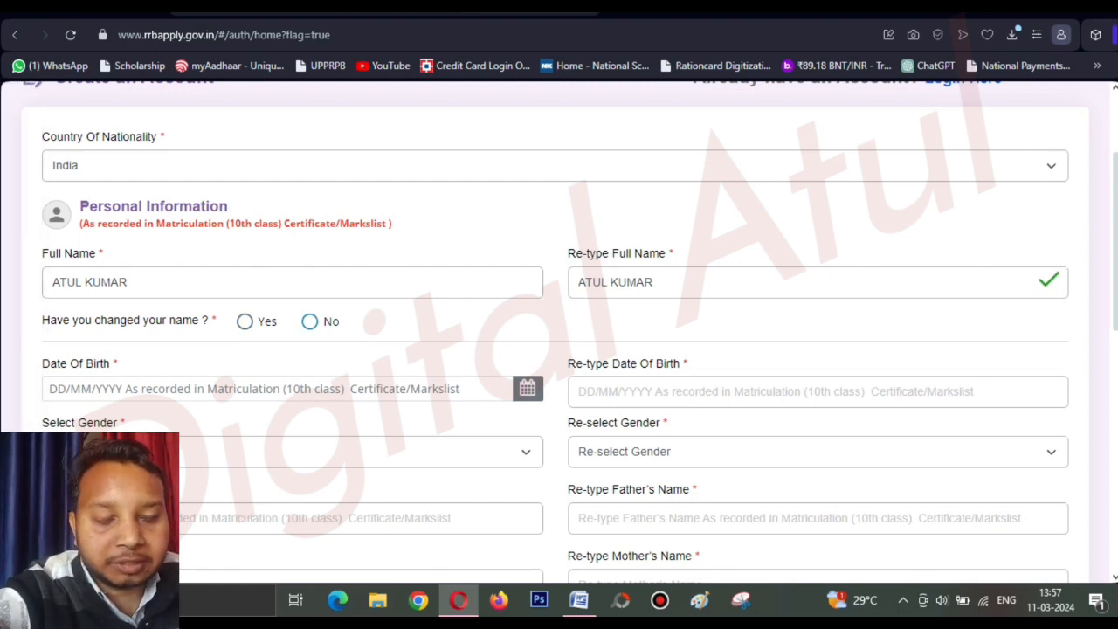
click(310, 322)
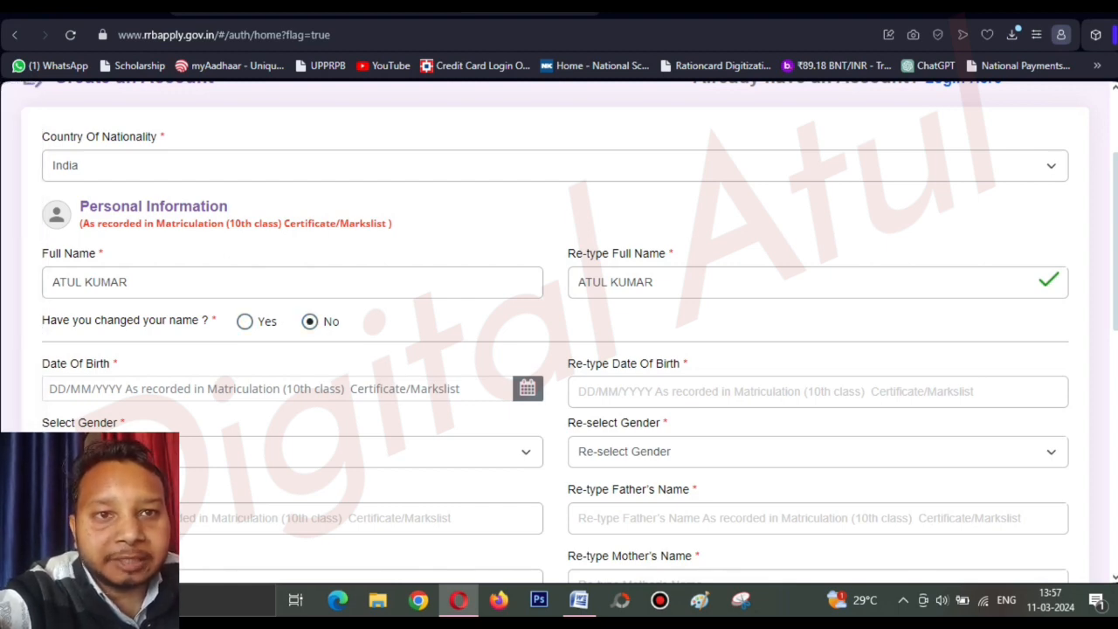
scroll(560, 332, down, 2)
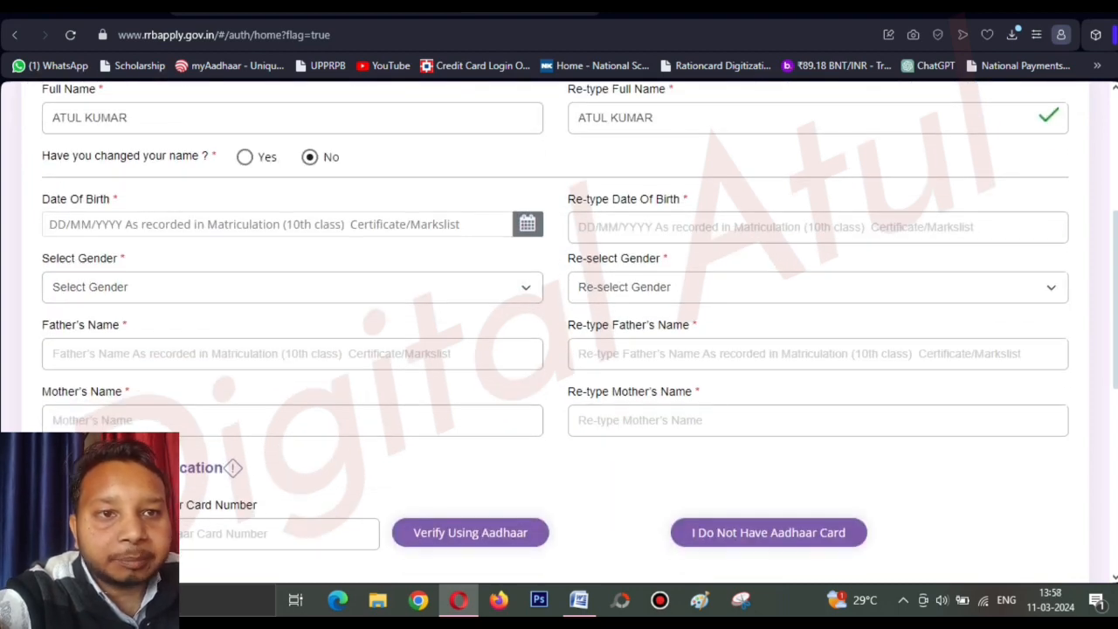
click(527, 225)
click(271, 315)
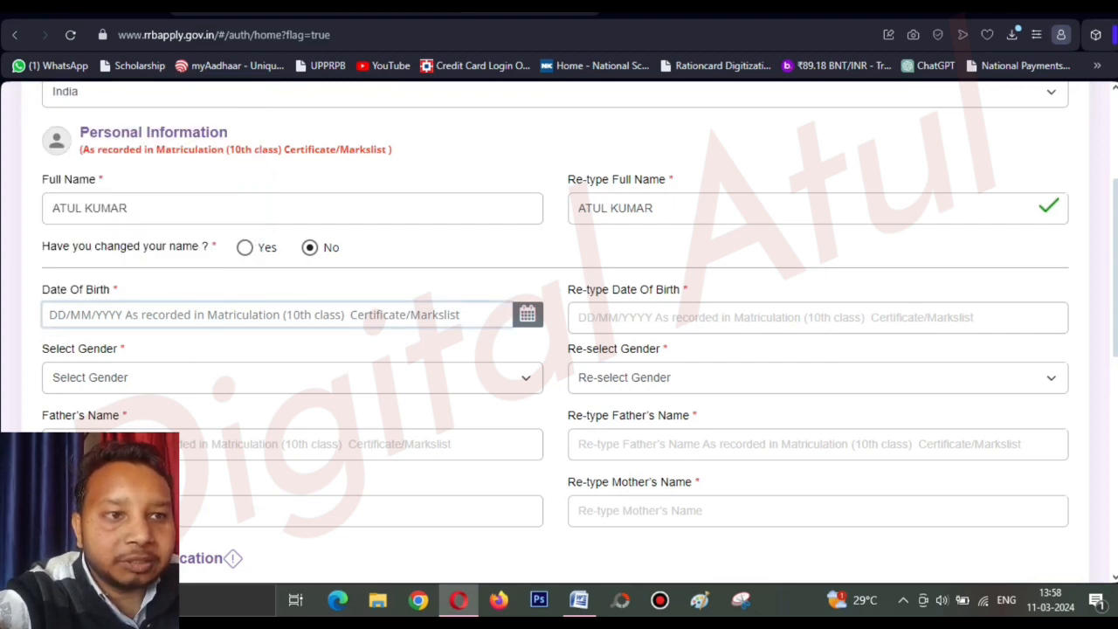
click(751, 318)
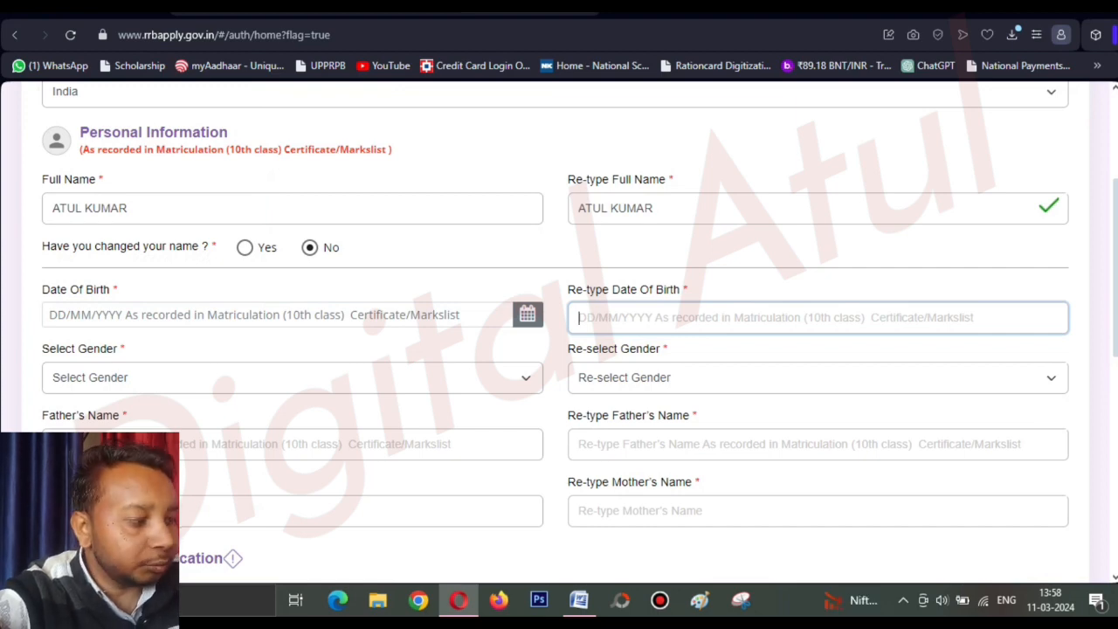
click(528, 314)
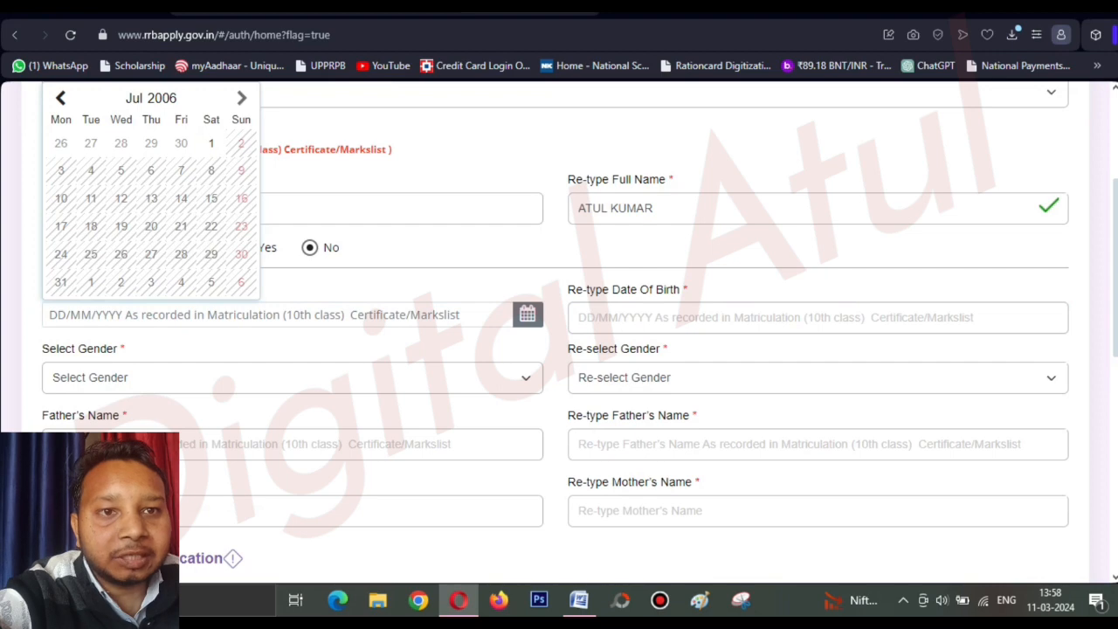
click(527, 314)
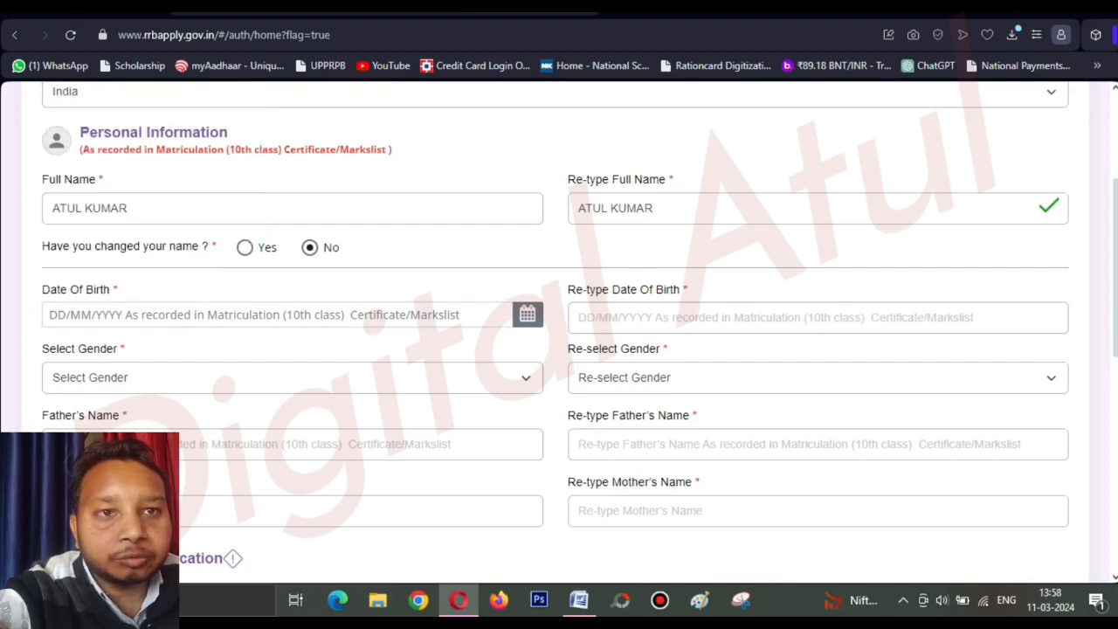
click(528, 315)
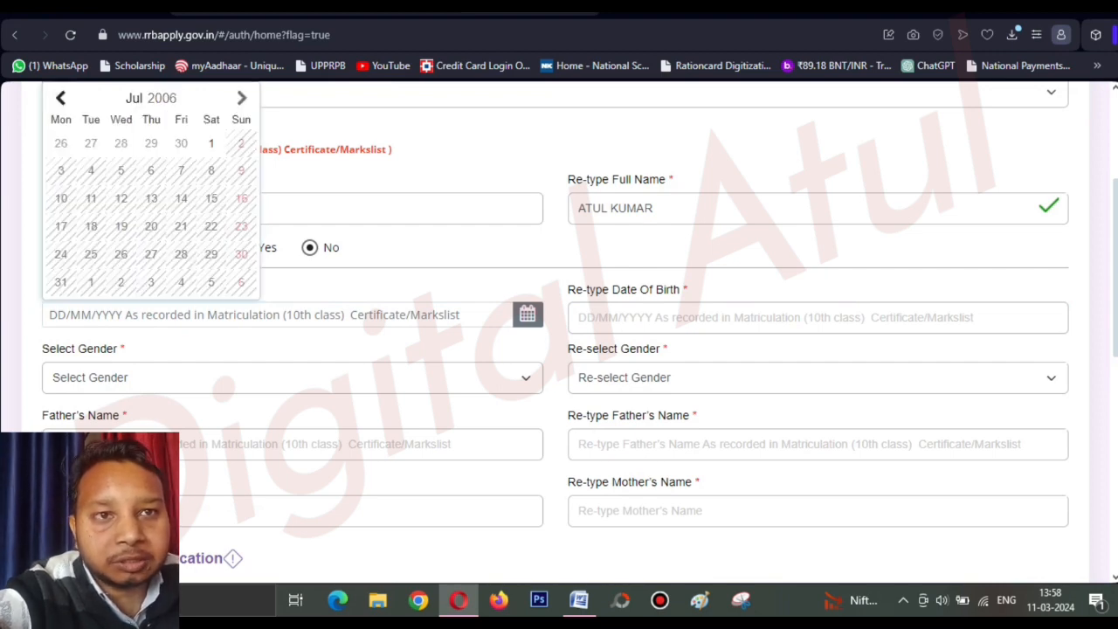
click(161, 98)
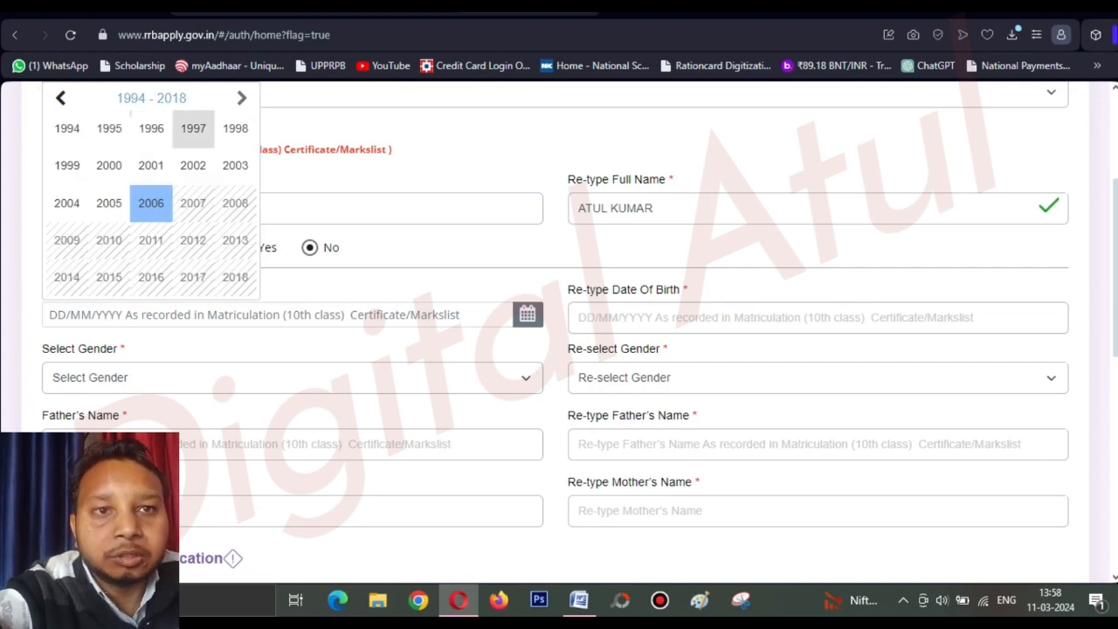
click(151, 128)
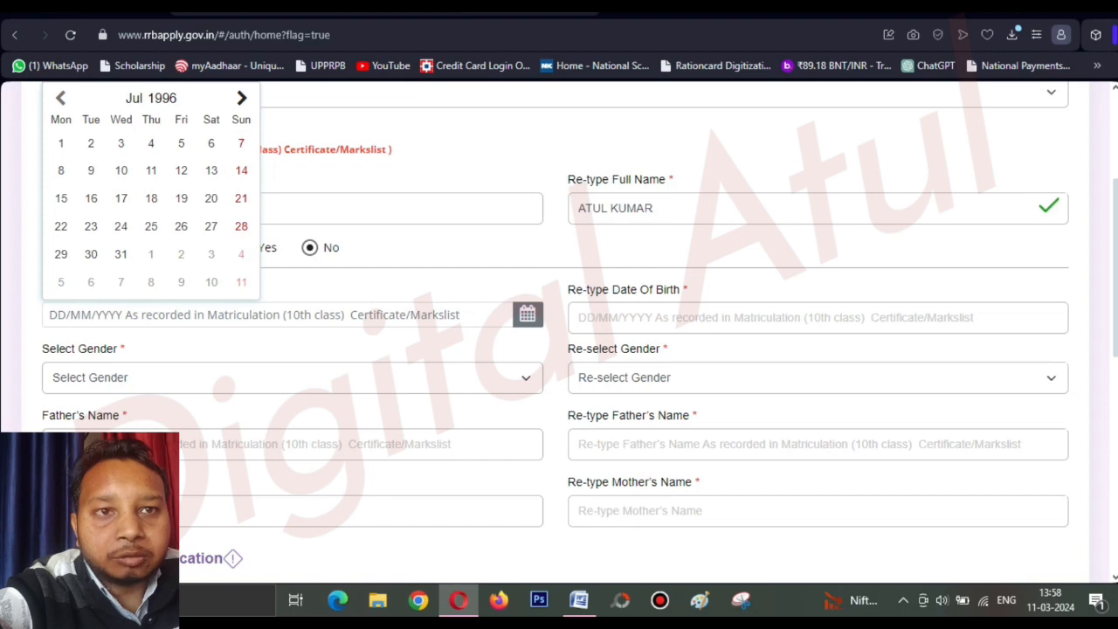
click(242, 98)
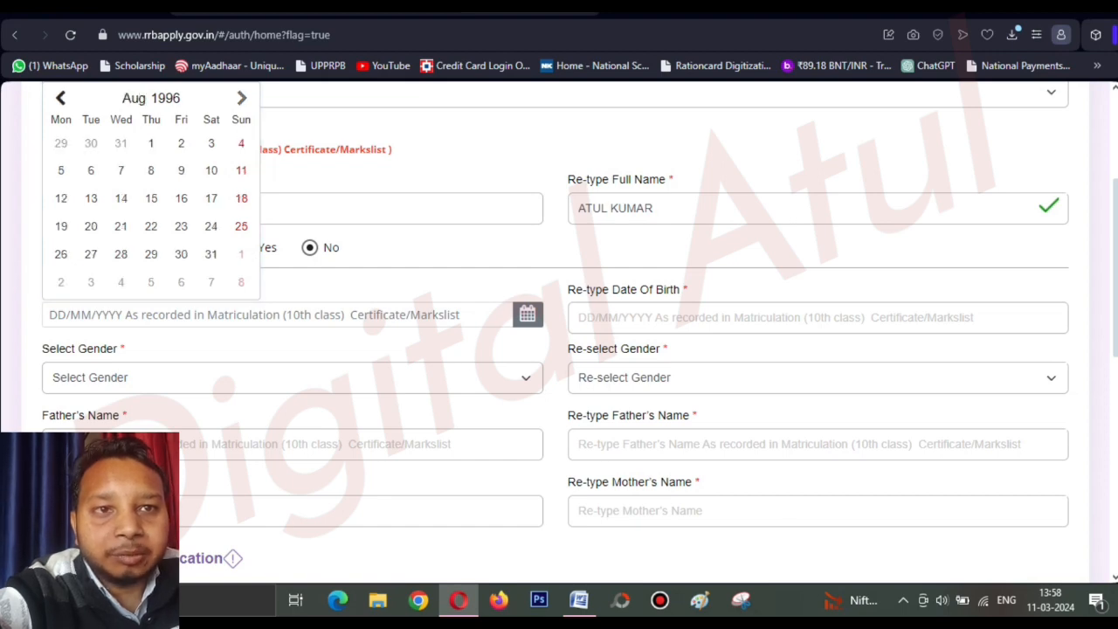
click(242, 98)
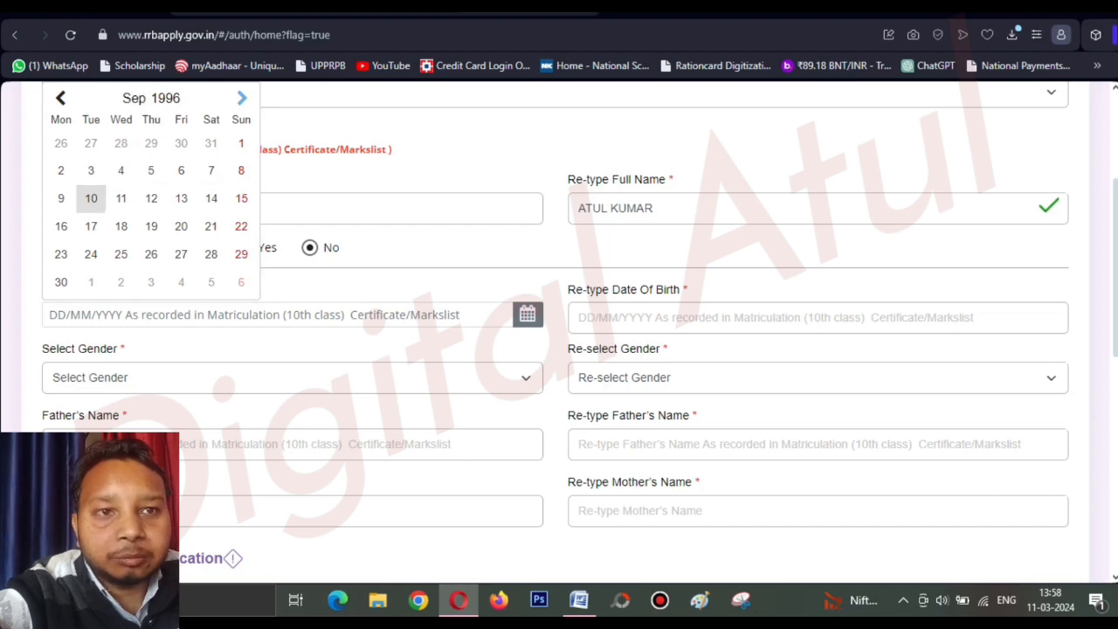
click(210, 198)
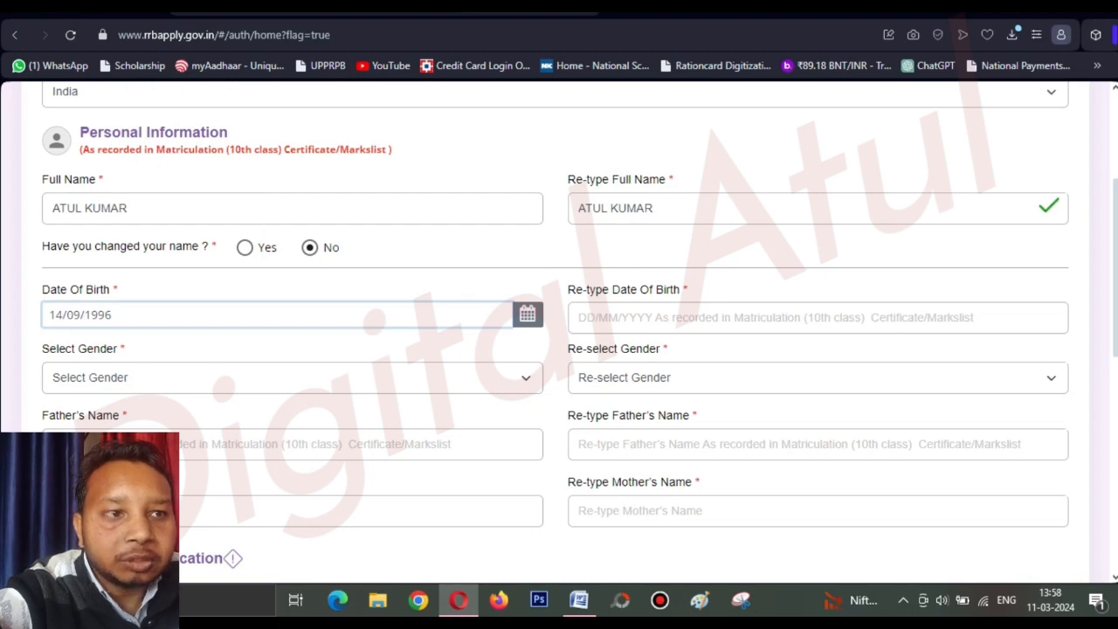
click(664, 317)
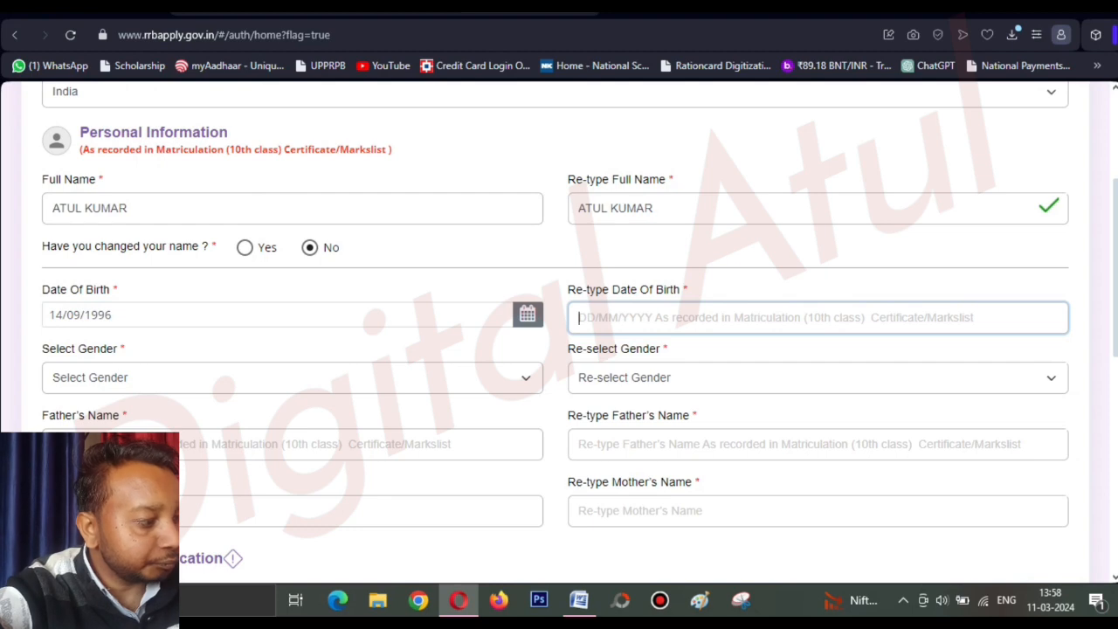
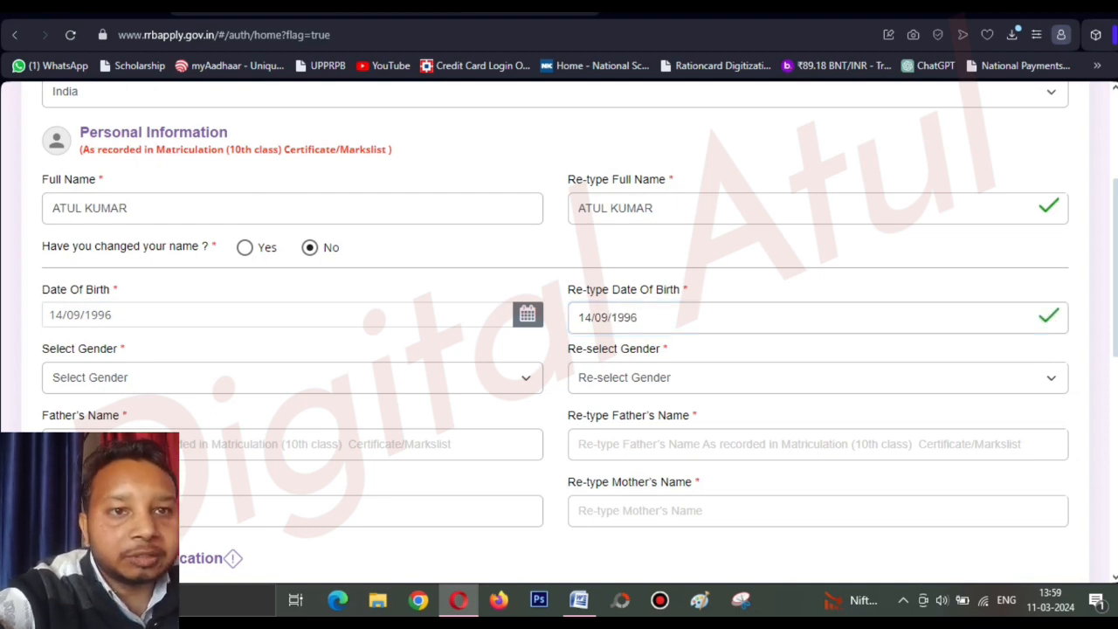
scroll(559, 332, down, 1)
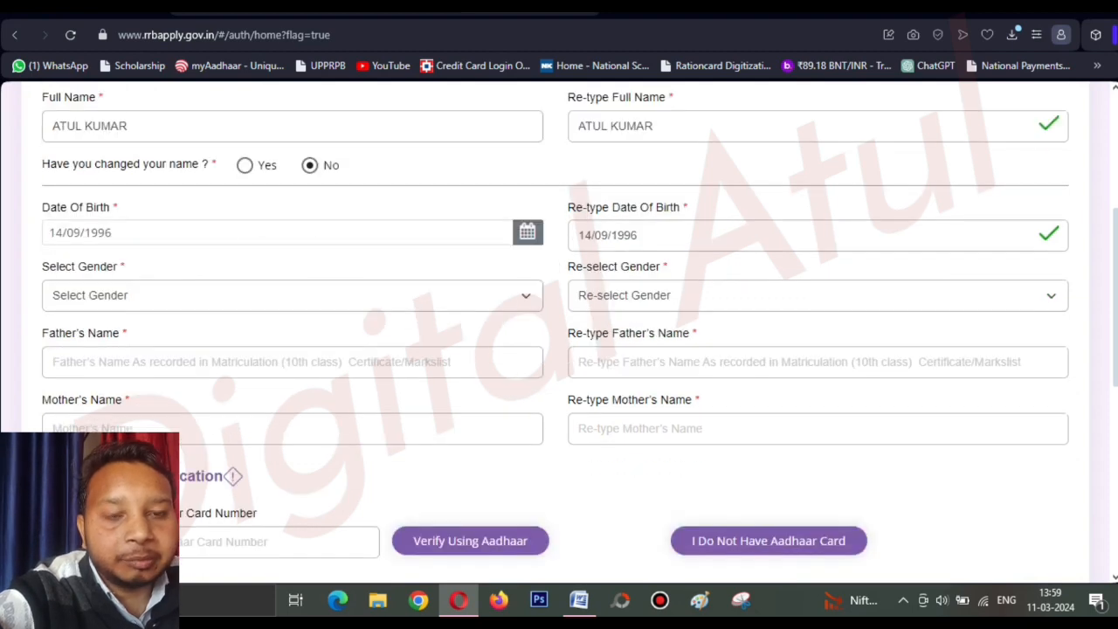
Set Male in both Select Gender and Re-select Gender.
click(292, 295)
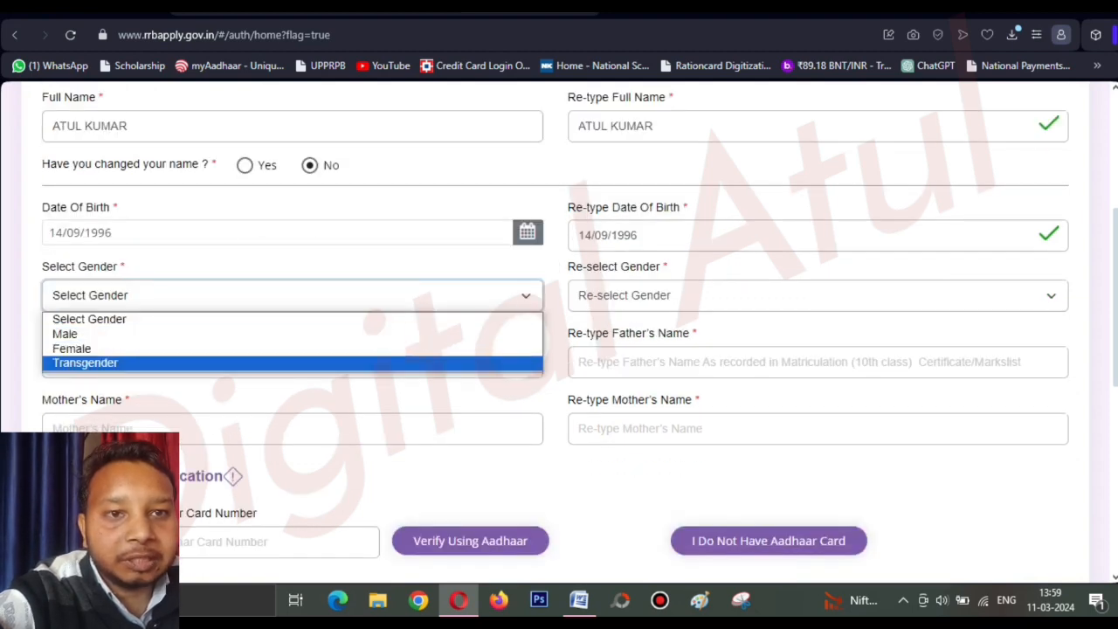
click(291, 319)
click(292, 295)
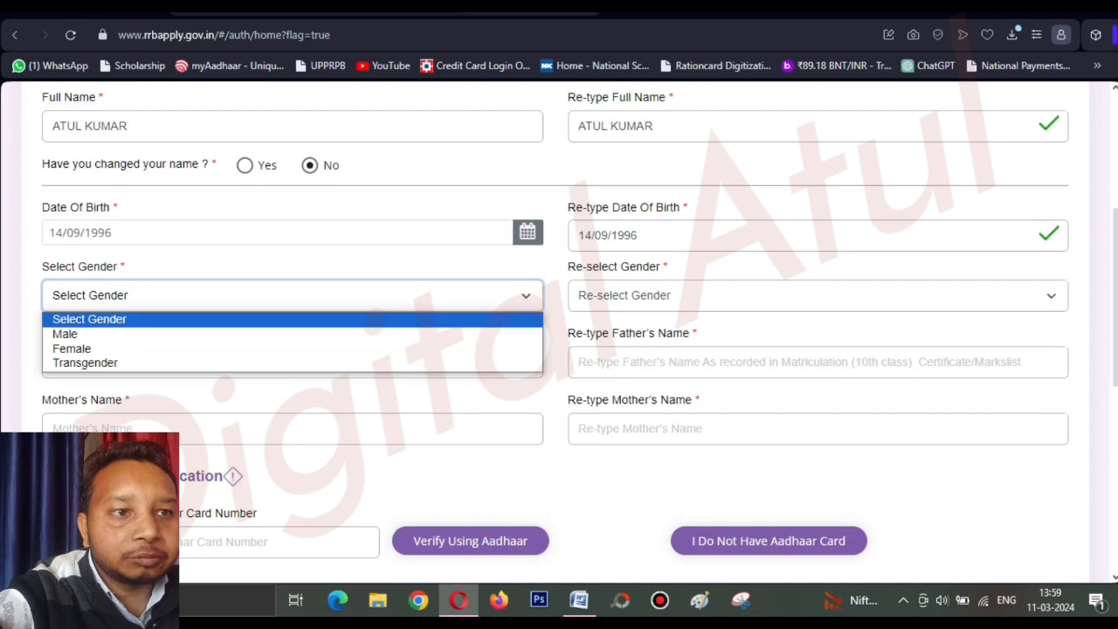
click(292, 333)
click(646, 295)
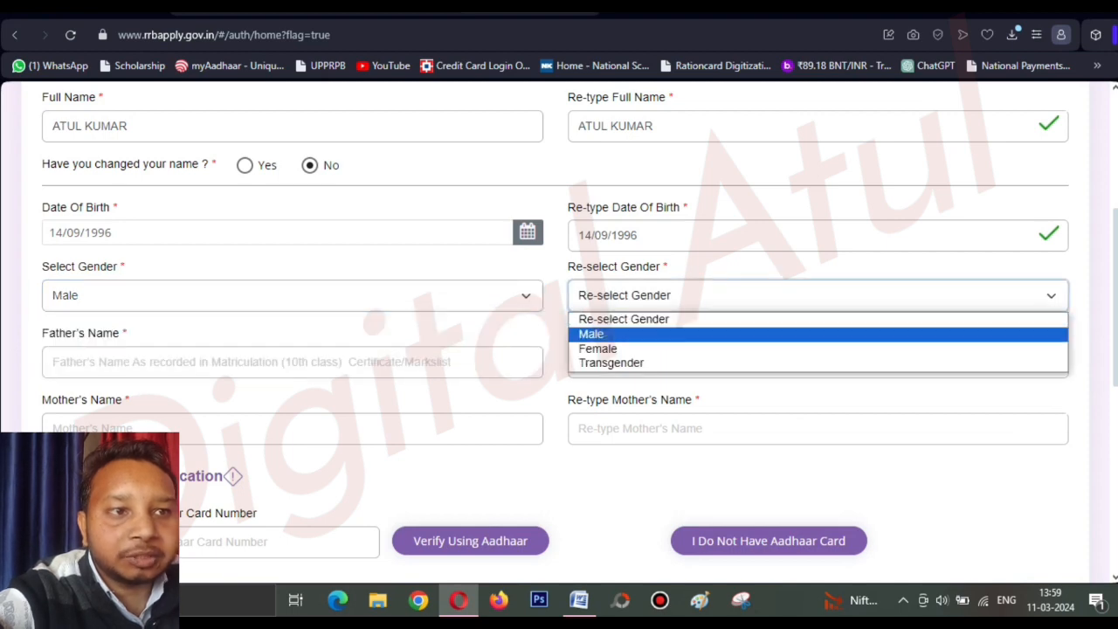
click(612, 334)
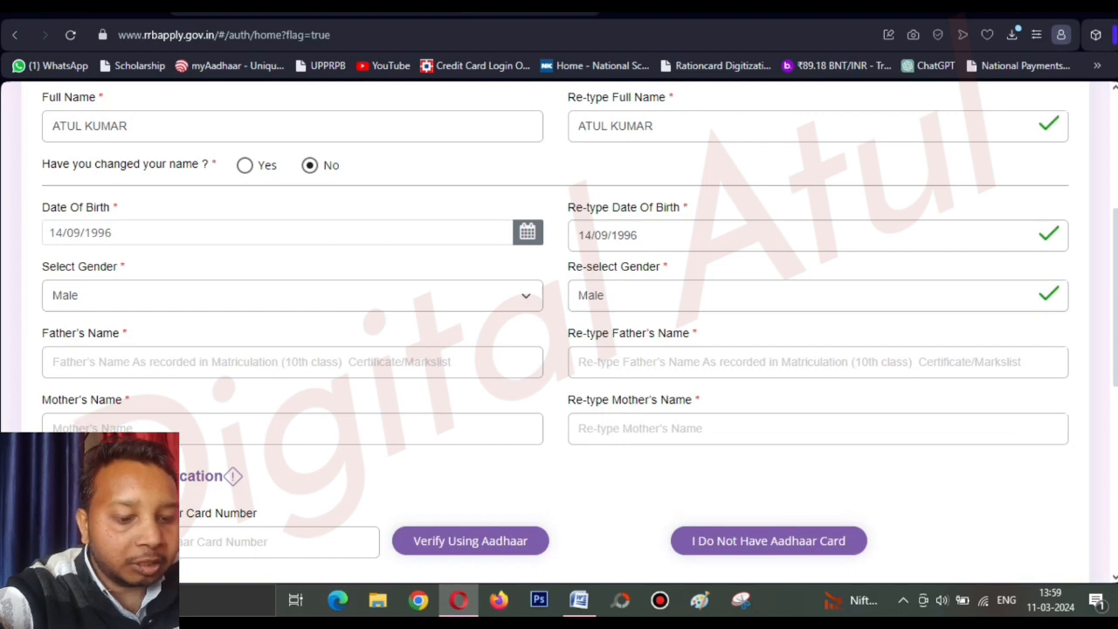
Fill in the father's name and mother's name fields and their re-type entries.
click(292, 362)
text(R)
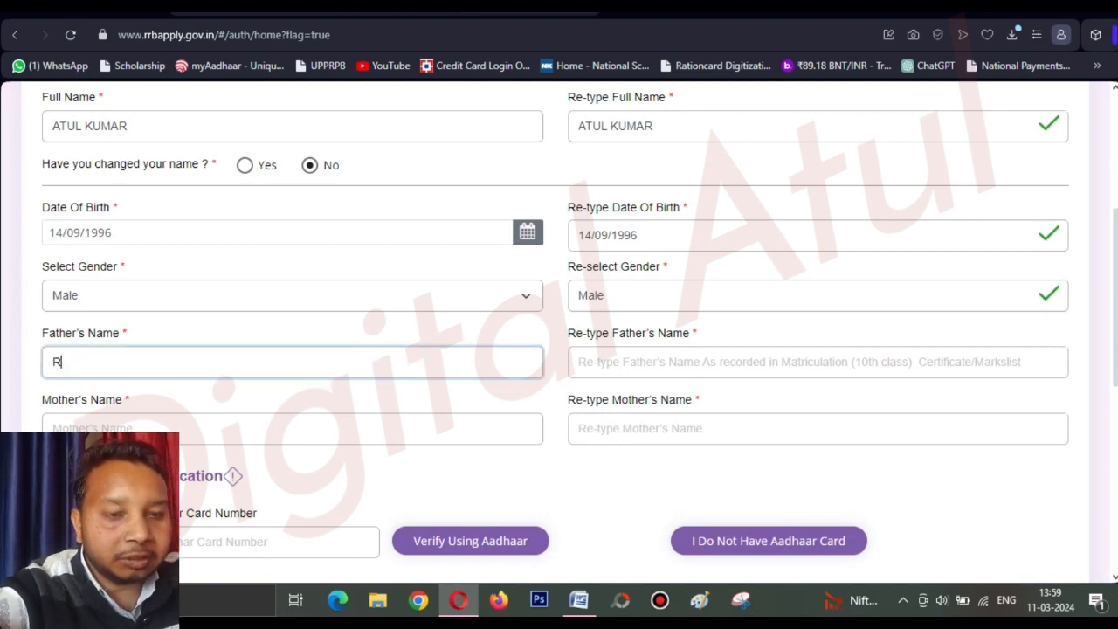
text(AMESH)
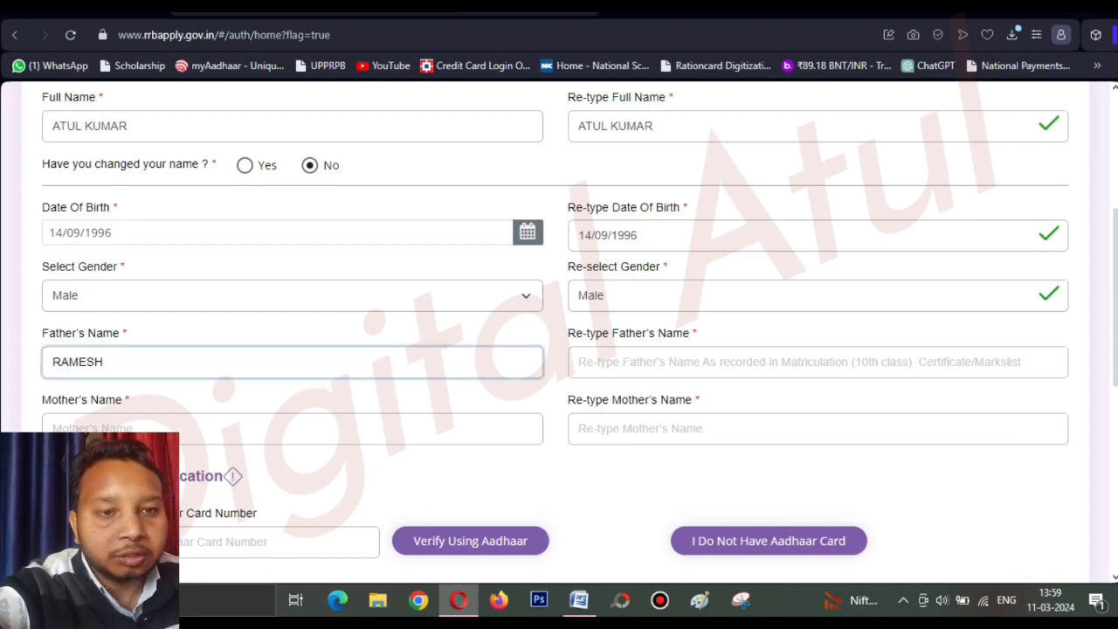
key(BackSpace)
key(BackSpace)
key(BackSpace)
key(BackSpace)
key(BackSpace)
key(BackSpace)
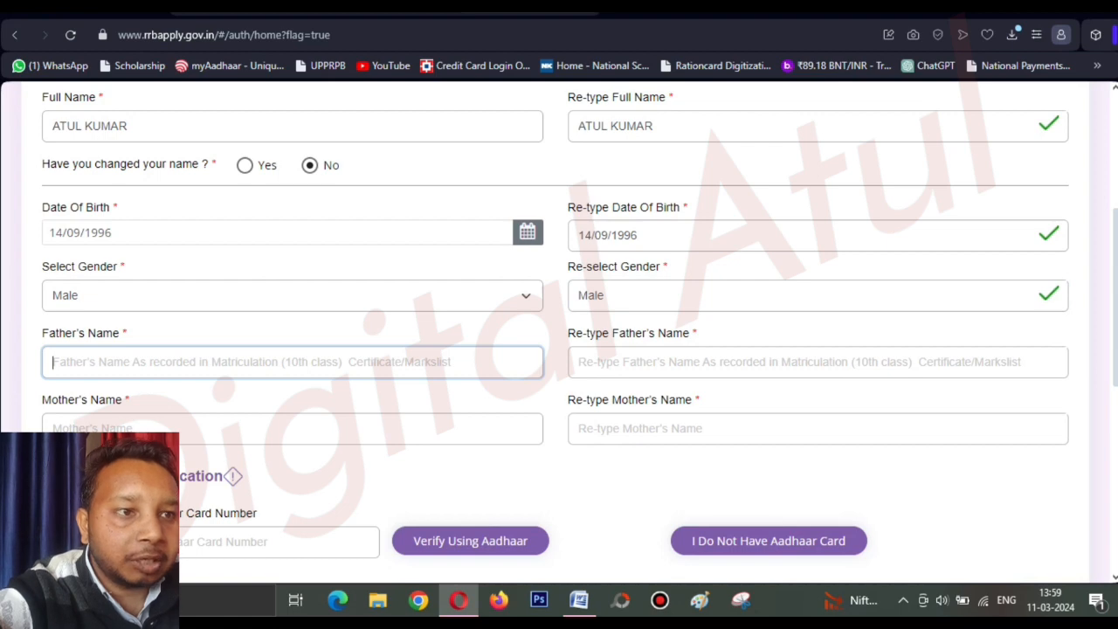
click(817, 361)
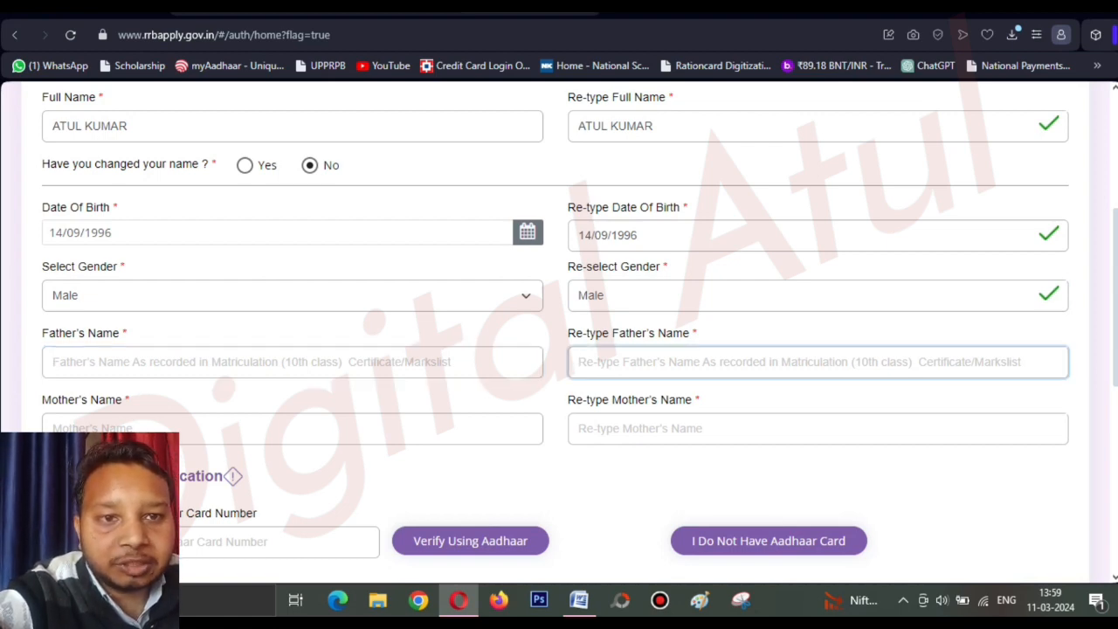
click(293, 429)
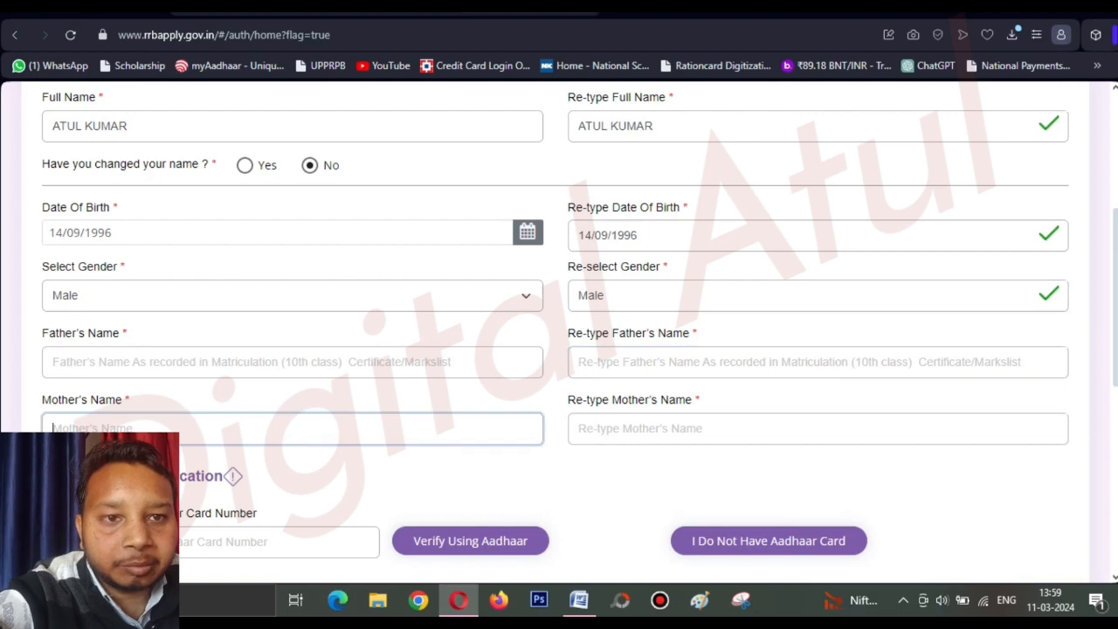
drag(42, 333, 1029, 365)
drag(42, 400, 122, 400)
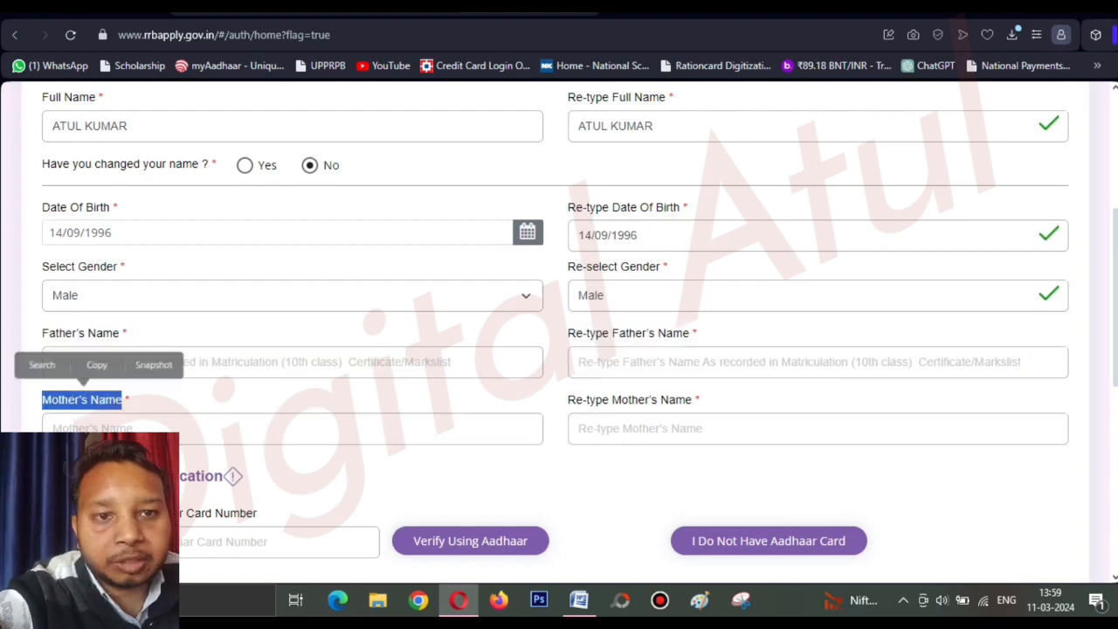
click(292, 428)
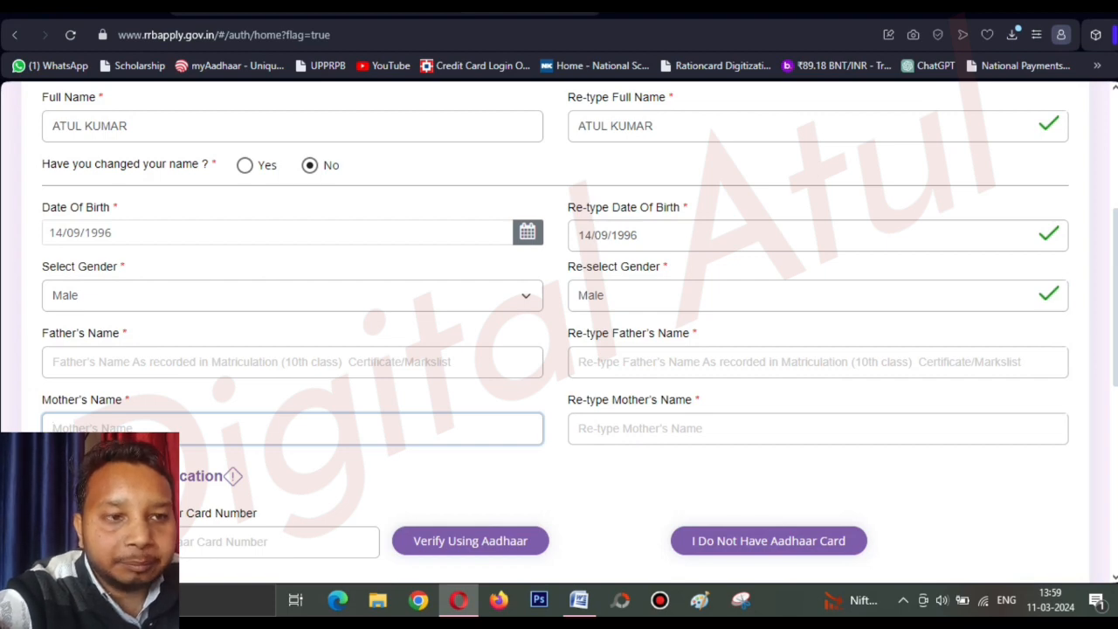
click(818, 428)
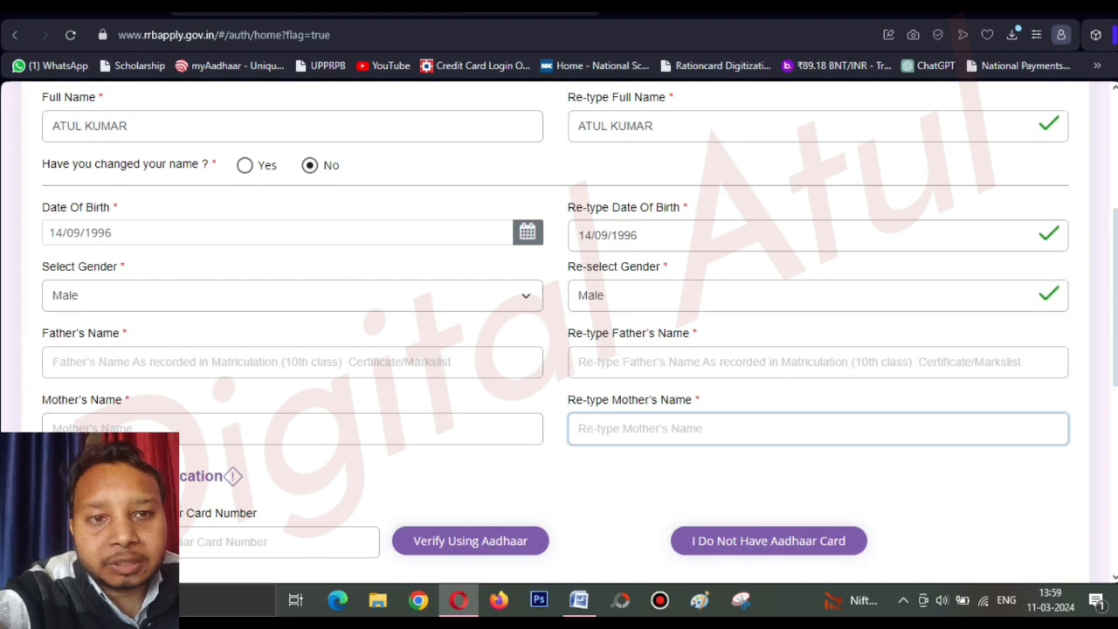
scroll(559, 332, down, 1)
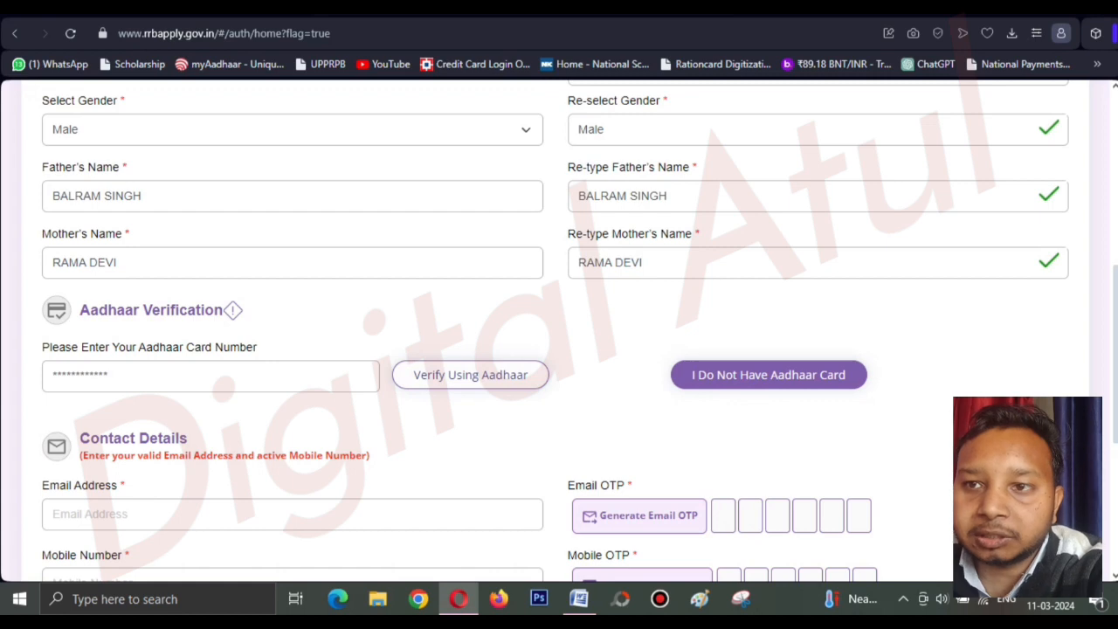
Open the Aadhaar Verification dialog with Verify Using Aadhaar.
click(471, 376)
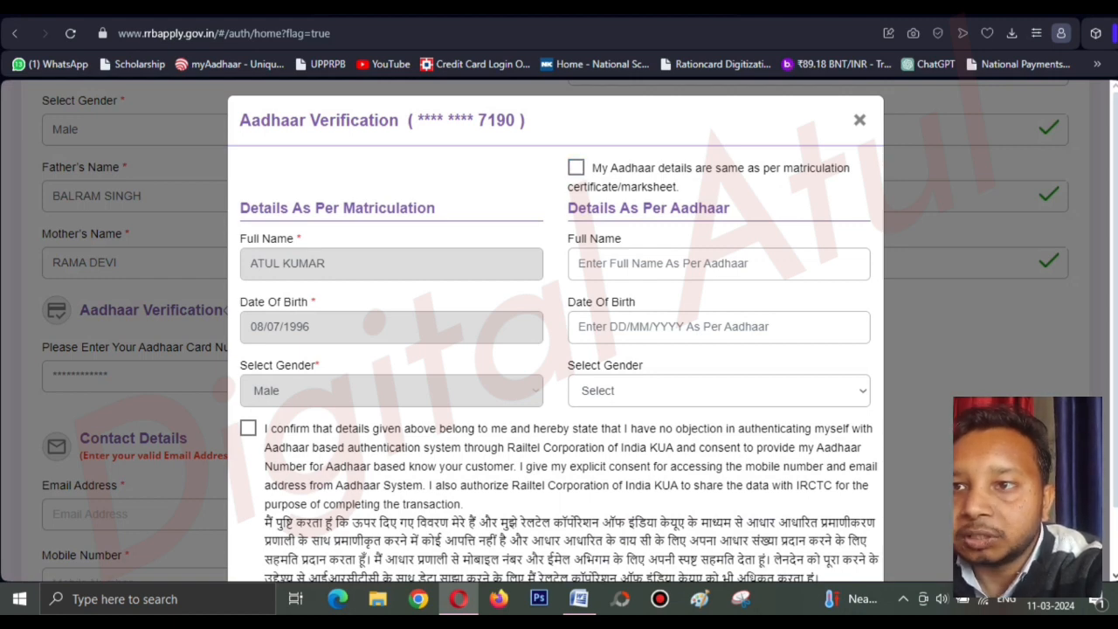
Tick 'My Aadhaar details are same as per matriculation' and the consent box, then Verify.
click(719, 264)
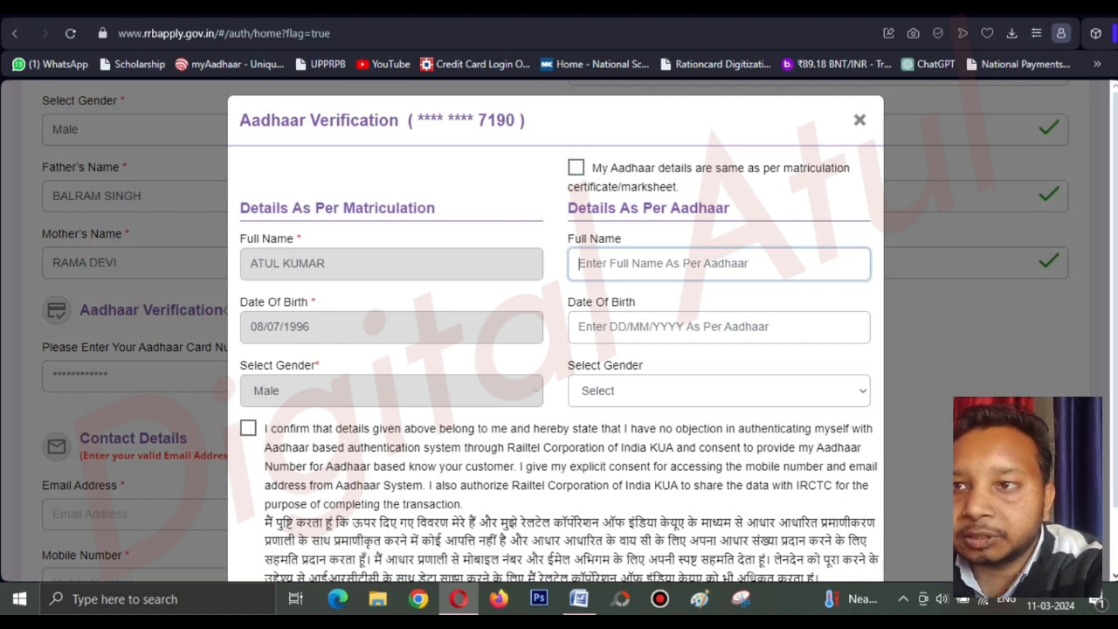
click(576, 167)
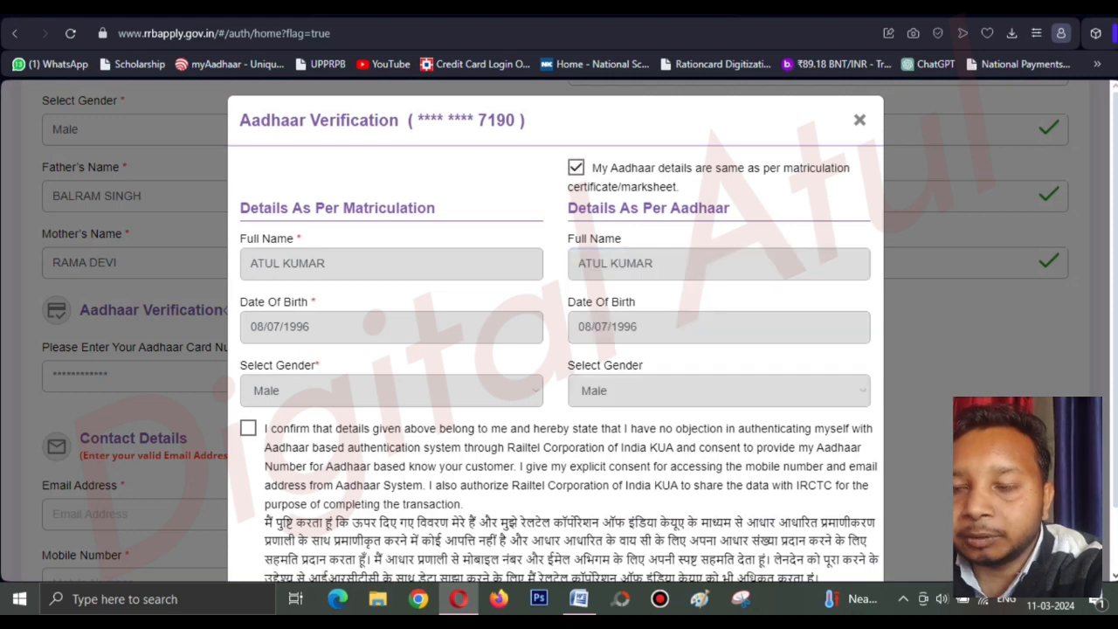
scroll(555, 350, down, 2)
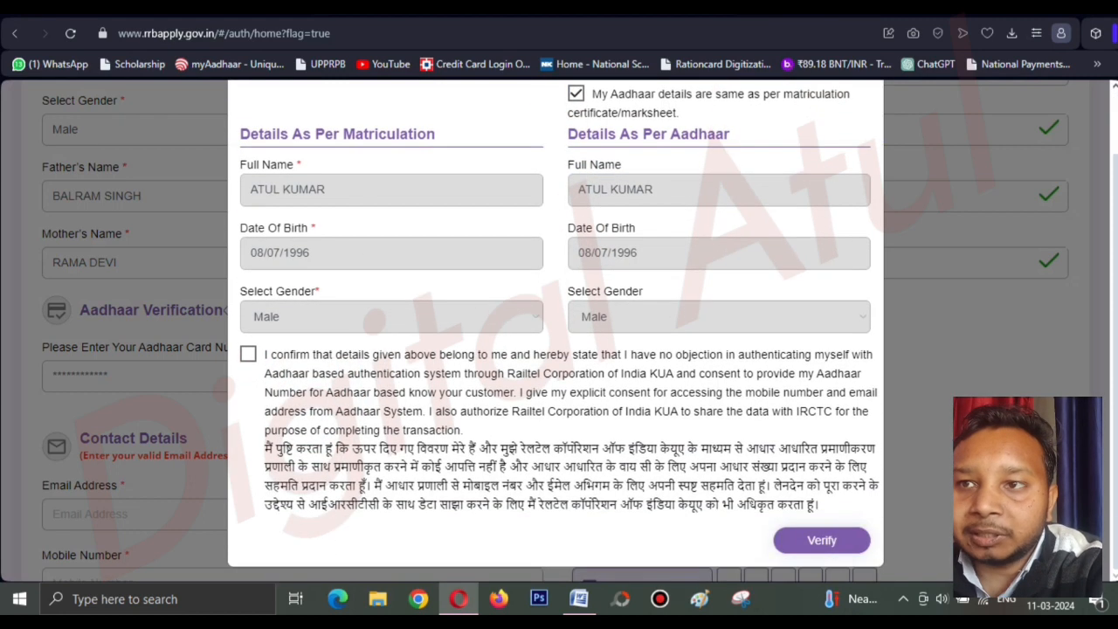
scroll(556, 350, up, 2)
click(576, 167)
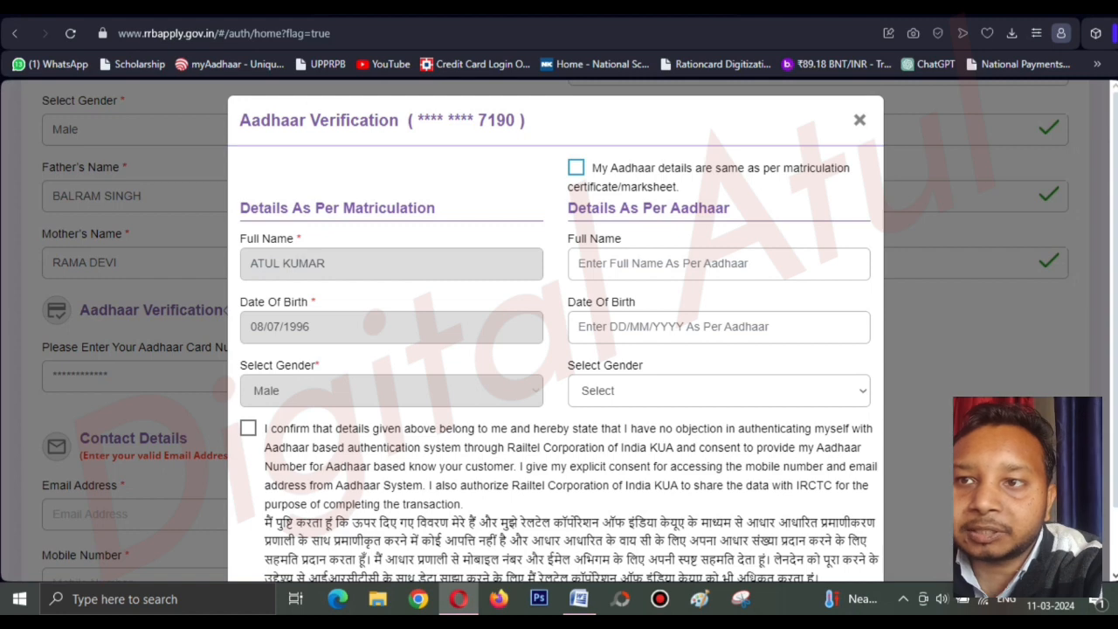
click(575, 167)
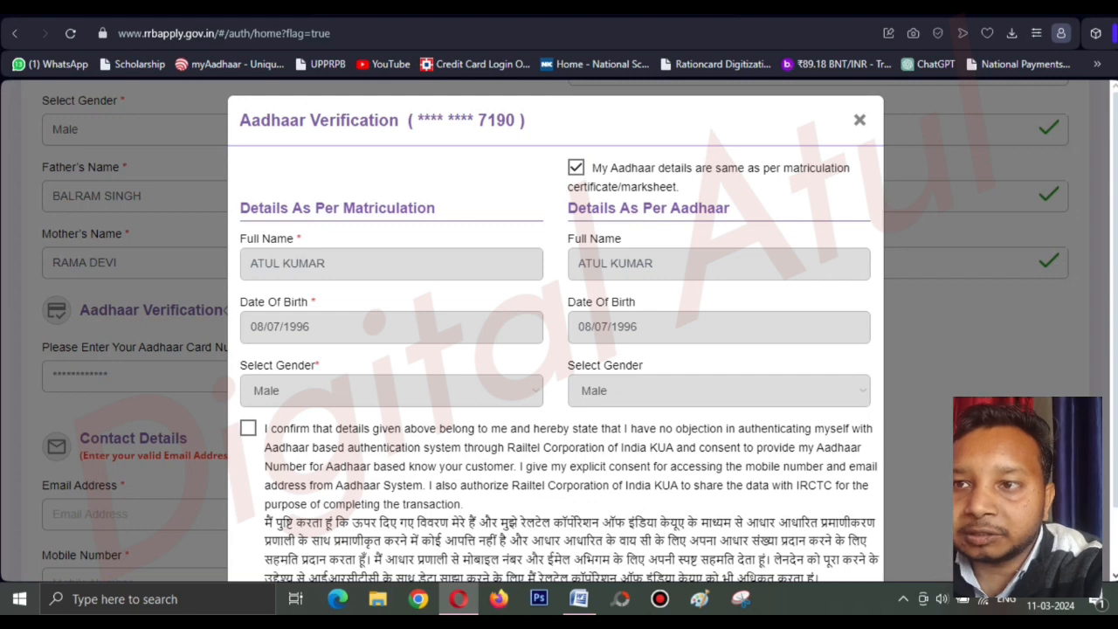
scroll(556, 349, down, 1)
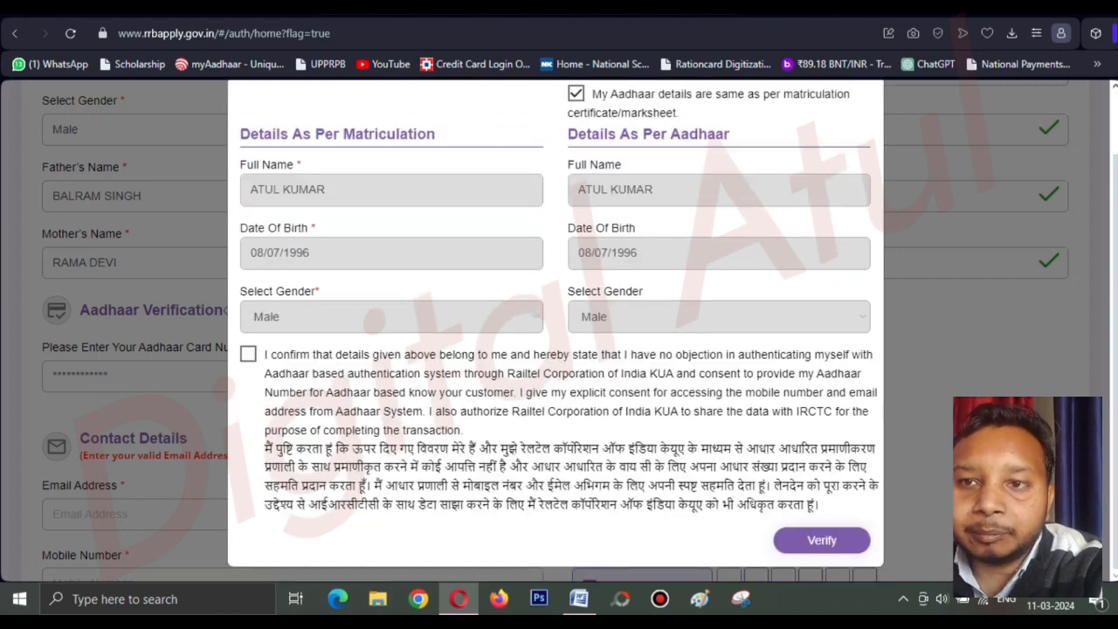
click(248, 353)
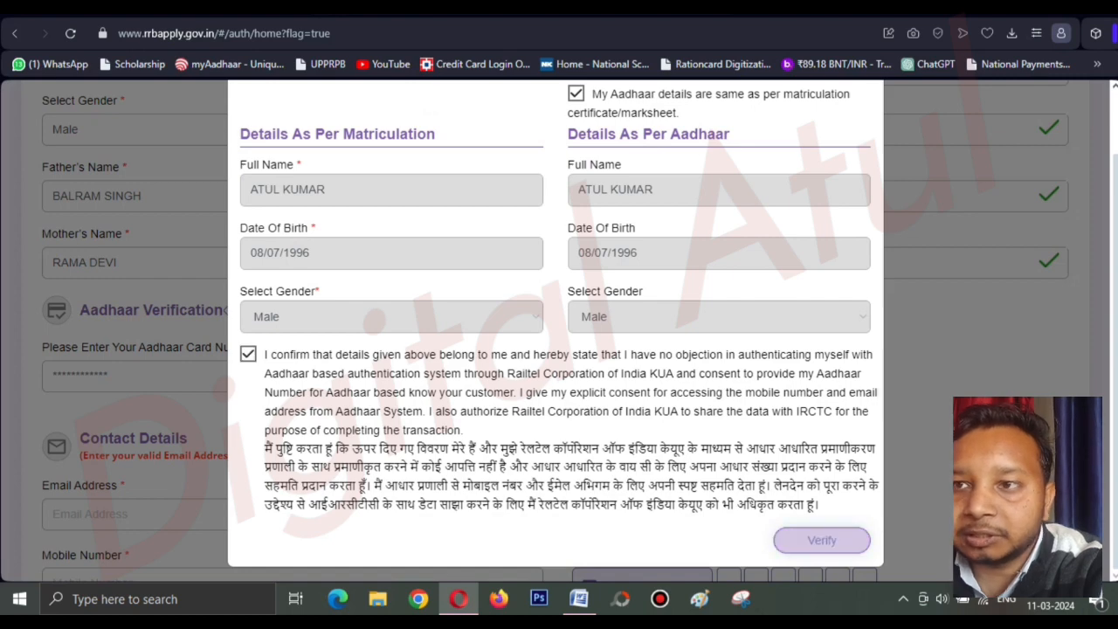
click(821, 540)
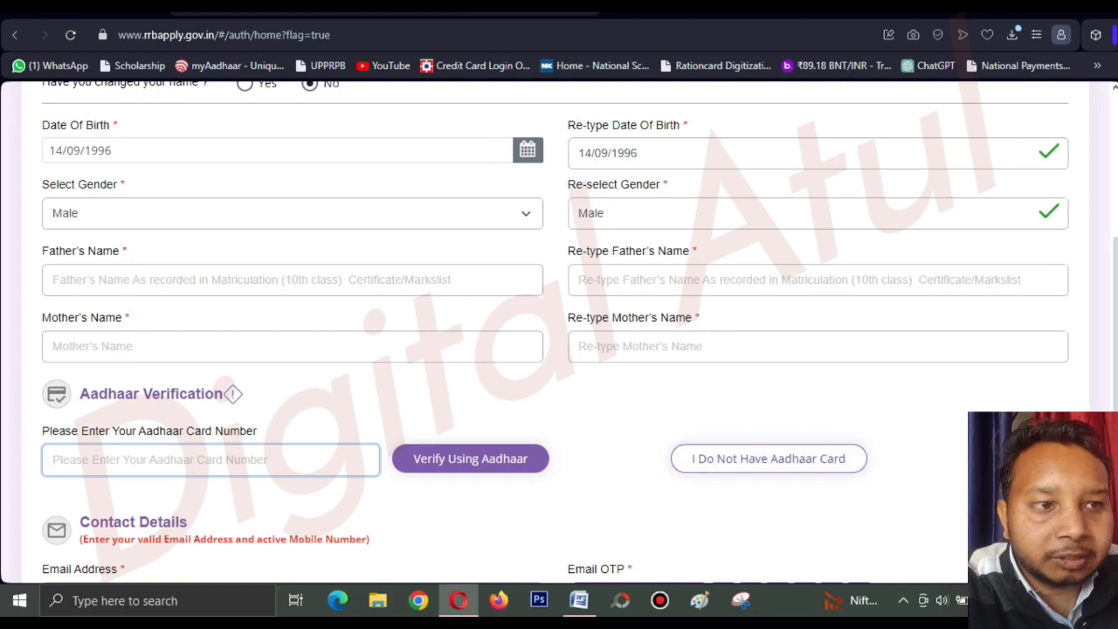
Choose 'I Do Not Have Aadhaar Card' and continue without Aadhaar.
click(769, 458)
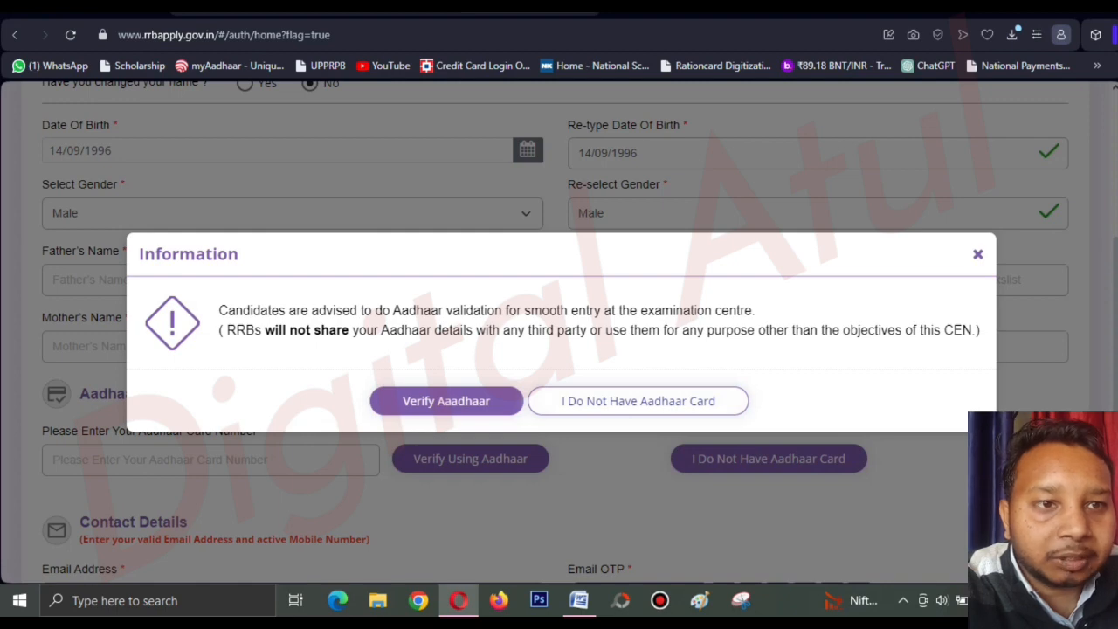
click(638, 401)
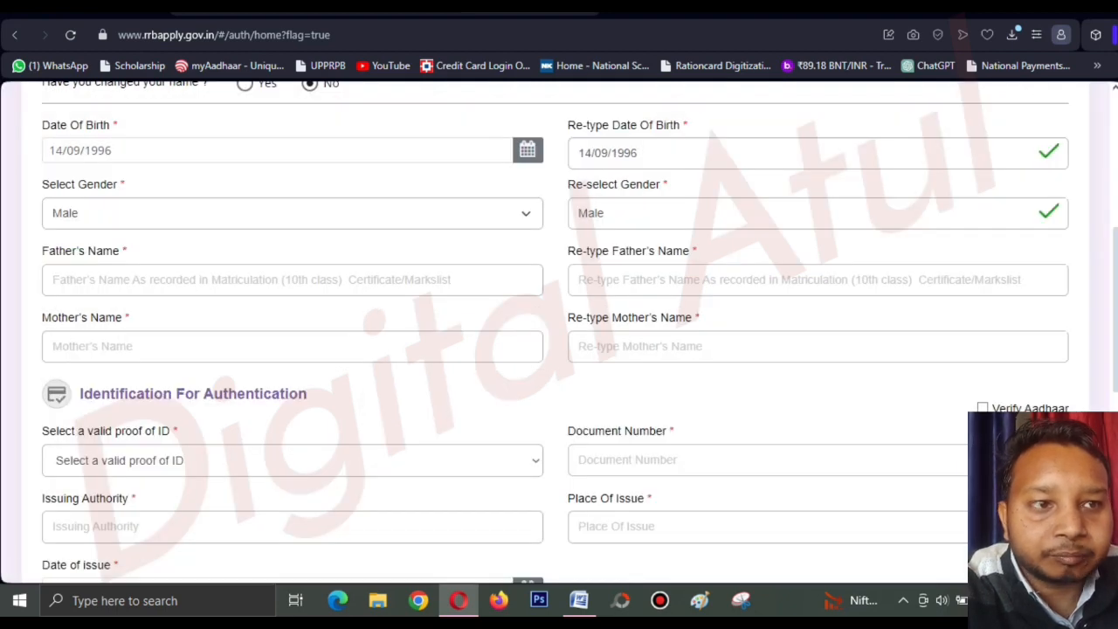
scroll(559, 332, down, 1)
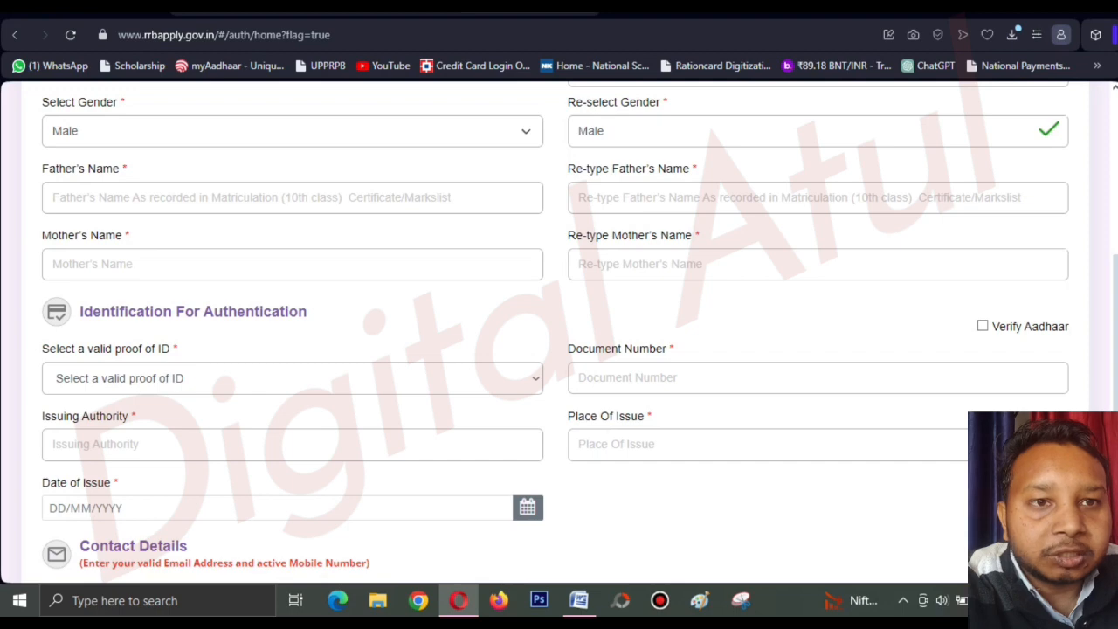
scroll(559, 332, down, 1)
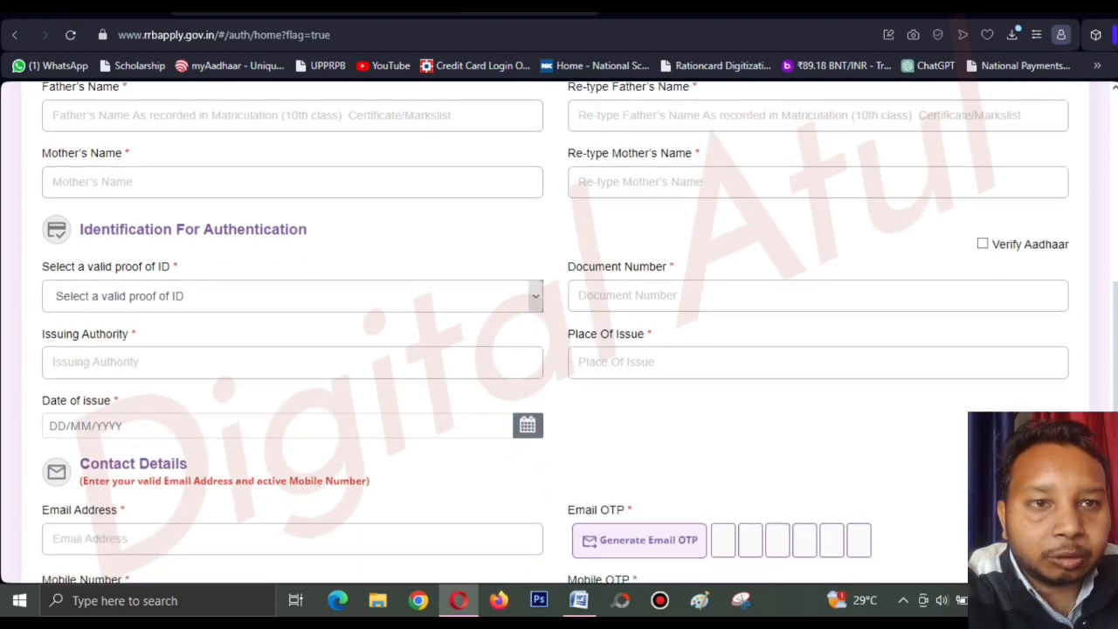
Select Voter ID as the valid proof of ID.
click(293, 295)
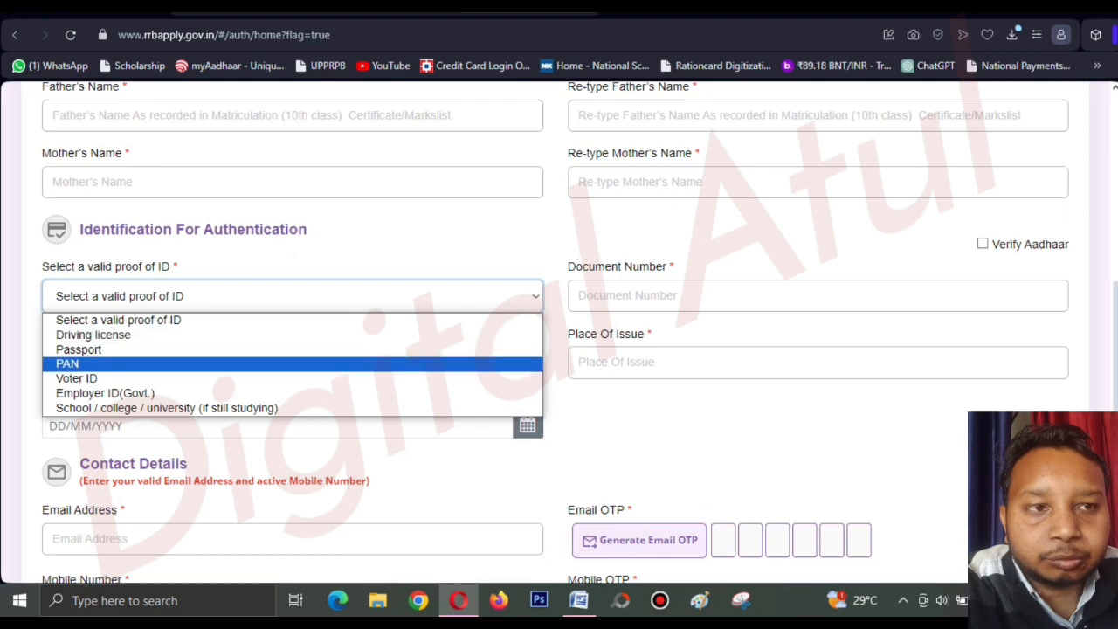
key(Escape)
click(292, 296)
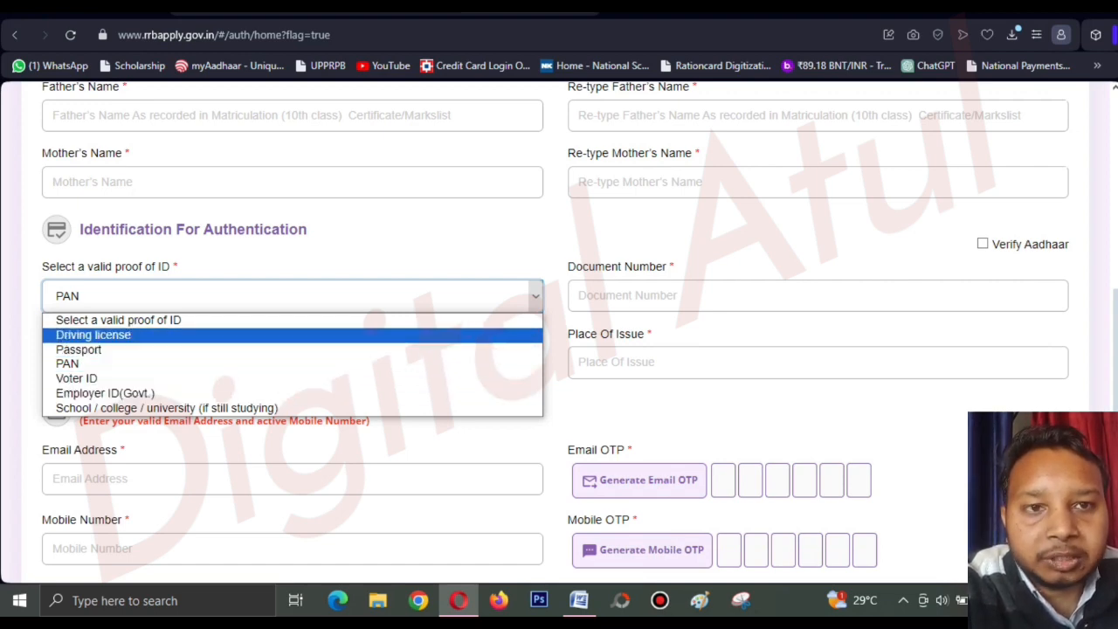
key(Return)
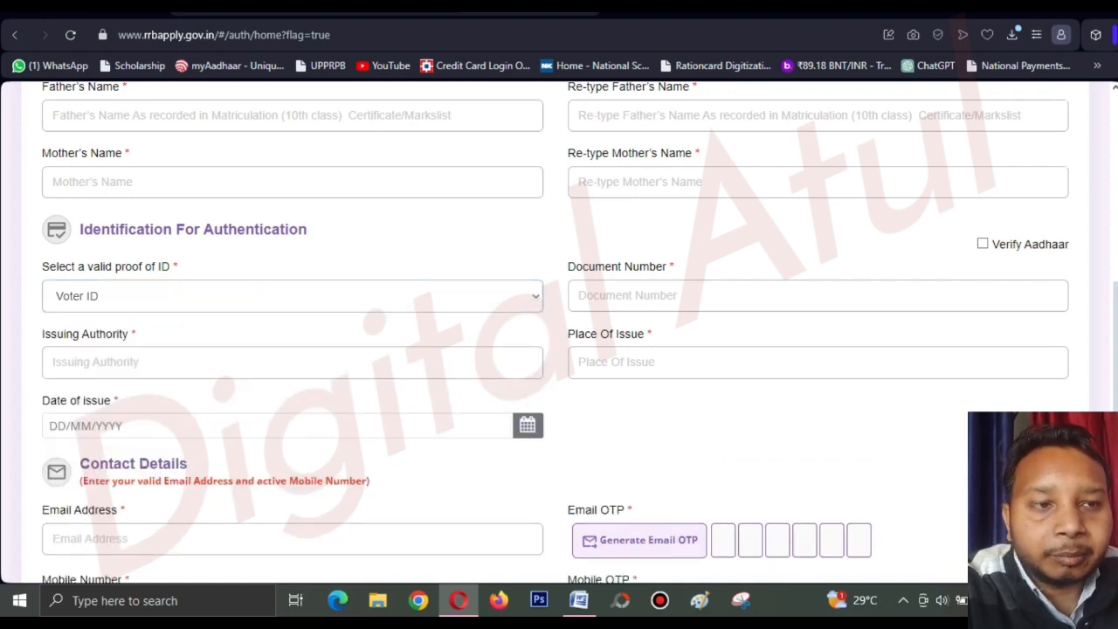
click(629, 295)
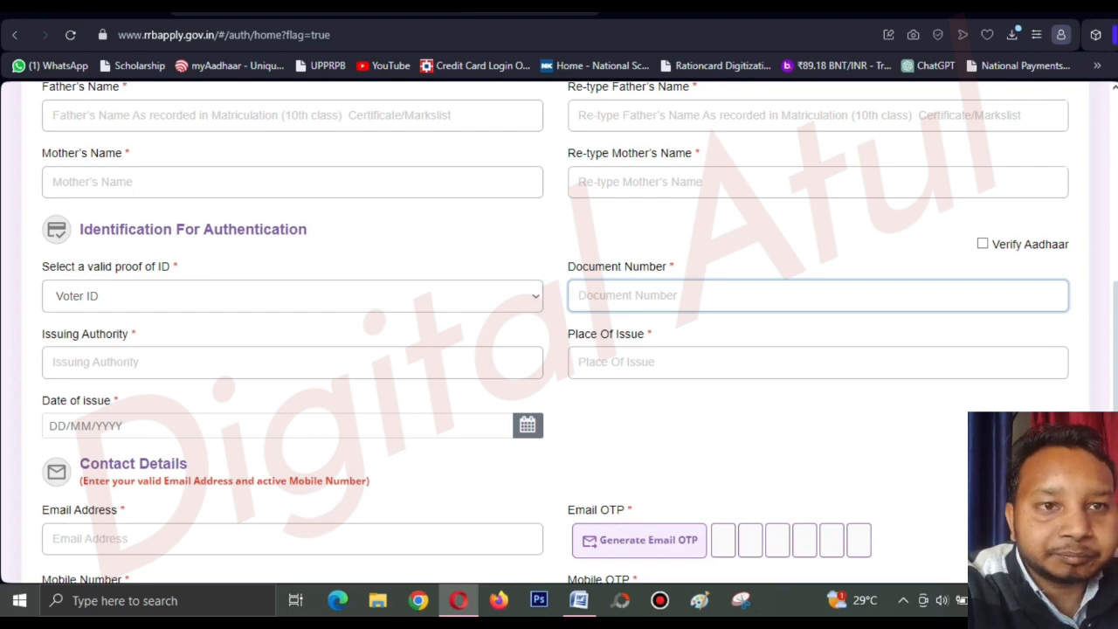
click(293, 296)
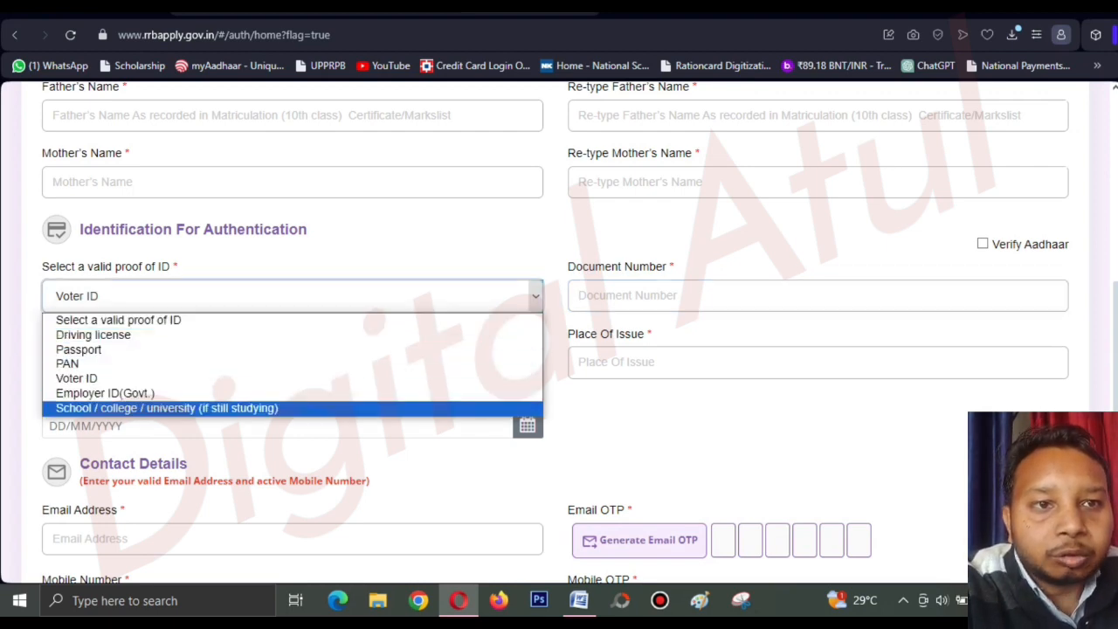
click(293, 296)
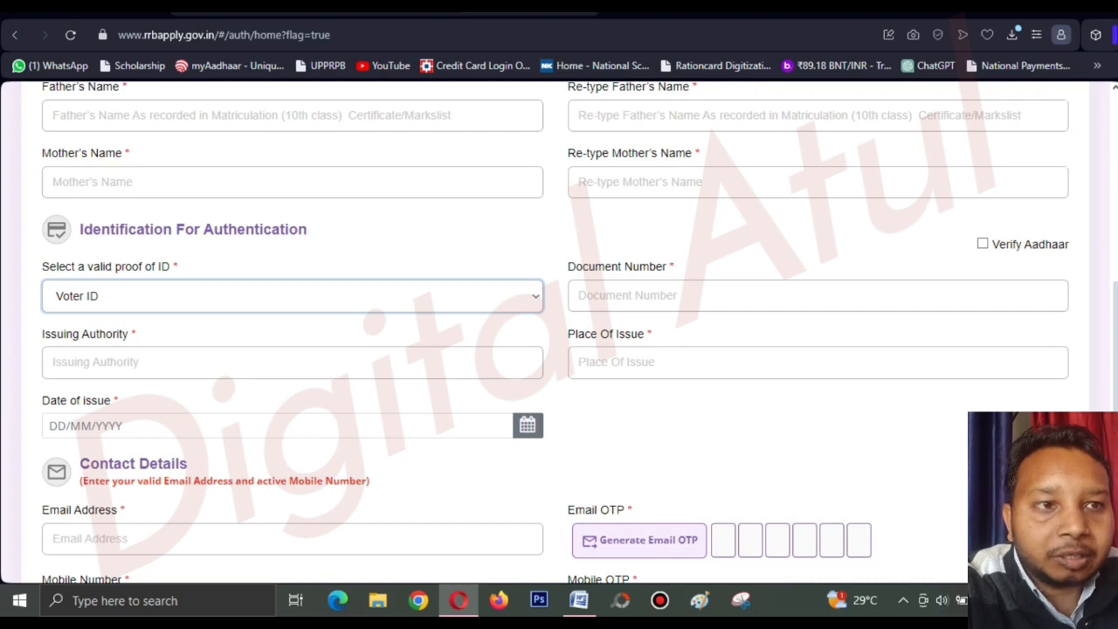
Go through the document number, issuing authority, place and date of issue fields.
click(818, 295)
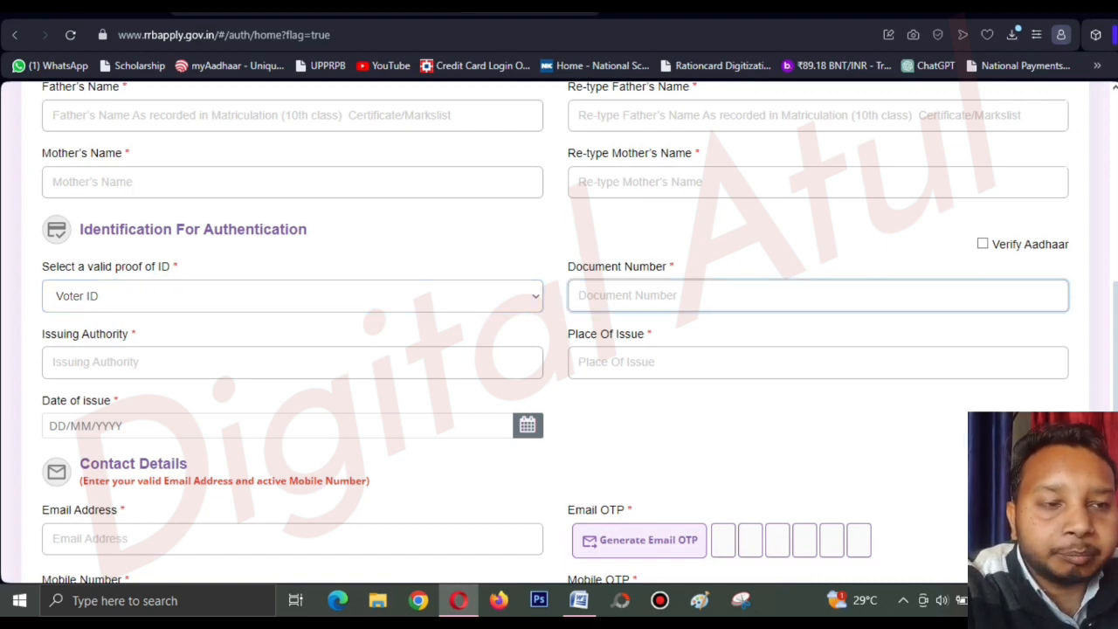
click(293, 363)
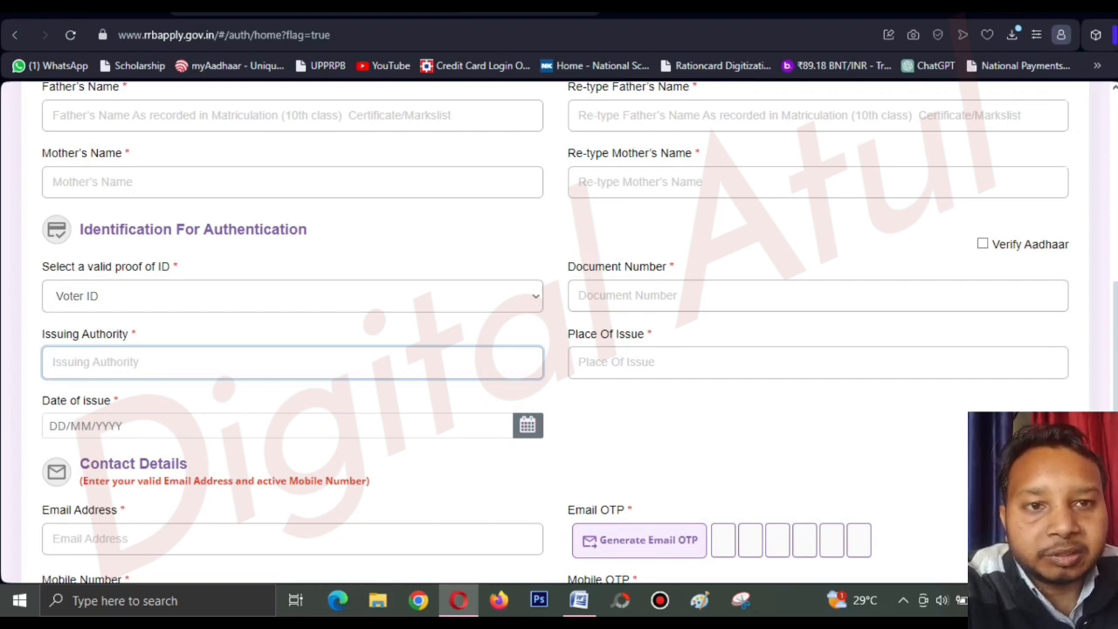
click(818, 363)
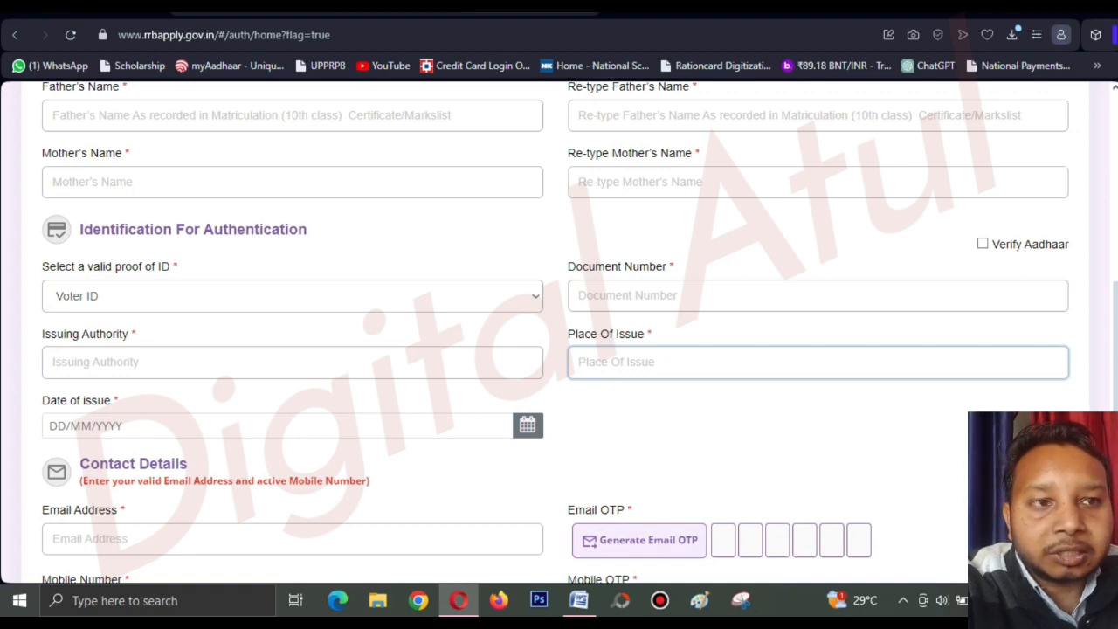
click(528, 425)
click(277, 425)
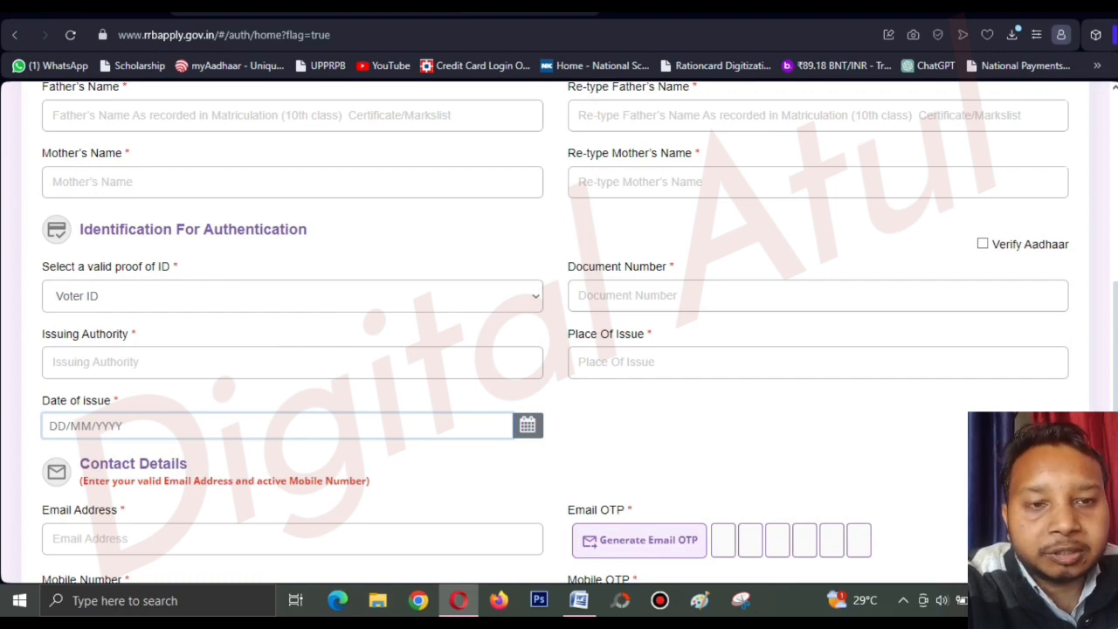
scroll(559, 332, up, 1)
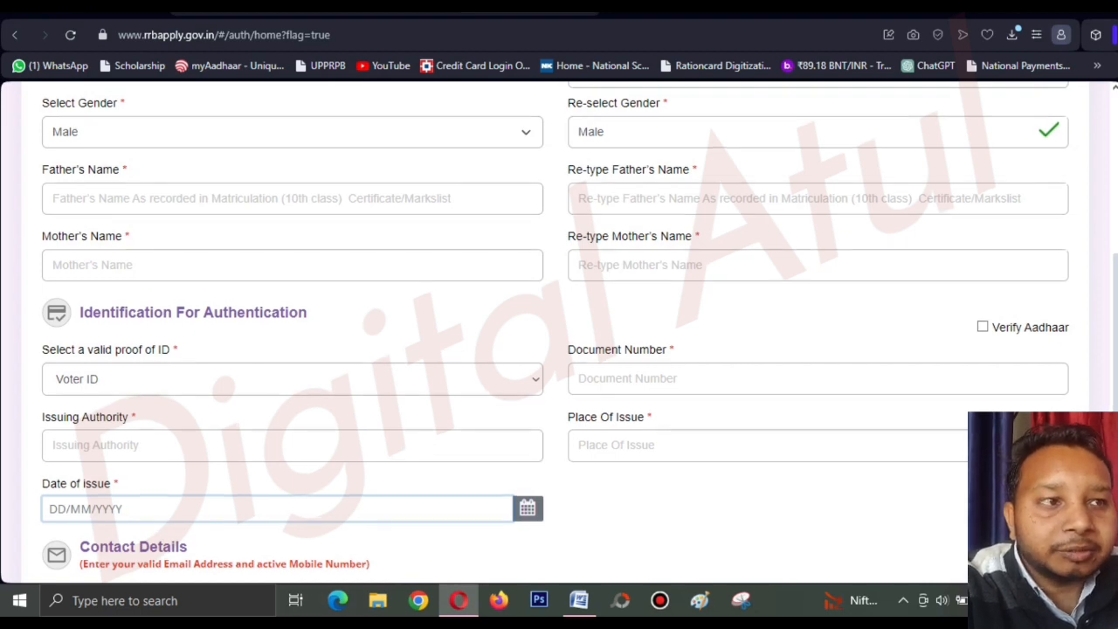
scroll(559, 332, up, 1)
scroll(559, 332, down, 4)
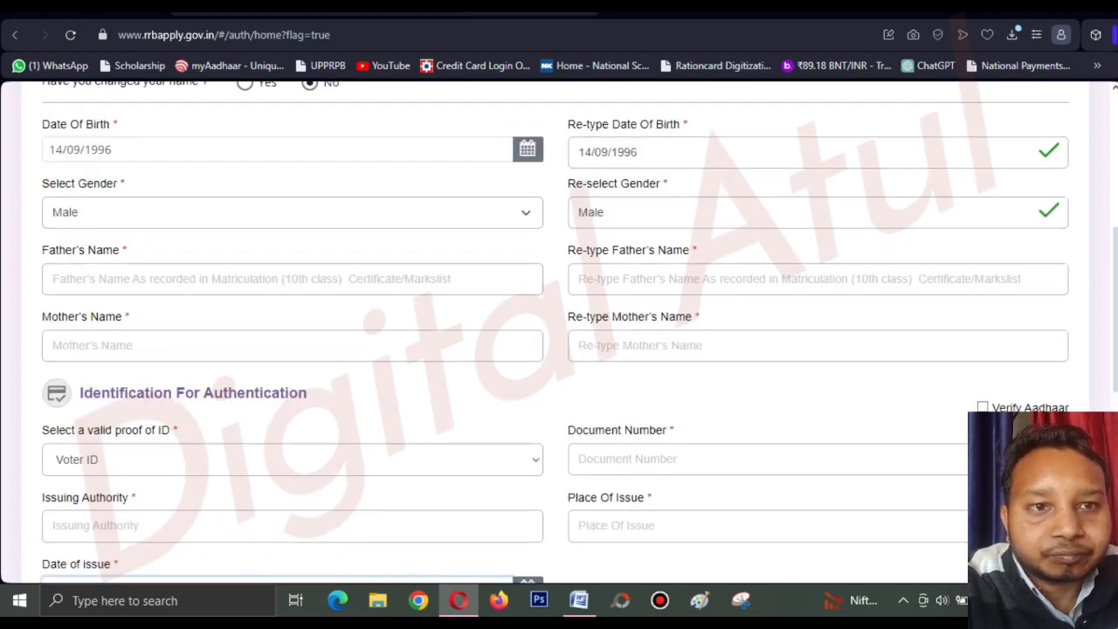
scroll(559, 332, down, 3)
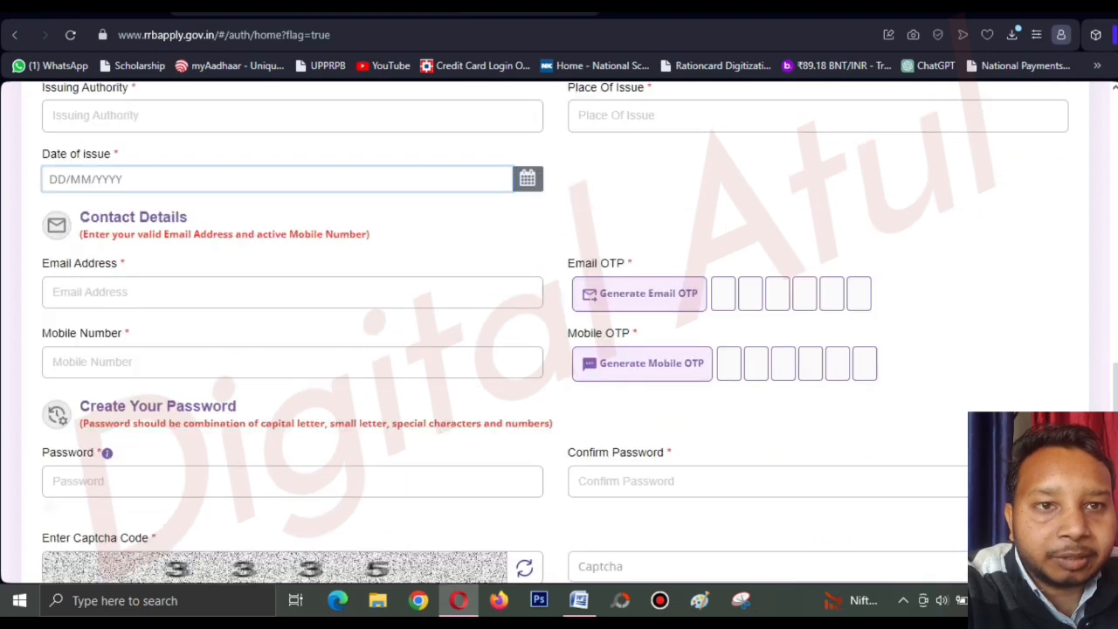
click(292, 210)
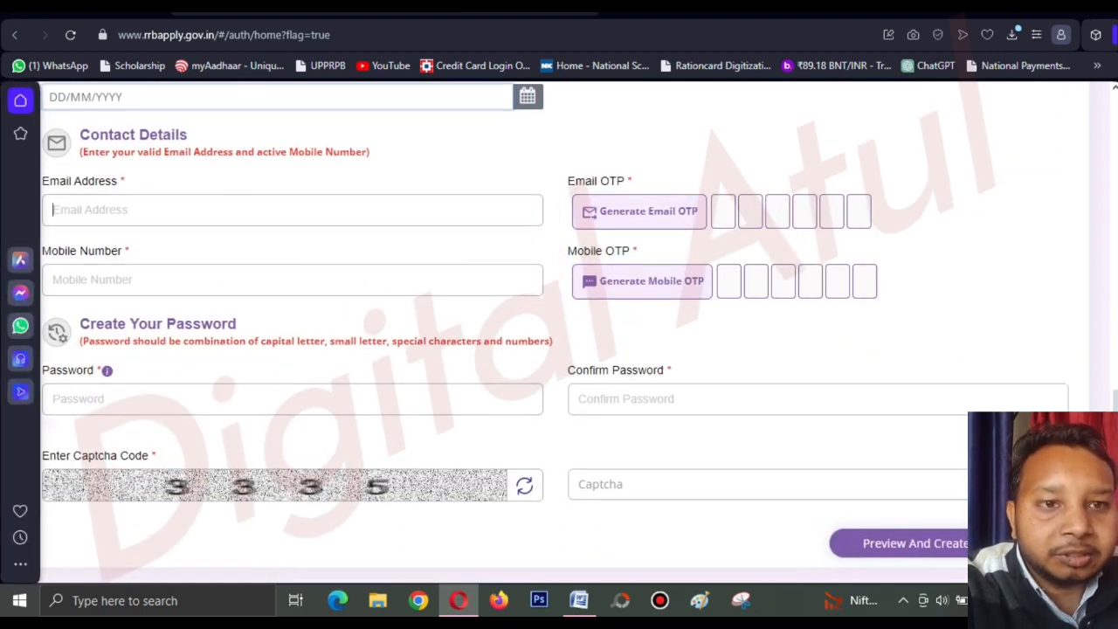
drag(80, 136, 189, 135)
click(262, 136)
click(292, 209)
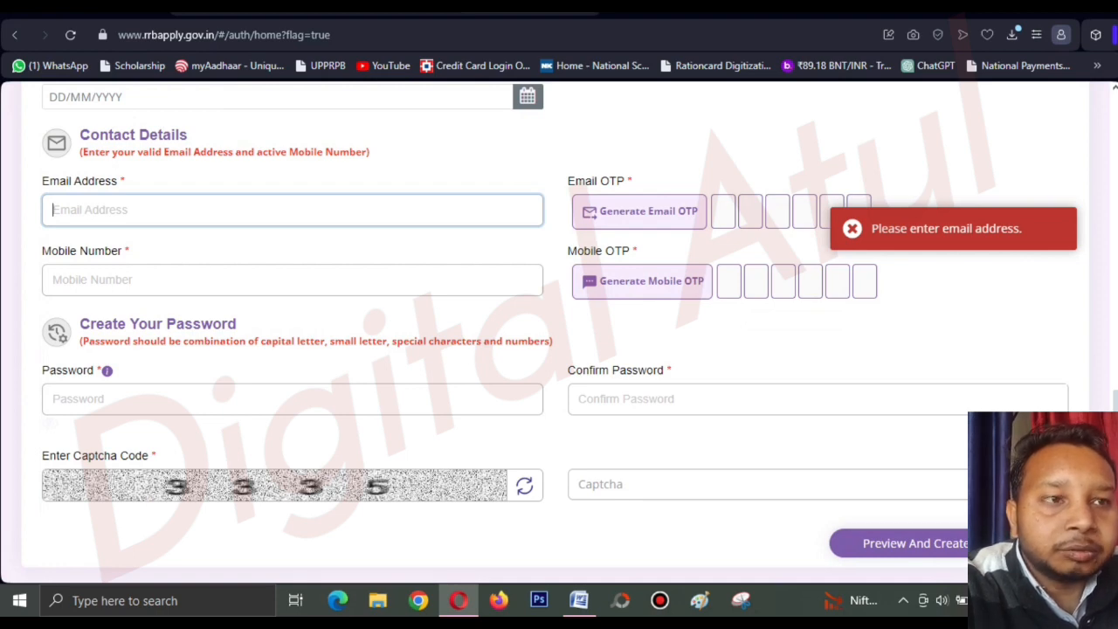
click(292, 280)
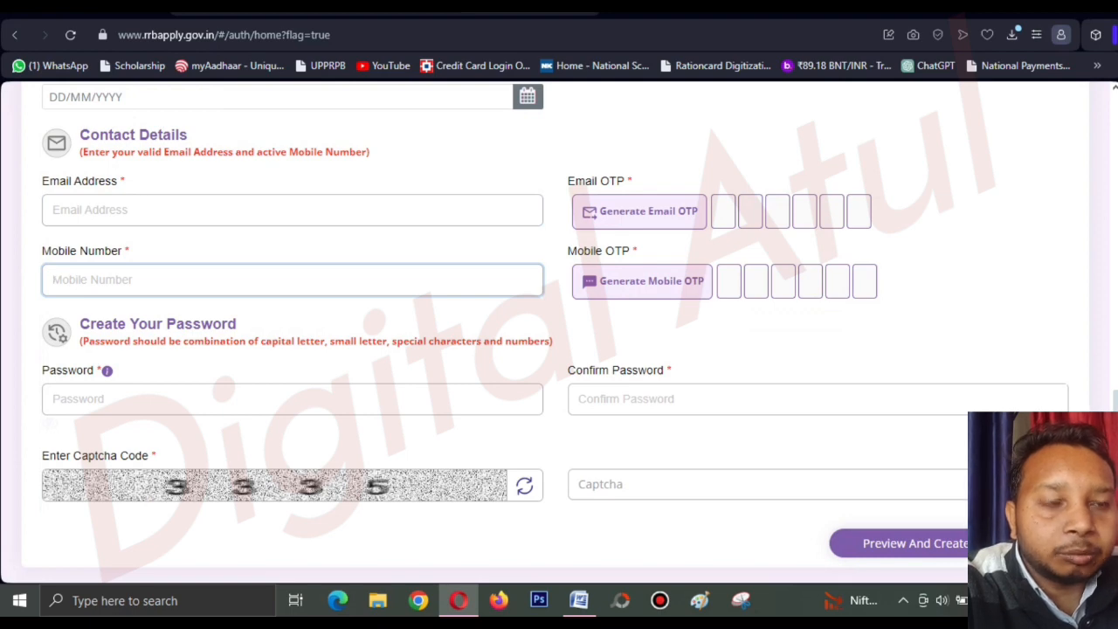
scroll(536, 333, down, 1)
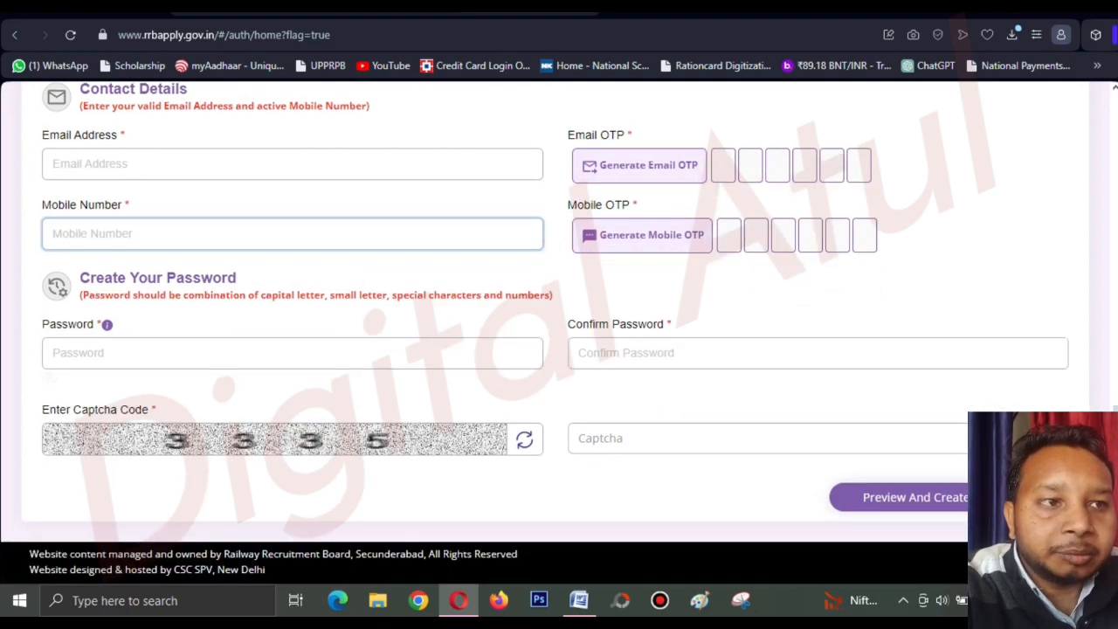
drag(79, 278, 236, 278)
Enter the account password, confirm it, and type the captcha code shown.
click(158, 256)
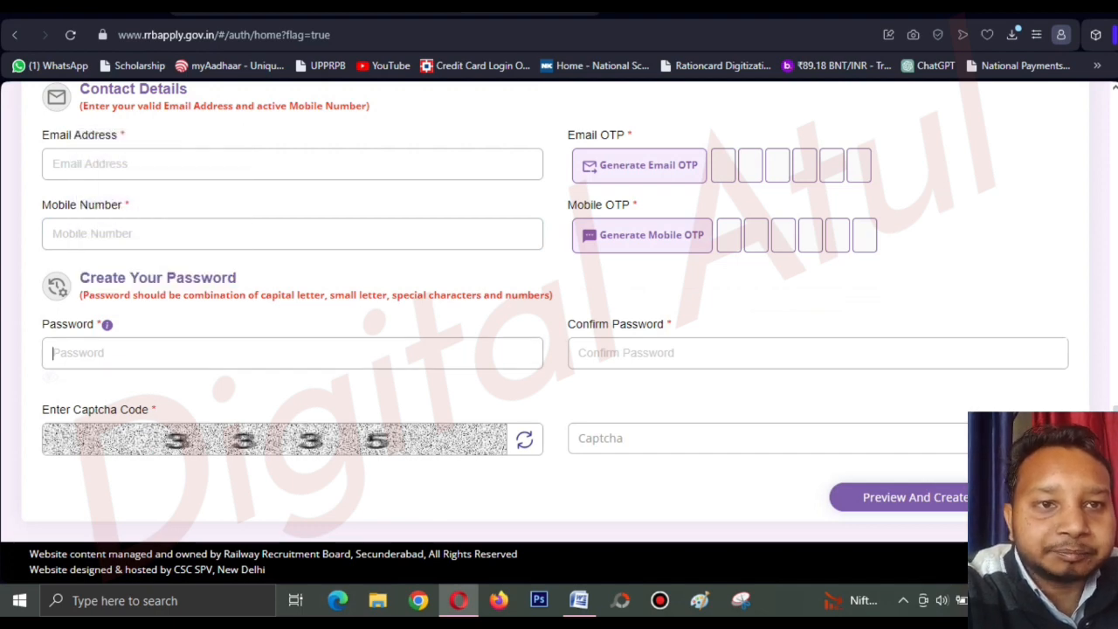
click(53, 352)
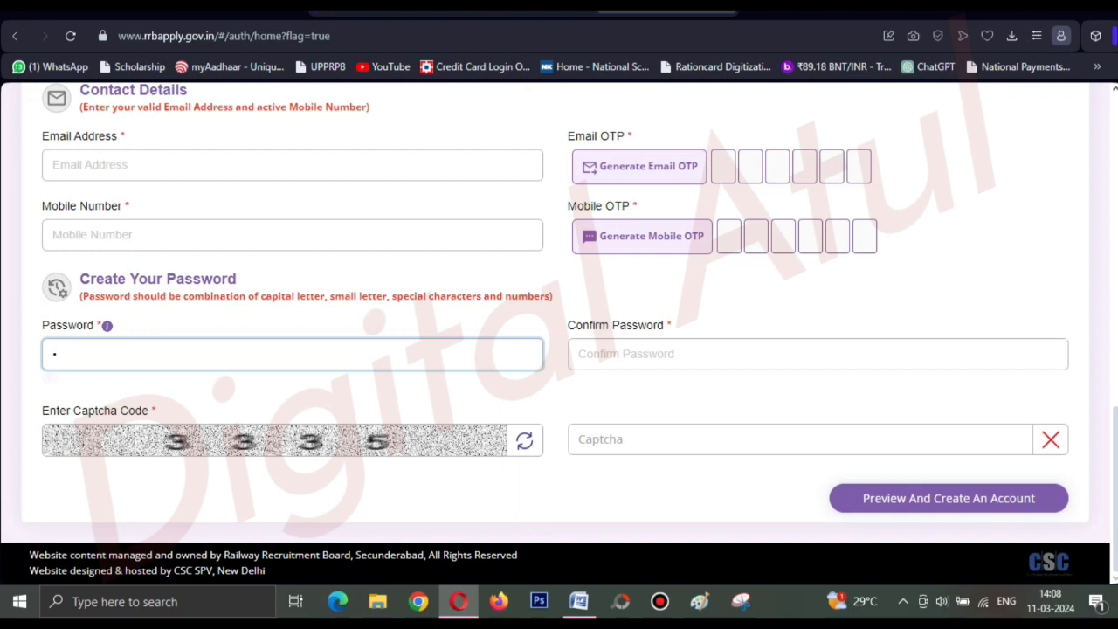
key(BackSpace)
text(••••••••)
text(•)
text(123)
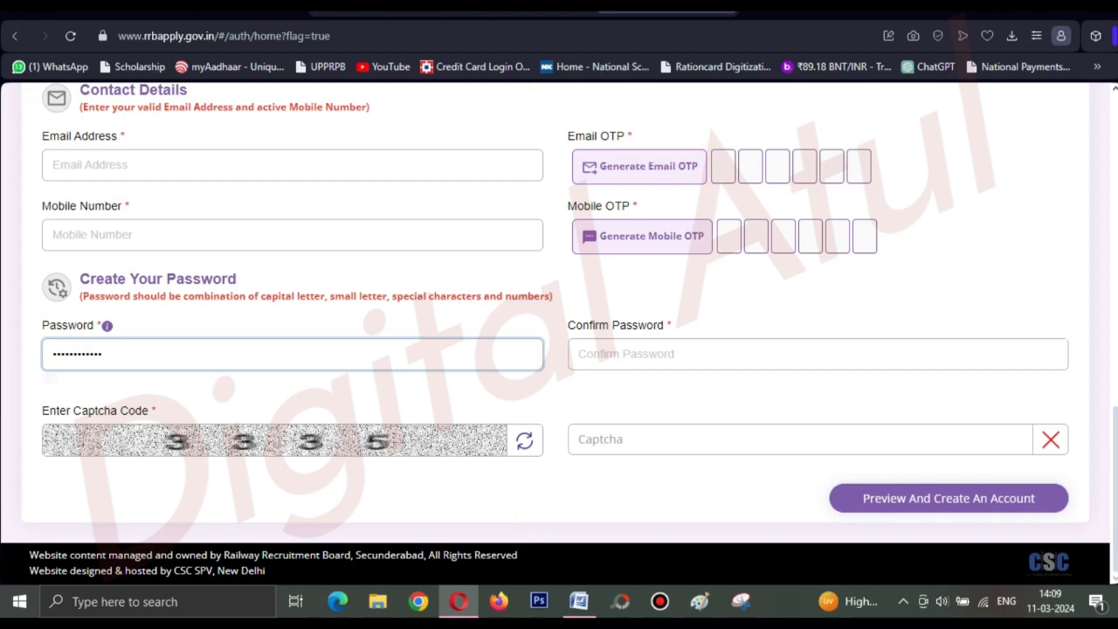
click(579, 354)
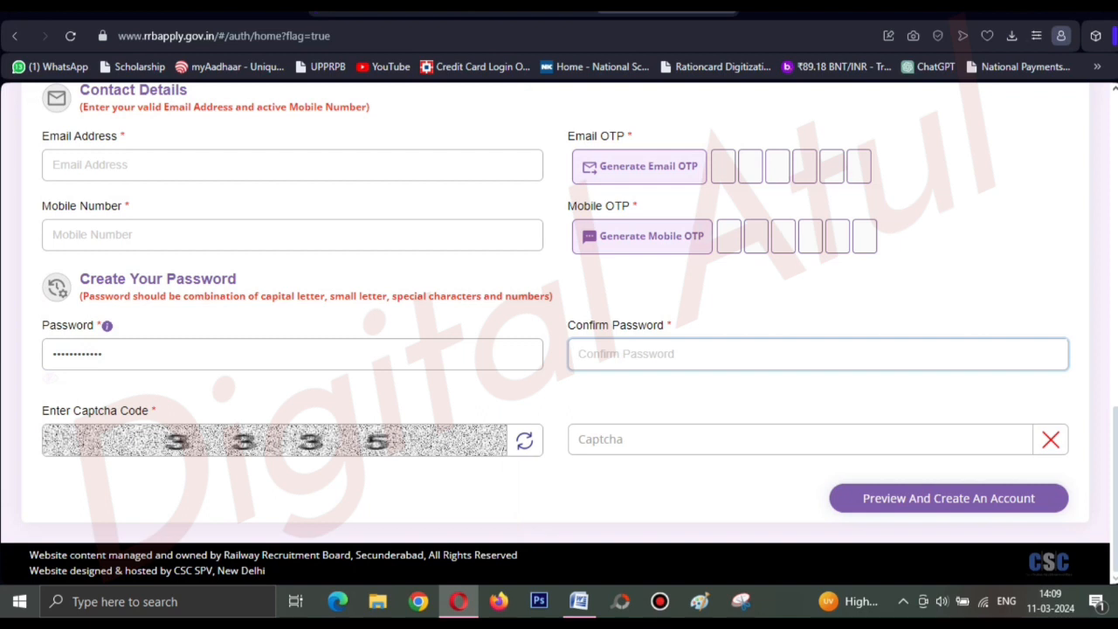
click(580, 440)
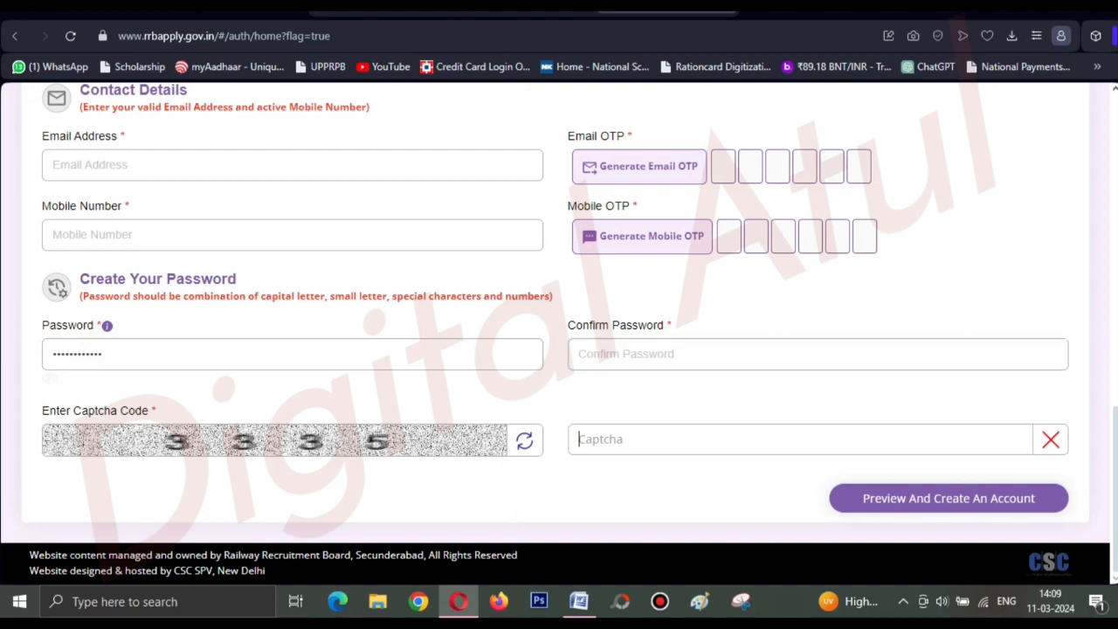
text(3335)
Log in with the candidate's registered mobile number, account password and the captcha.
scroll(559, 332, up, 10)
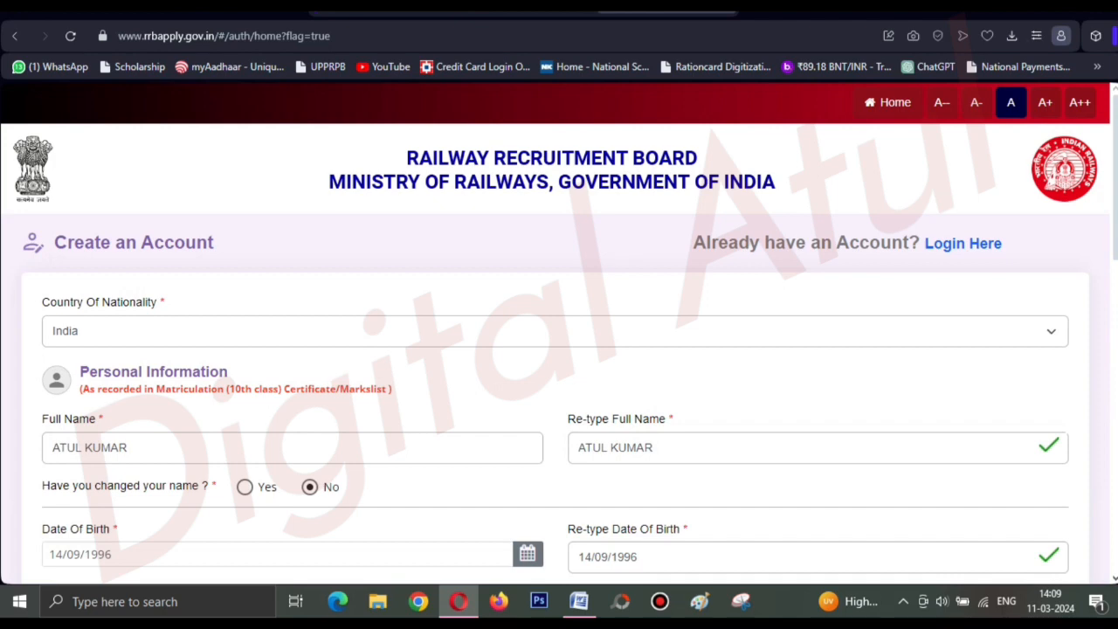
click(904, 601)
click(920, 569)
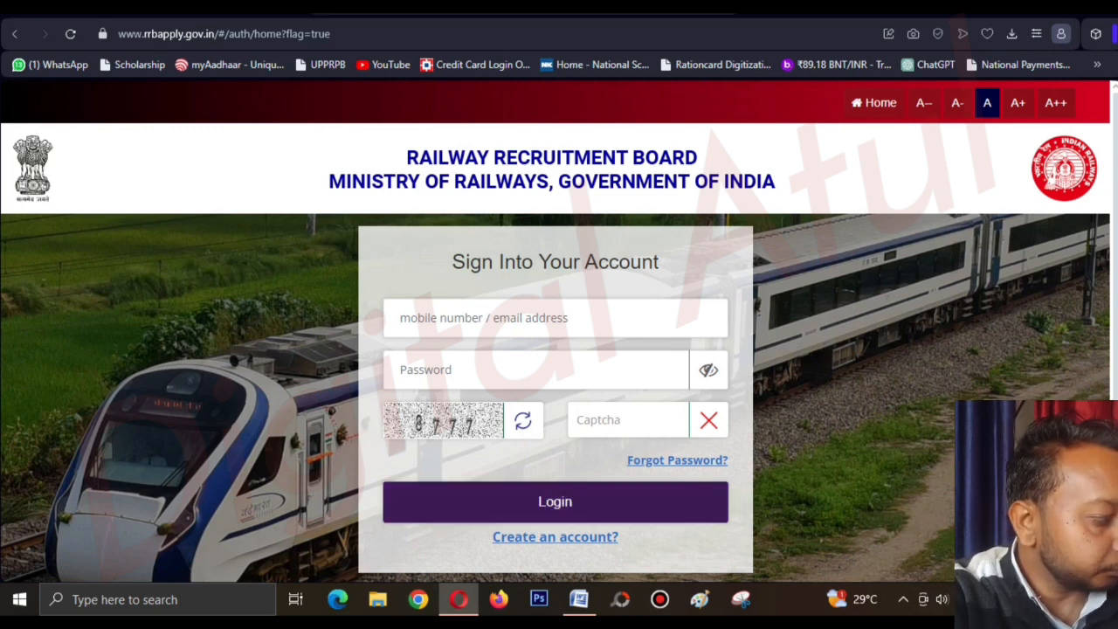
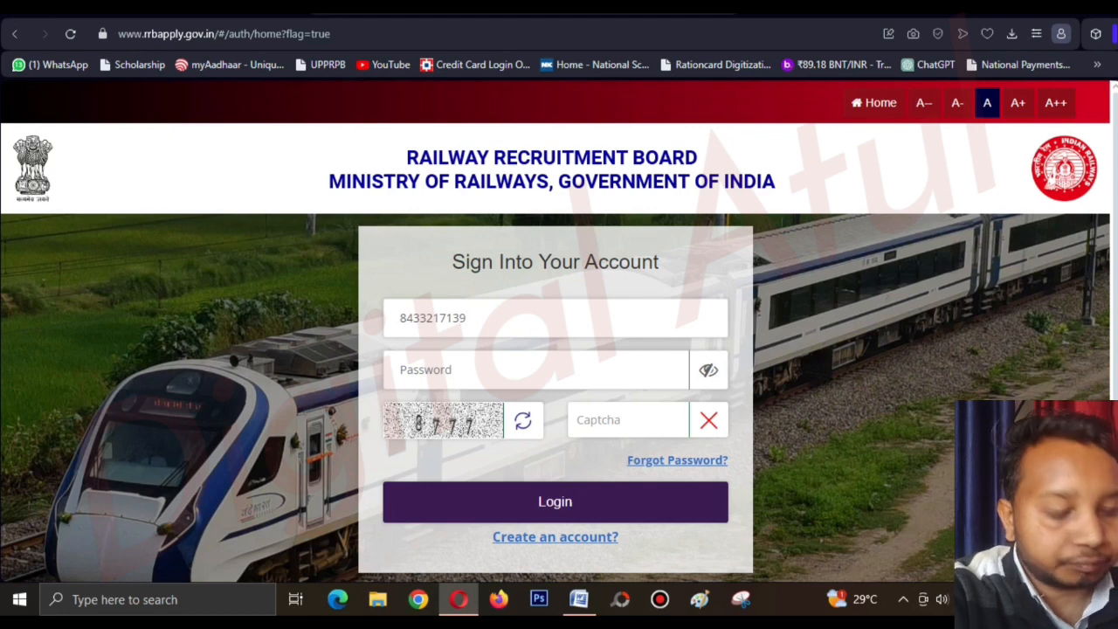
text(a)
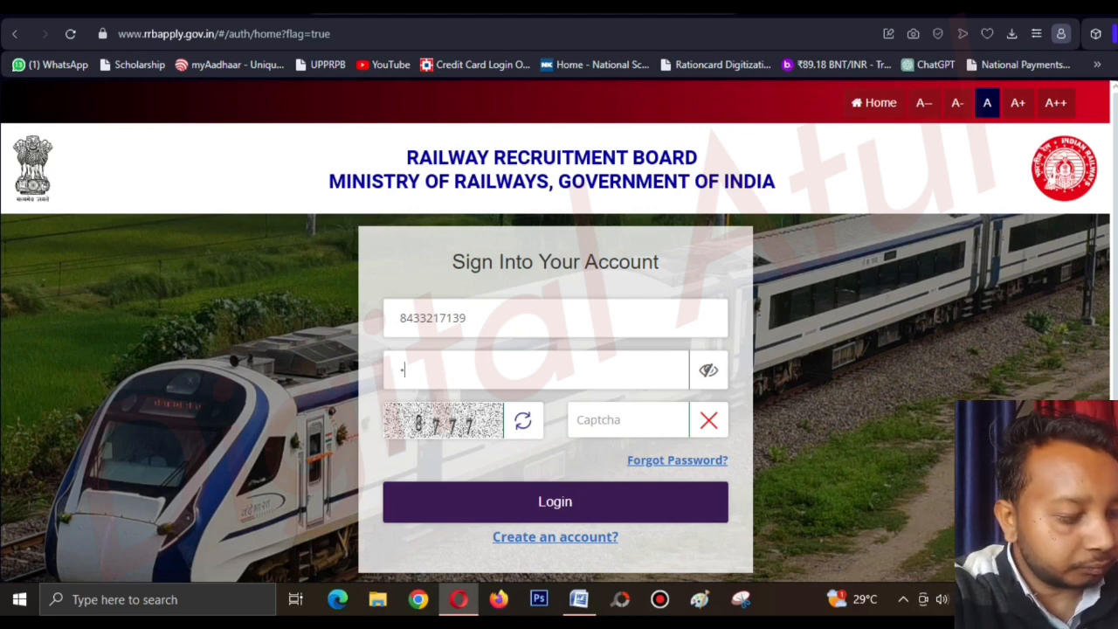
text(••••)
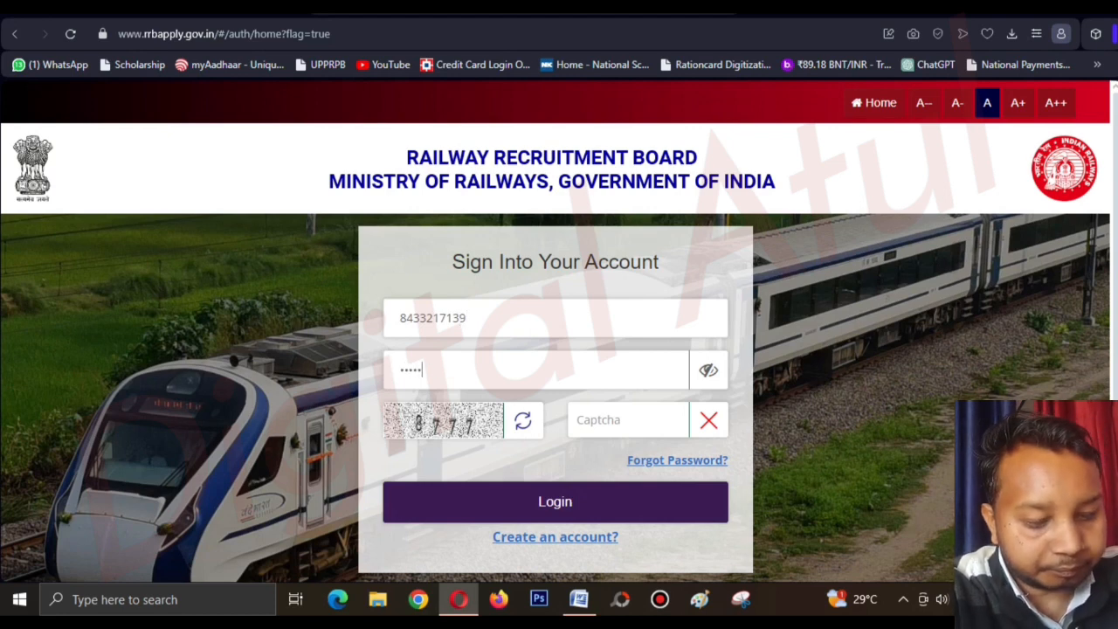
text(••••)
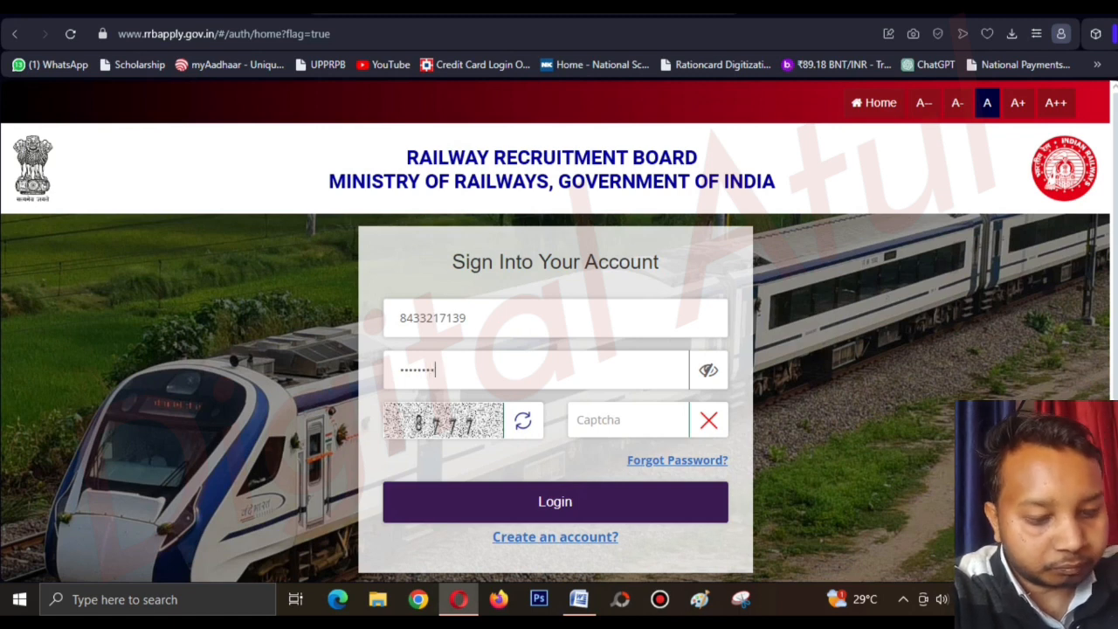
text(•••)
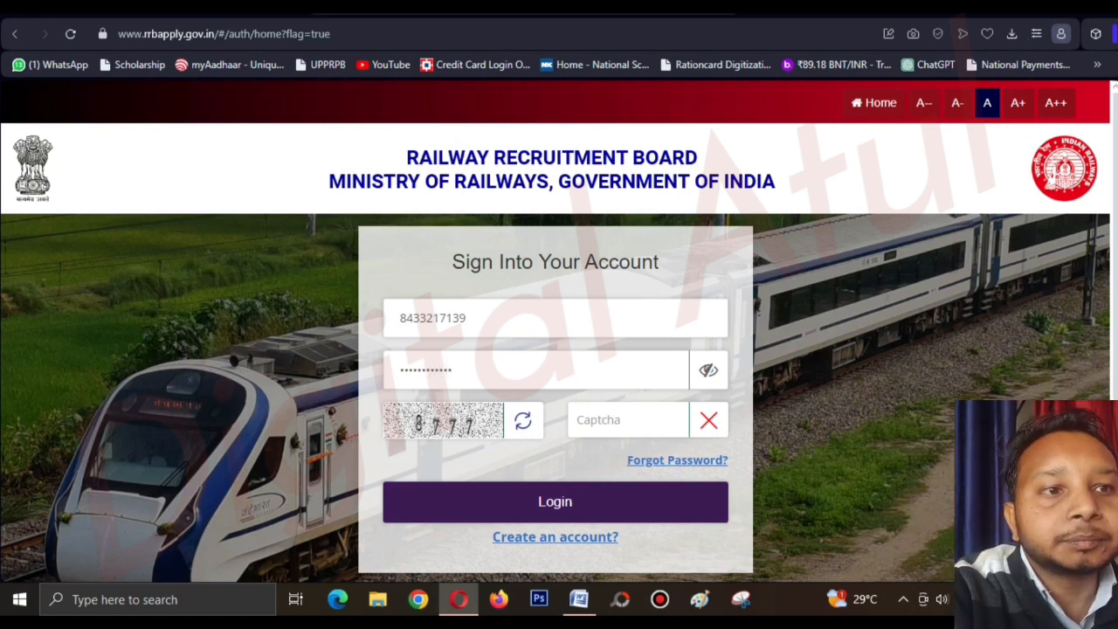
text(8777)
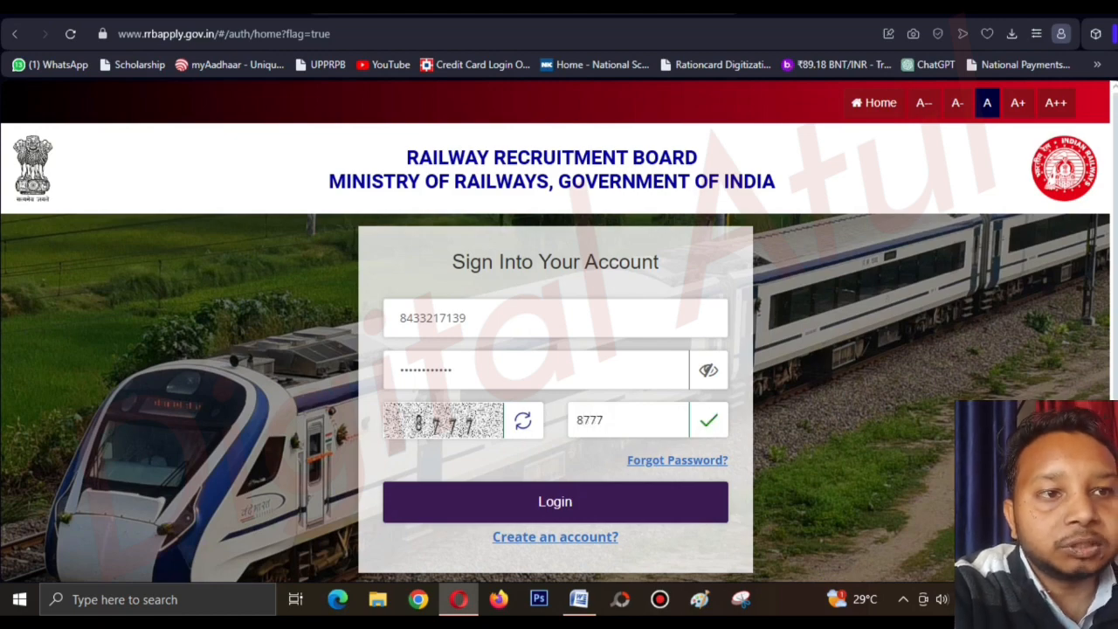
click(555, 502)
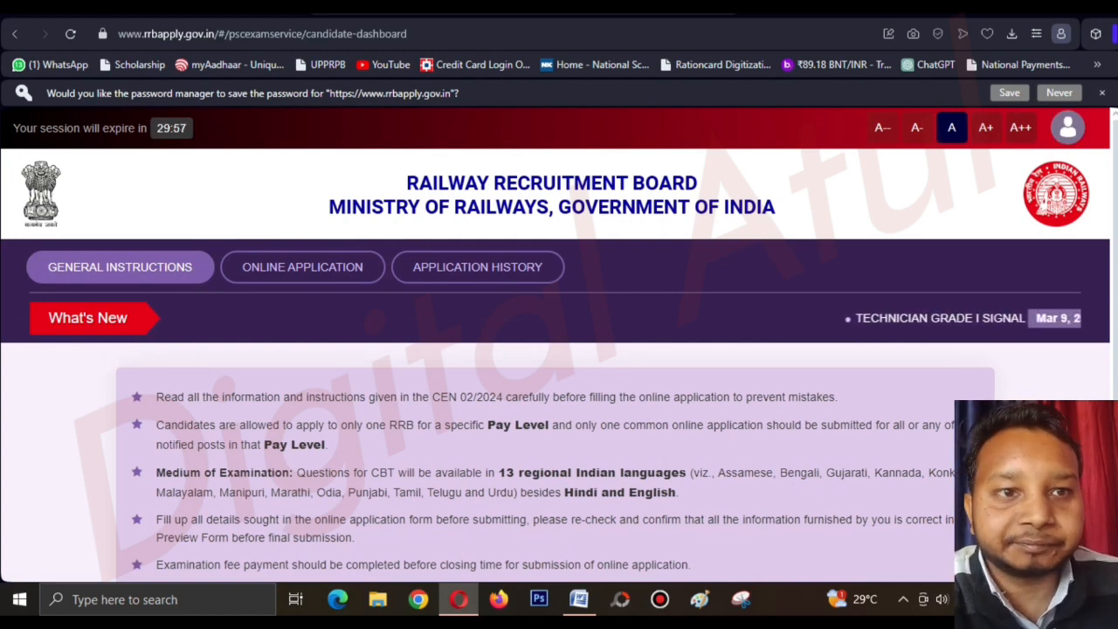
Scroll past the CEN 02/2024 General Instructions and enter the Online Application section.
scroll(559, 349, down, 2)
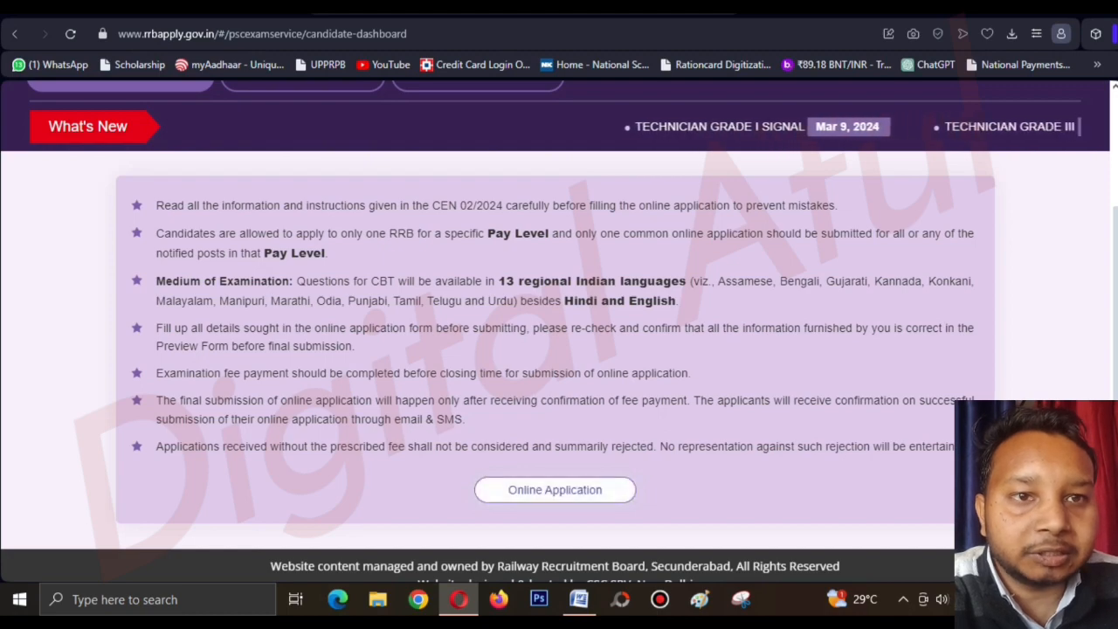
click(555, 489)
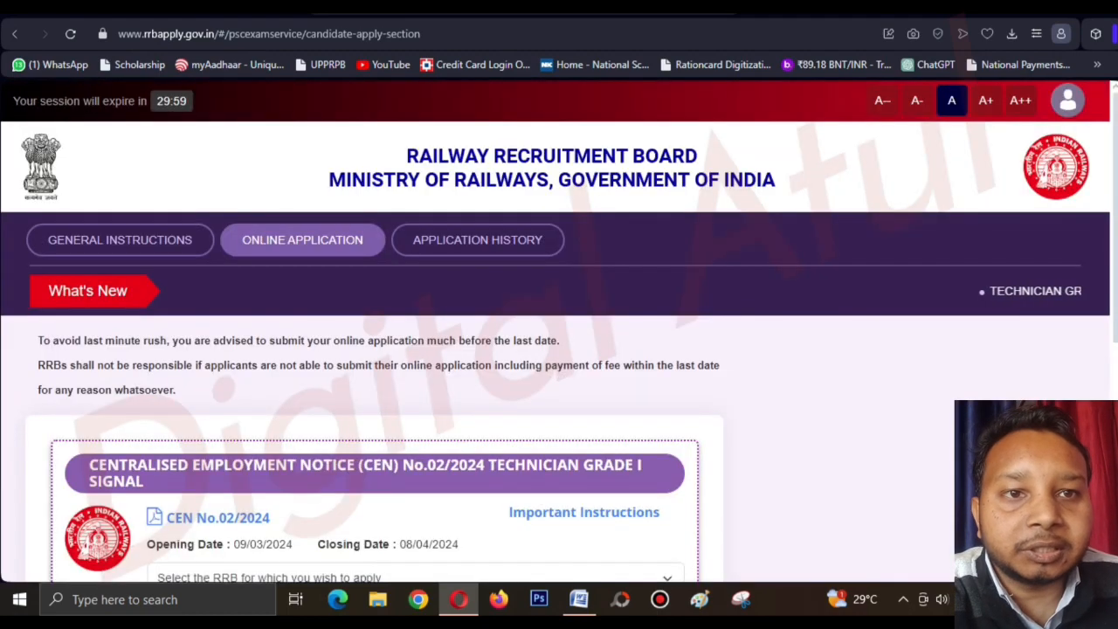
Check the RRB choices for Technician Grade I Signal, then switch to the SarkariResult vacancy table.
scroll(559, 332, down, 5)
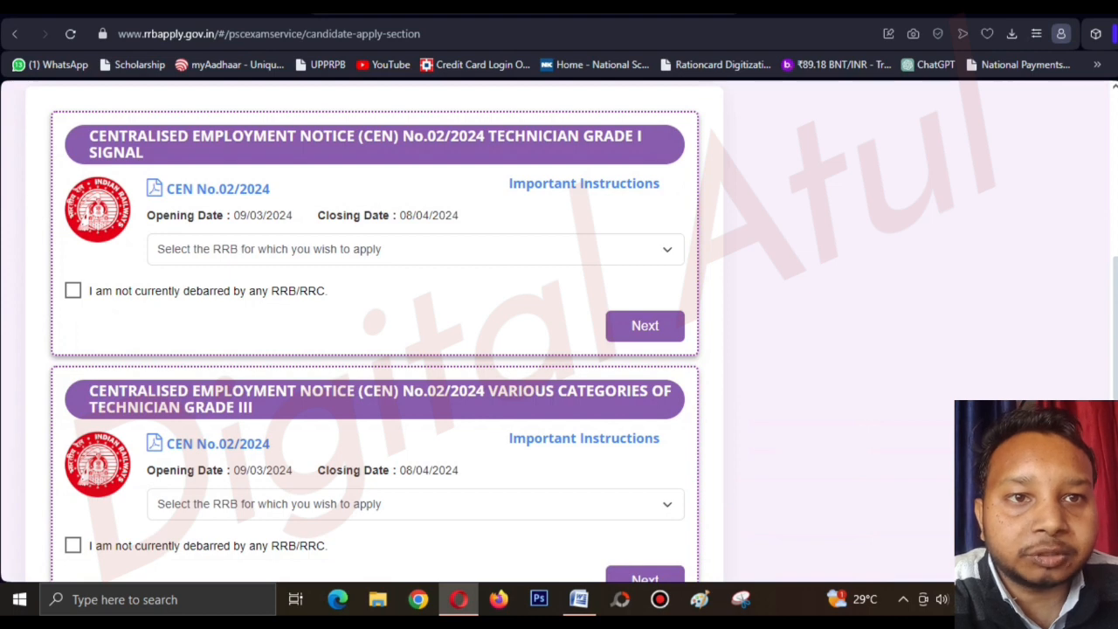
click(416, 250)
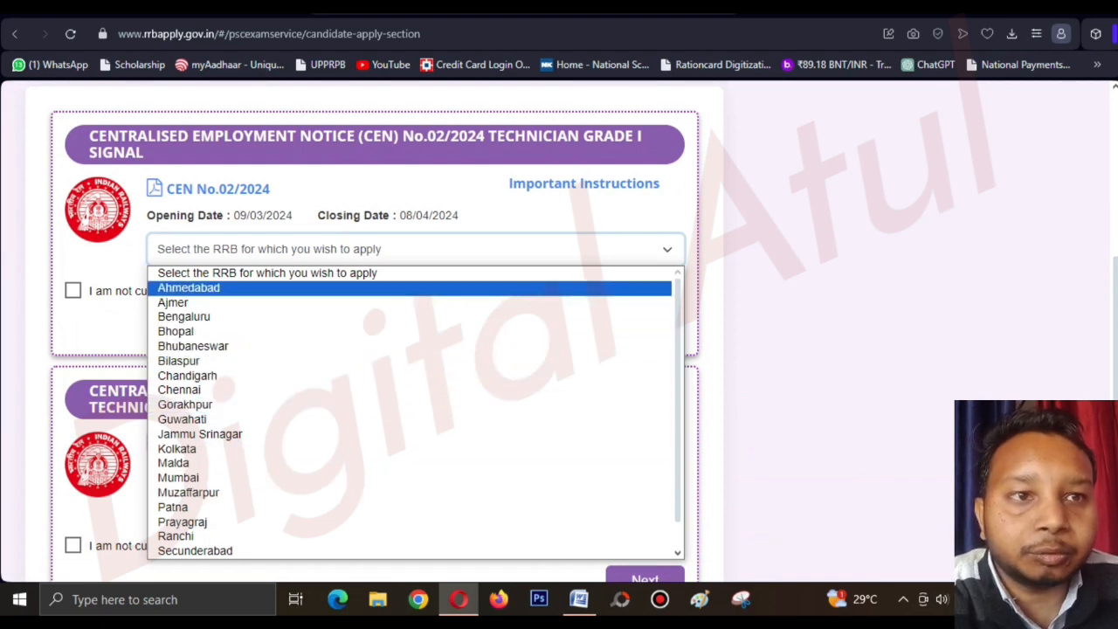
key(Escape)
key(ctrl+Tab)
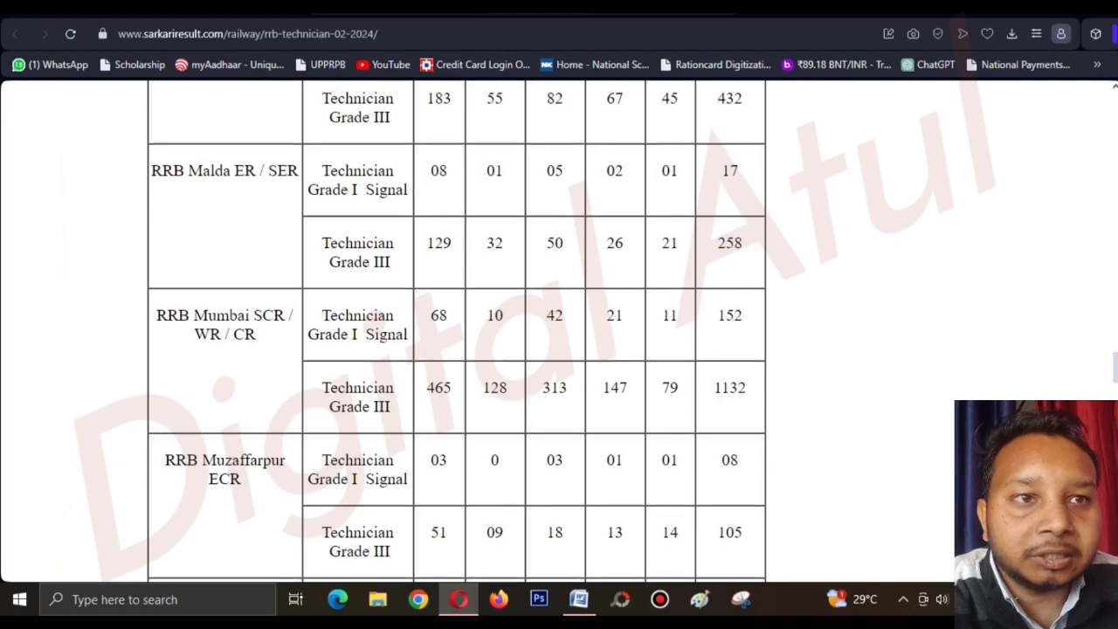
Compare the zone-wise Technician 02/2024 vacancies, then bring up the Select the RRB list again.
scroll(457, 332, up, 6)
scroll(457, 332, up, 8)
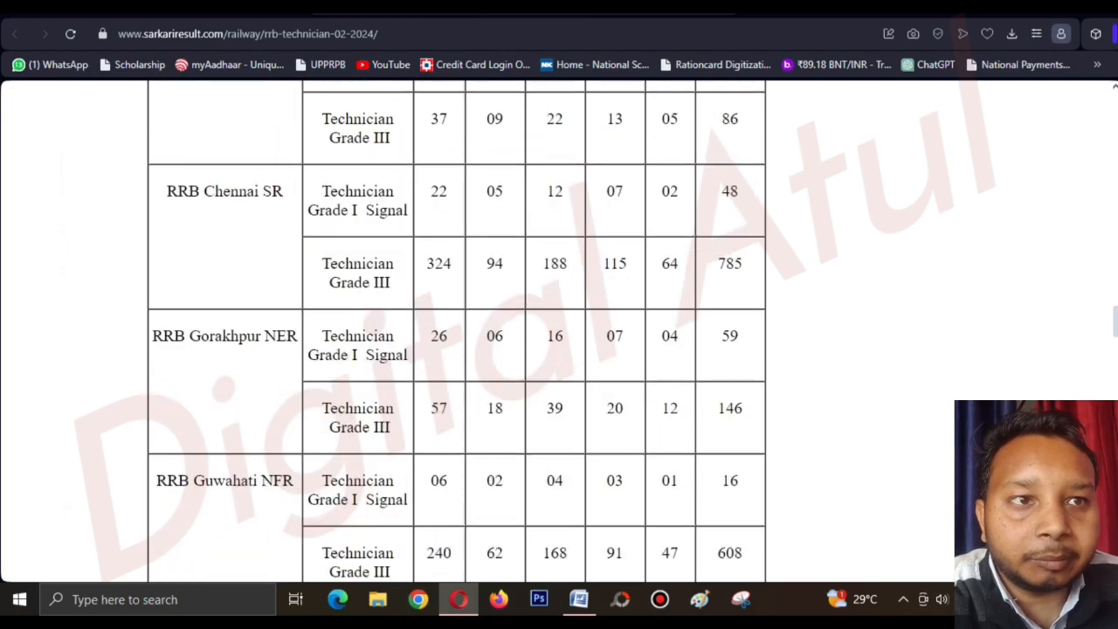
scroll(457, 332, up, 3)
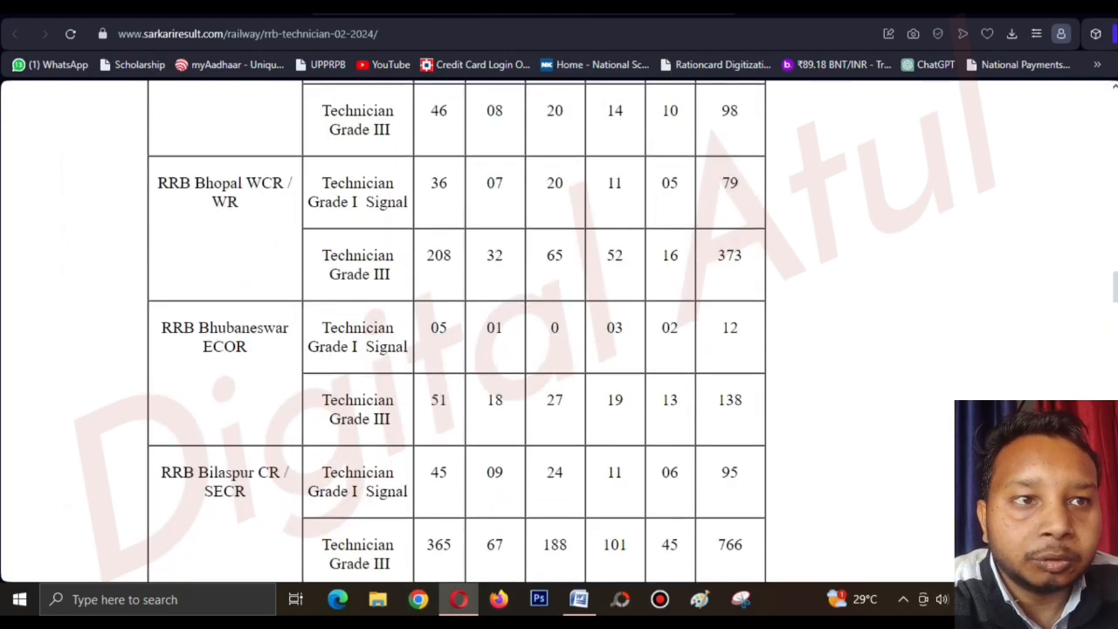
scroll(457, 332, up, 4)
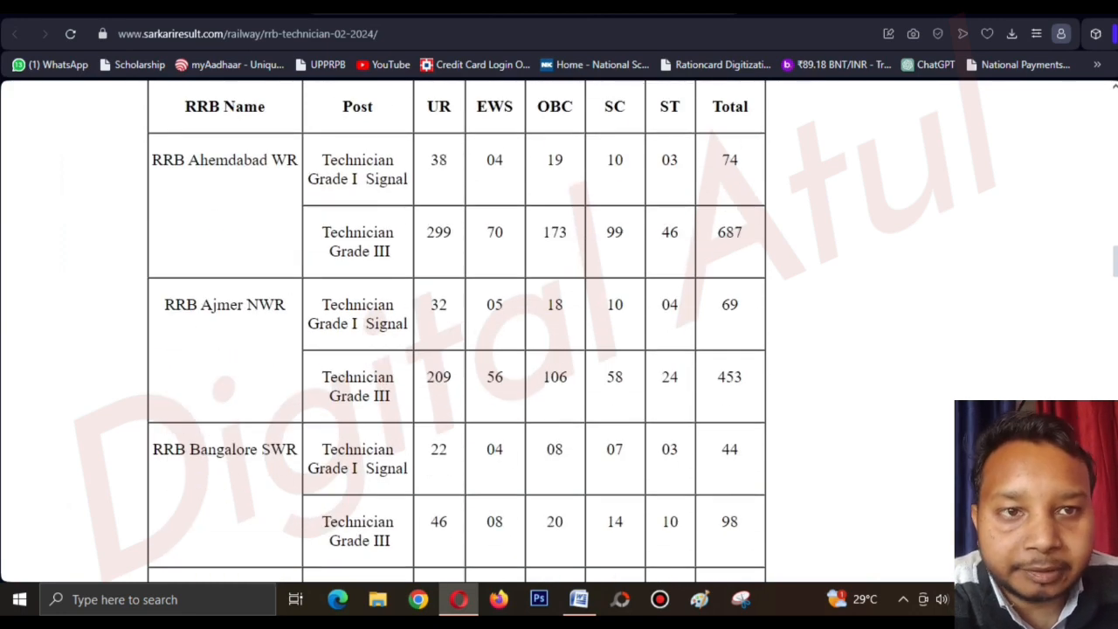
scroll(457, 332, down, 3)
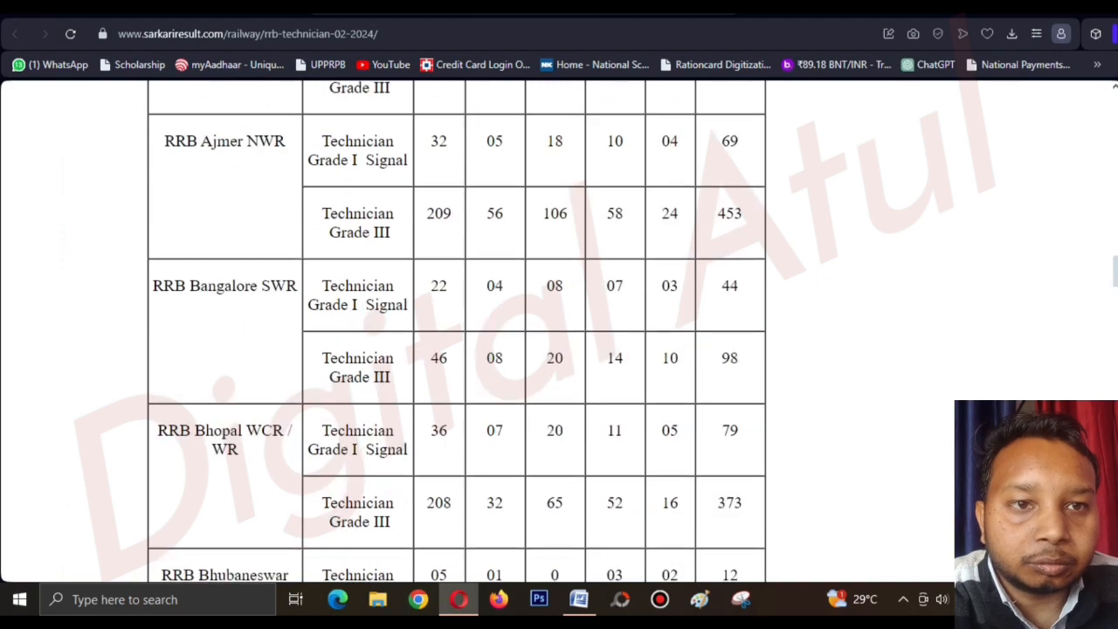
scroll(457, 332, up, 4)
scroll(457, 332, down, 5)
scroll(457, 332, down, 12)
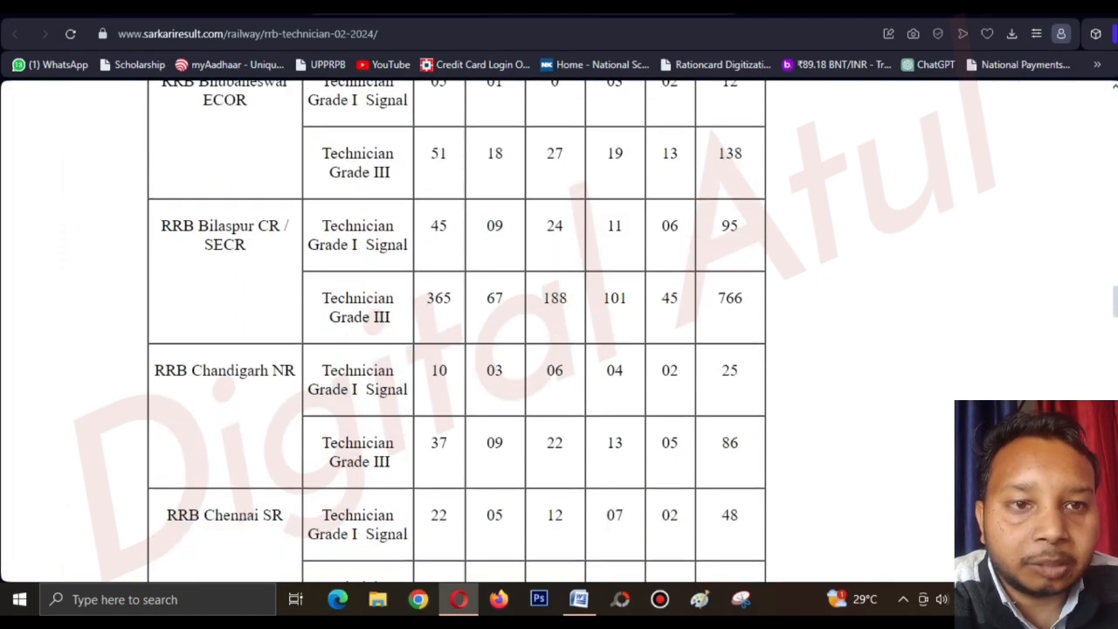
scroll(457, 332, down, 1)
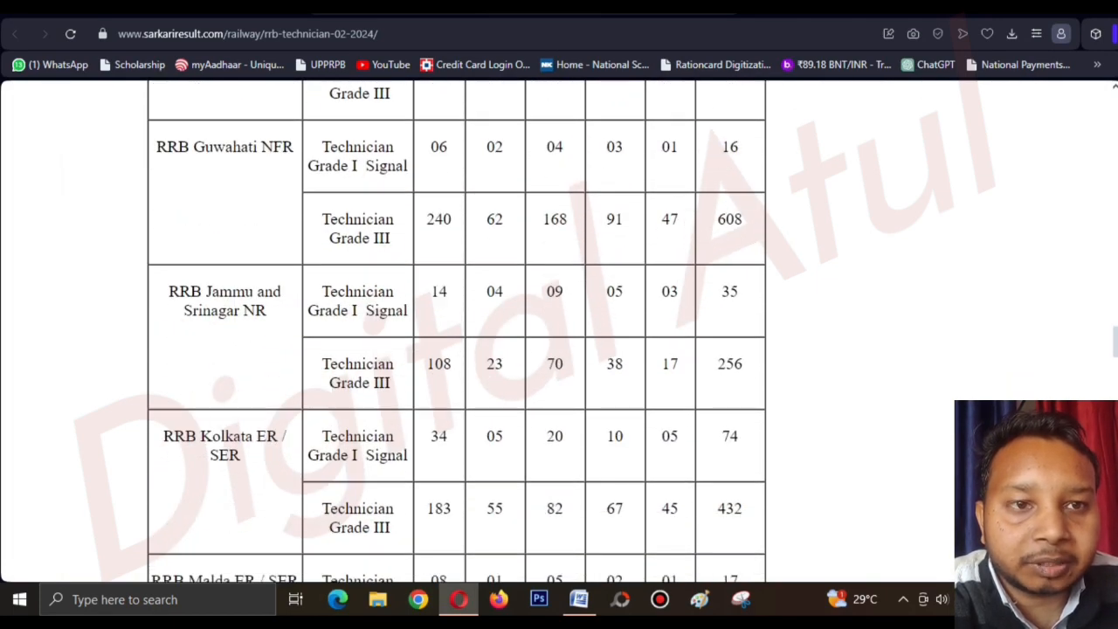
scroll(457, 332, down, 2)
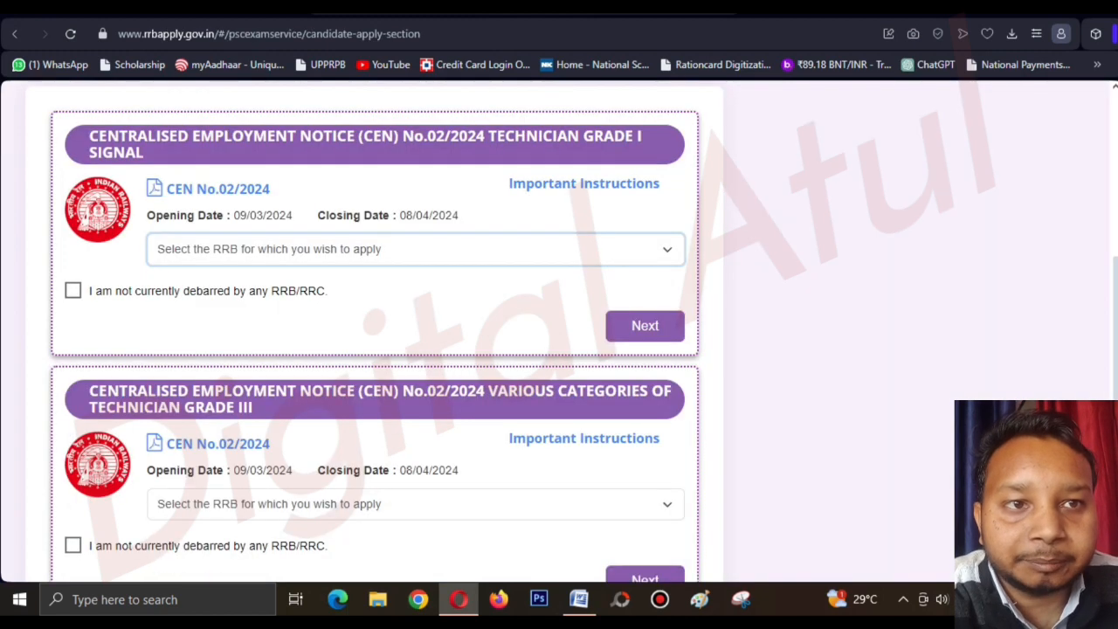
click(415, 249)
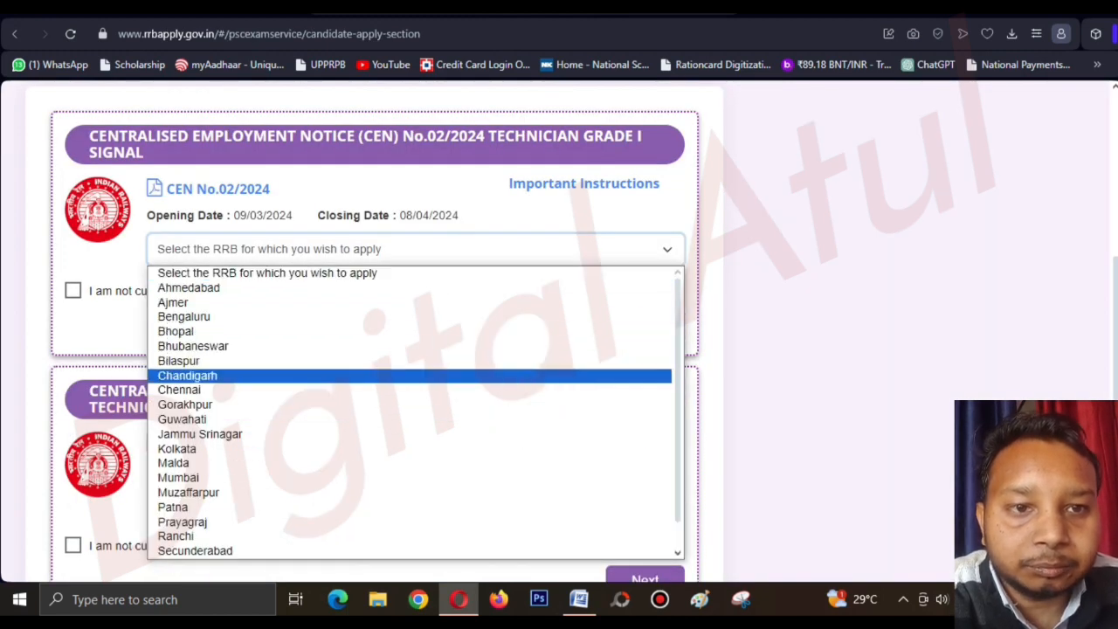
Select RRB Mumbai for Technician Grade I Signal and tick the not-debarred by any RRB/RRC declaration.
scroll(415, 434, down, 1)
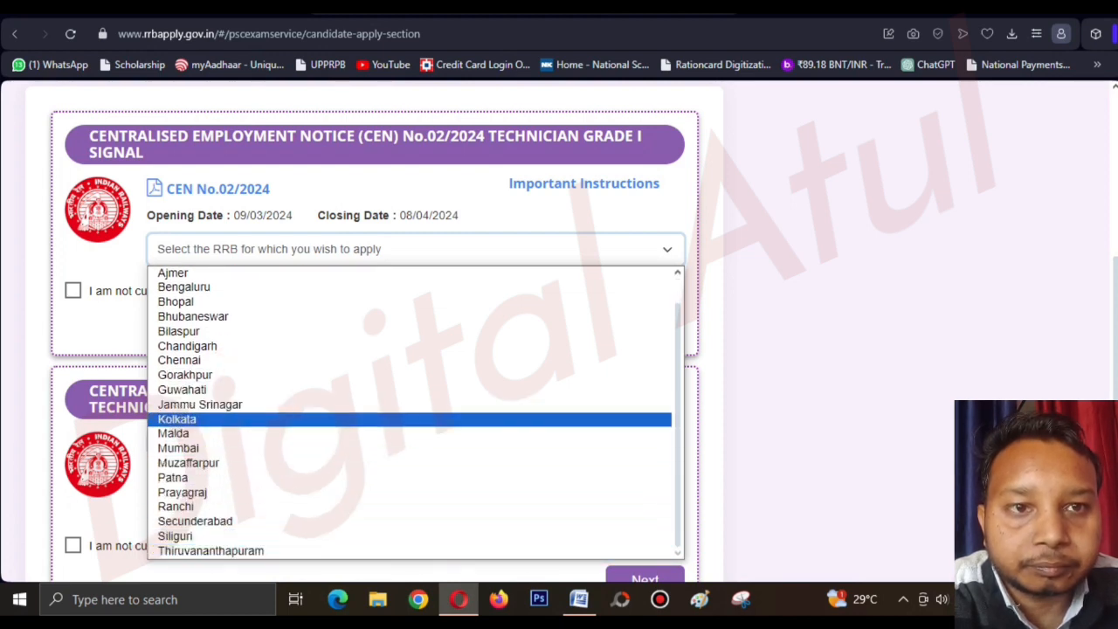
scroll(415, 384, up, 2)
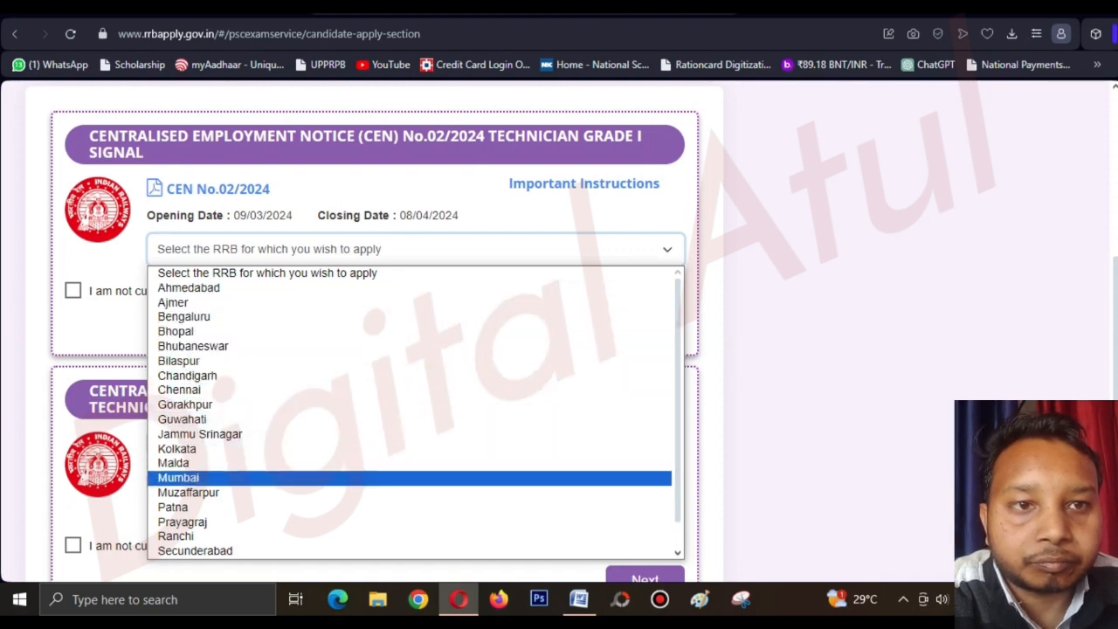
click(201, 478)
click(202, 332)
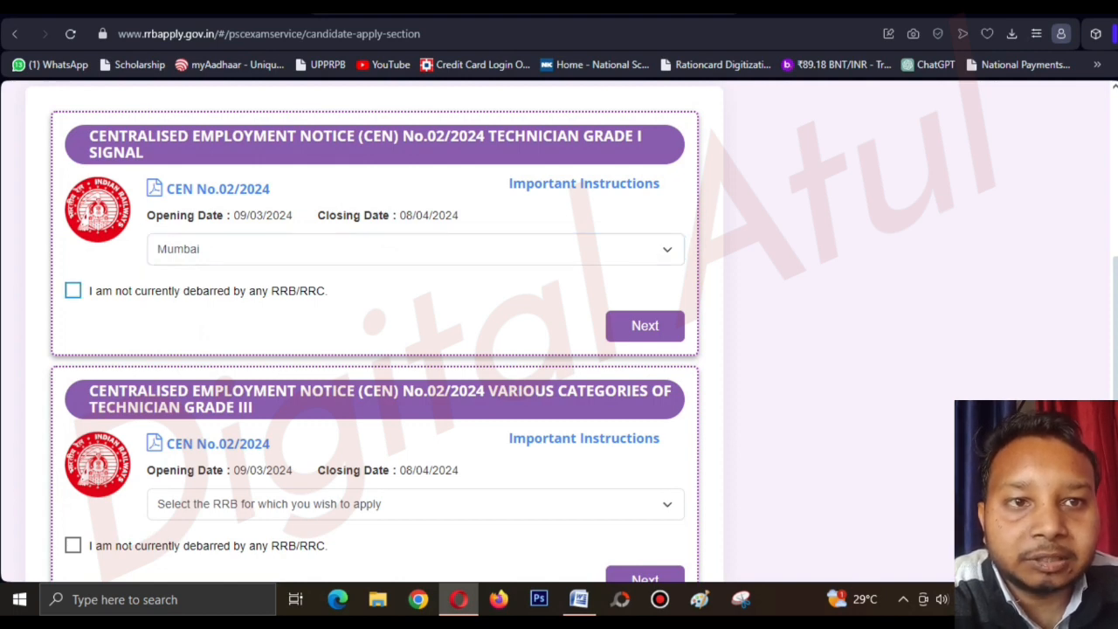
click(73, 290)
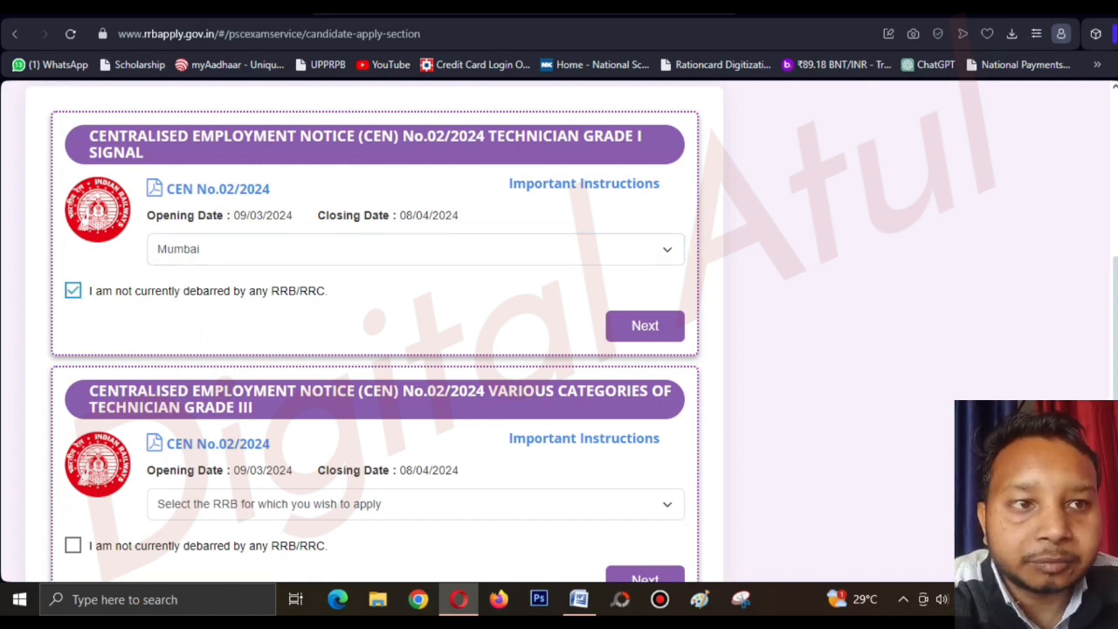
Proceed to the Personal Details form, dismissing the previously-saved-data notice.
click(645, 325)
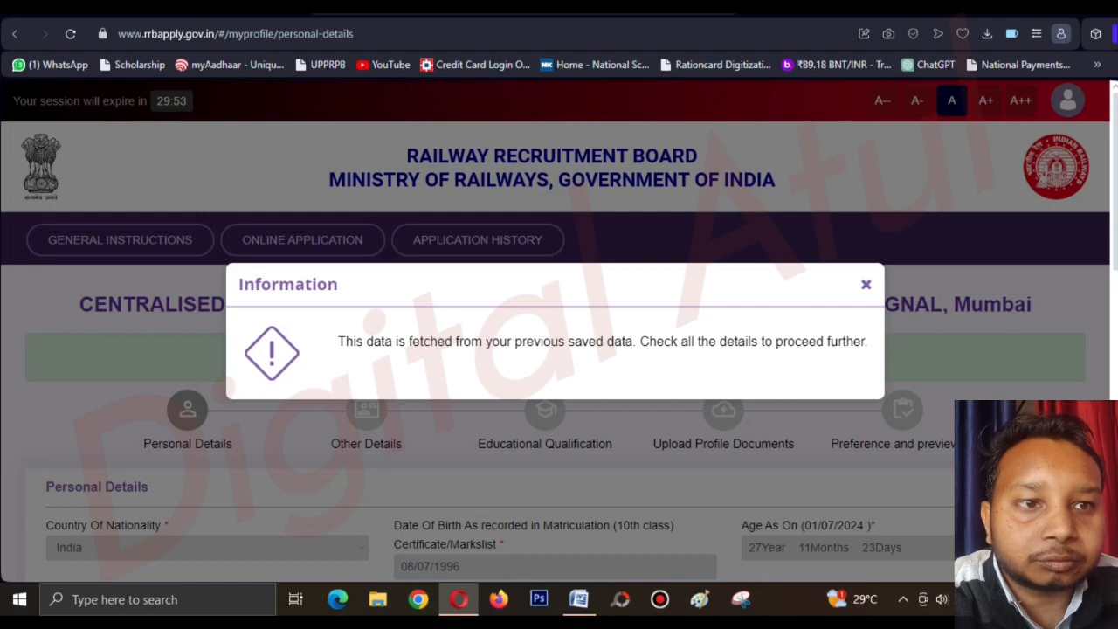
click(866, 285)
scroll(560, 332, down, 4)
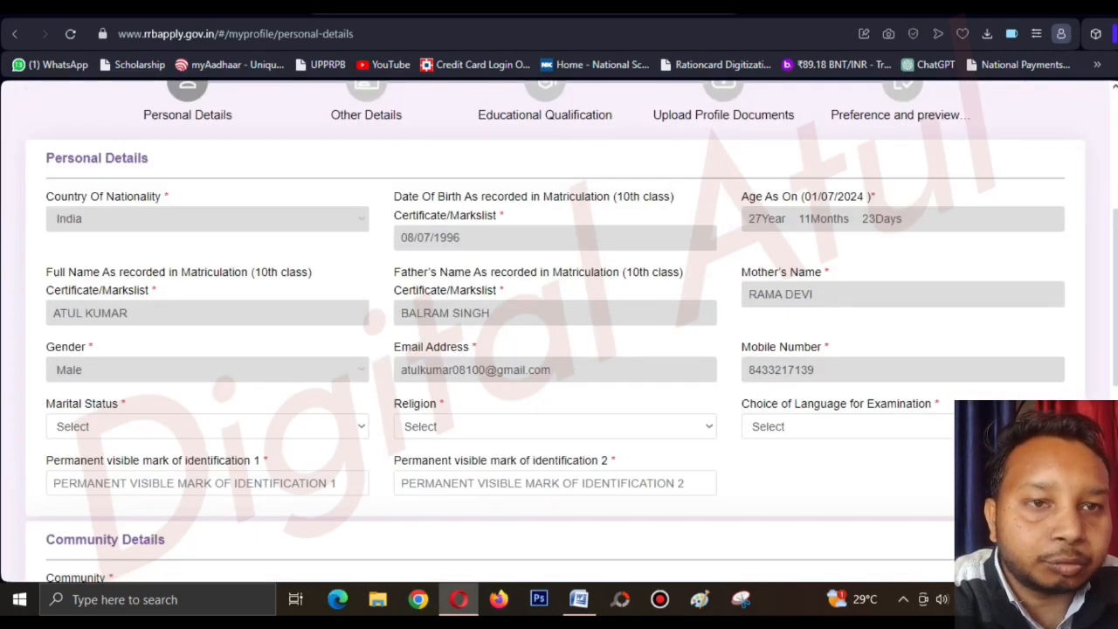
scroll(559, 332, down, 1)
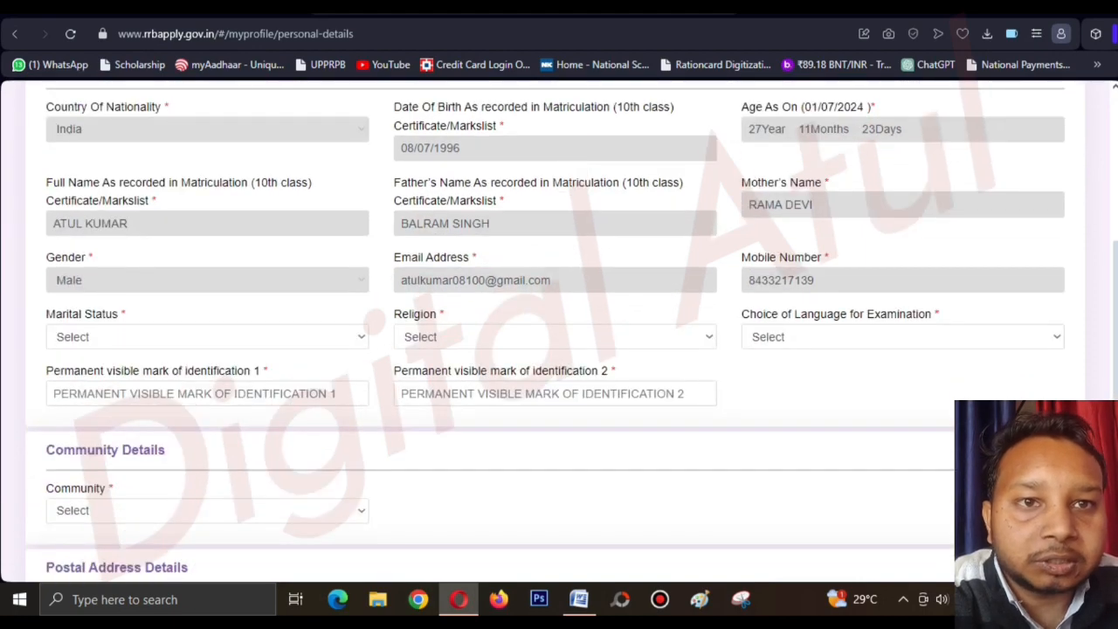
scroll(559, 332, down, 1)
scroll(559, 332, up, 3)
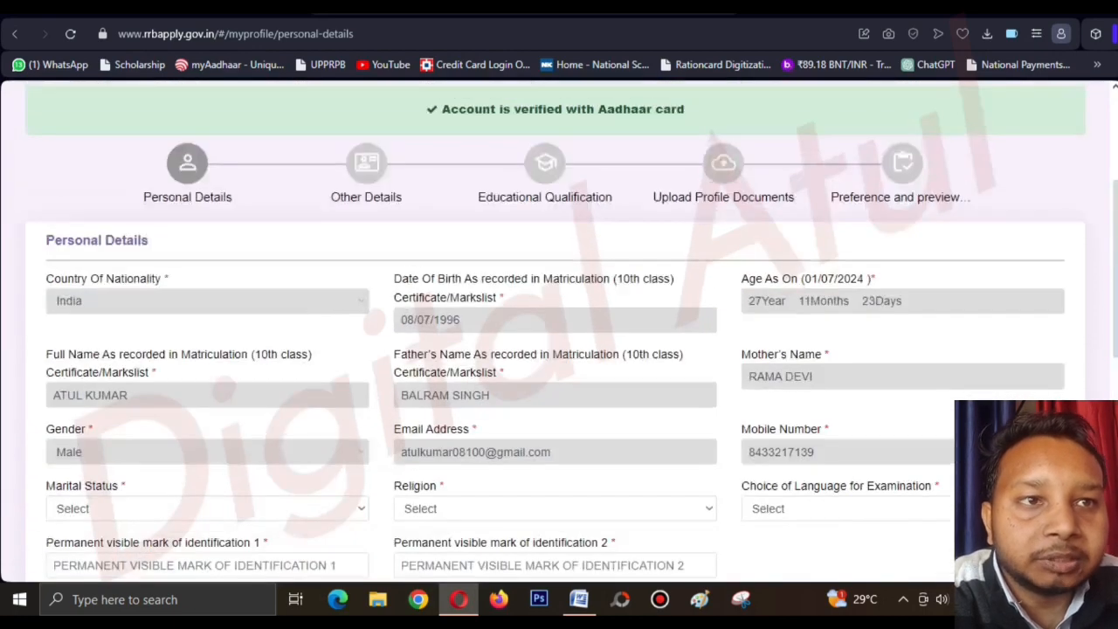
scroll(559, 332, down, 1)
scroll(559, 332, down, 1)
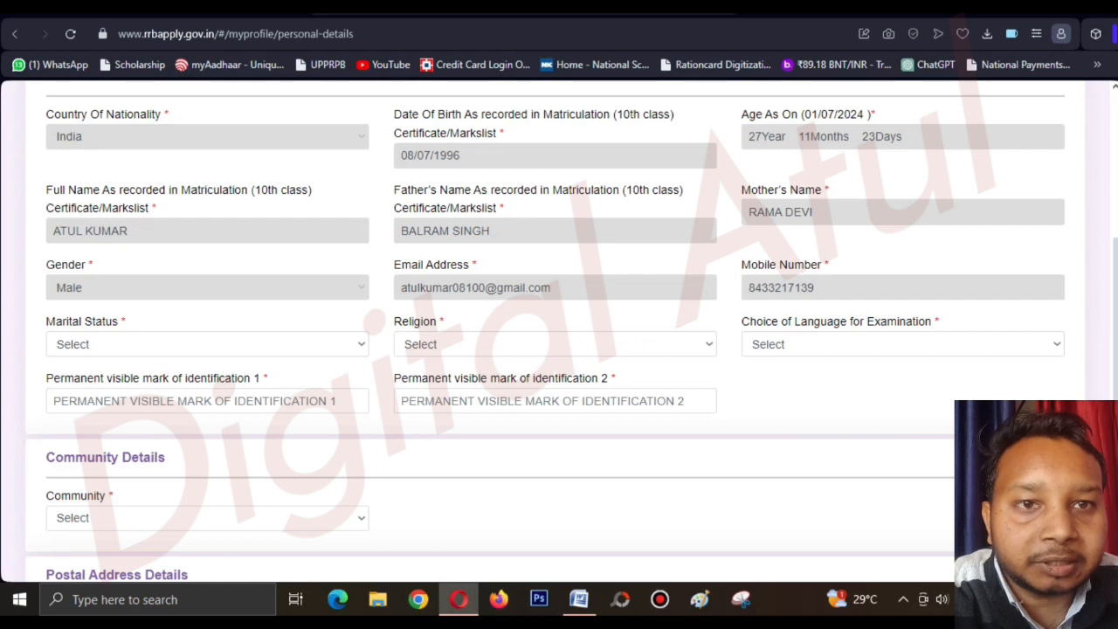
Choose Unmarried for marital status, Hindu for religion and Hindi as the examination language.
click(361, 344)
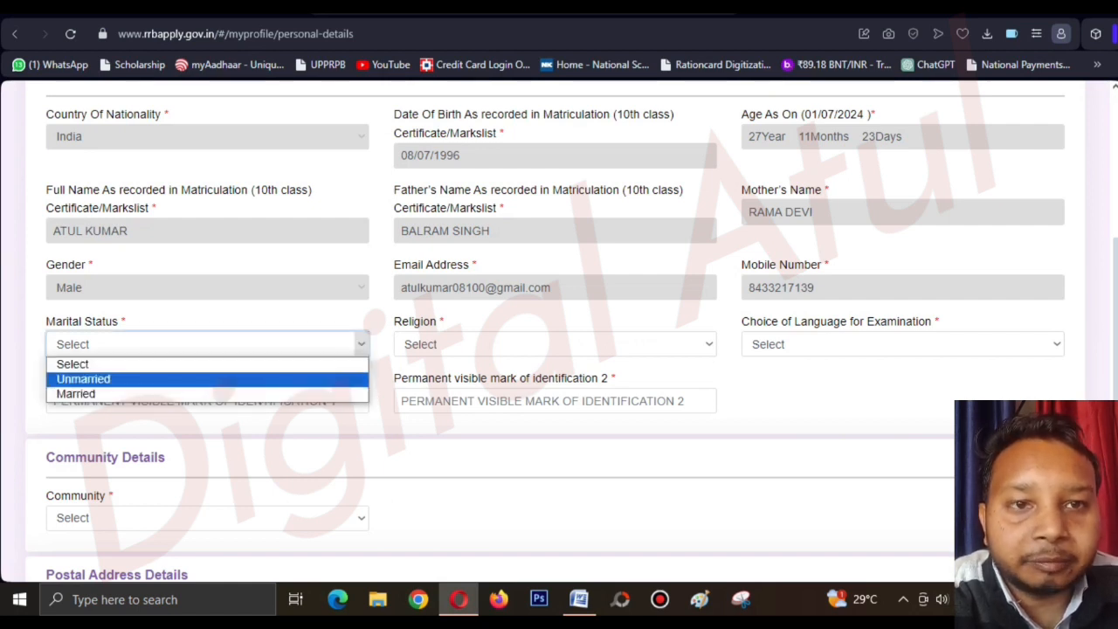
click(83, 379)
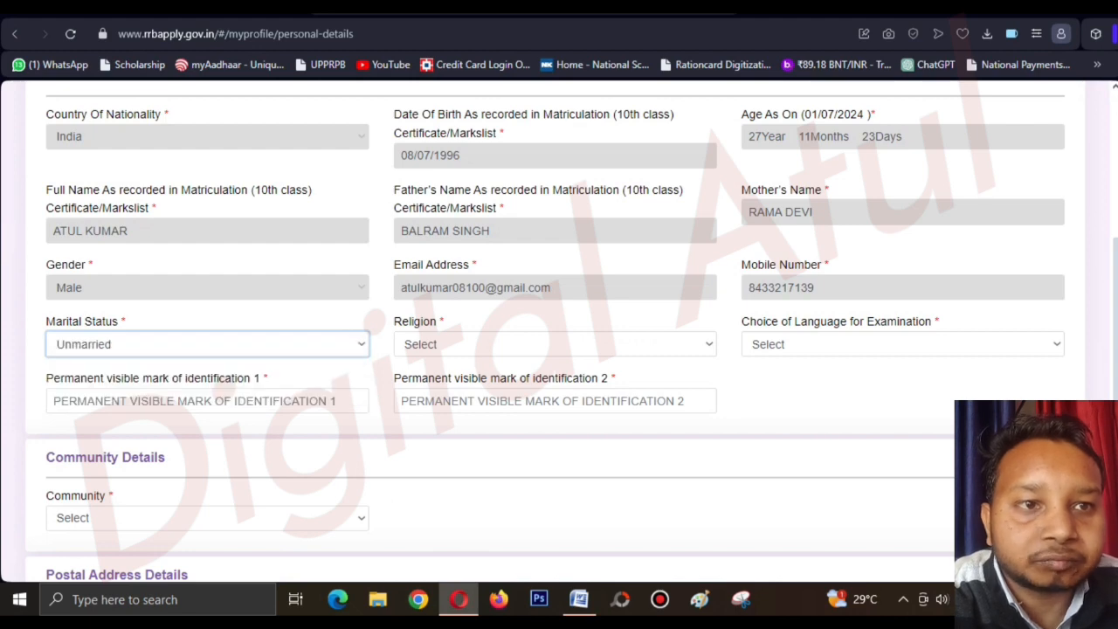
click(708, 344)
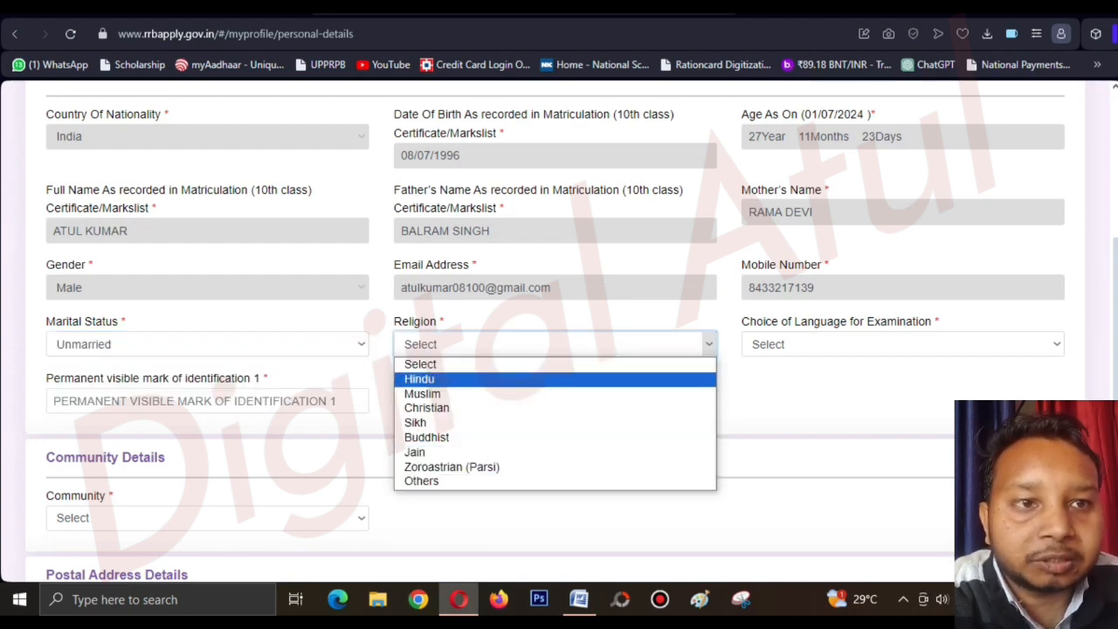
click(555, 379)
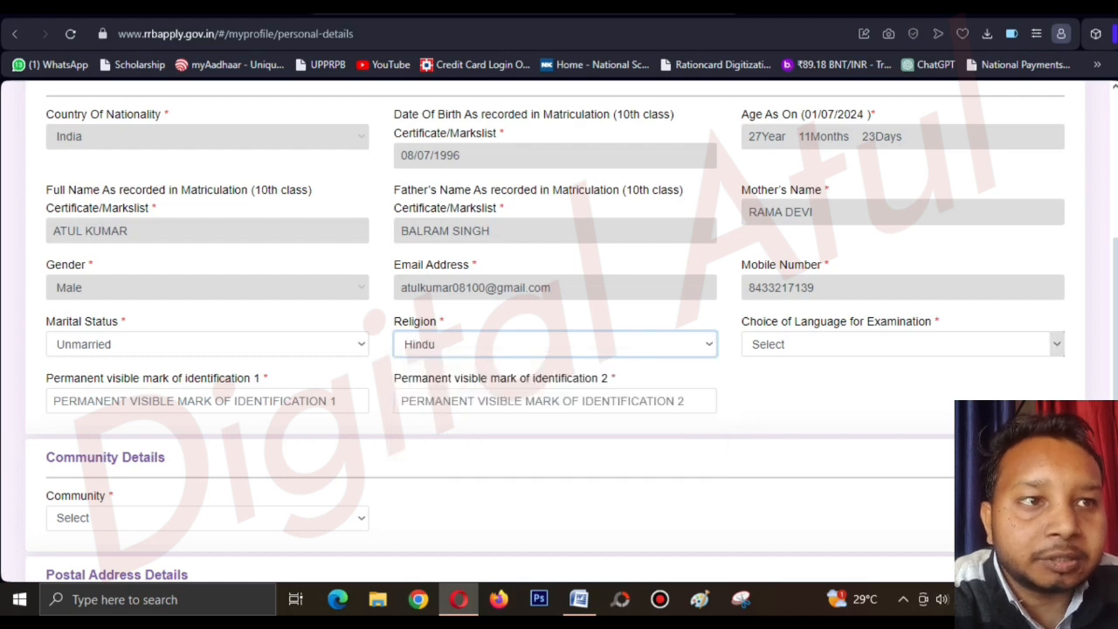
click(1057, 344)
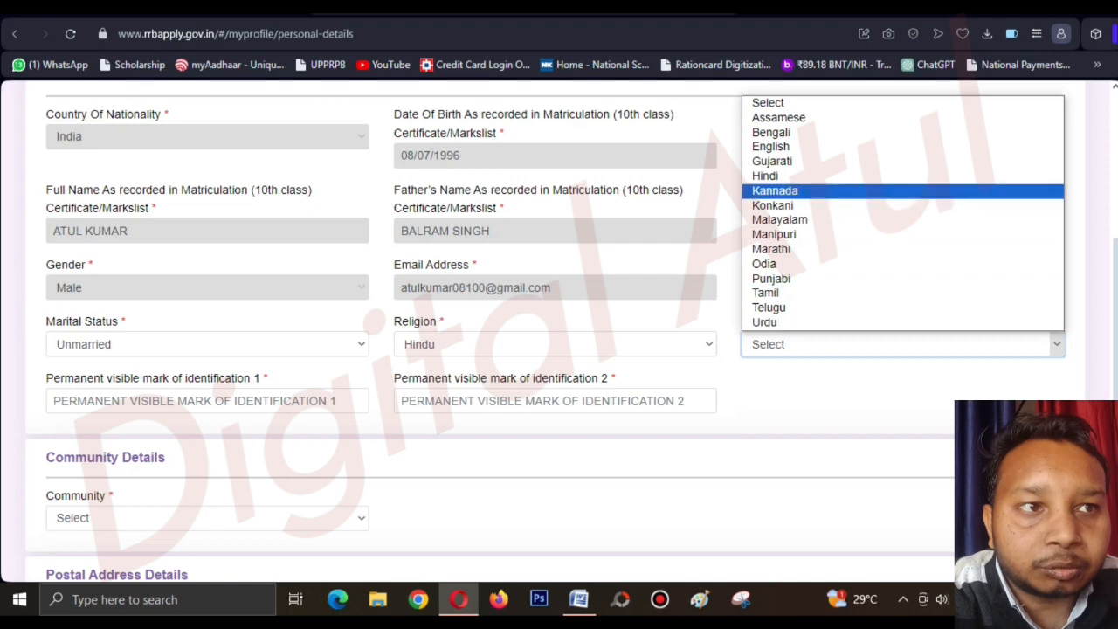
click(765, 176)
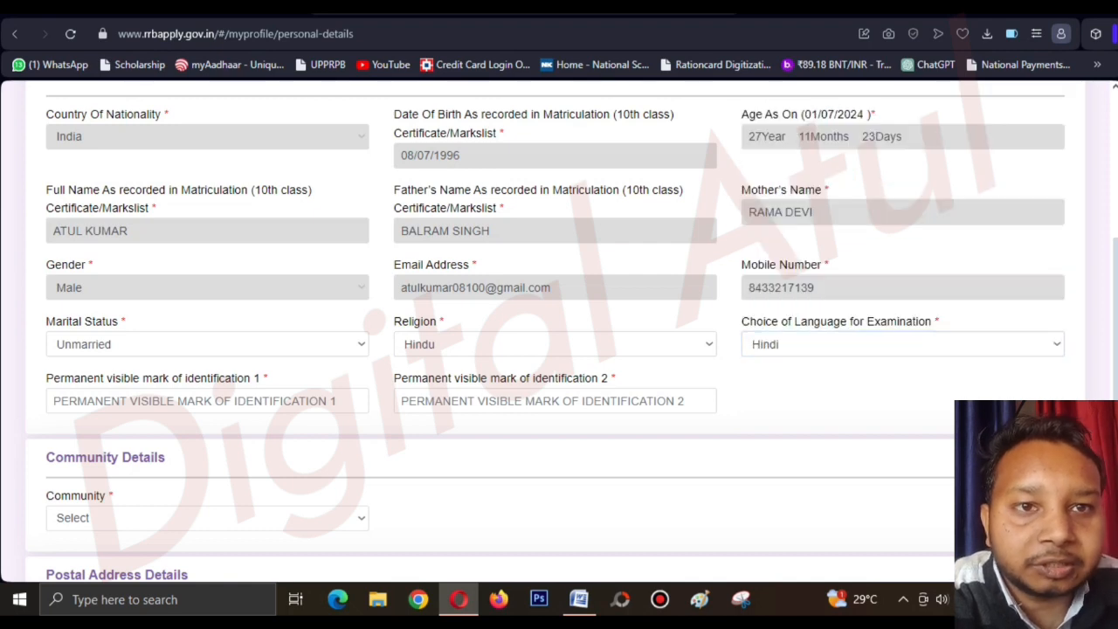
scroll(559, 332, down, 1)
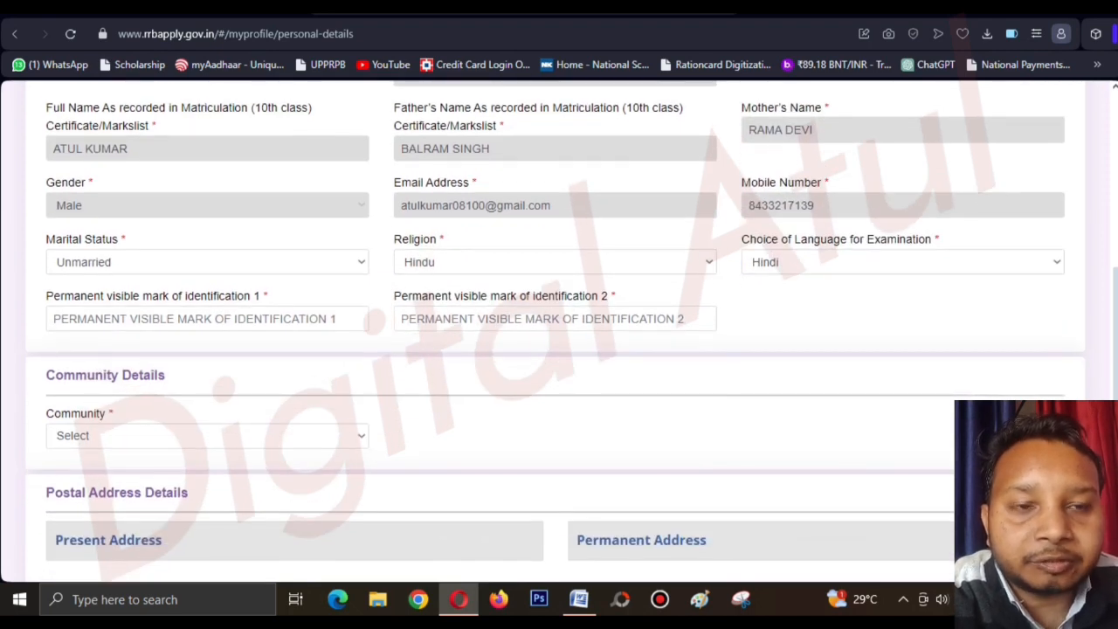
click(207, 319)
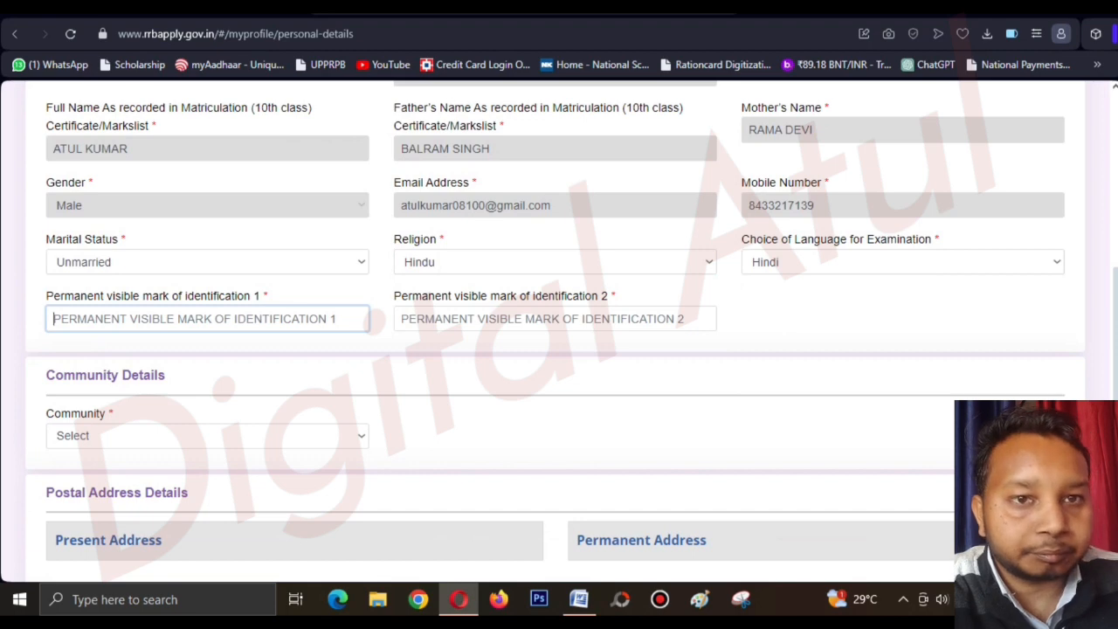
Enter 'MOLE AT THE CHIN' as mark 1 and 'CUT MARK ON FOREHEAD RIGHT SIDE' as mark 2.
text(MOL)
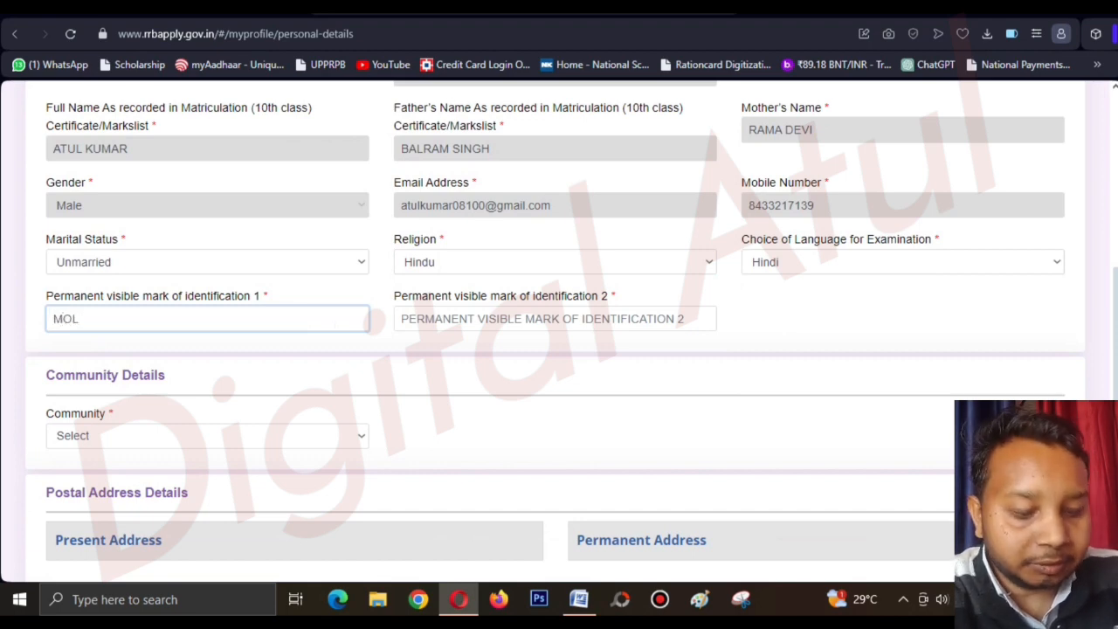
text(E AT THE)
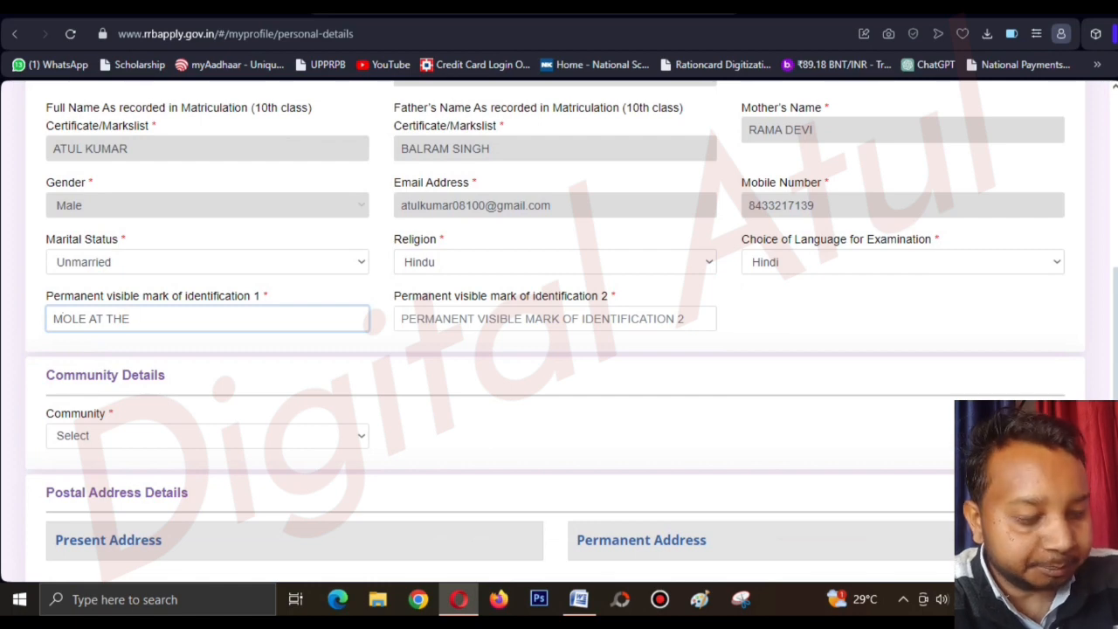
text( CHIN)
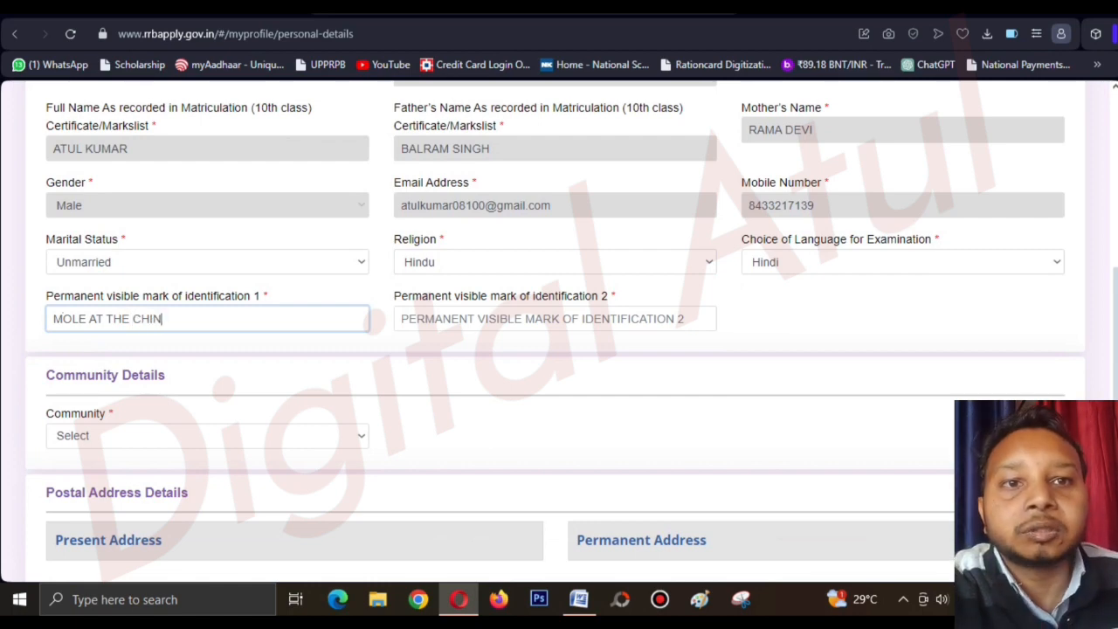
key(Tab)
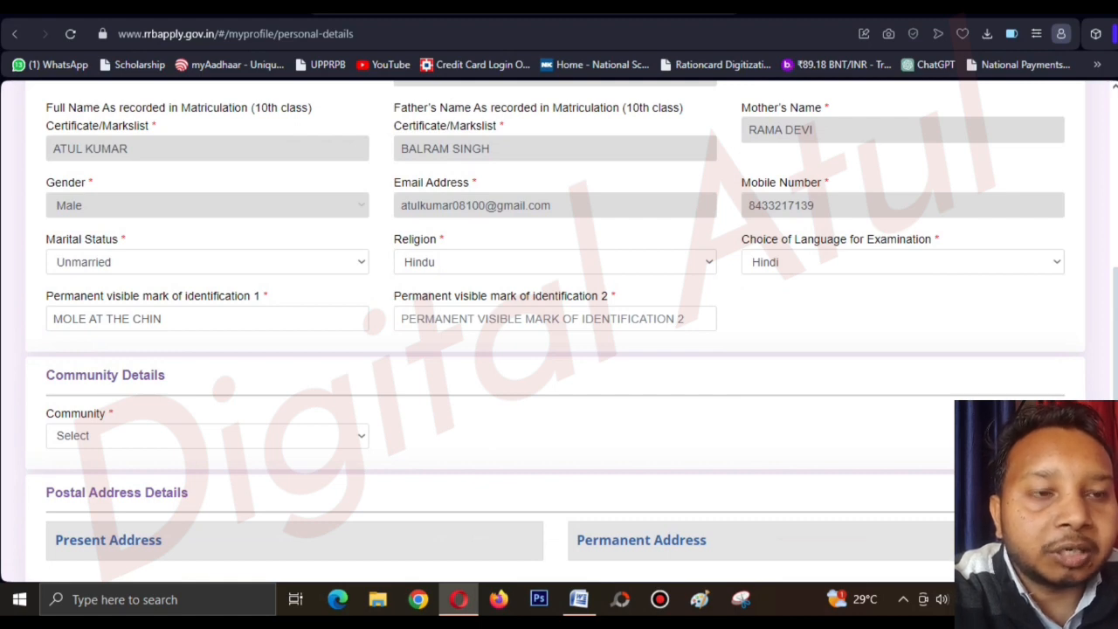
click(555, 319)
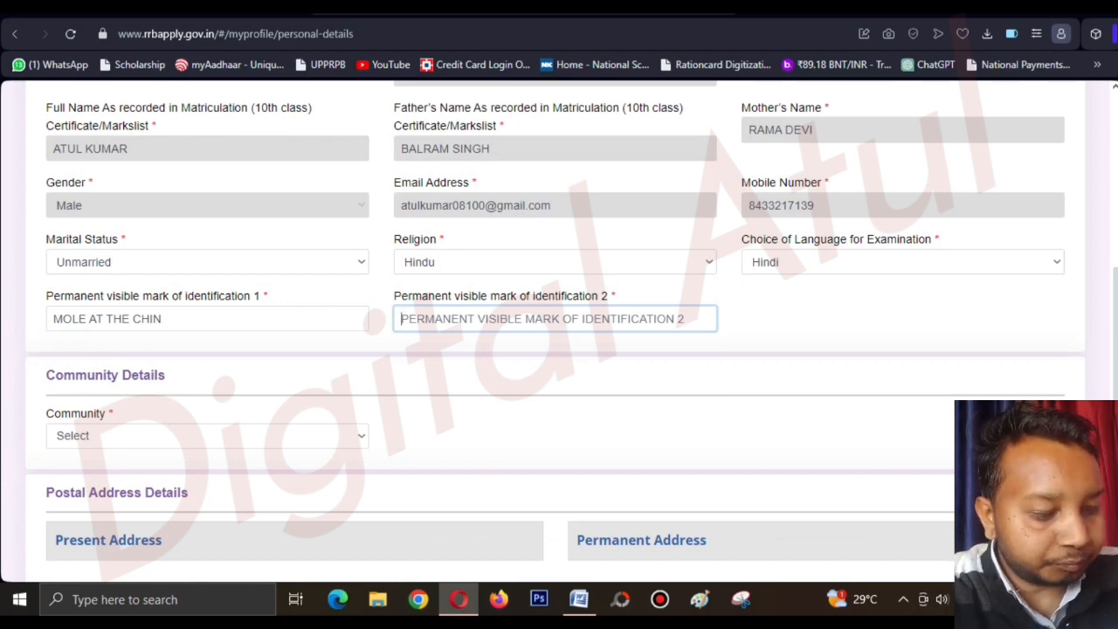
text(CUT M)
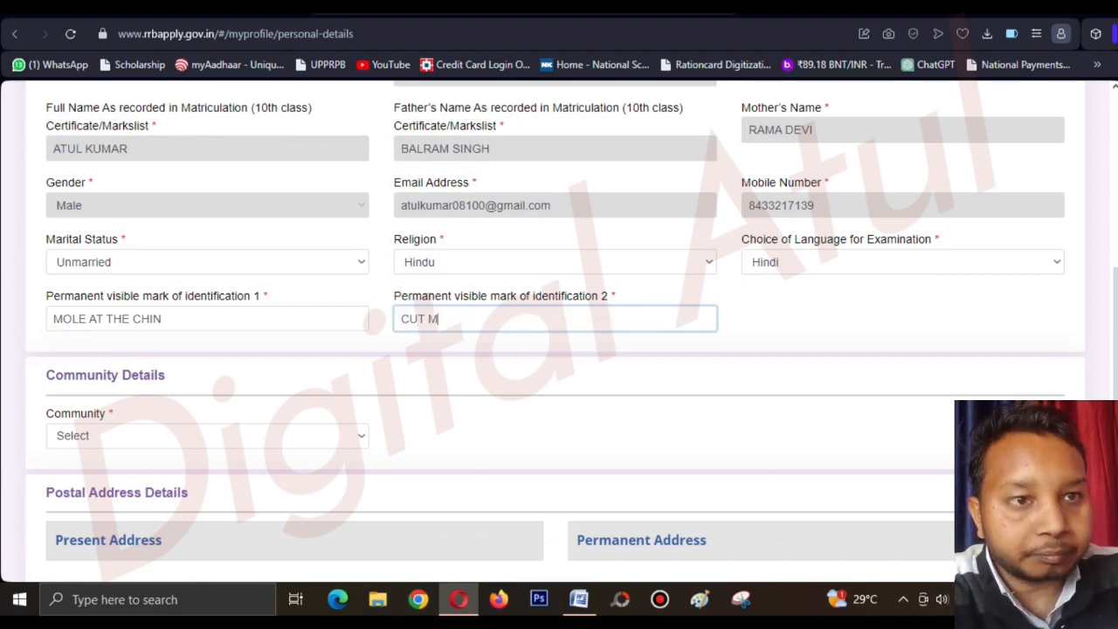
text(ARK )
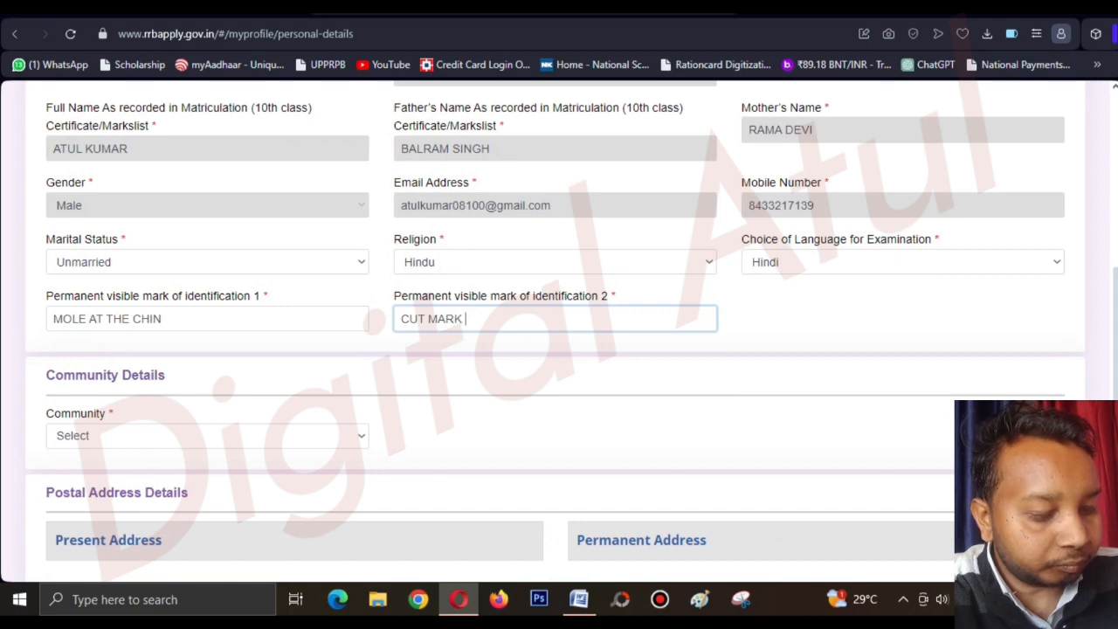
text(ON FORE)
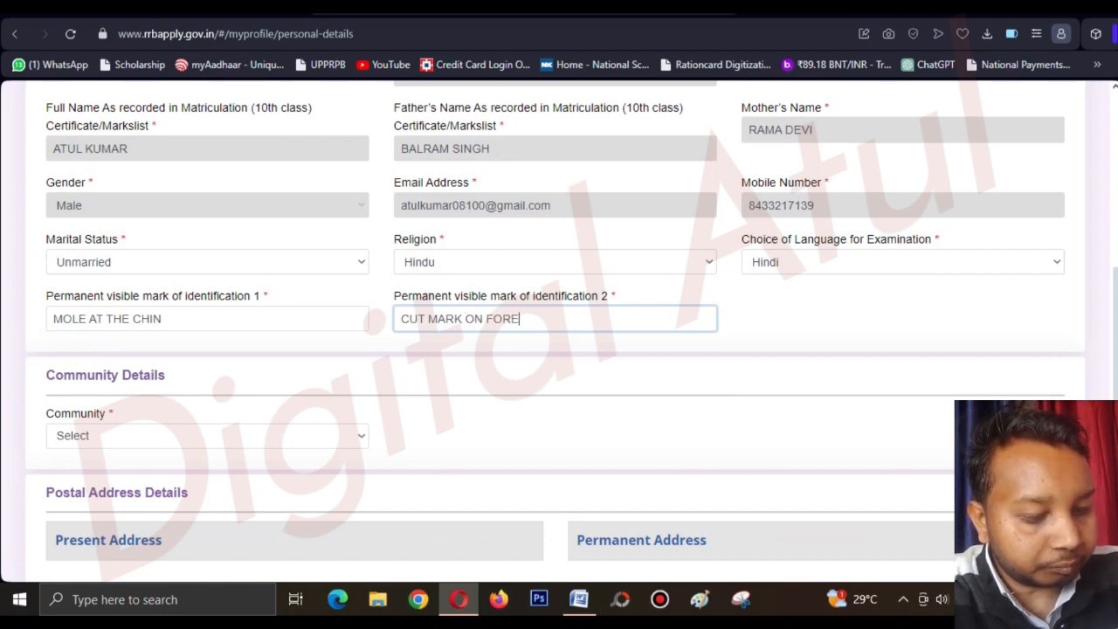
text(HEAD)
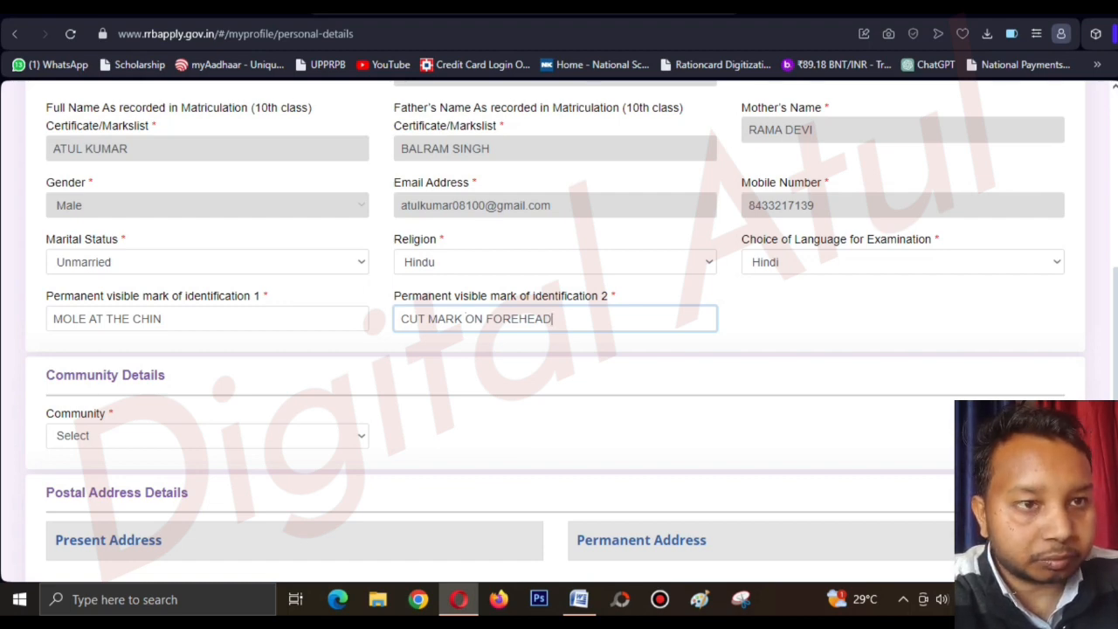
text(RI)
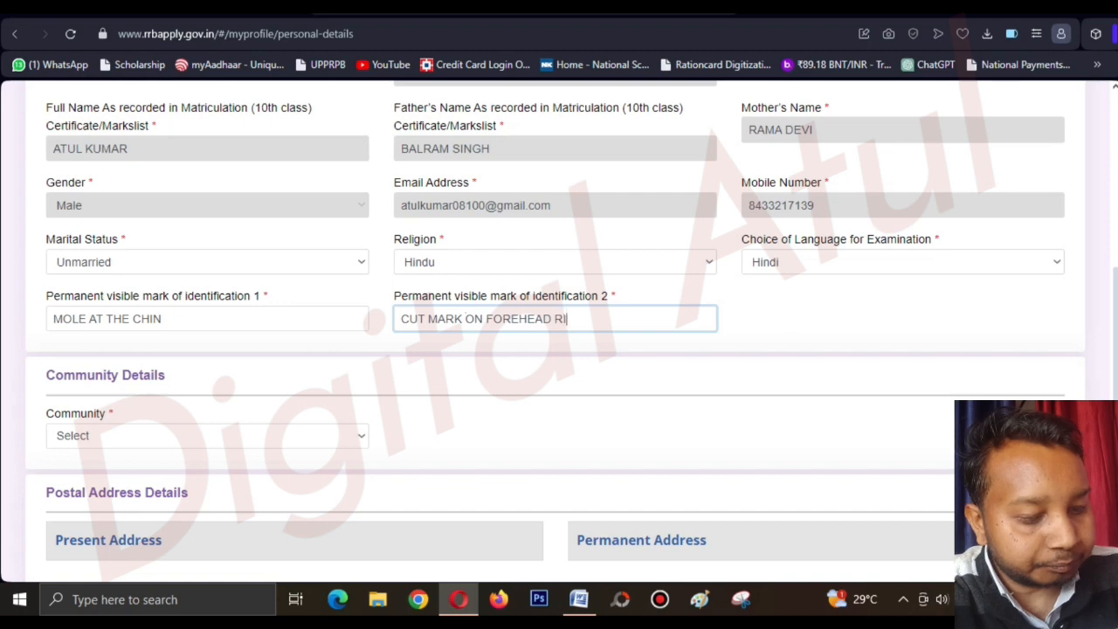
text(GHT SIDE)
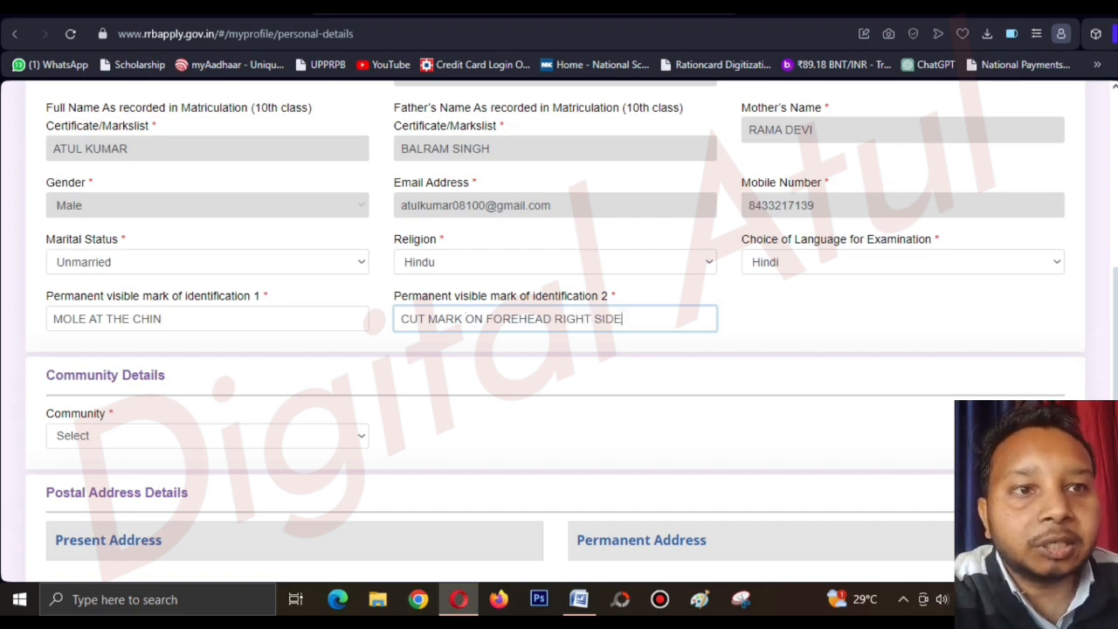
key(Tab)
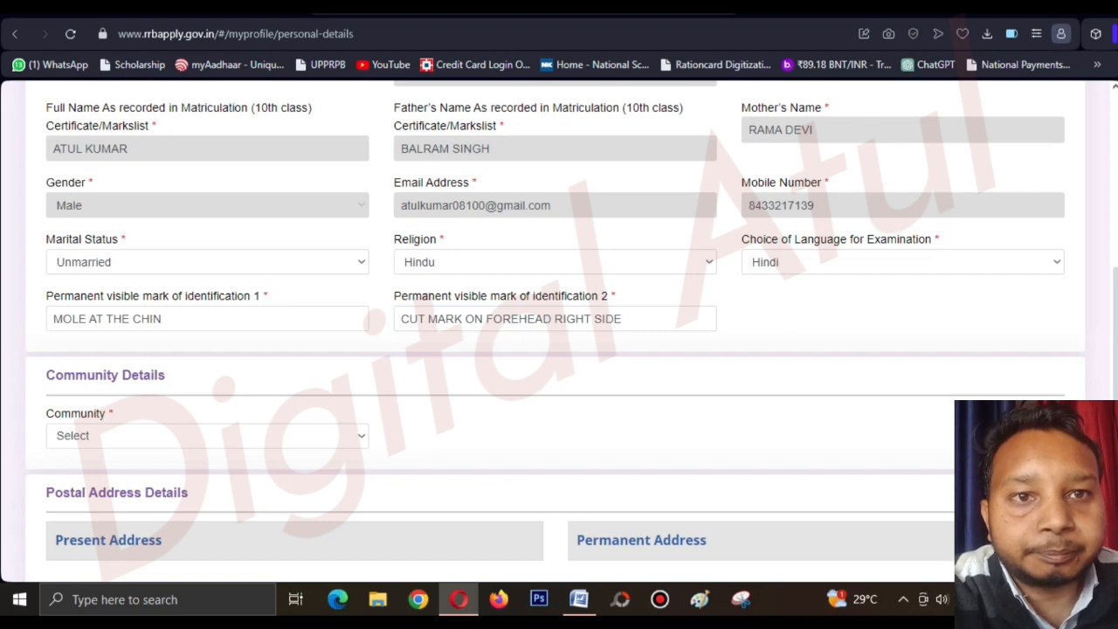
drag(46, 297, 264, 297)
click(264, 298)
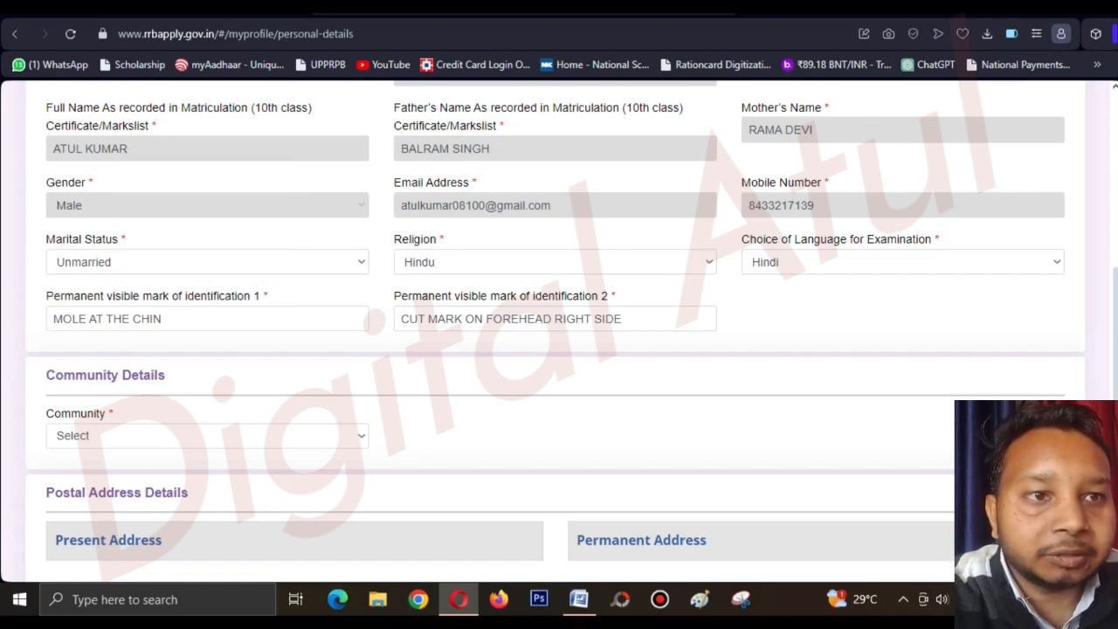
drag(394, 297, 564, 297)
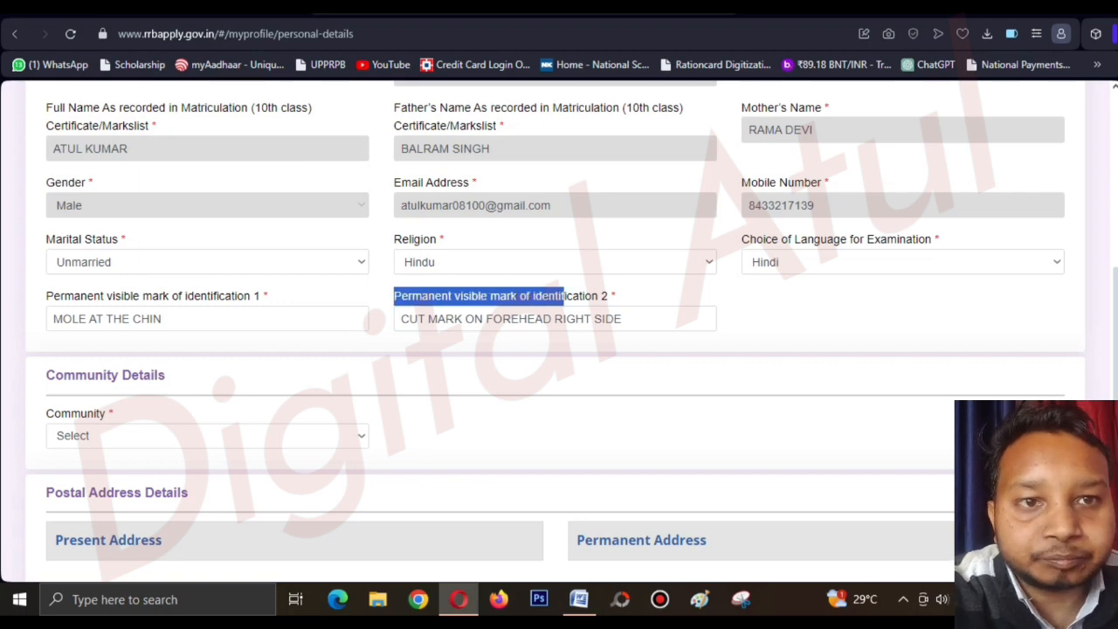
click(564, 298)
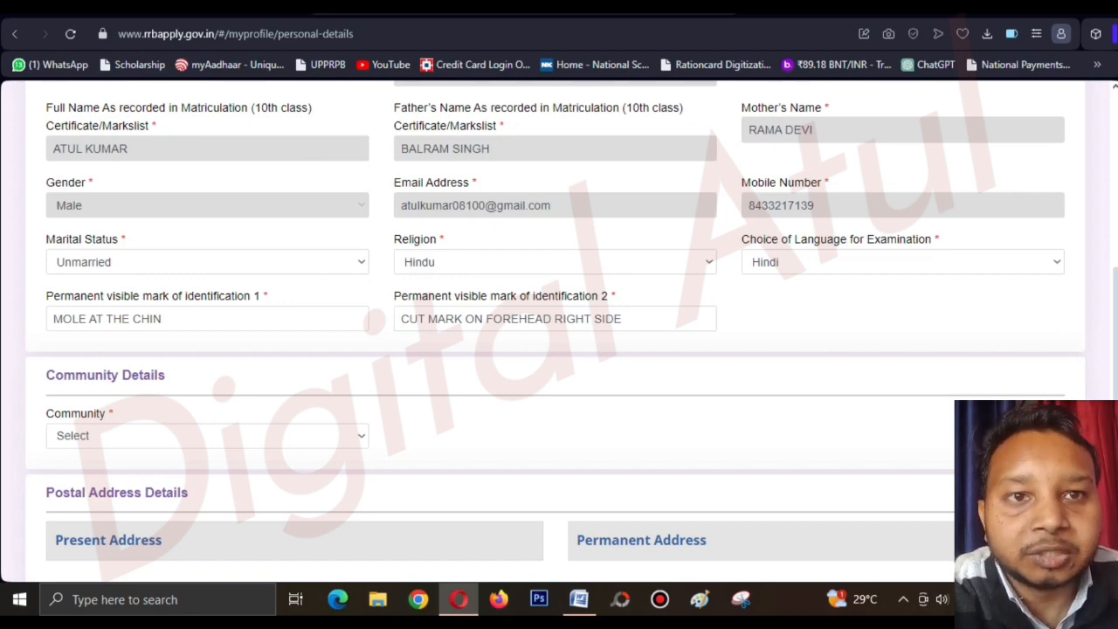
Choose SC (Scheduled Caste) as Community and accept the 'I Understand And I Agree' reservation notice.
scroll(559, 332, down, 2)
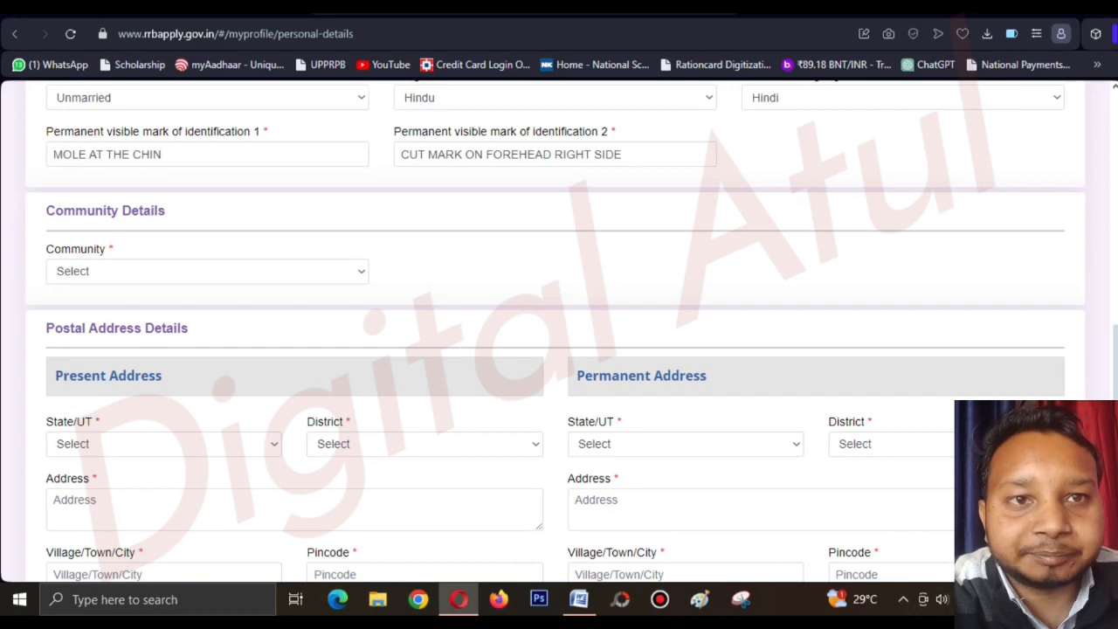
drag(47, 210, 166, 210)
click(361, 271)
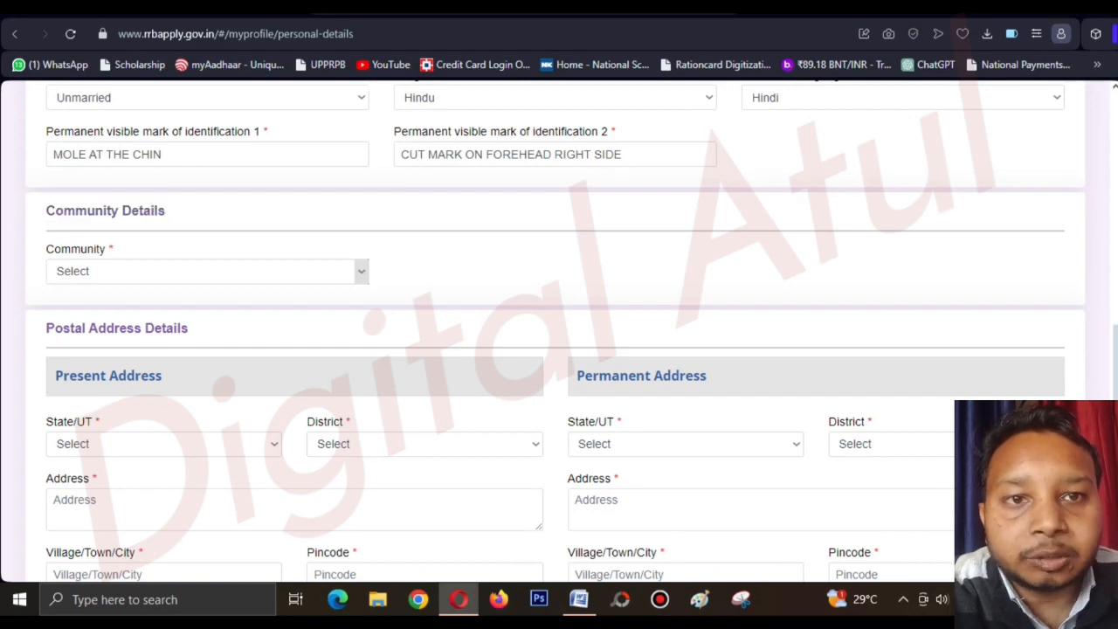
click(362, 271)
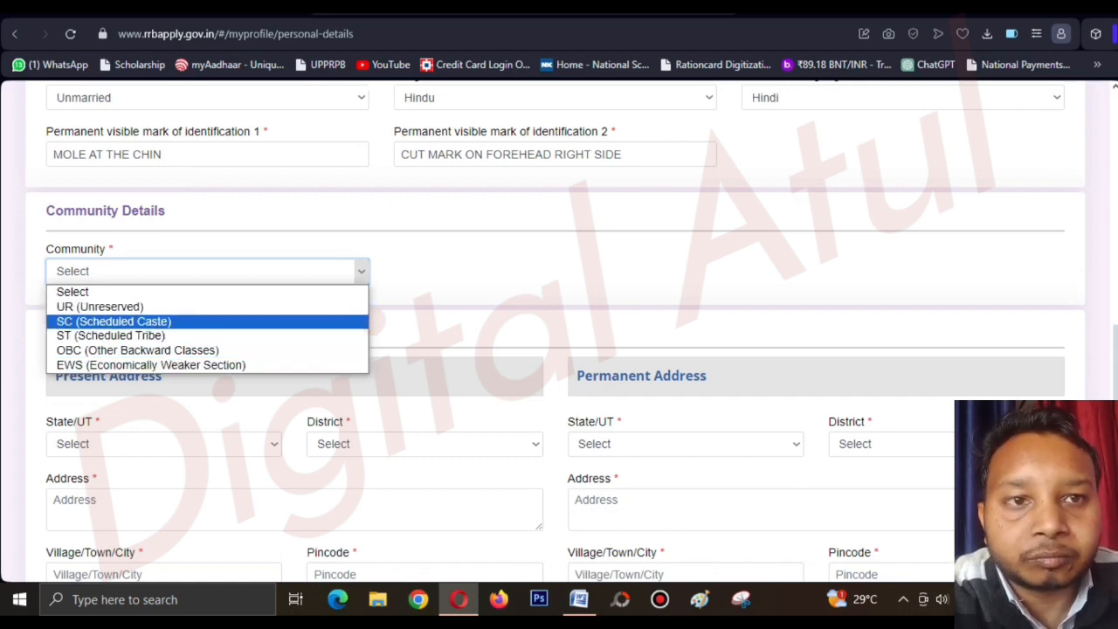
key(Return)
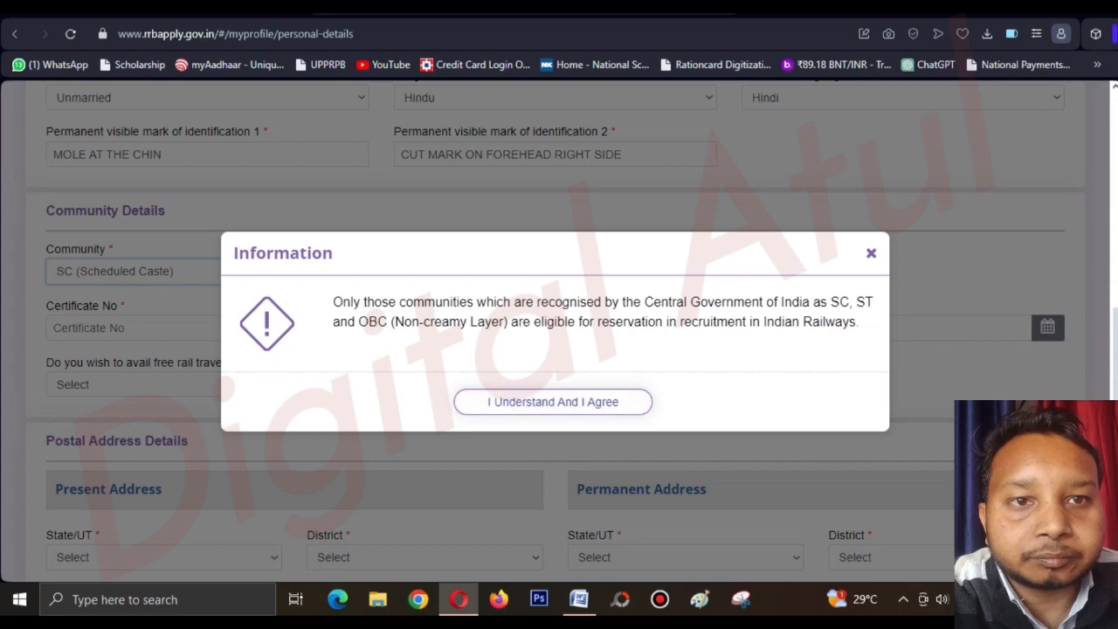
key(Return)
scroll(524, 393, down, 2)
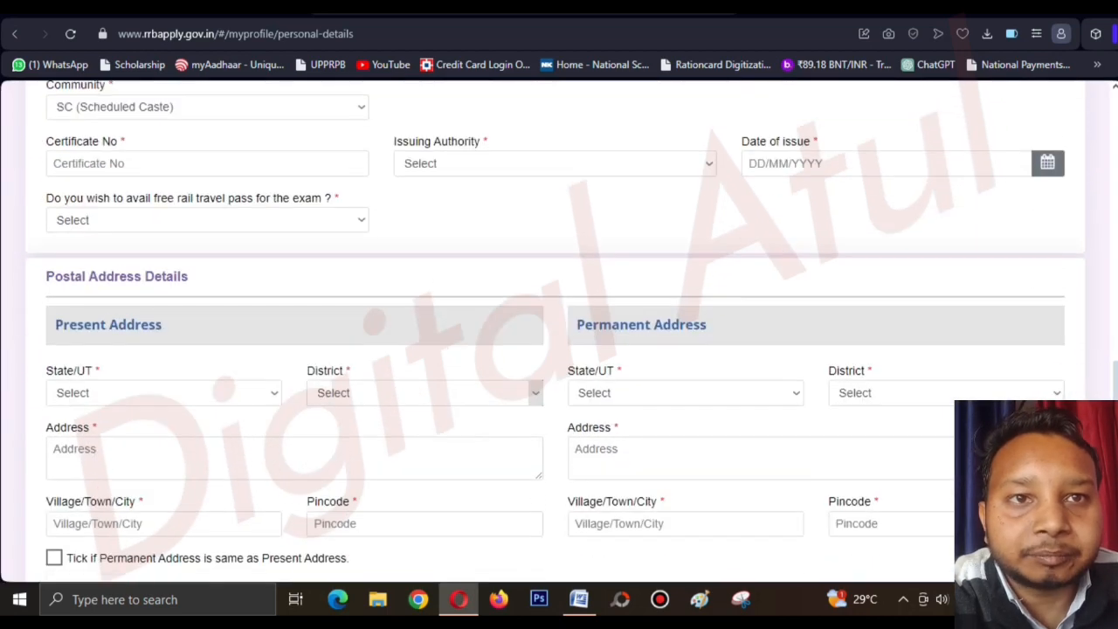
scroll(559, 332, up, 1)
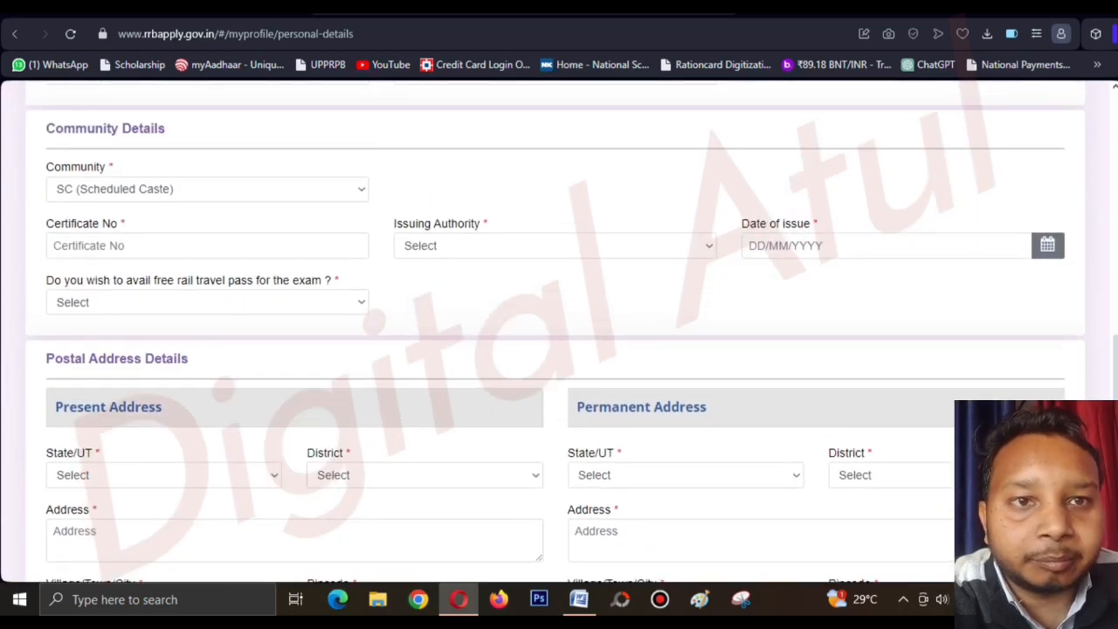
click(207, 246)
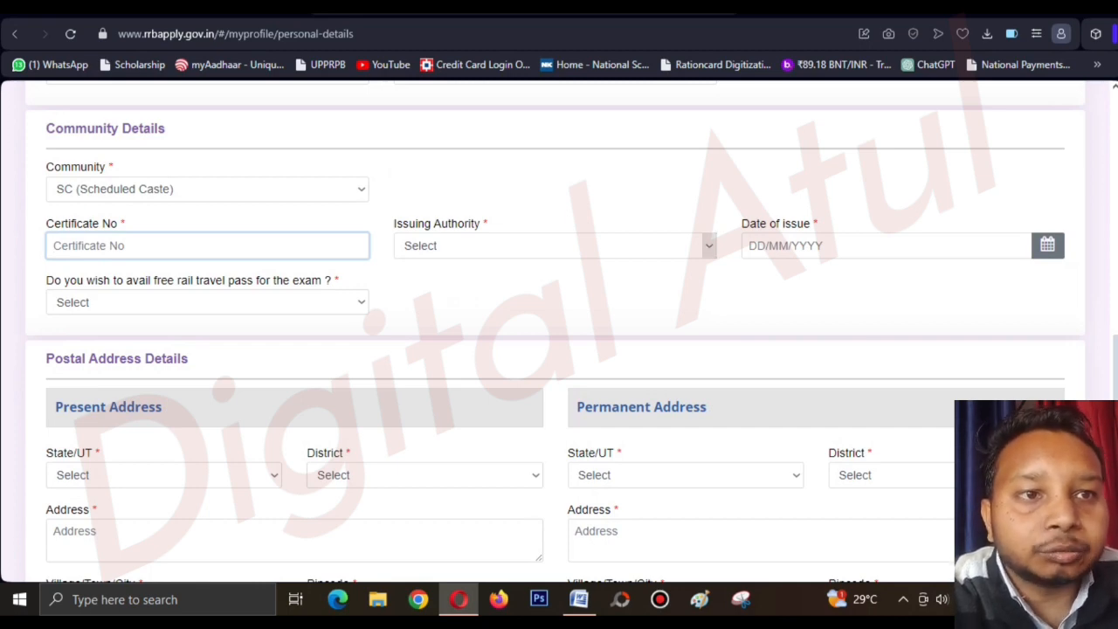
Look at the certificate issuing authority list and issue-date calendar, leaving both unset.
click(555, 245)
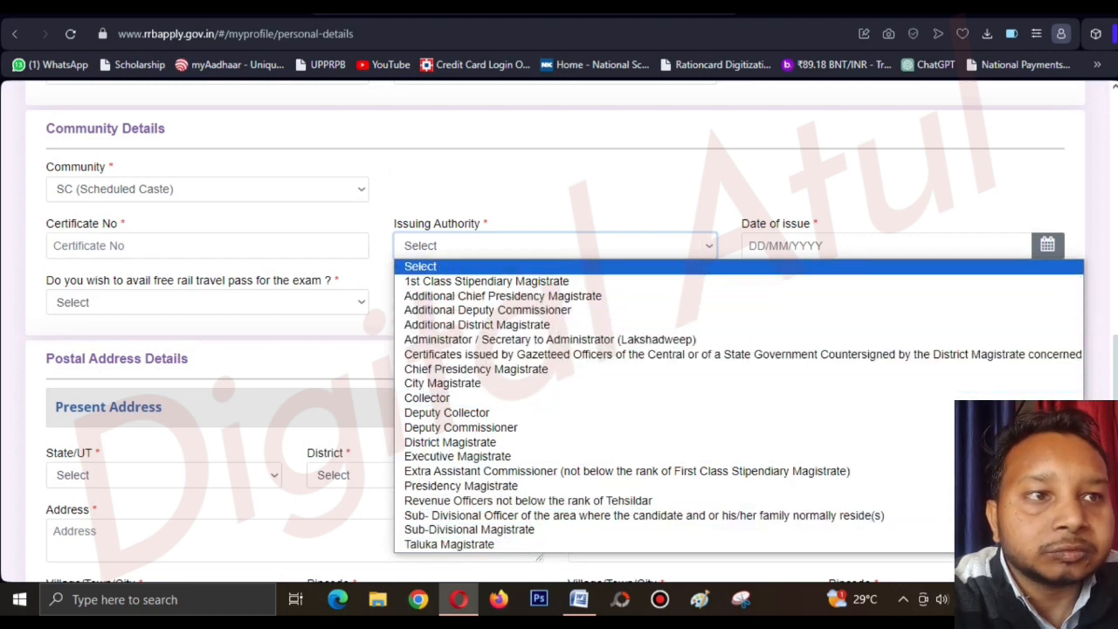
click(533, 197)
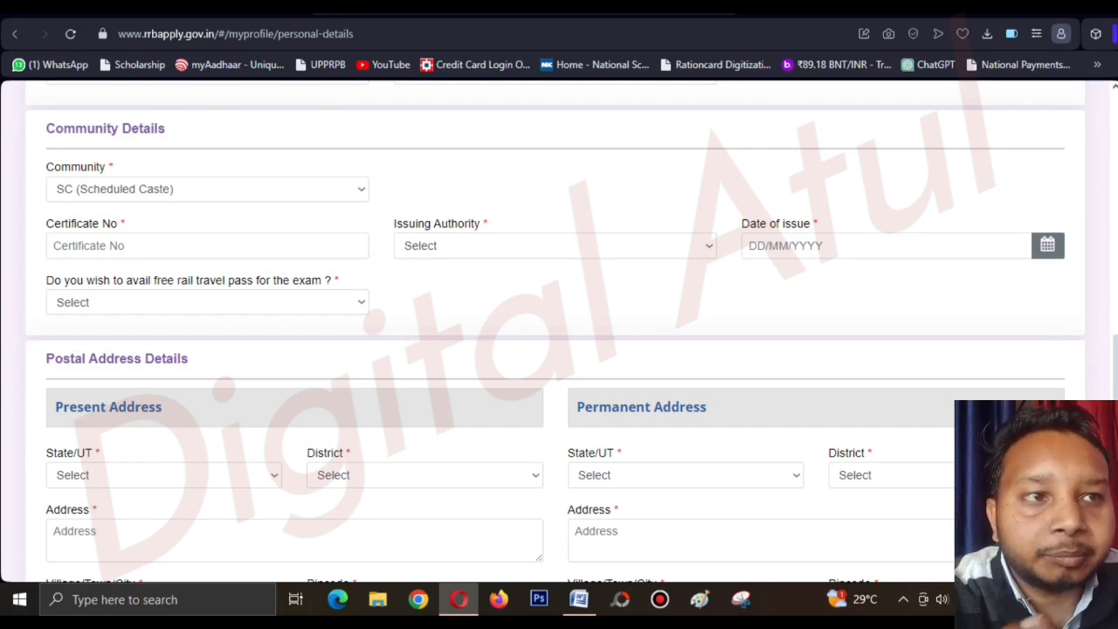
click(1048, 245)
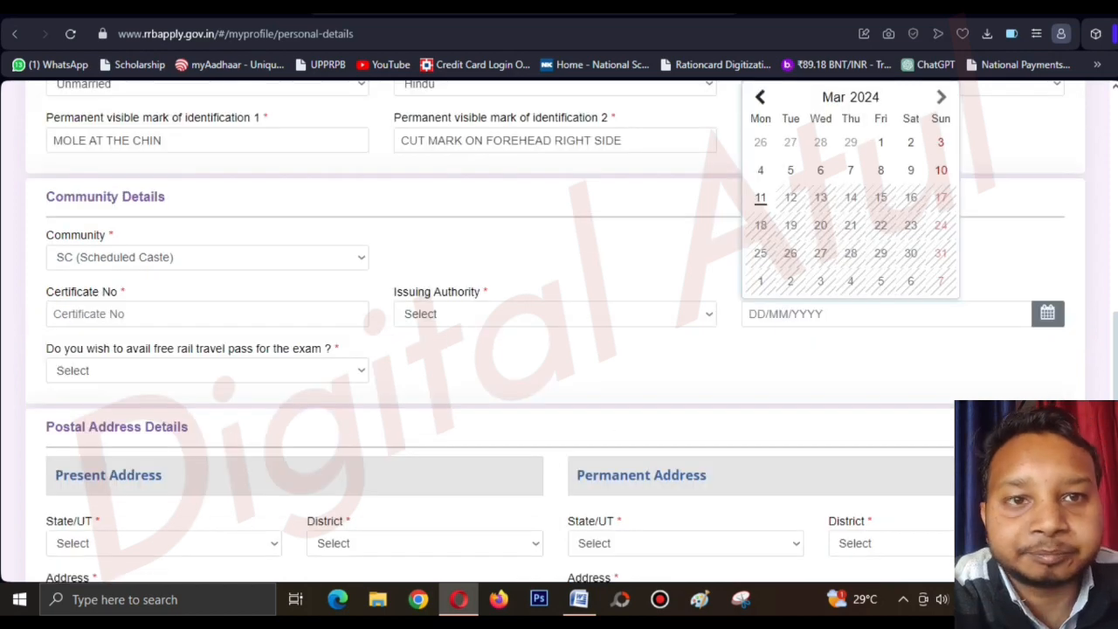
click(1048, 246)
scroll(556, 332, down, 1)
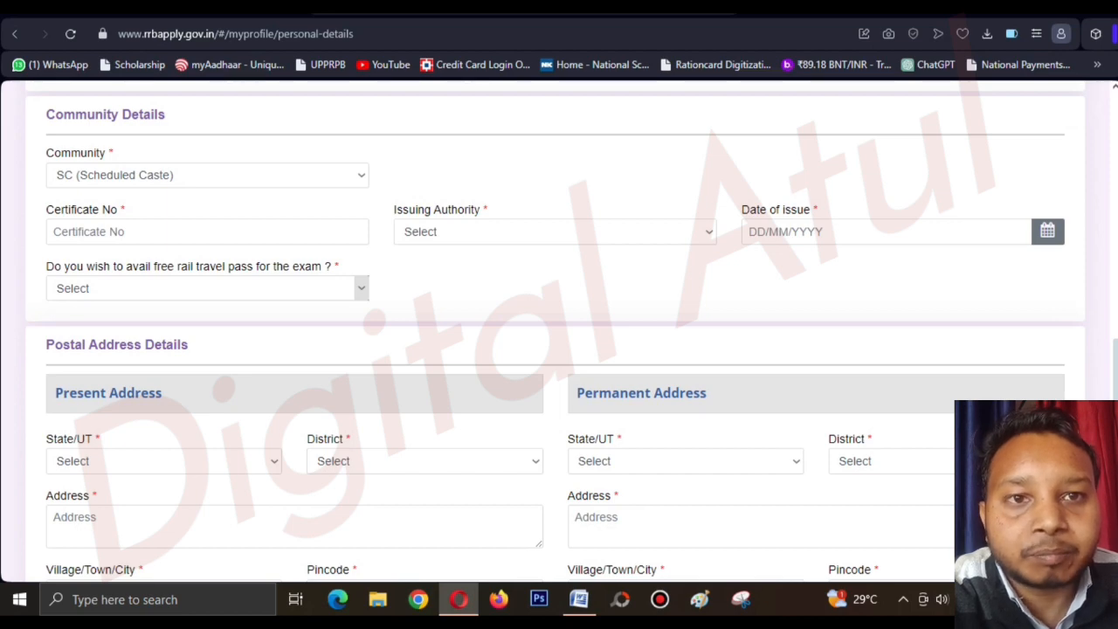
Set the free rail travel pass to Yes and enter ETAWAH as the nearest railway station.
click(208, 289)
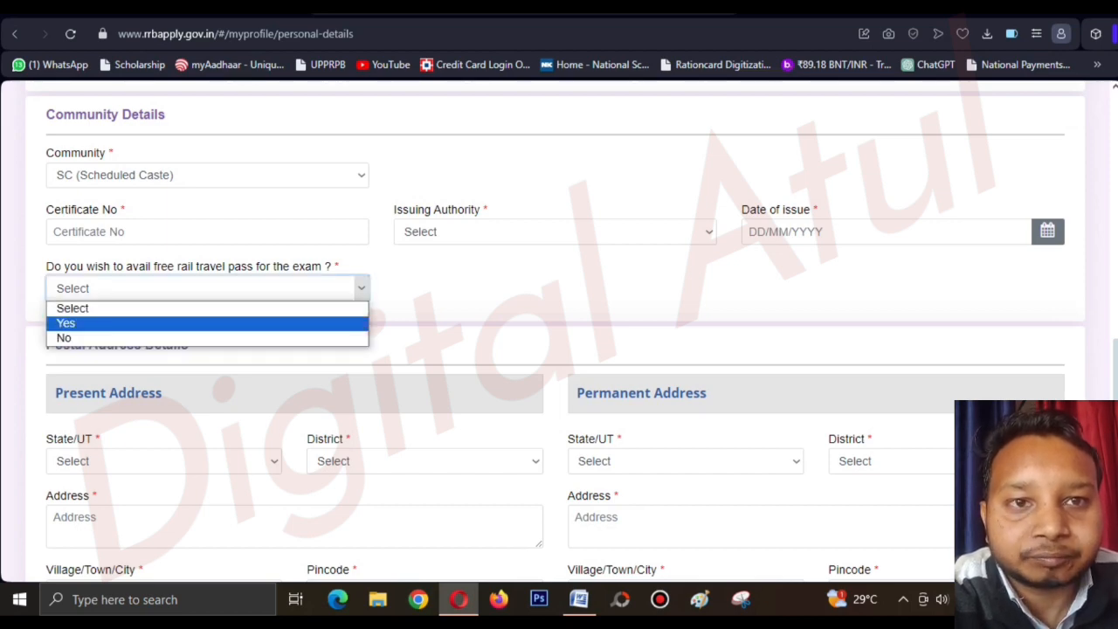
click(271, 324)
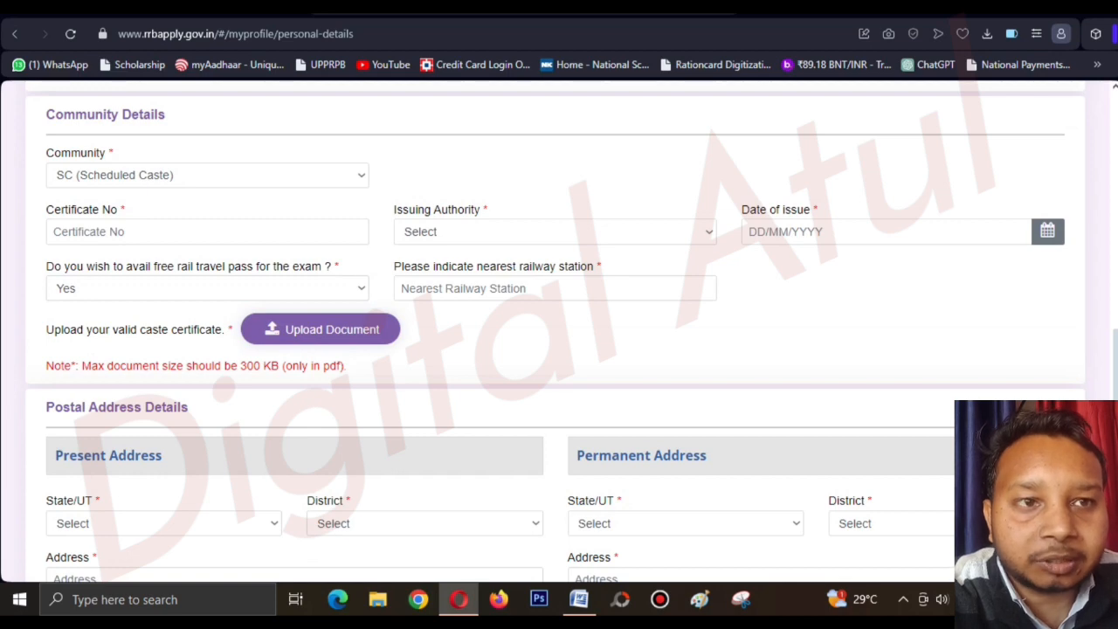
click(555, 289)
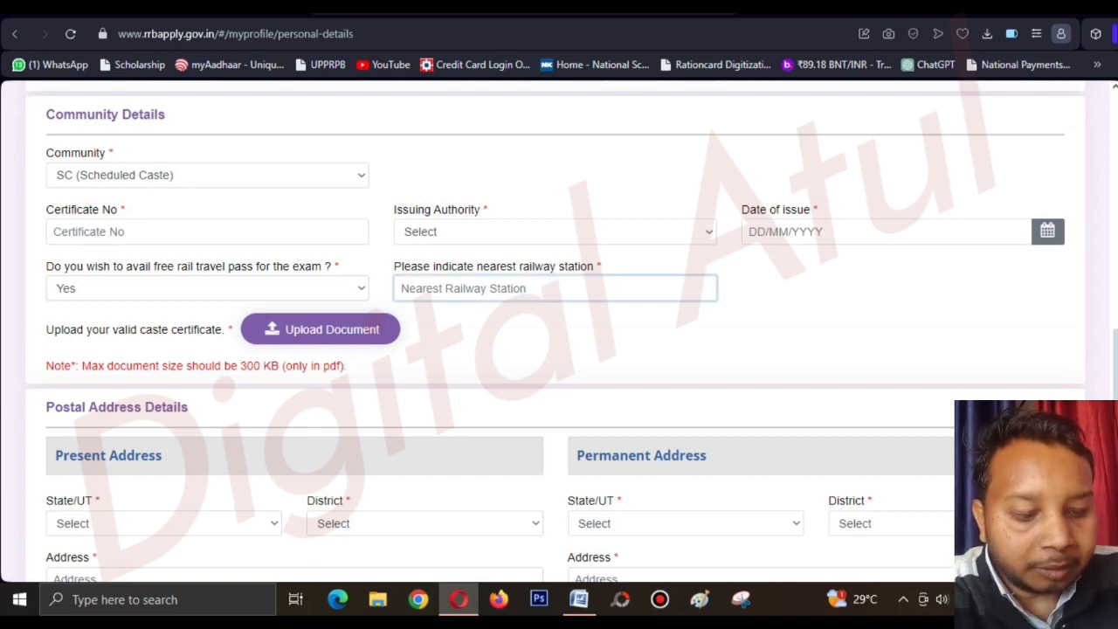
text(E)
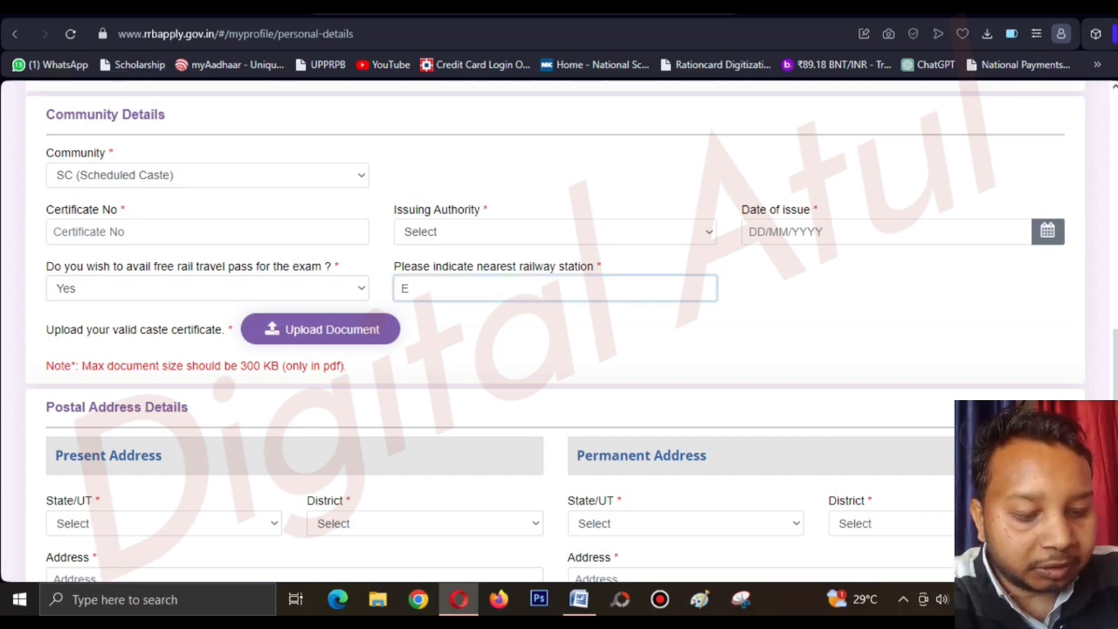
text(TAW3AH)
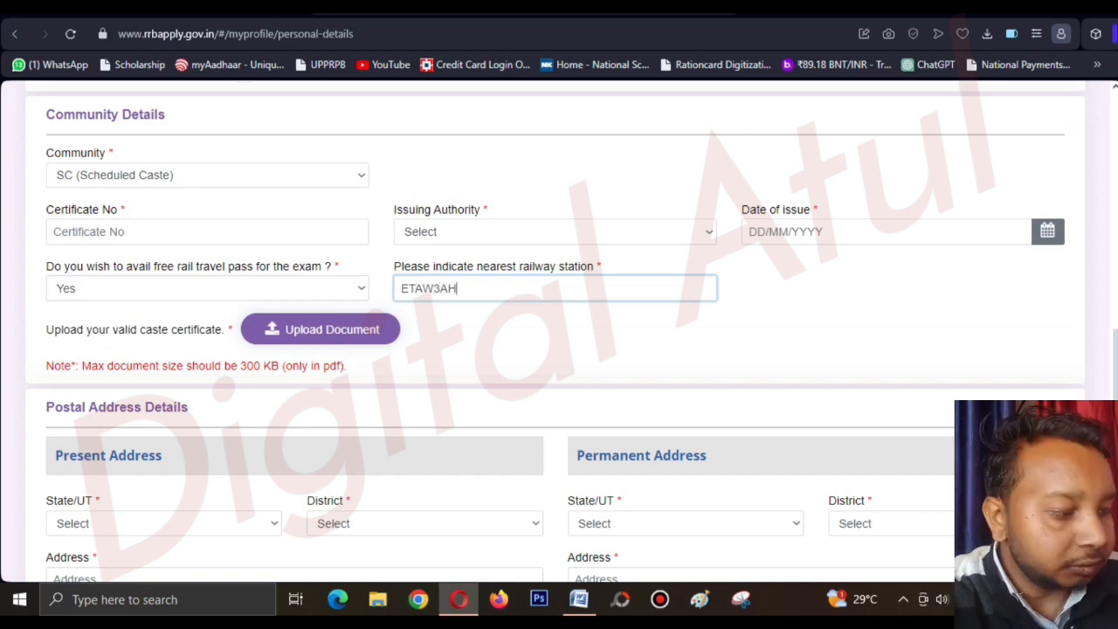
key(BackSpace)
key(BackSpace)
key(BackSpace)
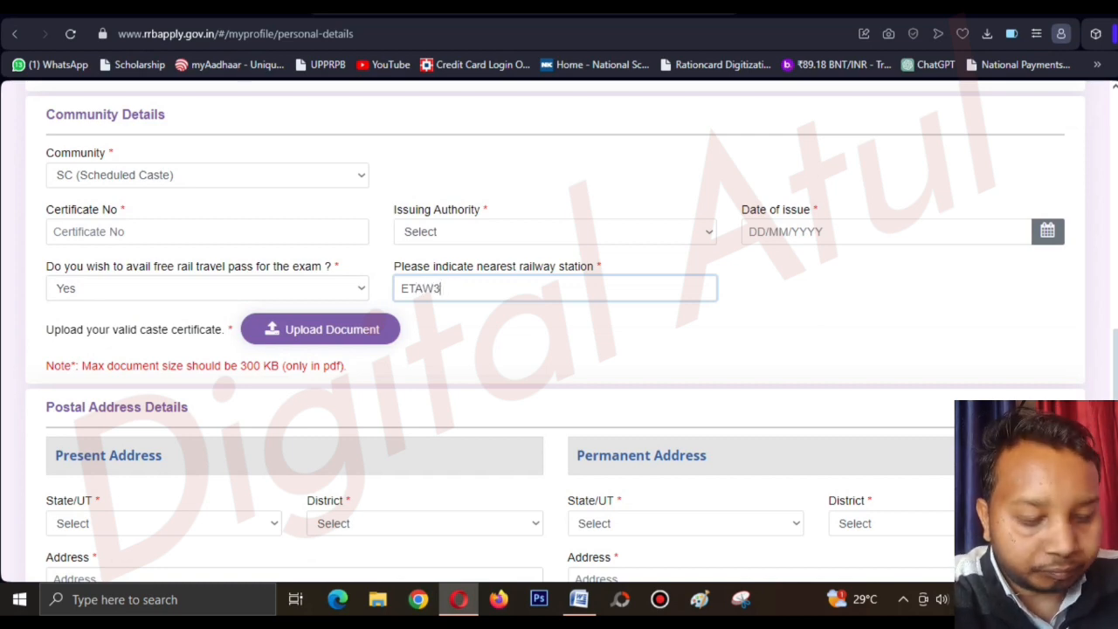
text(AH)
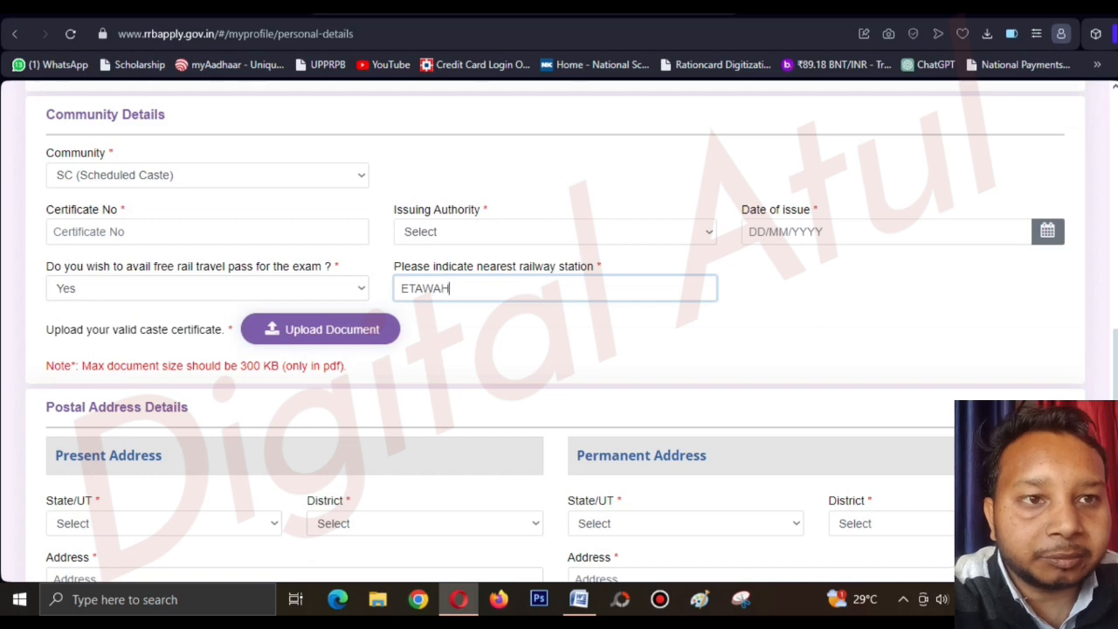
key(Tab)
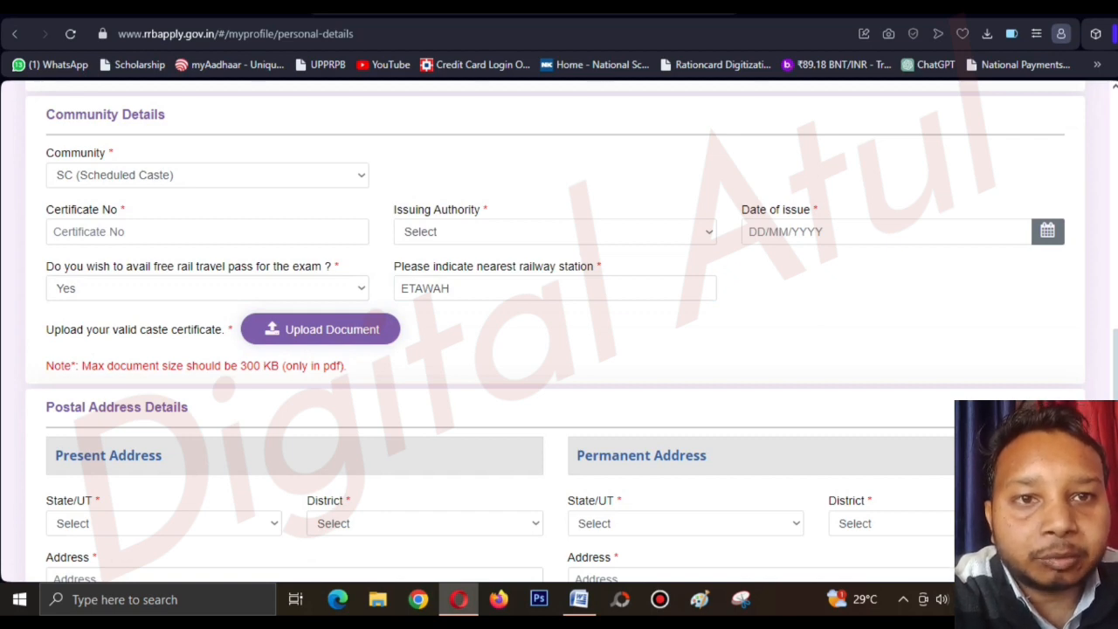
drag(45, 329, 224, 330)
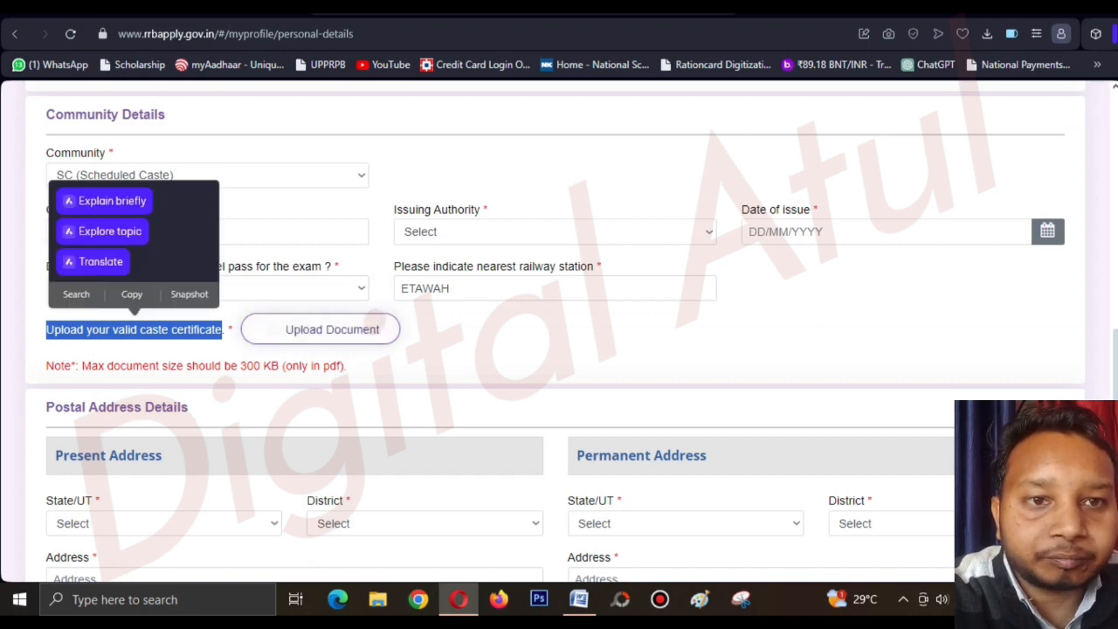
scroll(560, 332, down, 2)
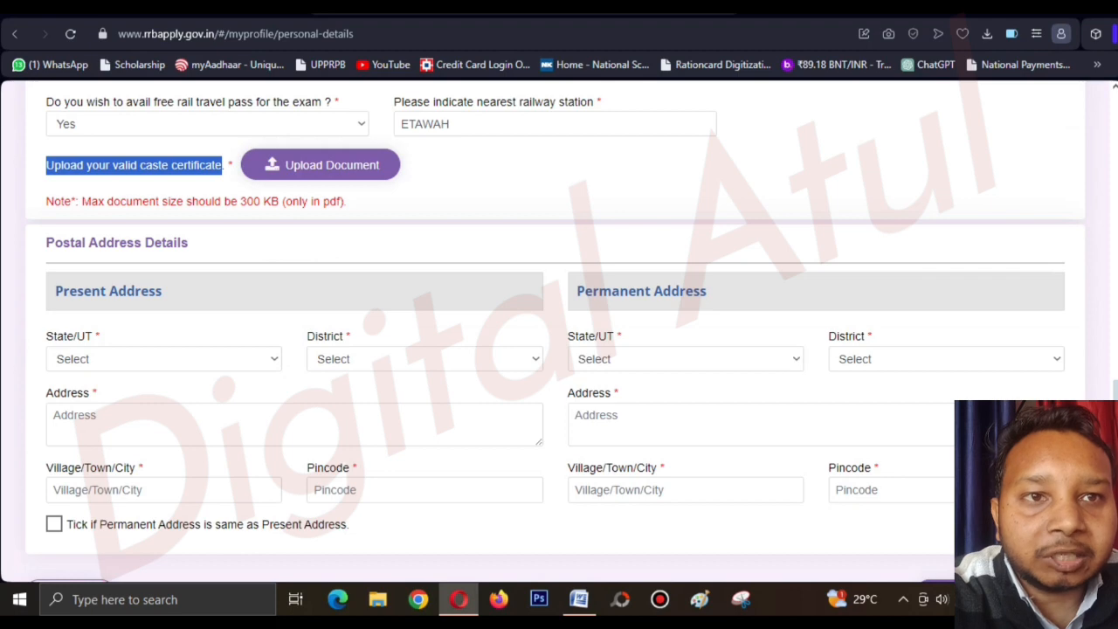
drag(239, 201, 272, 201)
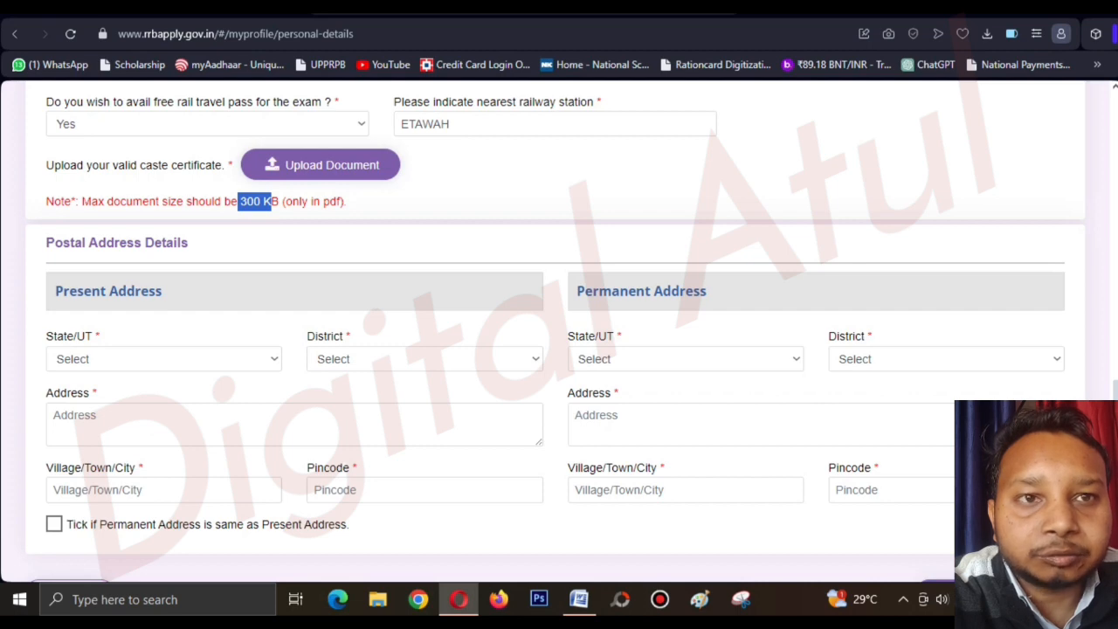
click(269, 202)
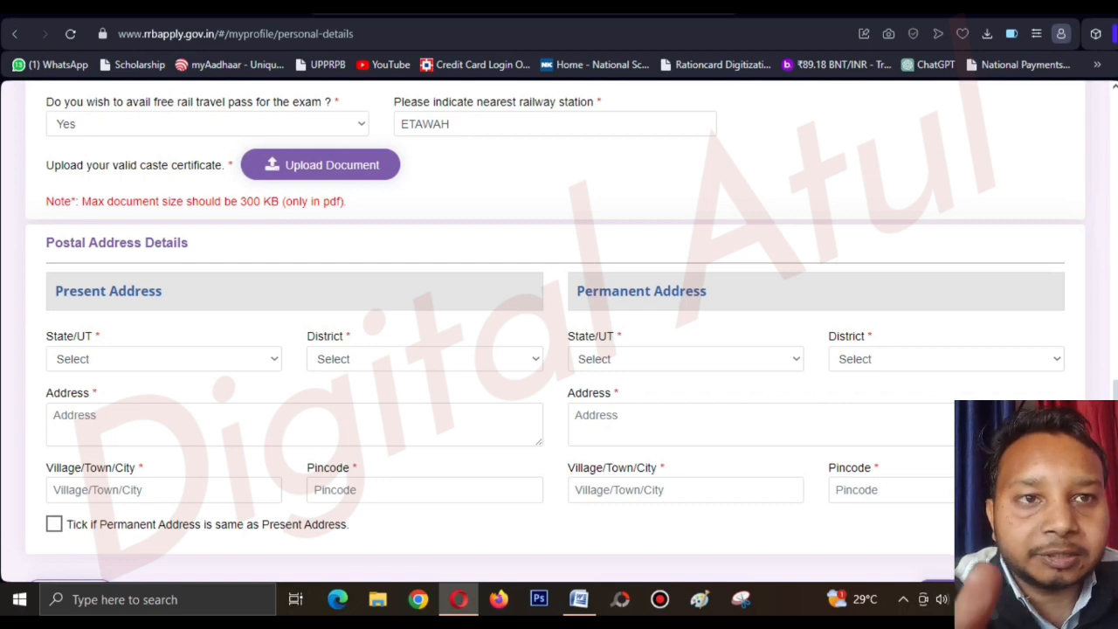
drag(347, 202, 240, 201)
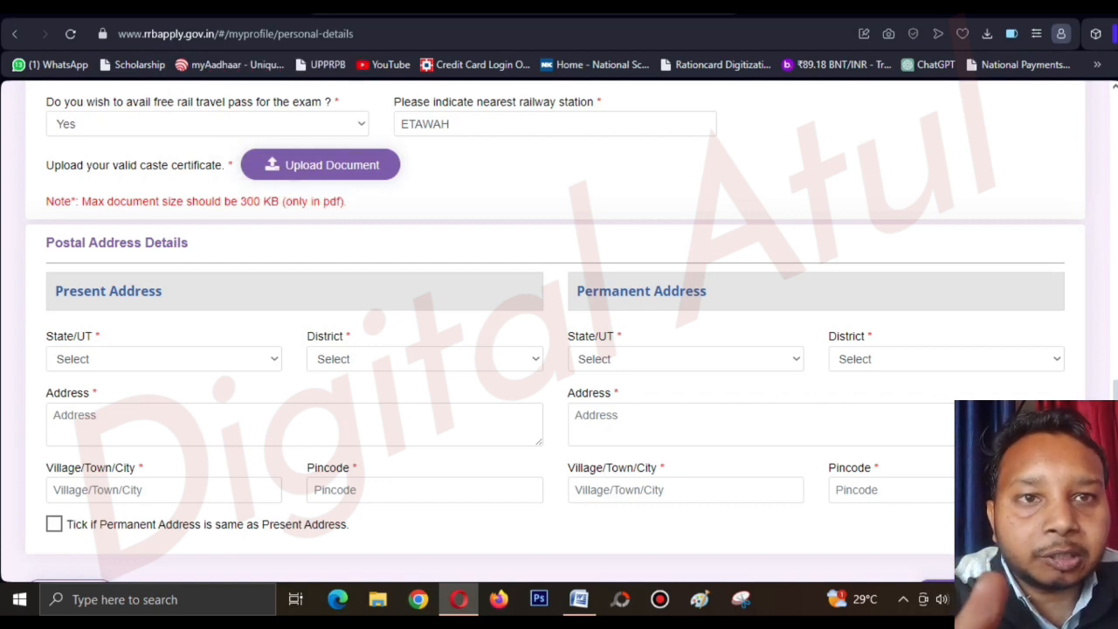
scroll(559, 332, down, 1)
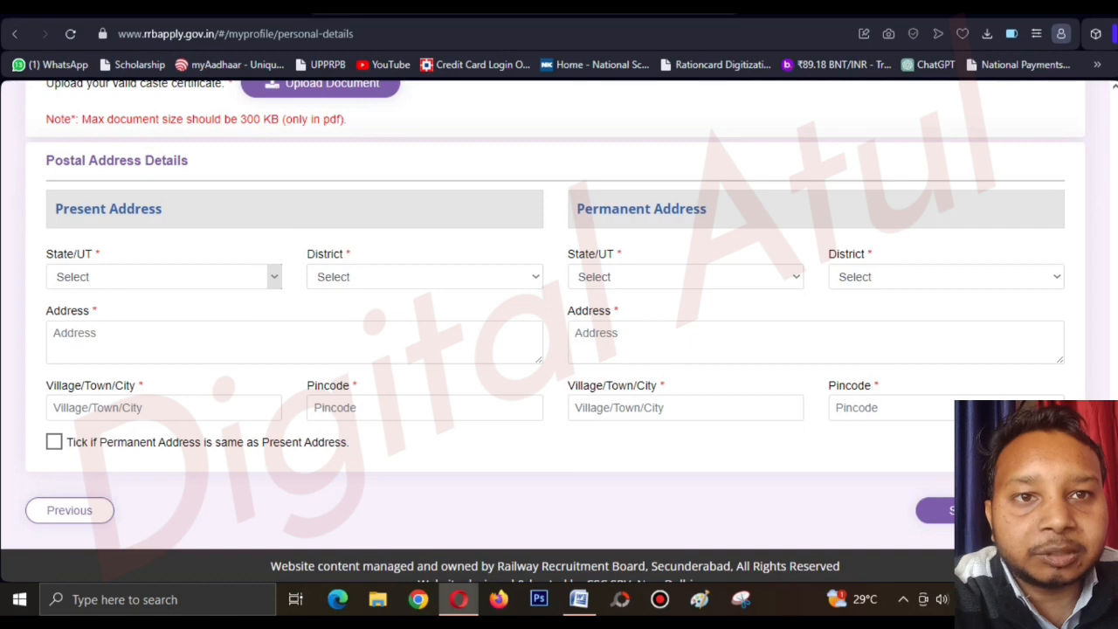
Set the present address State/UT to UTTAR PRADESH and the district to Etawah.
click(164, 277)
scroll(158, 458, down, 4)
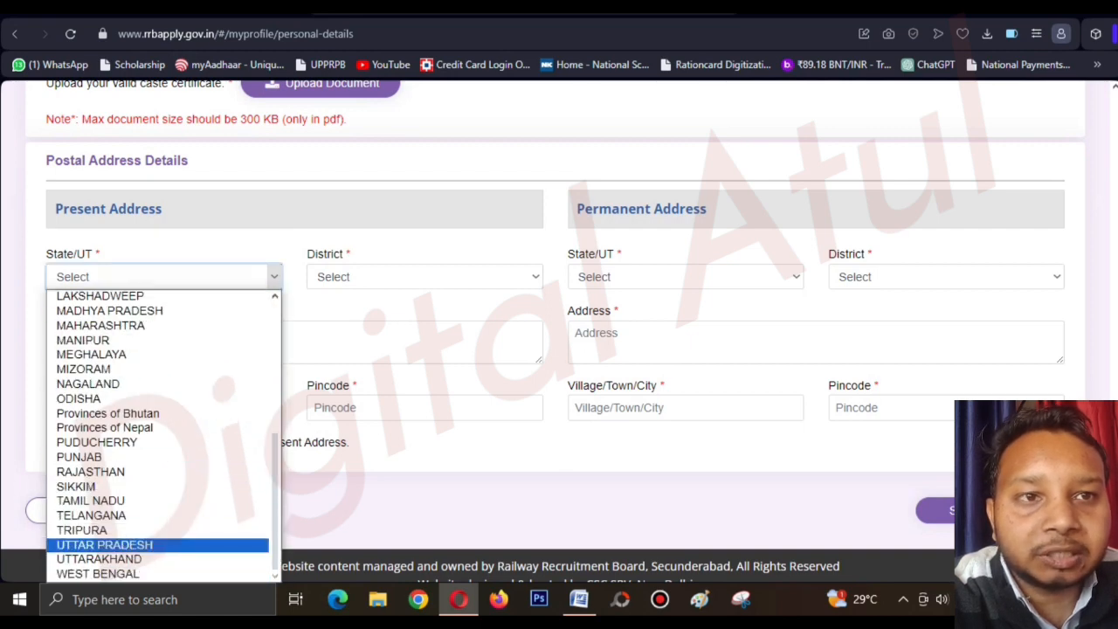
click(105, 545)
click(535, 277)
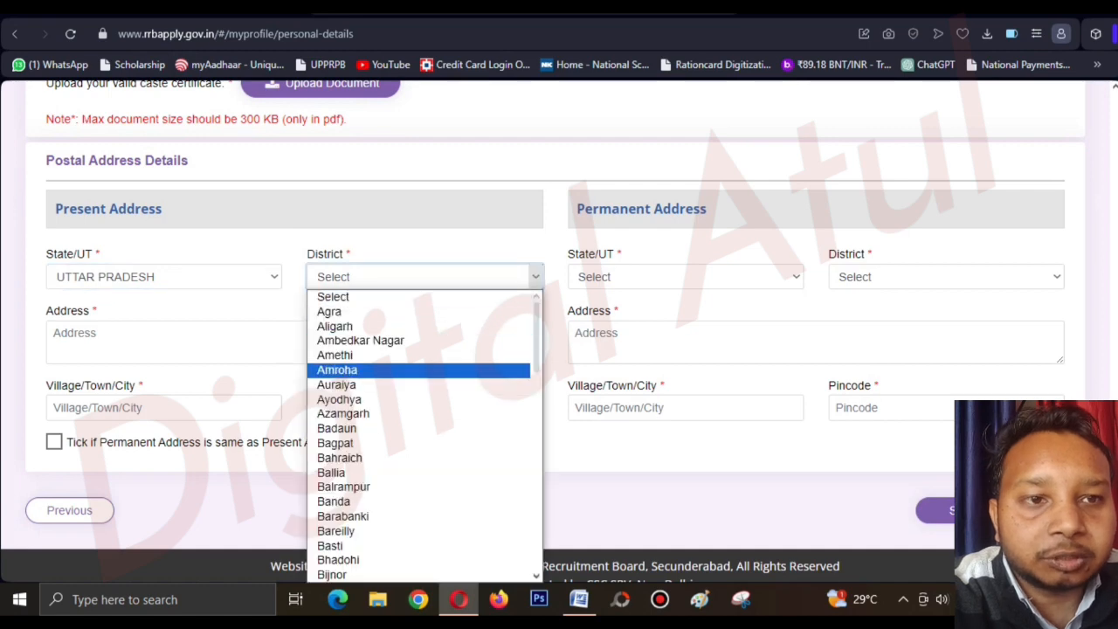
scroll(419, 437, down, 6)
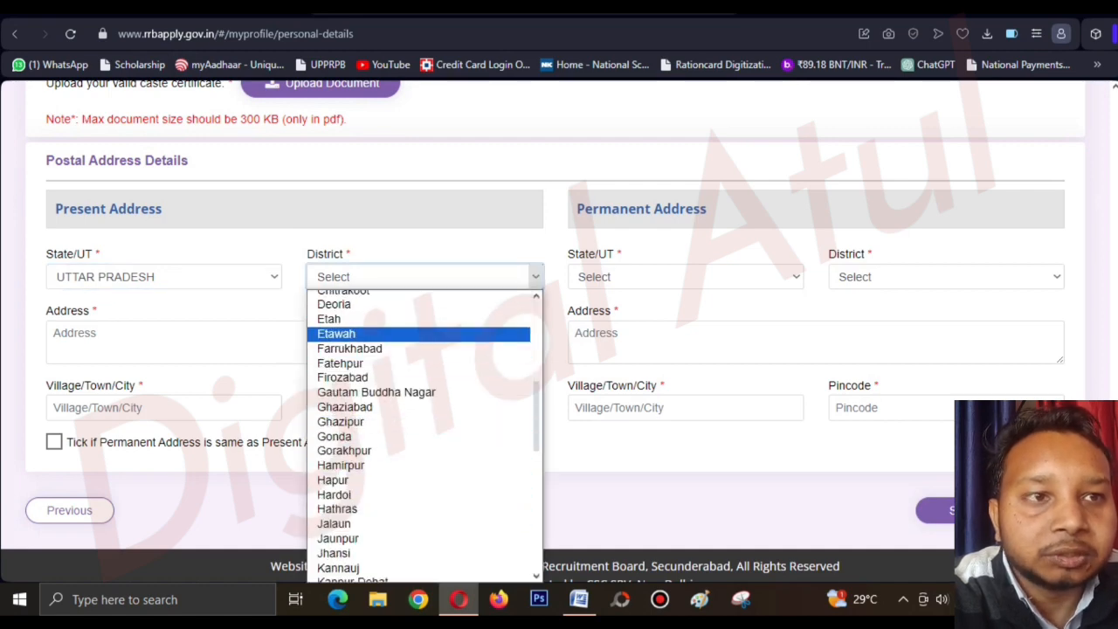
click(341, 334)
Visit the present street, town and pincode fields and mark the permanent address same as present.
double_click(582, 254)
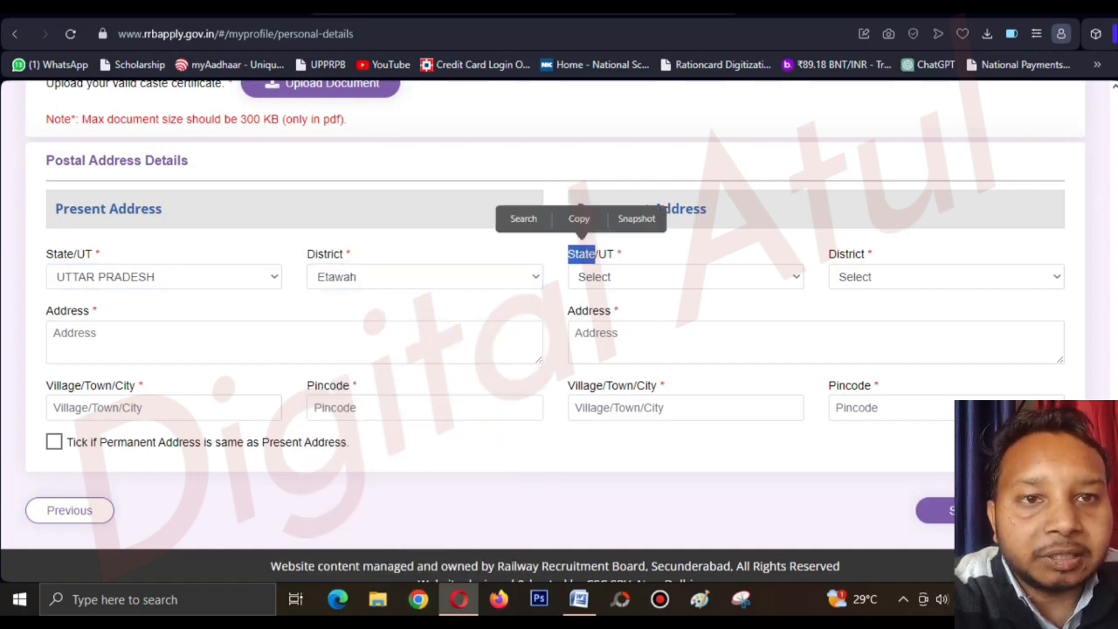
click(293, 341)
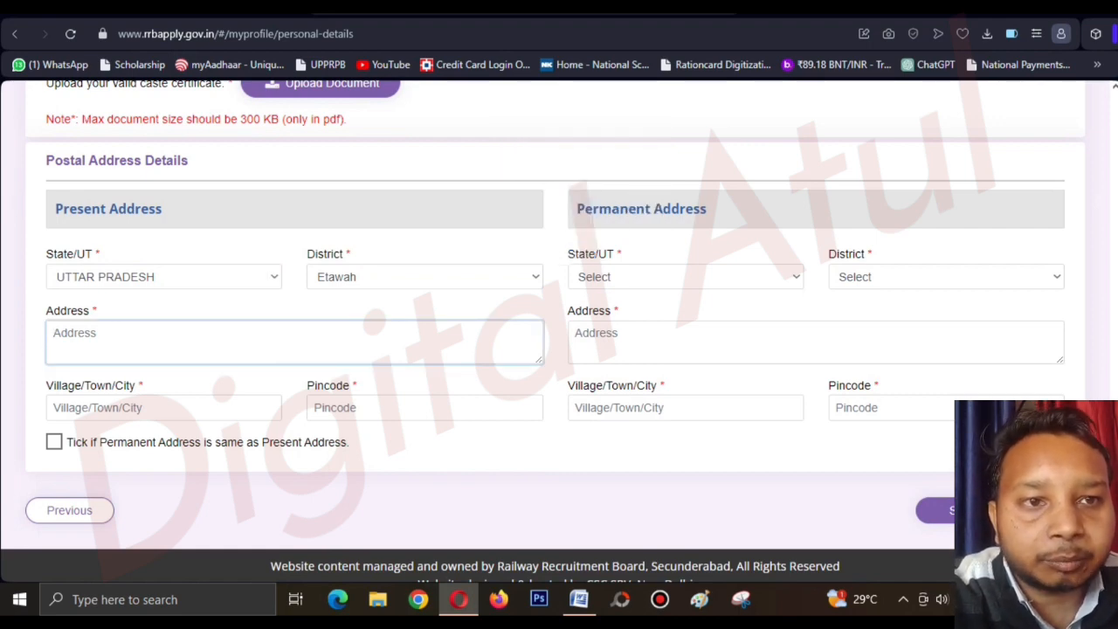
click(163, 408)
click(424, 408)
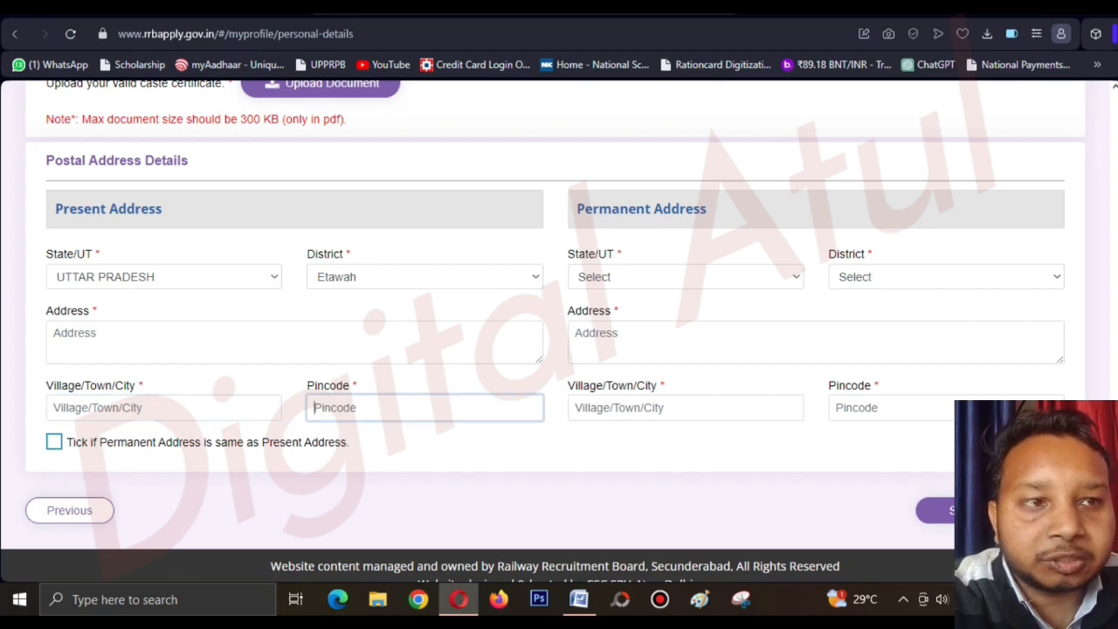
click(54, 442)
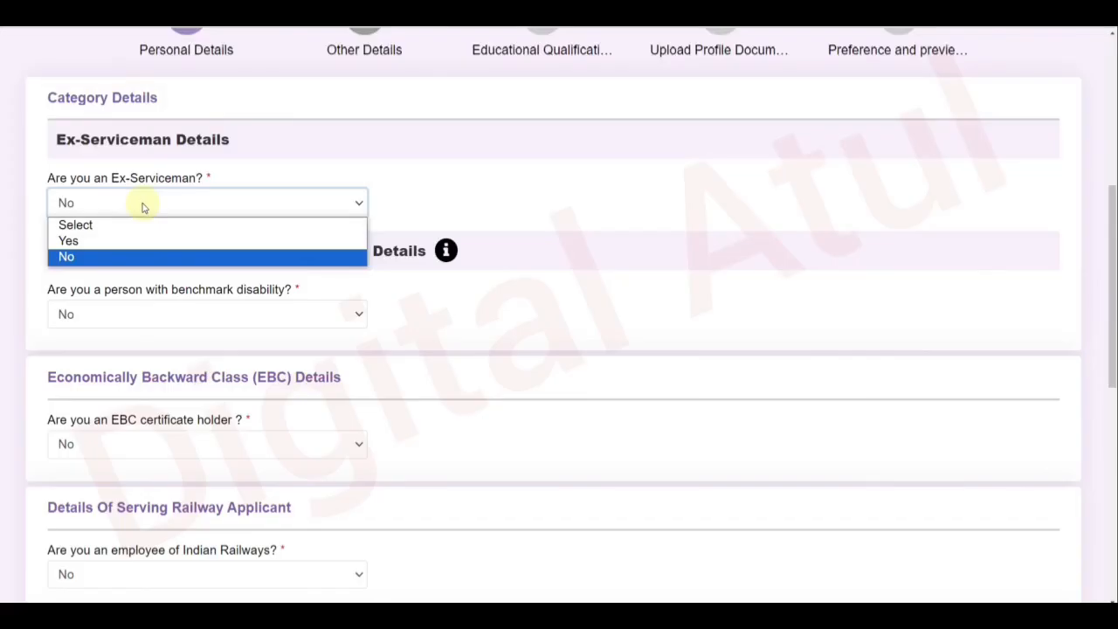
Keep No for the ex-serviceman and benchmark disability questions.
click(423, 194)
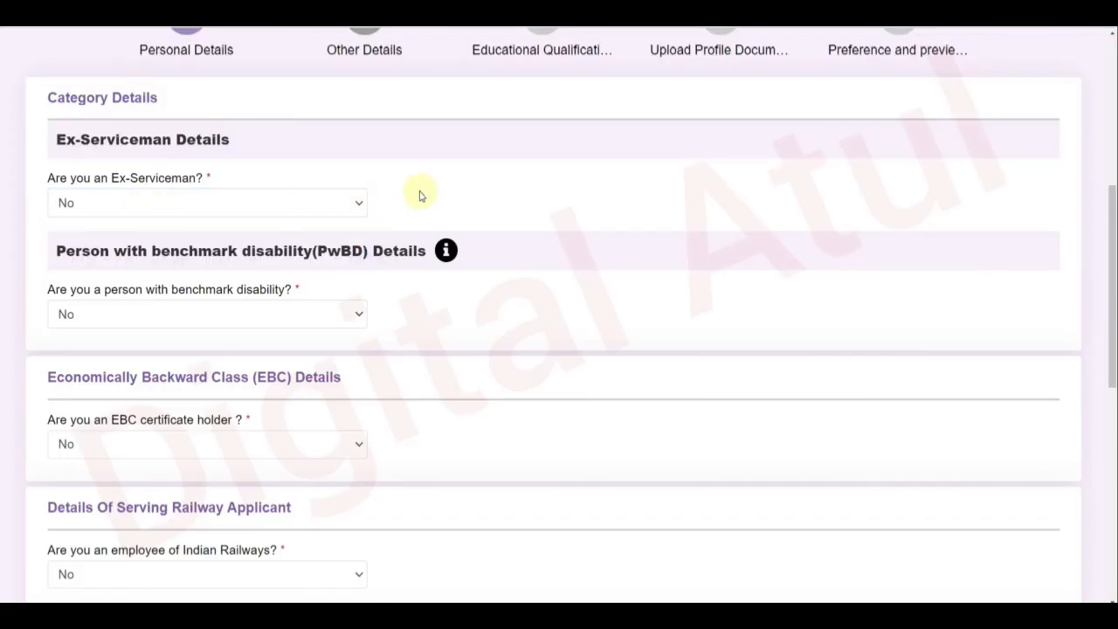
scroll(253, 254, down, 1)
click(209, 264)
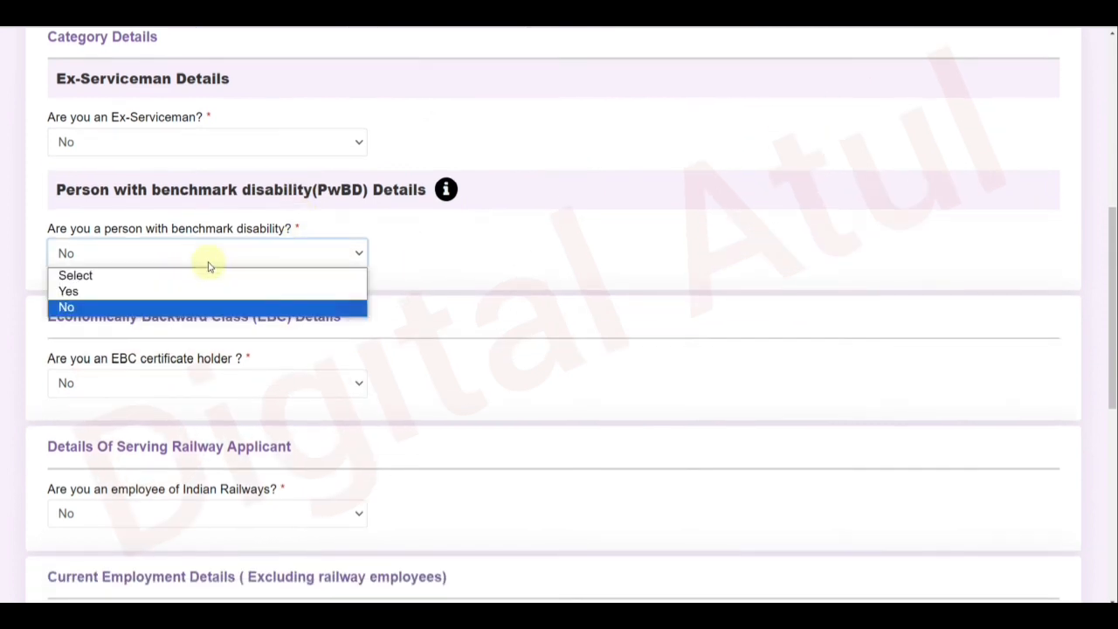
click(402, 267)
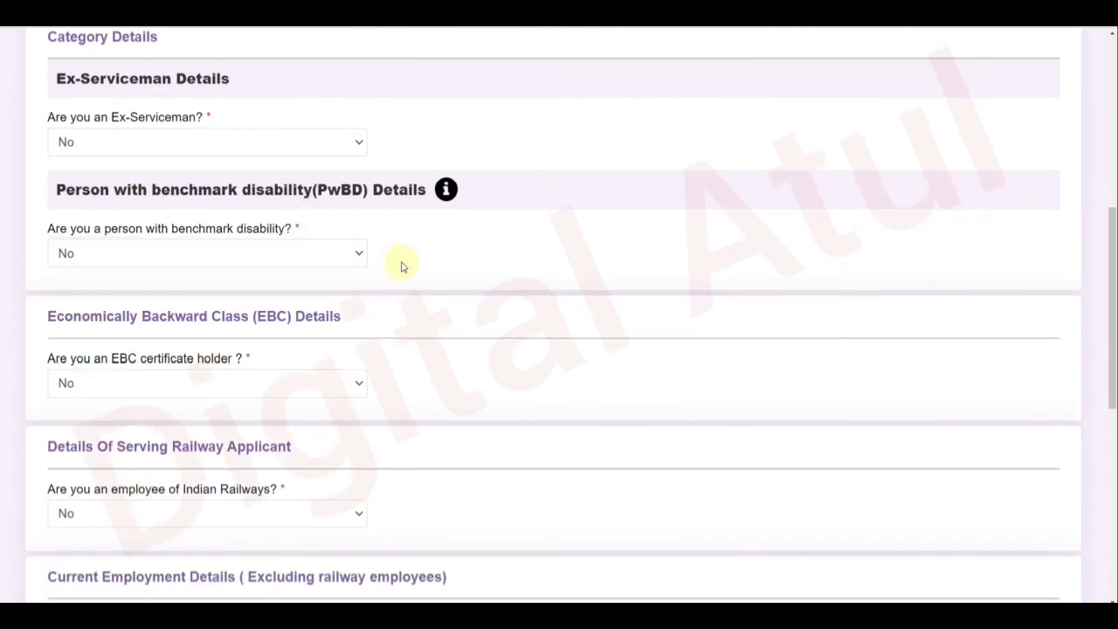
Answer Yes to holding an EBC certificate, bringing up the eligibility information notice.
scroll(402, 266, down, 2)
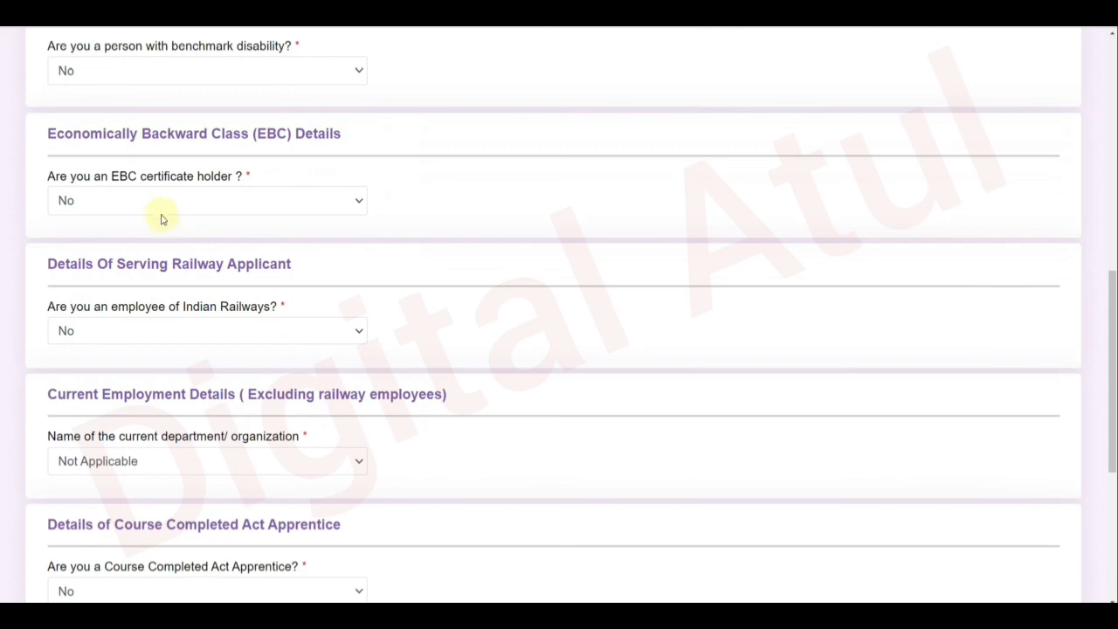
click(158, 214)
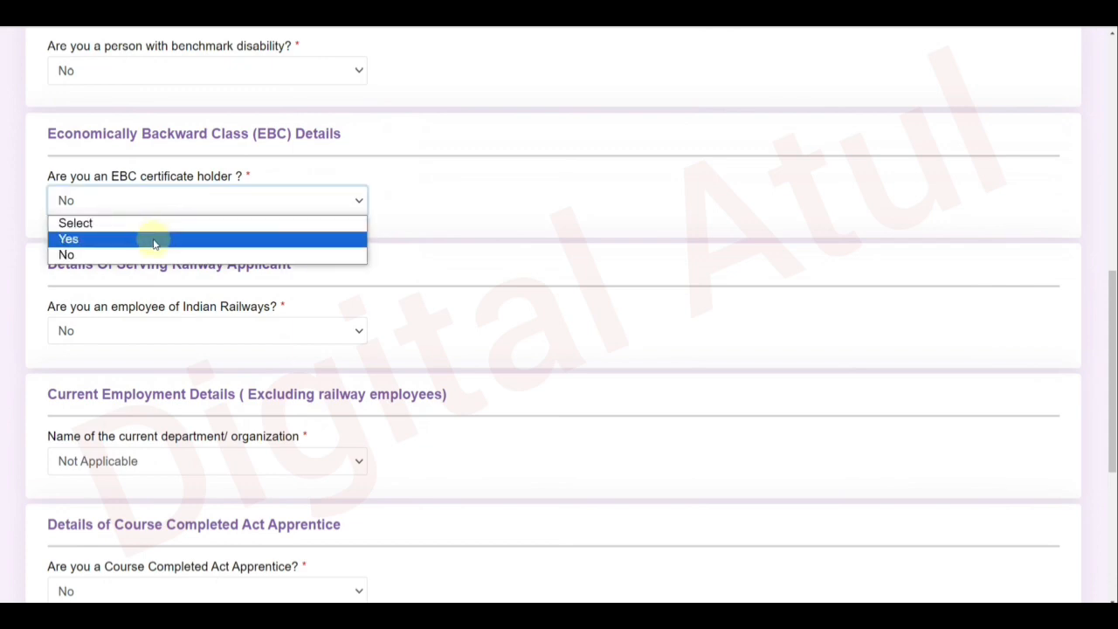
click(154, 239)
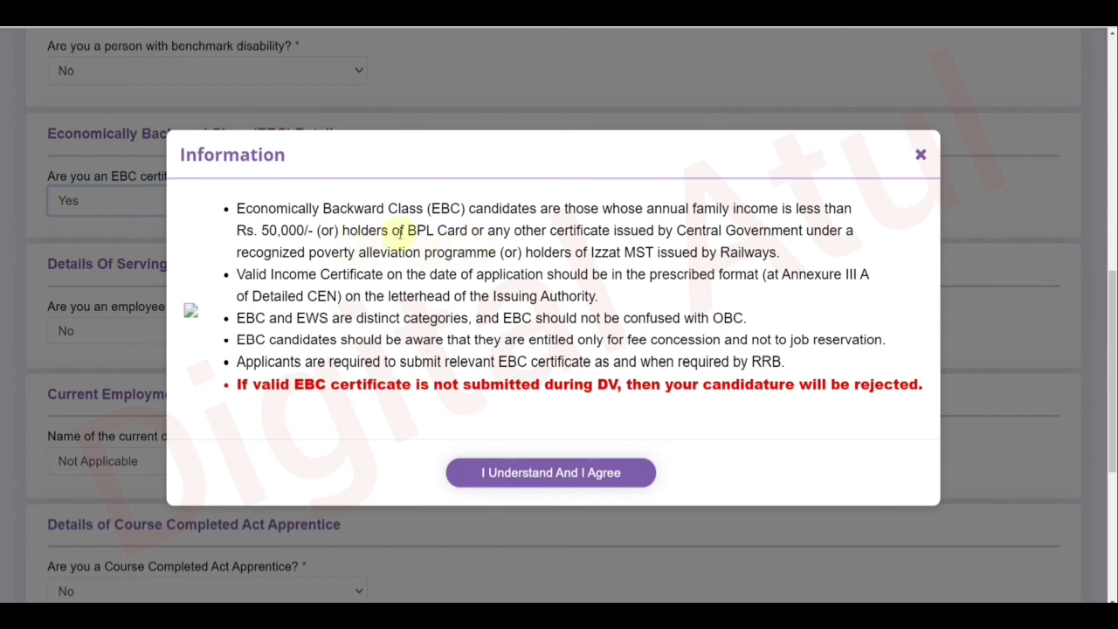
Accept the EBC notice, try Yes for fee concession, then revert EBC certificate holder to No.
drag(402, 231, 496, 231)
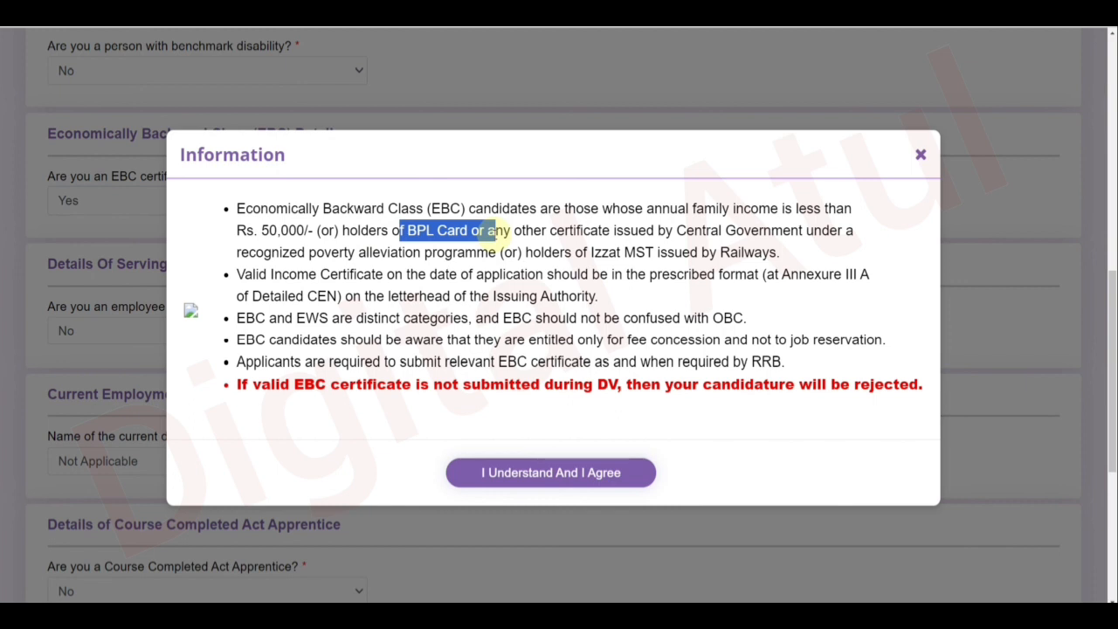
click(539, 472)
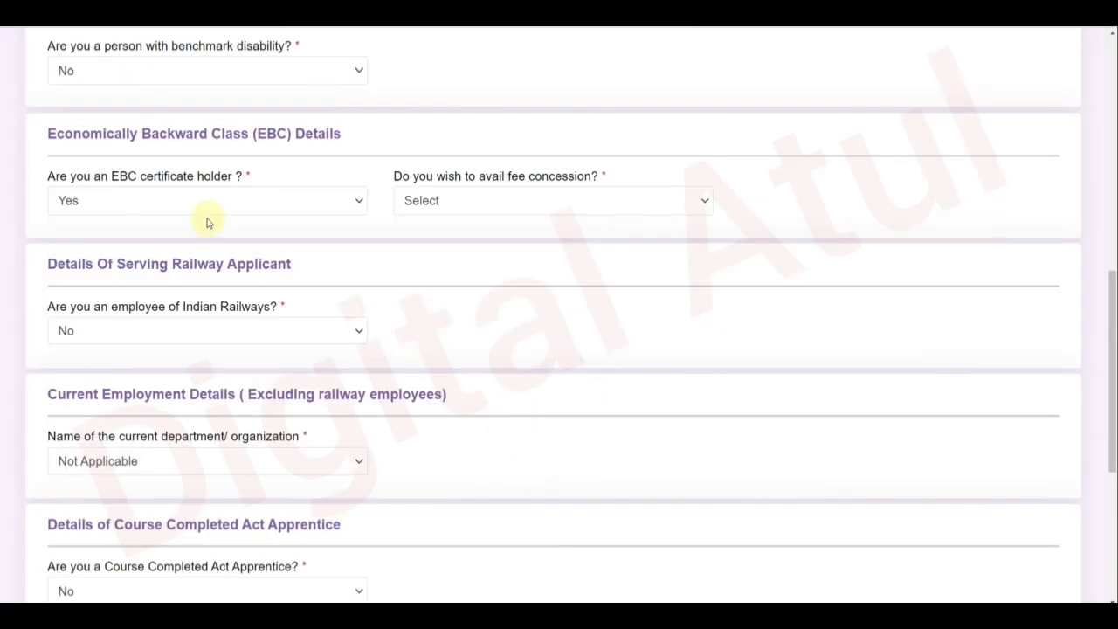
click(412, 206)
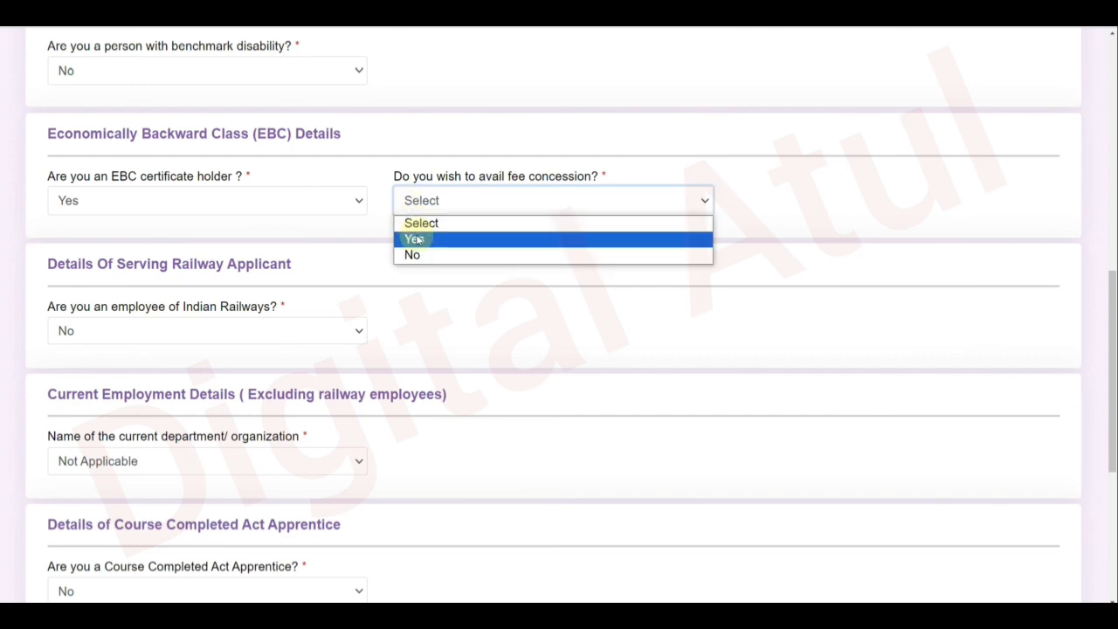
click(417, 240)
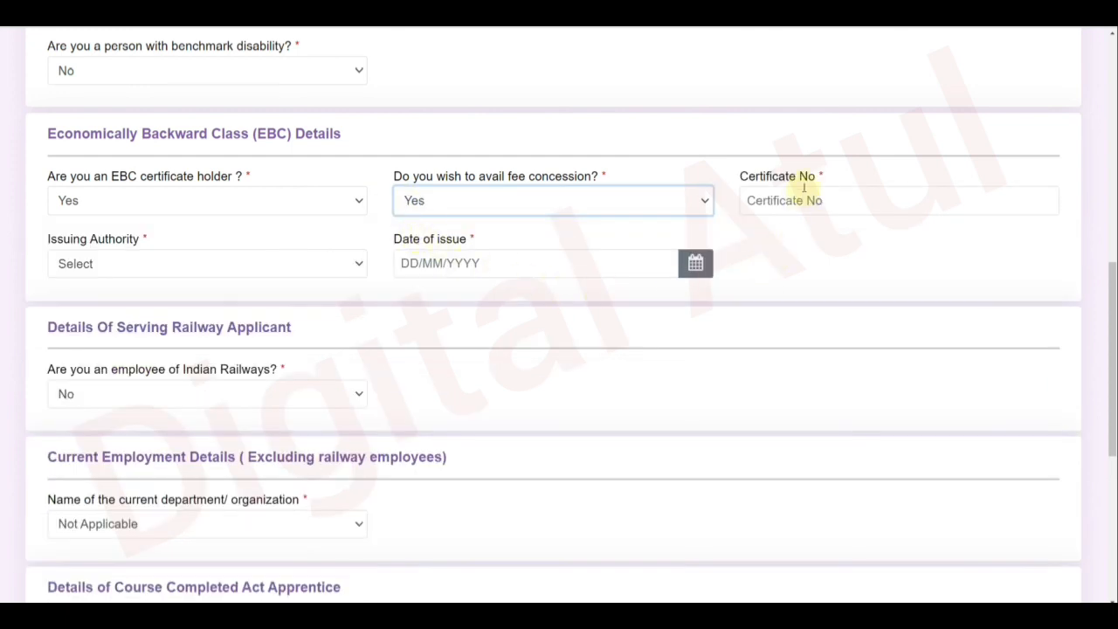
click(142, 208)
click(121, 255)
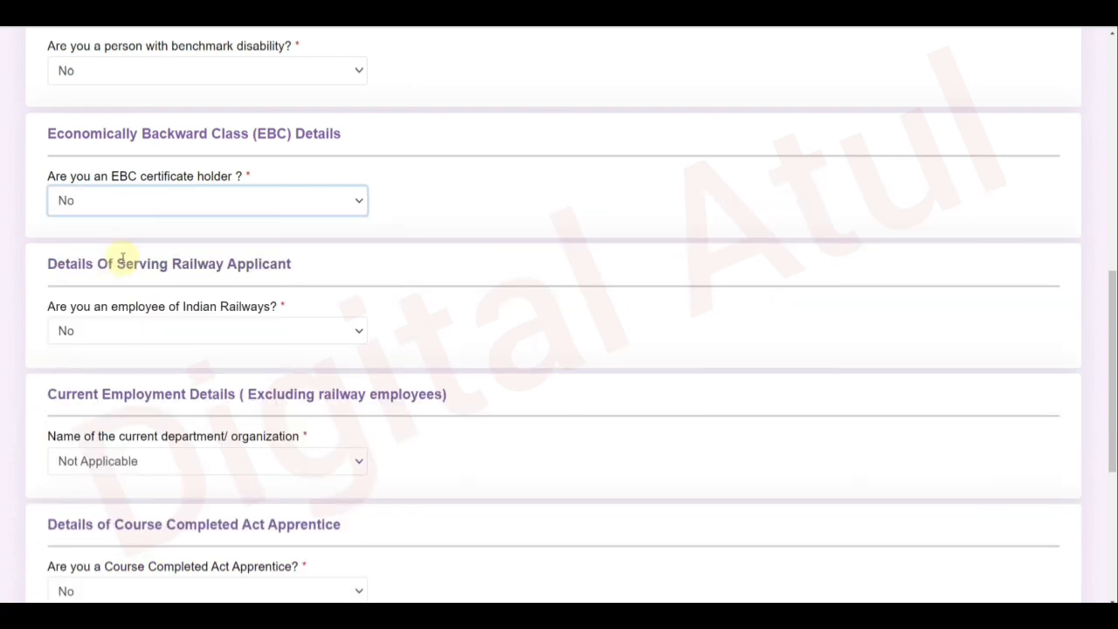
click(170, 82)
click(160, 109)
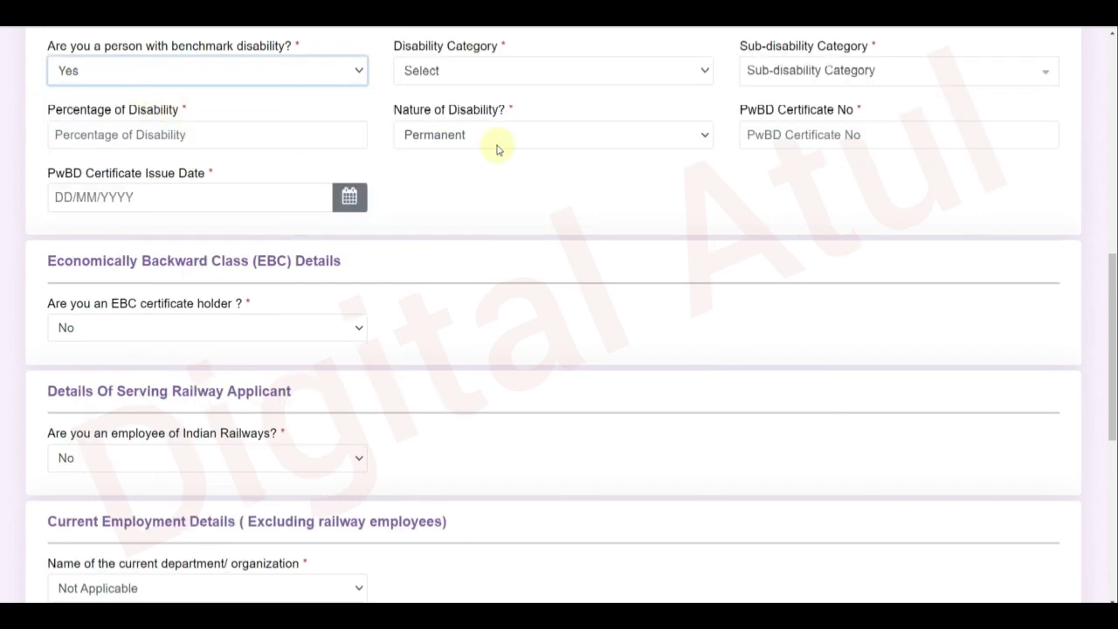
click(464, 77)
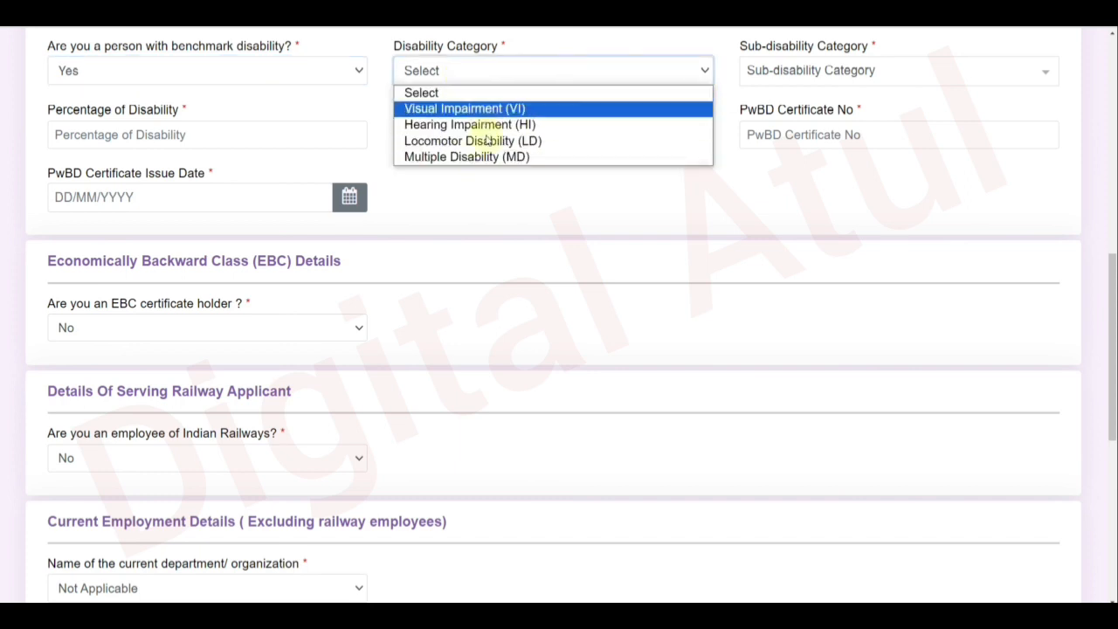
click(506, 196)
click(830, 77)
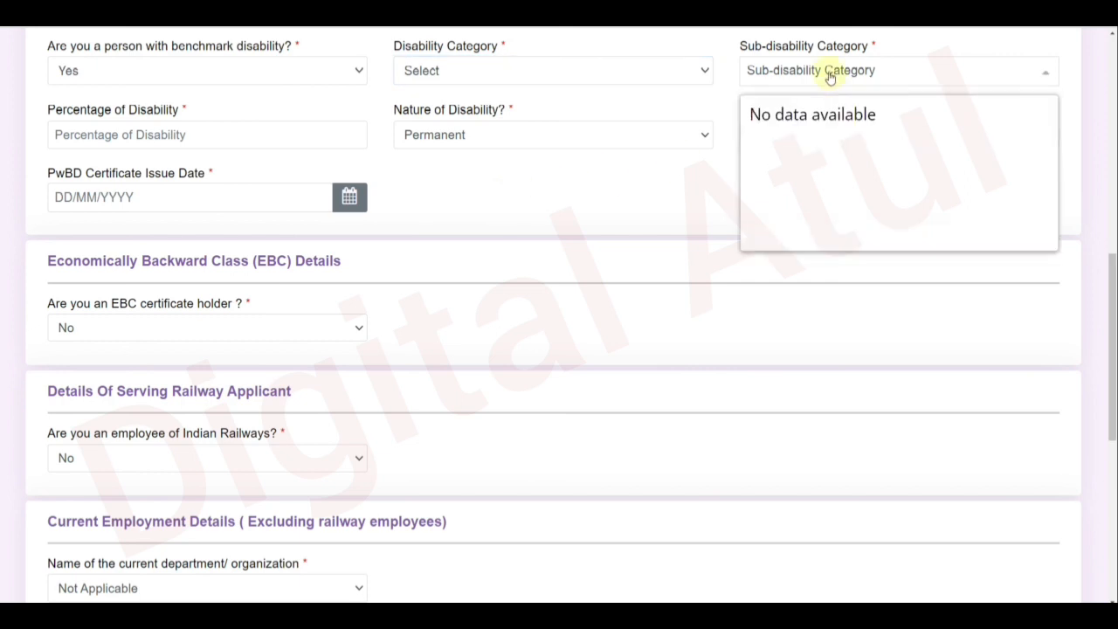
click(602, 193)
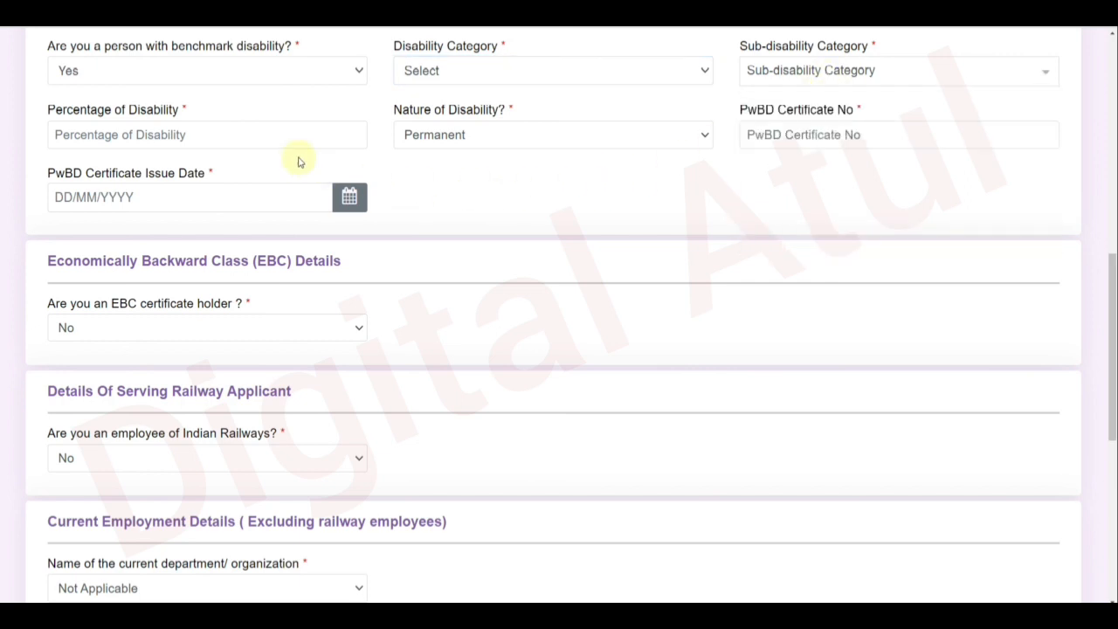
click(248, 140)
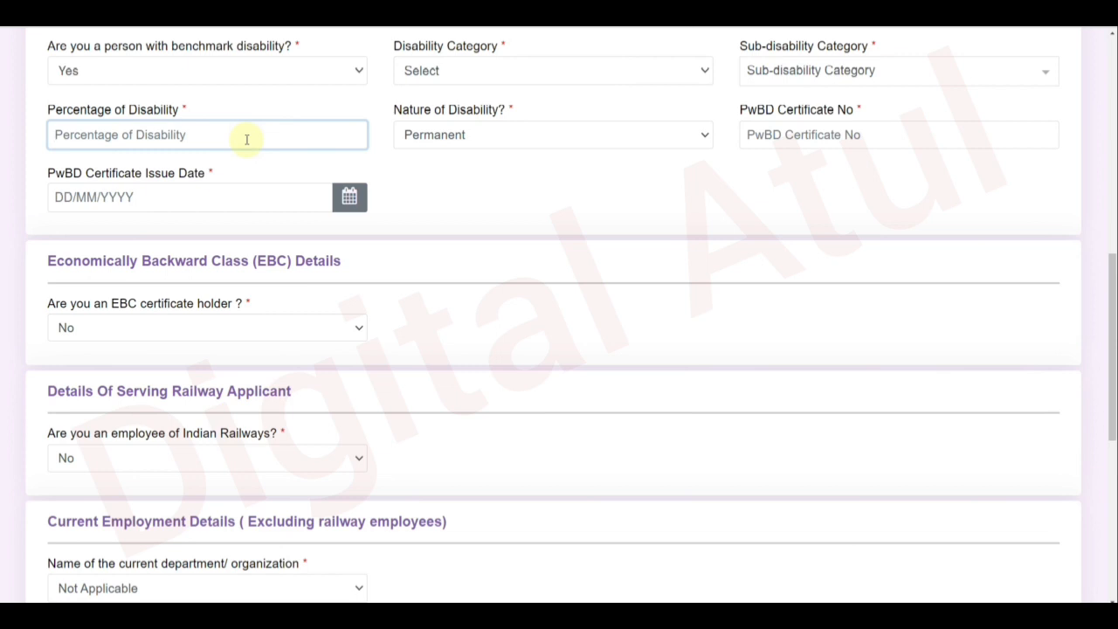
click(470, 135)
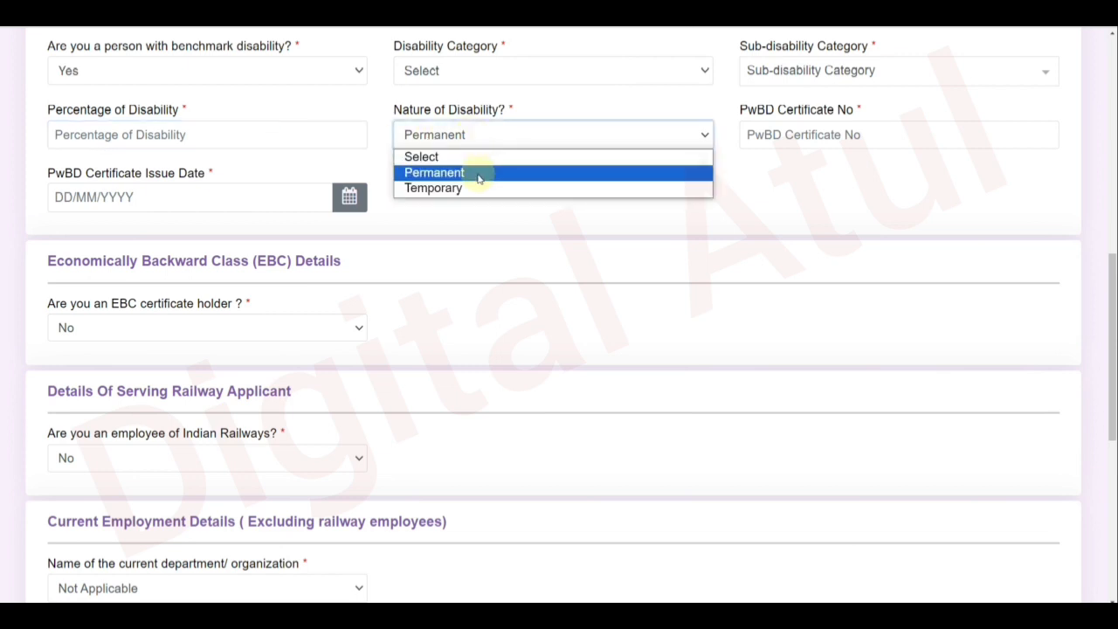
click(792, 168)
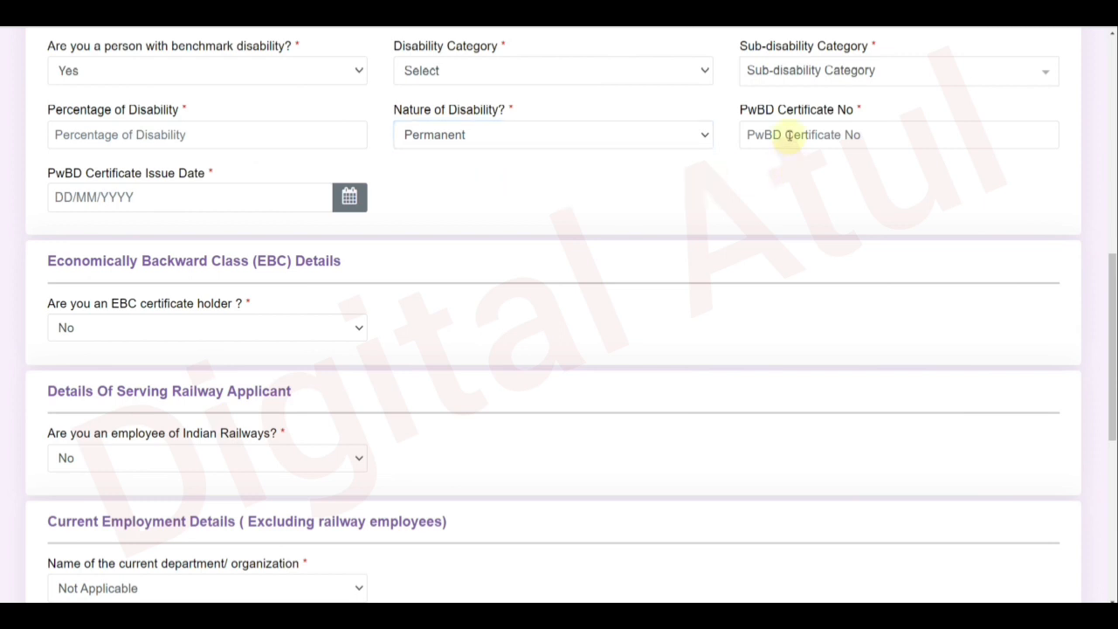
click(188, 197)
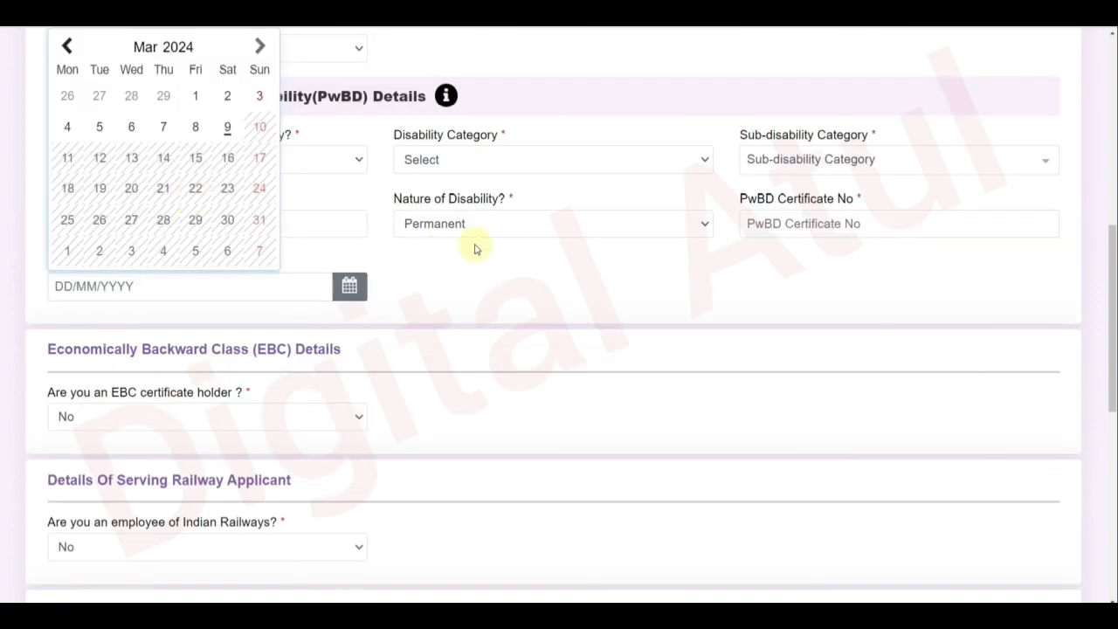
click(498, 260)
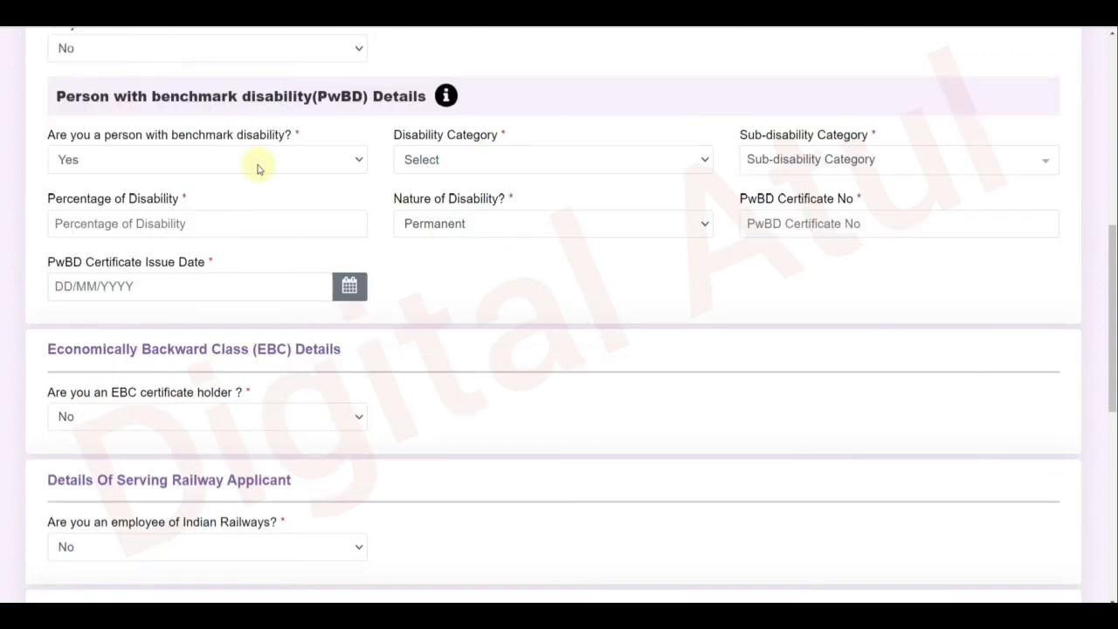
click(168, 160)
click(145, 214)
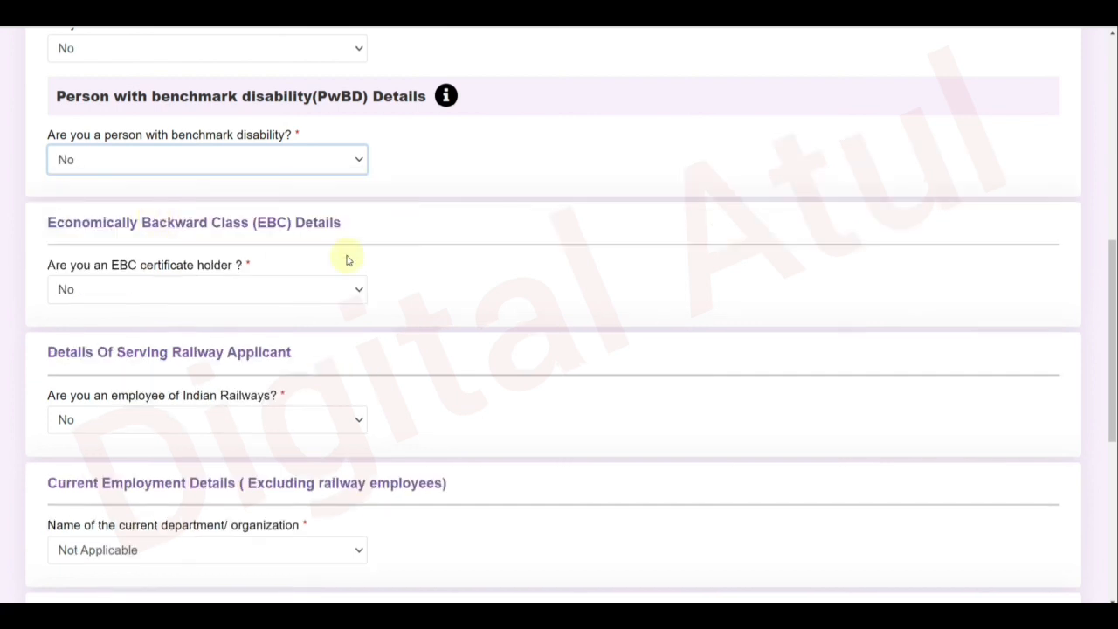
Leave Course Completed Act Apprentice at No and scroll down to the Bank Details section.
scroll(425, 272, down, 1)
scroll(422, 272, down, 3)
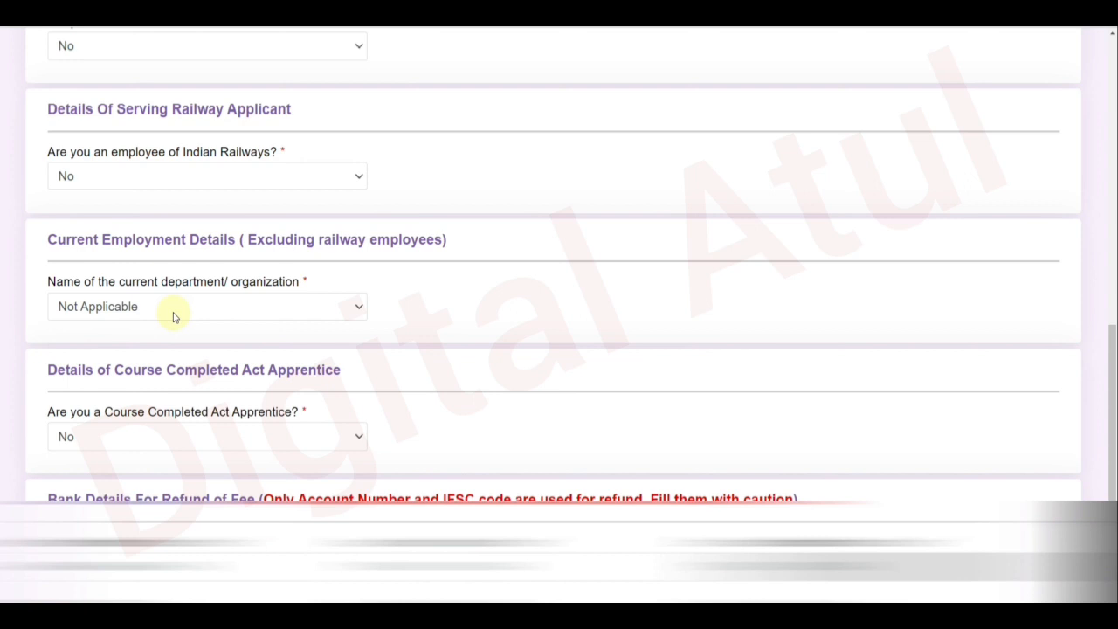
click(185, 437)
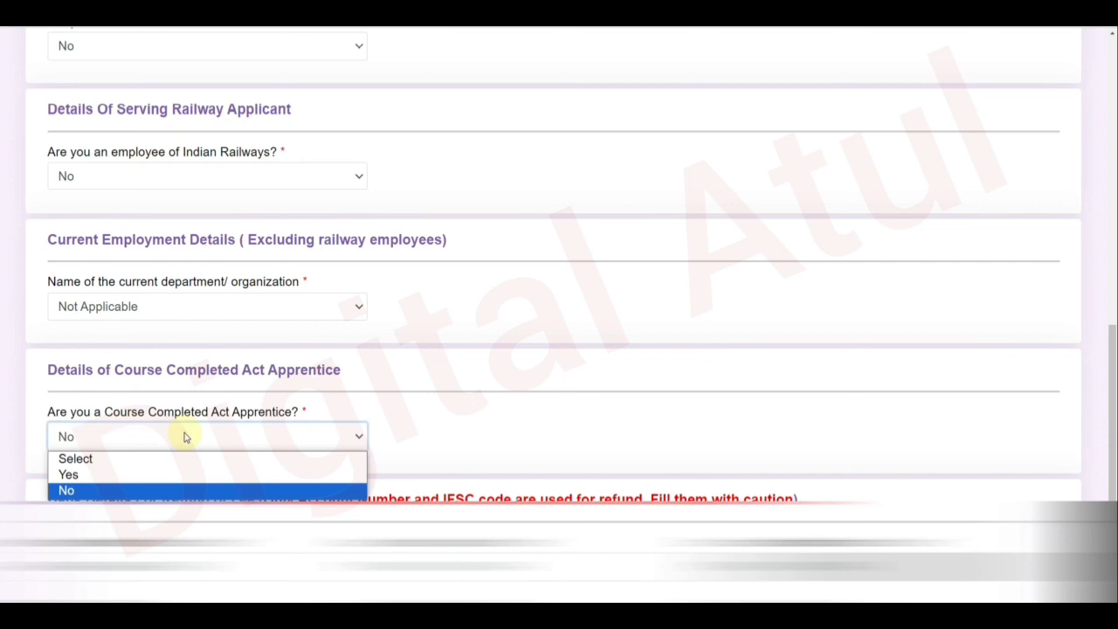
click(449, 412)
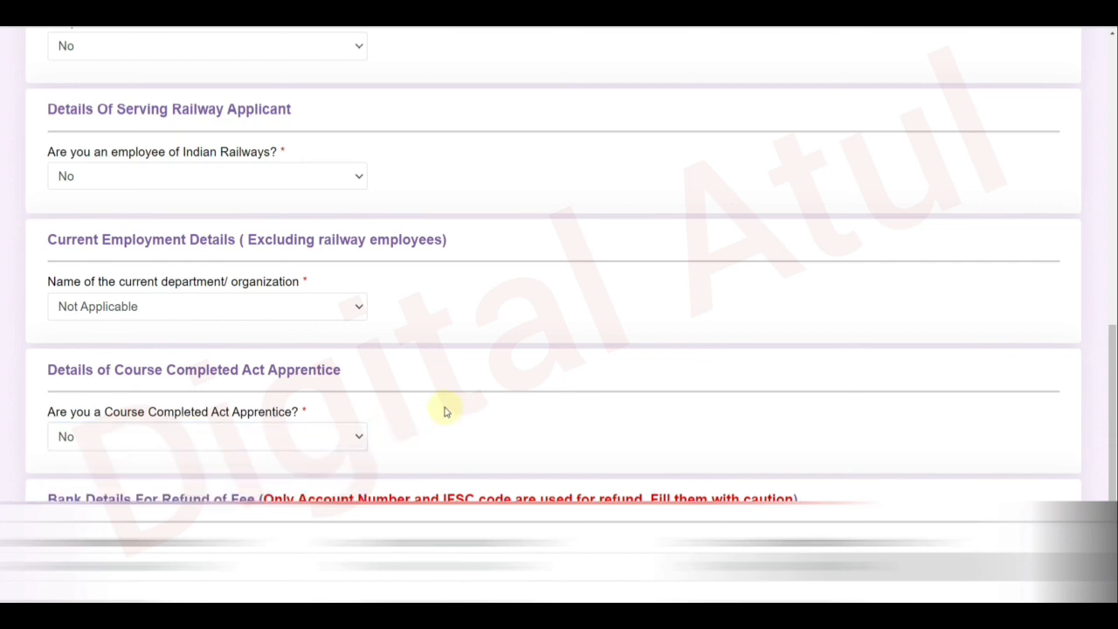
scroll(504, 518, down, 3)
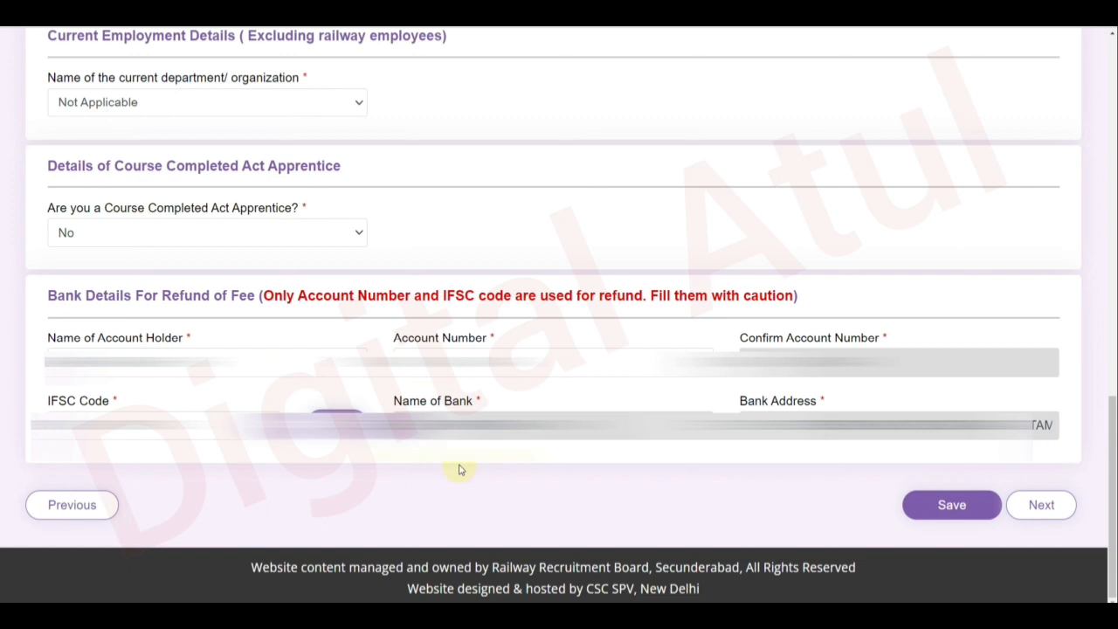
Save the Other Details page, including refund bank details, to reach Educational Qualification.
click(939, 515)
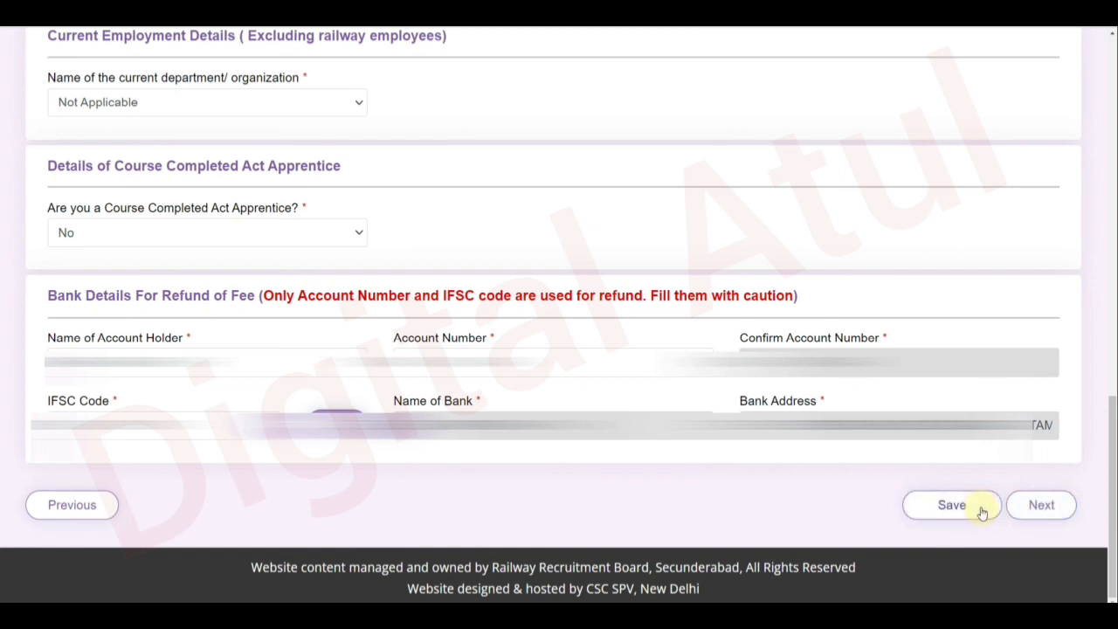
click(951, 505)
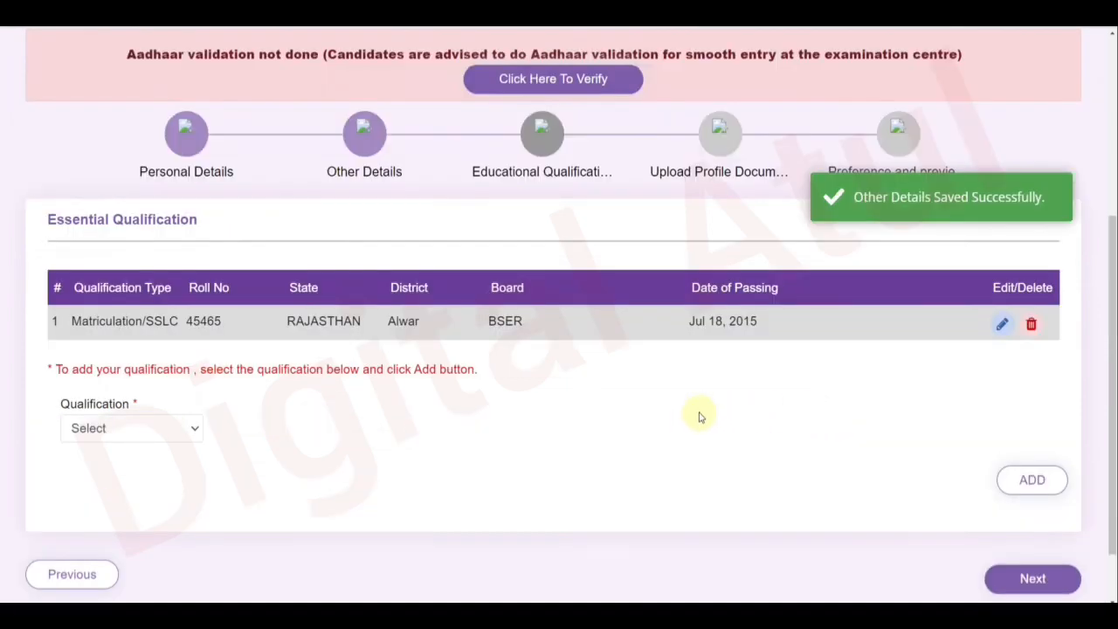
Try deleting the Matriculation/SSLC record, then open it for editing once deletion is refused.
scroll(699, 417, up, 1)
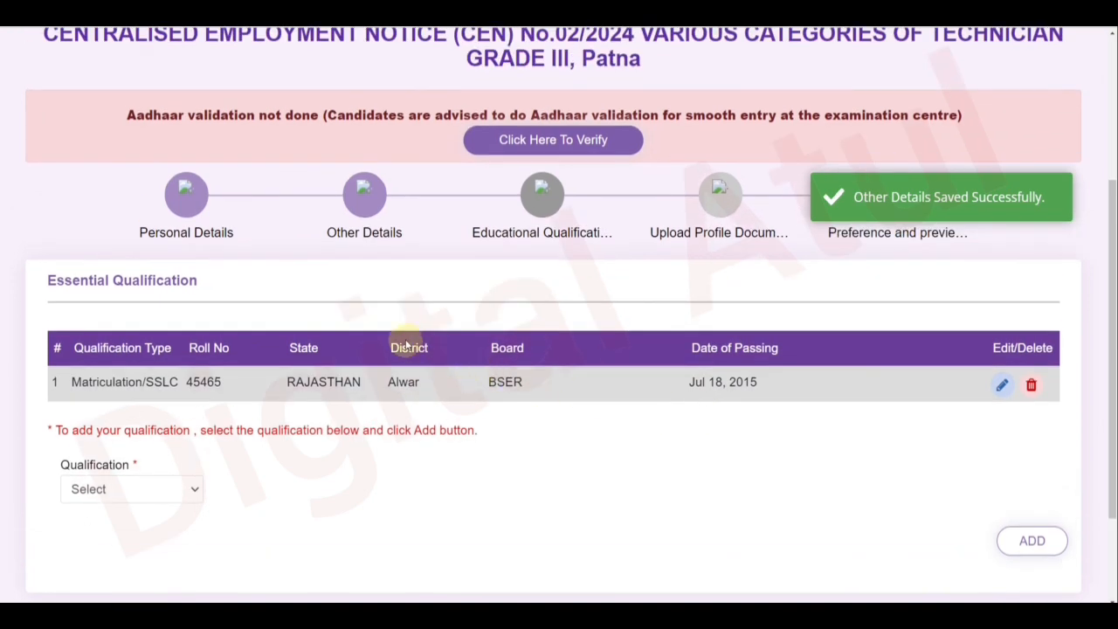
scroll(407, 347, down, 1)
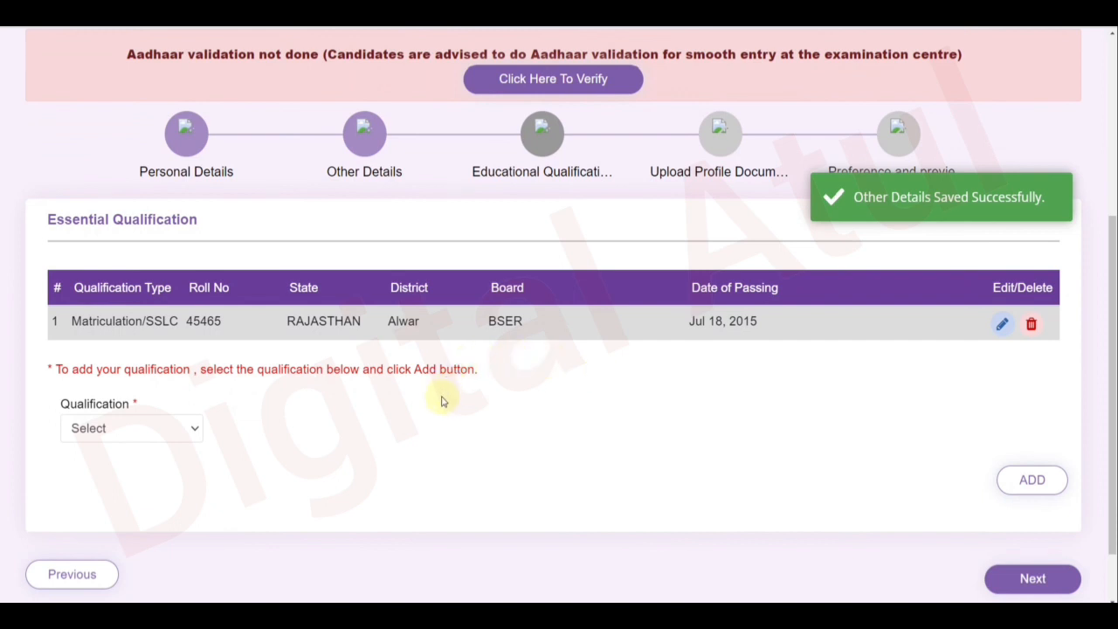
click(1031, 326)
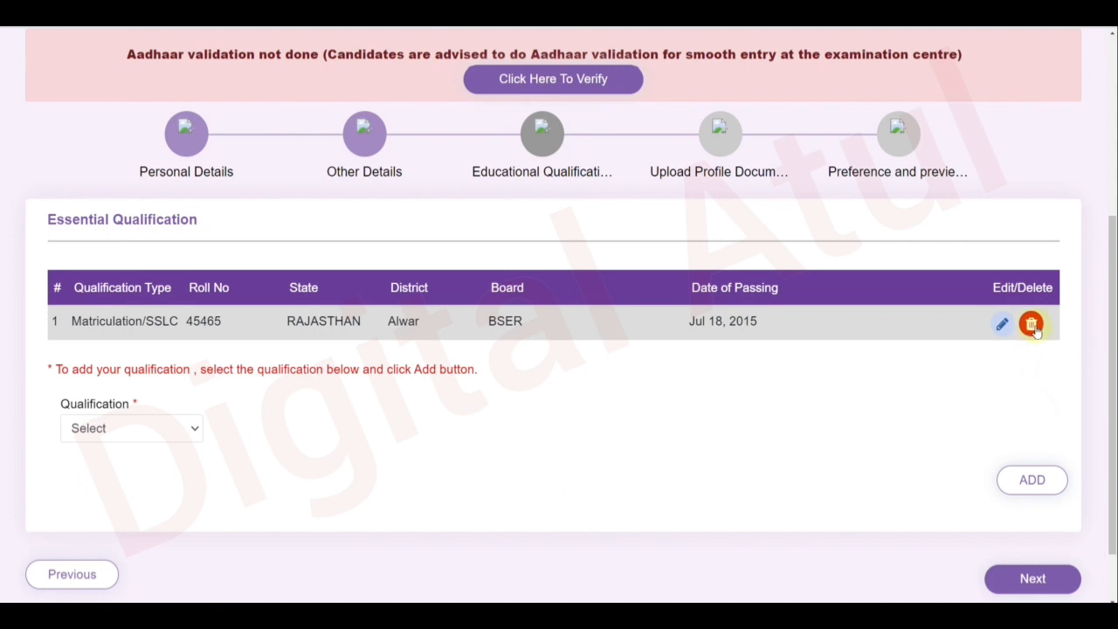
click(1032, 325)
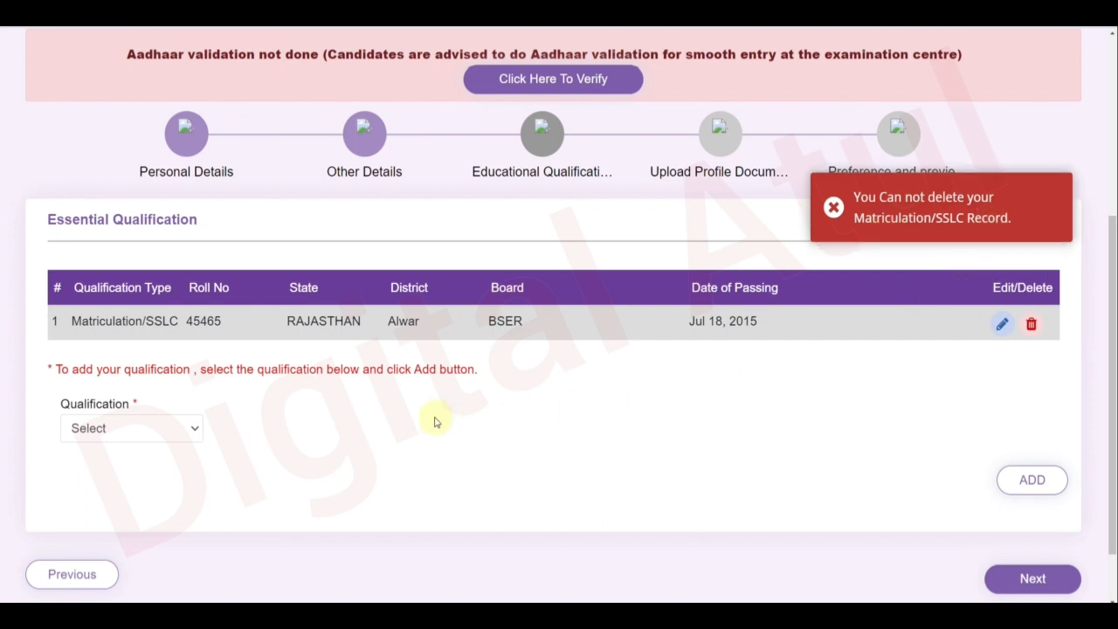
click(1003, 325)
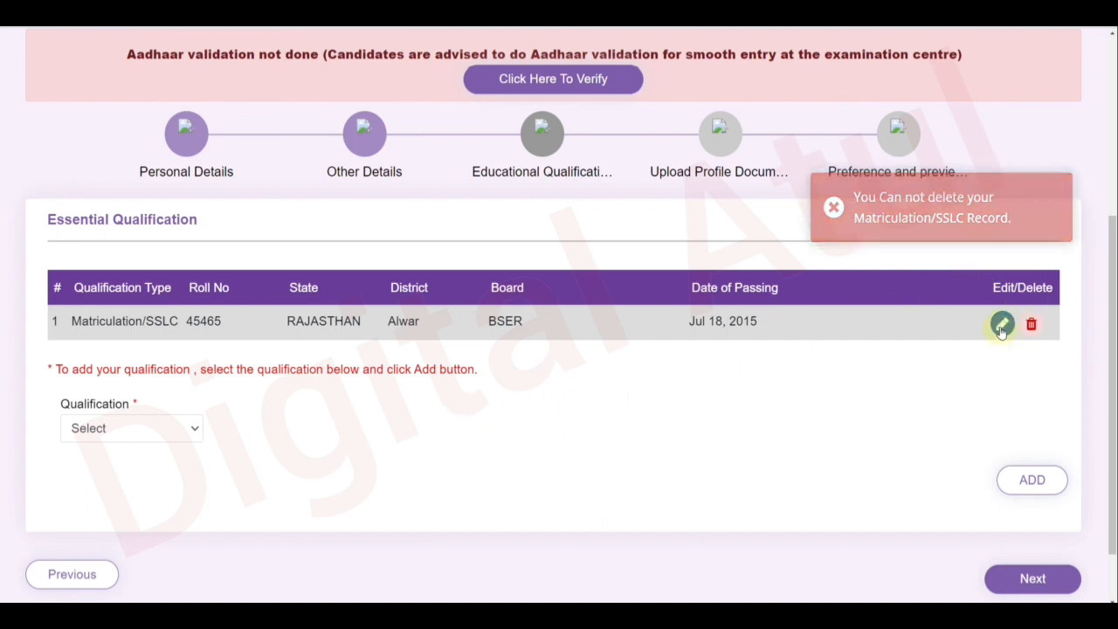
Keep RAJASTHAN, Alwar and BSER on the Matriculation/SSLC record and update it.
scroll(325, 397, down, 1)
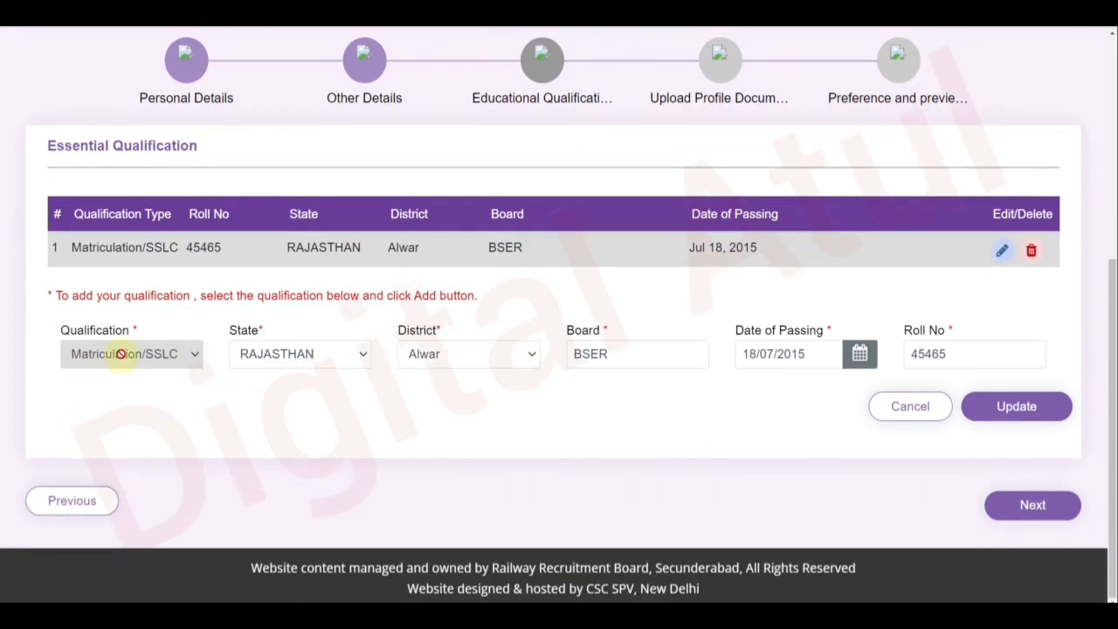
click(278, 362)
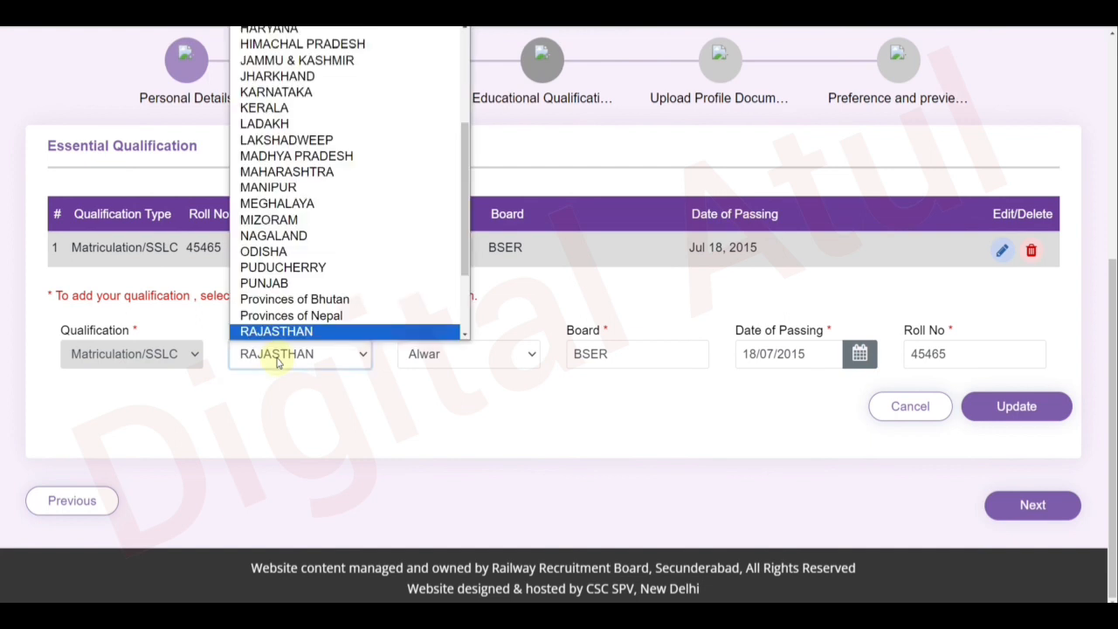
click(454, 365)
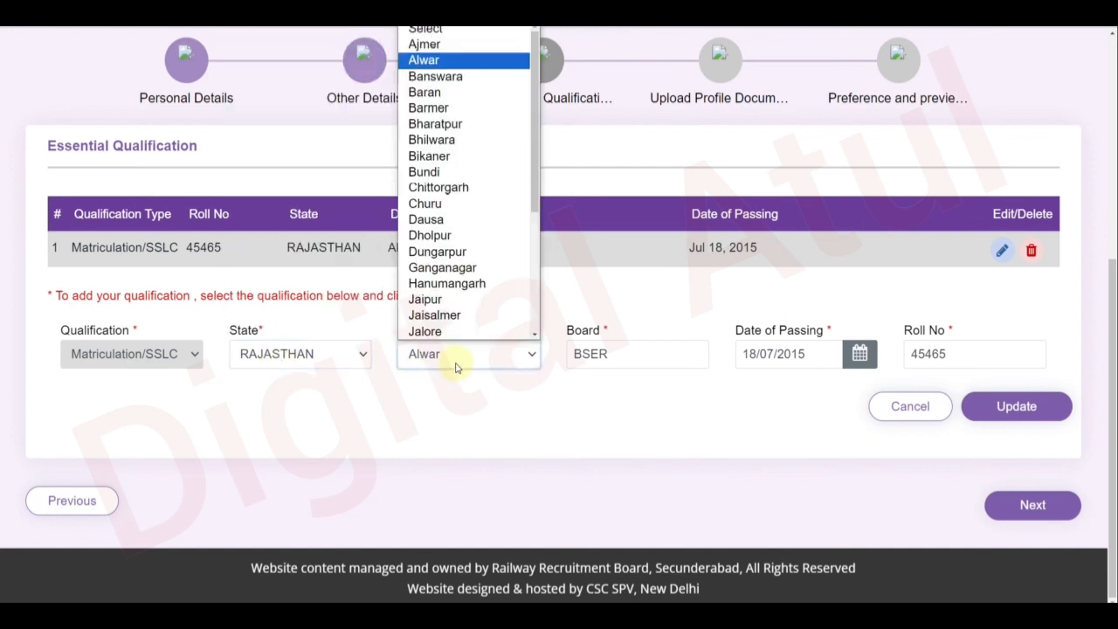
click(476, 408)
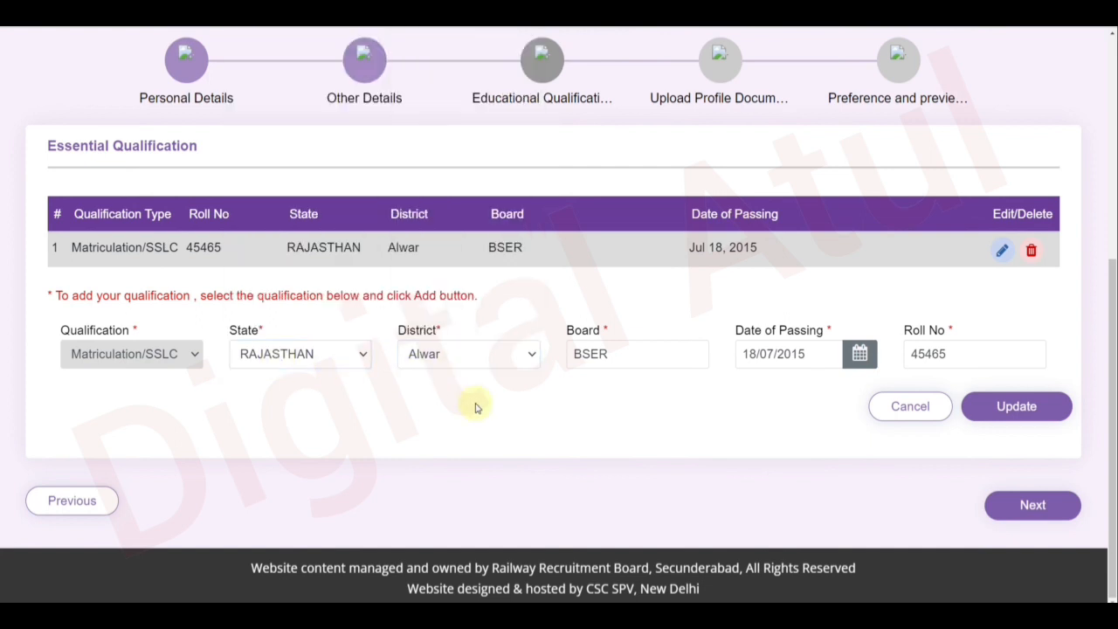
click(613, 358)
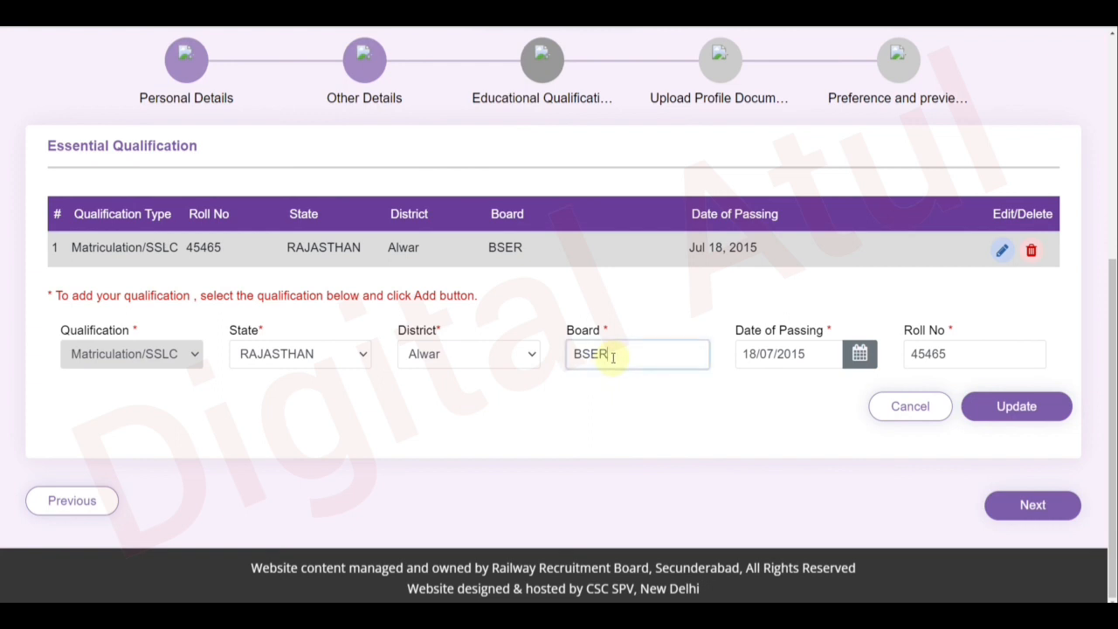
click(659, 400)
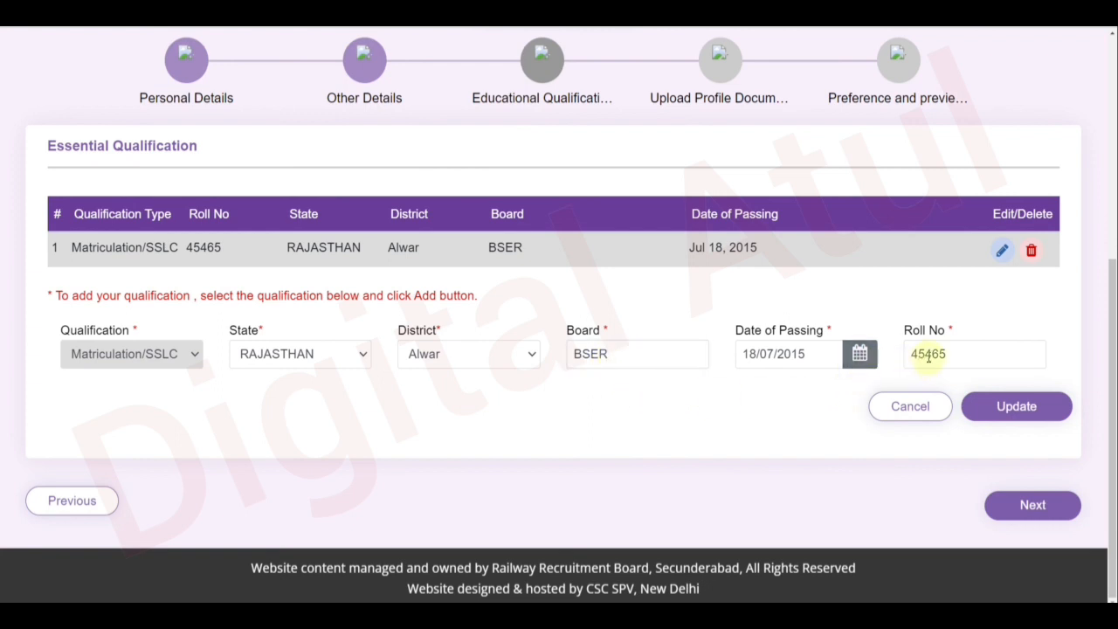
click(1001, 412)
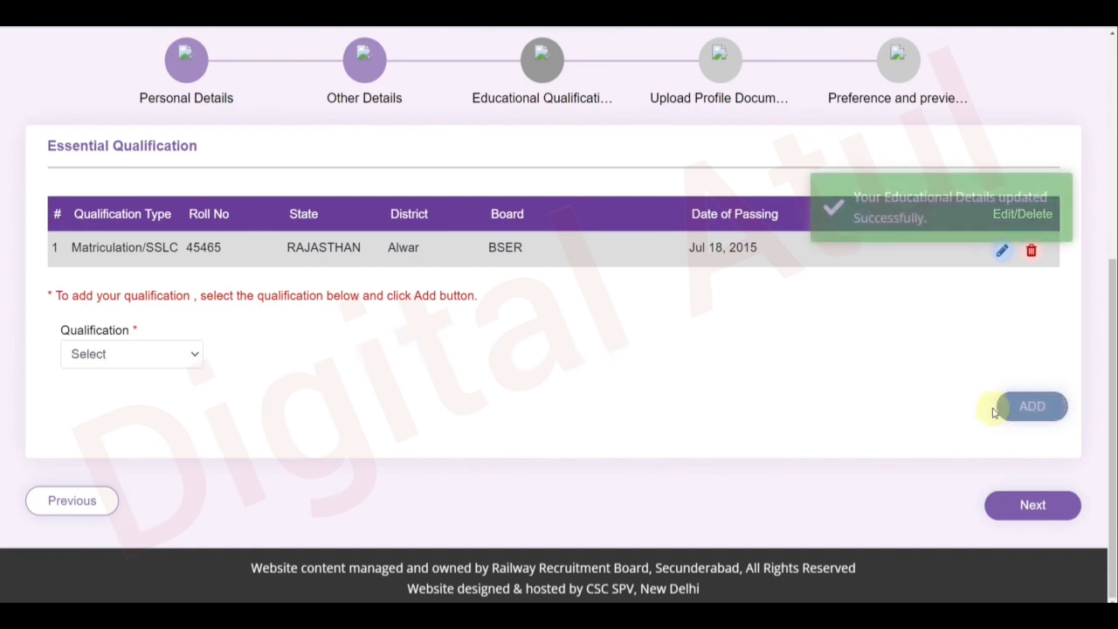
click(150, 366)
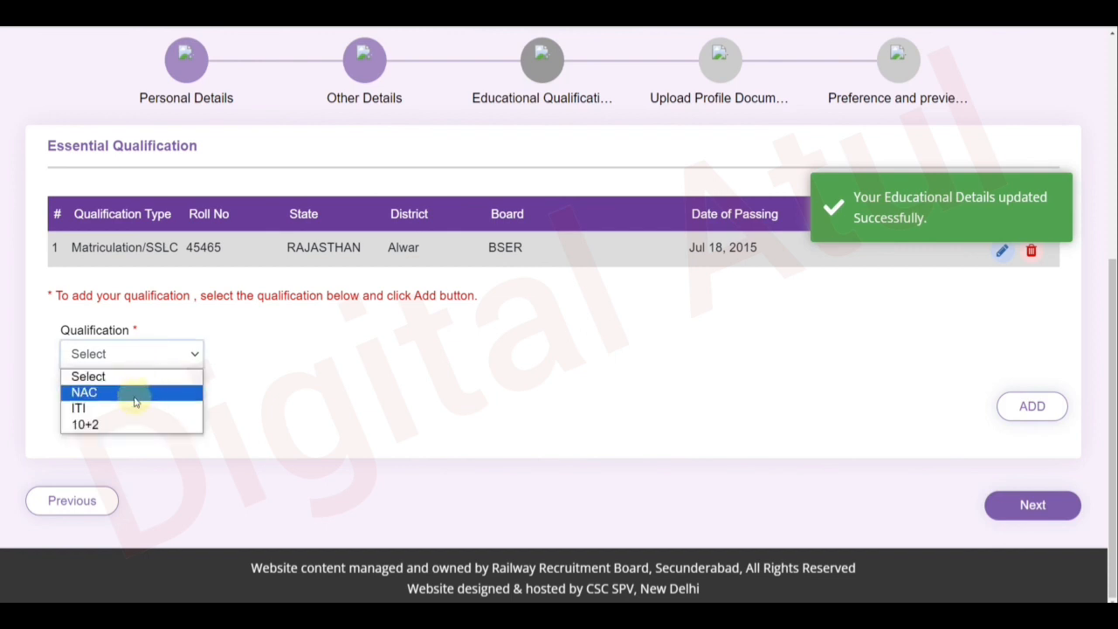
Choose NAC as the qualification and inspect its Trade, State and District lists.
click(127, 395)
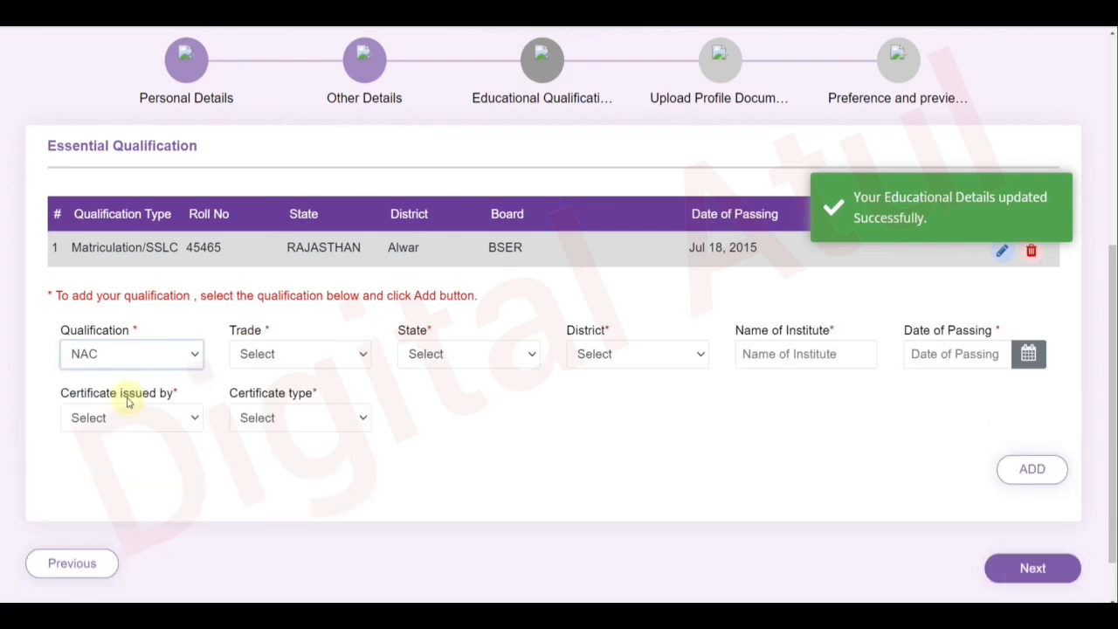
click(314, 366)
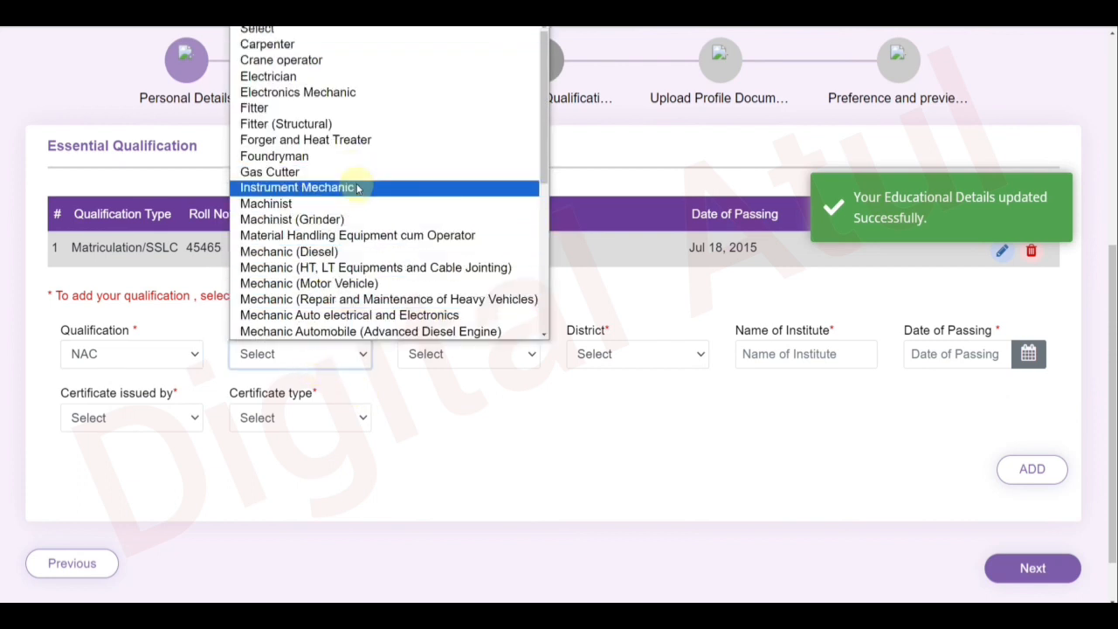
scroll(357, 185, down, 3)
scroll(357, 185, down, 2)
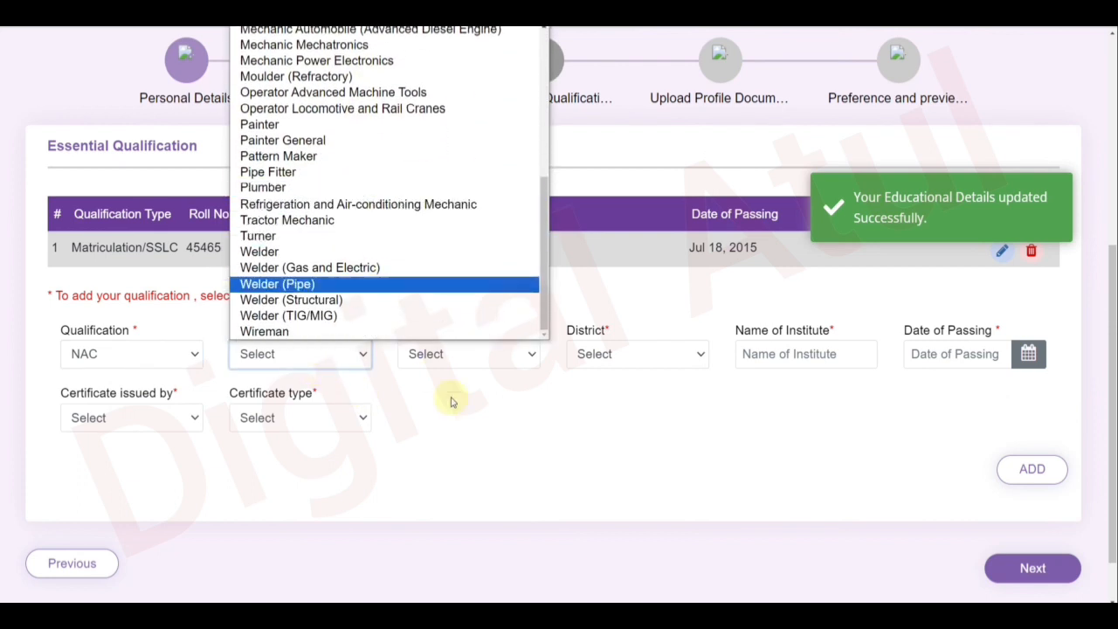
click(485, 441)
click(459, 367)
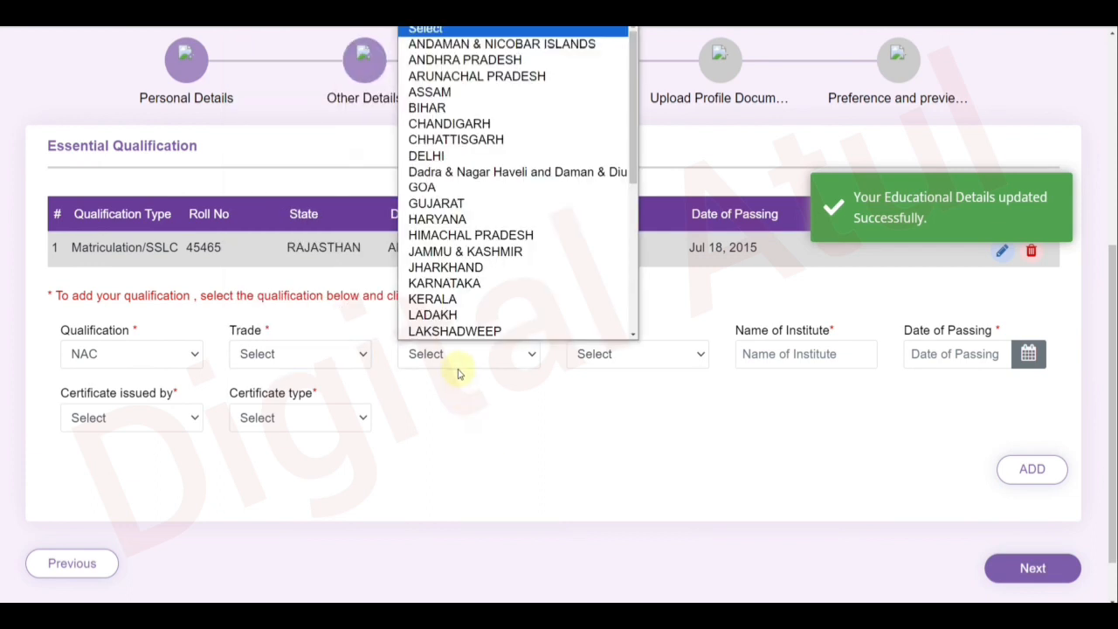
click(592, 402)
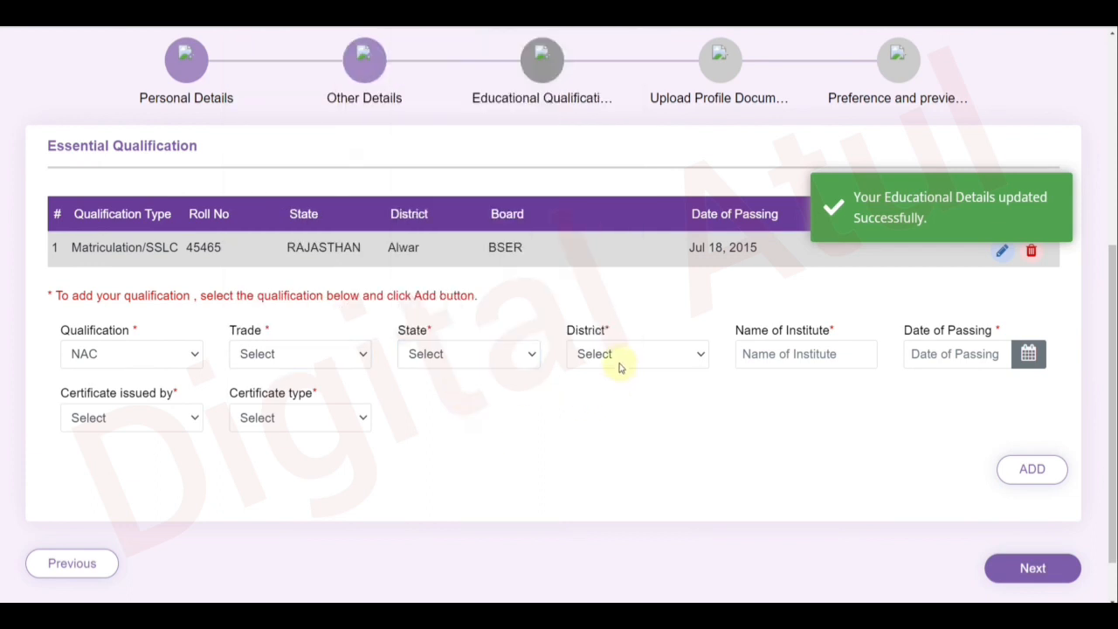
click(620, 362)
click(686, 409)
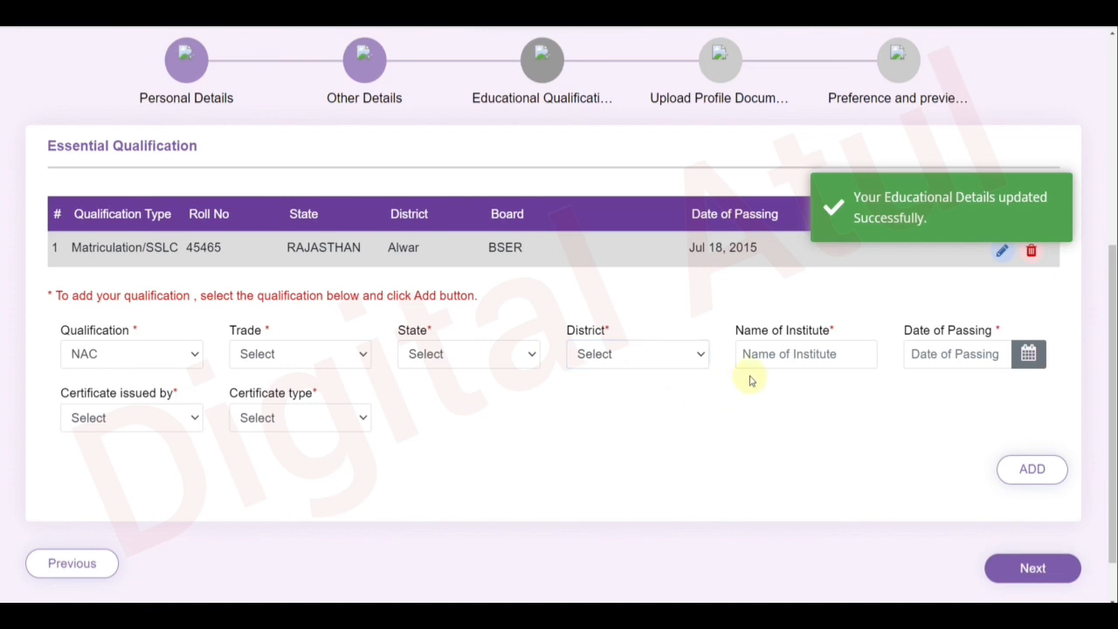
Inspect the NAC institute, passing date, certificate issuer and certificate type fields without changes.
click(773, 350)
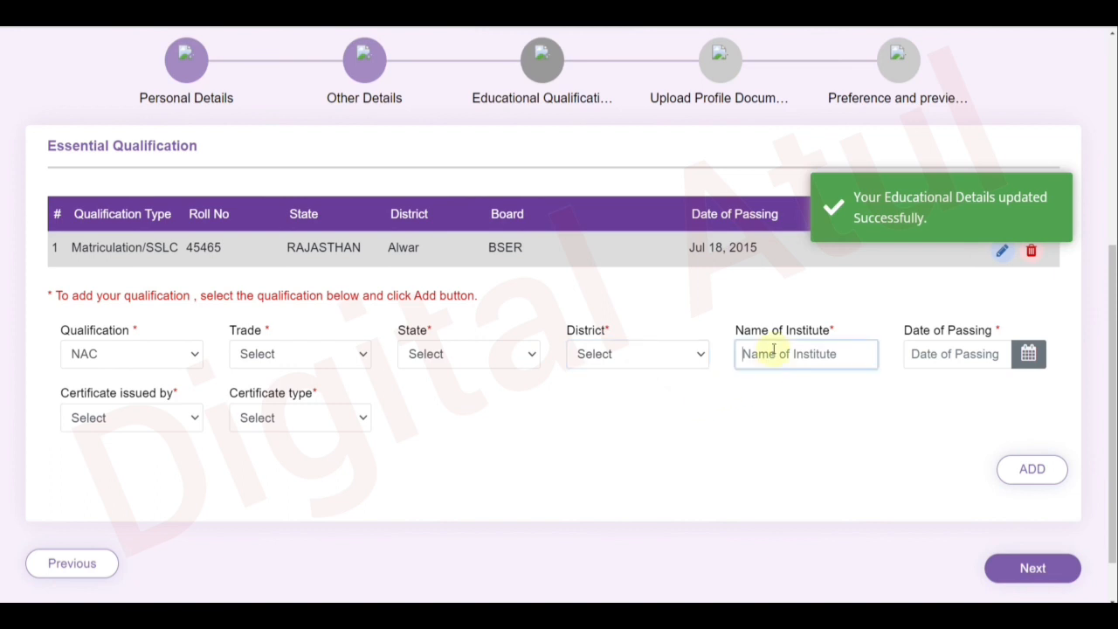
click(941, 356)
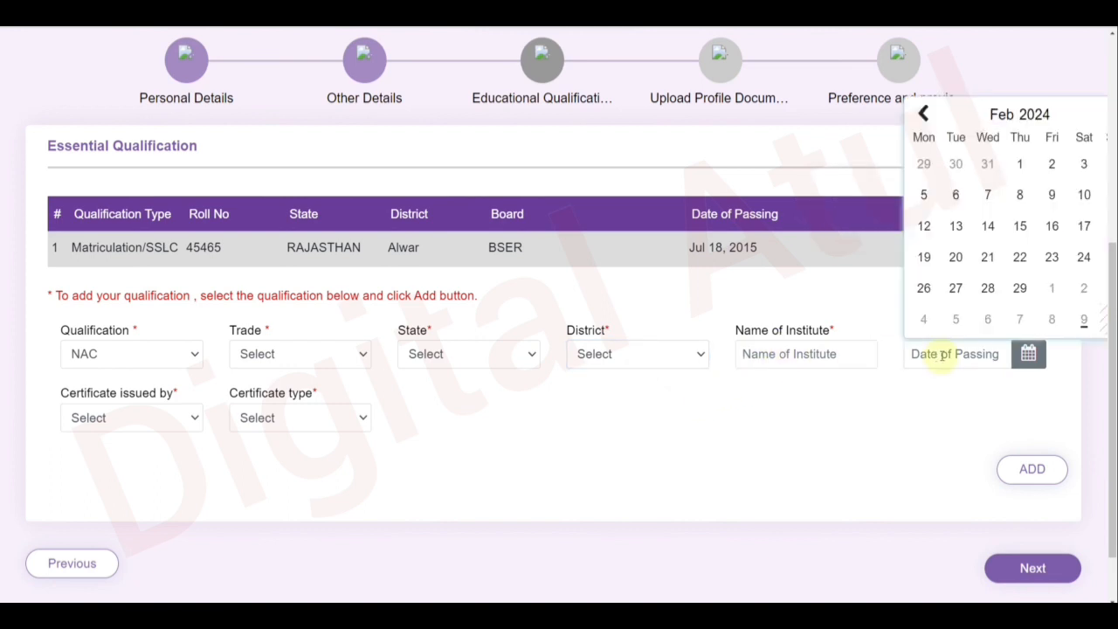
click(137, 428)
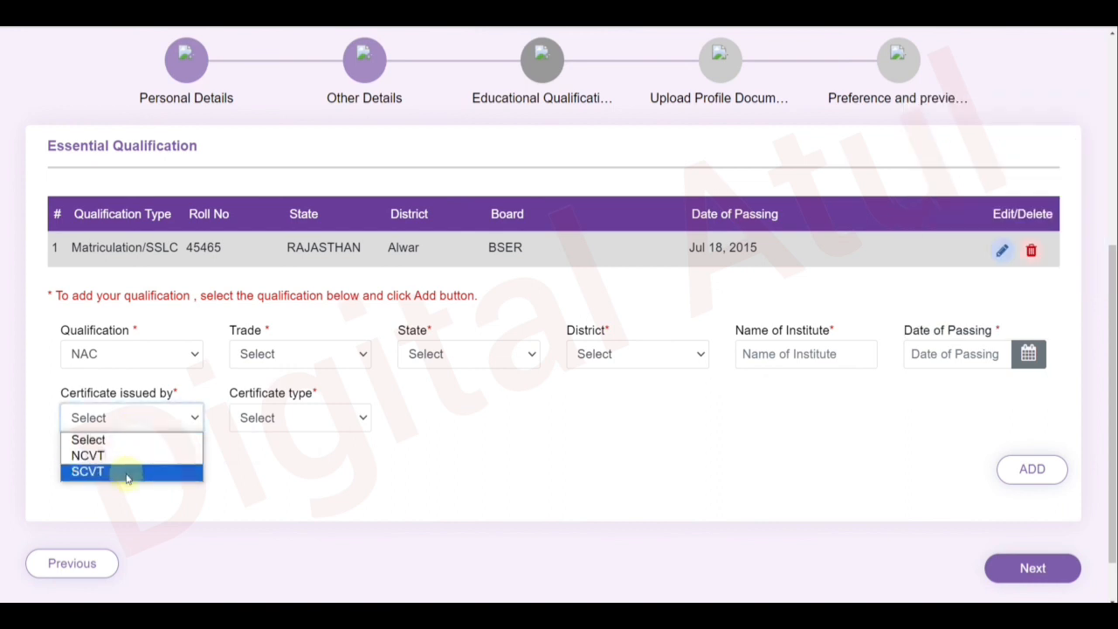
click(288, 463)
click(295, 425)
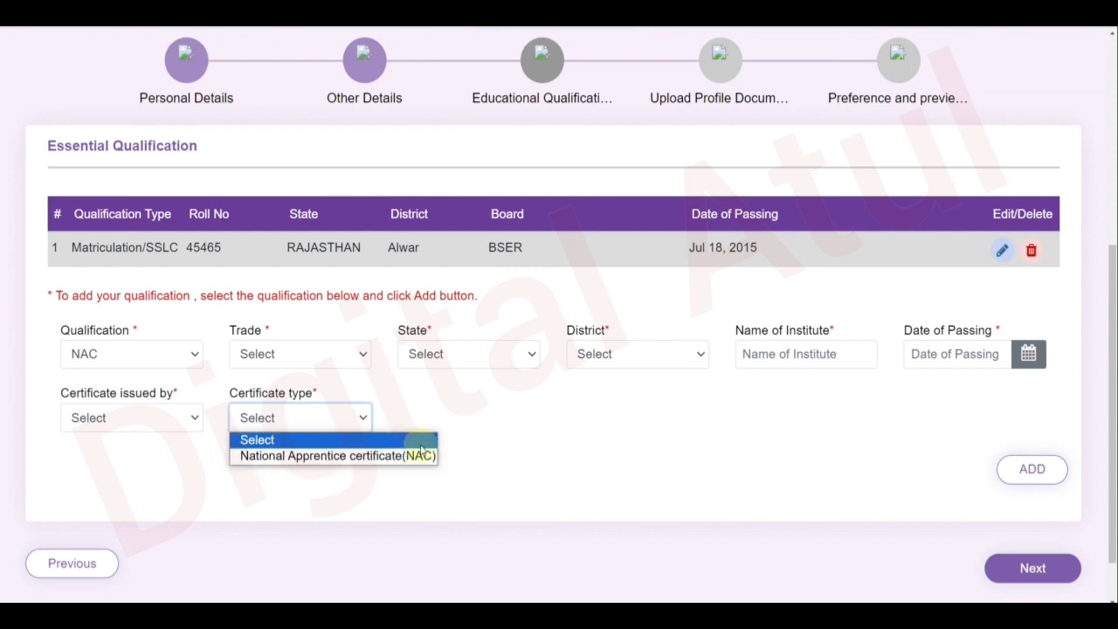
click(489, 434)
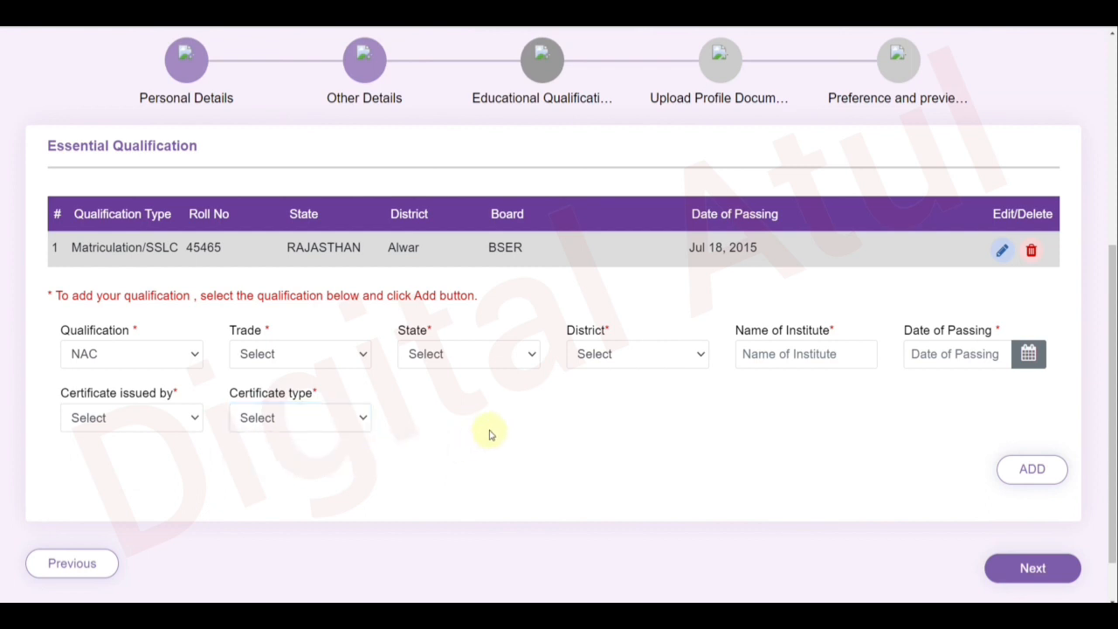
click(111, 362)
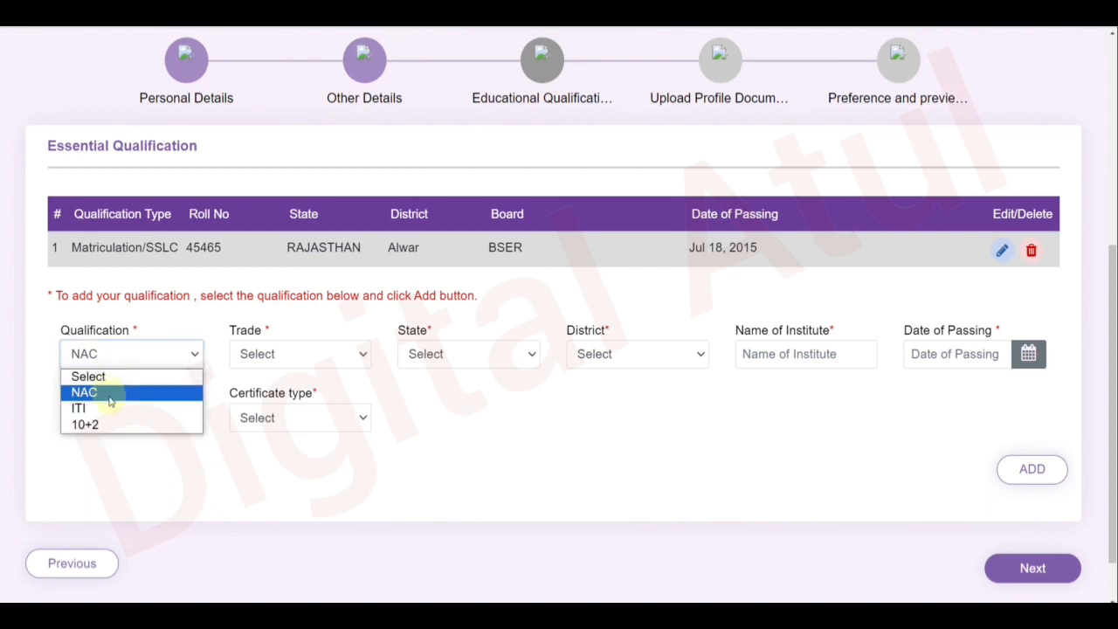
Switch the qualification to ITI and browse its trade, state and district lists.
click(114, 407)
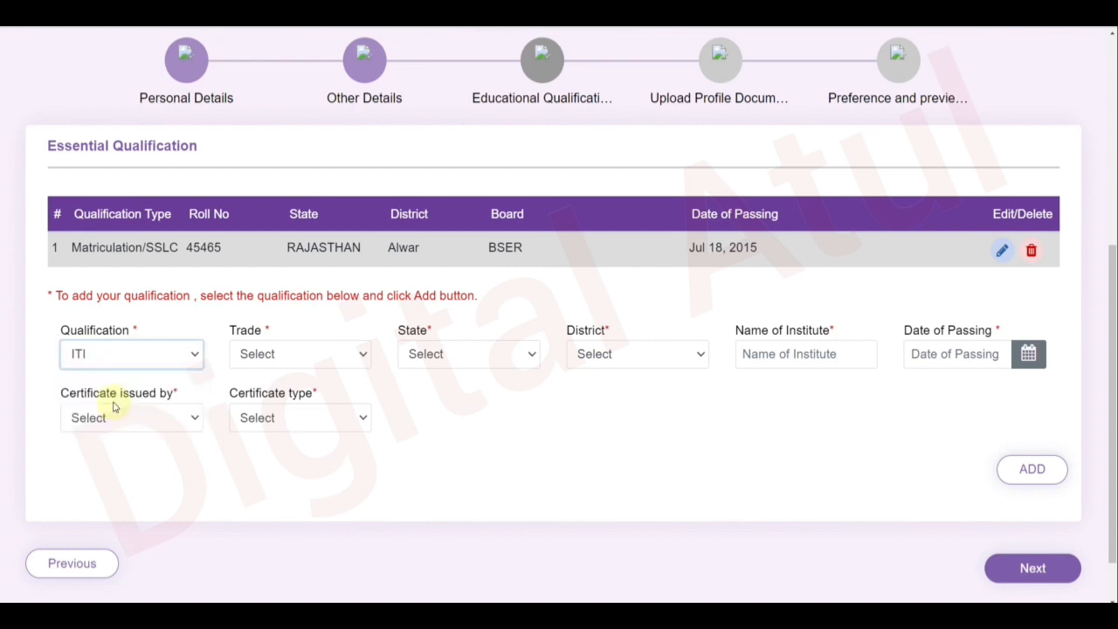
click(283, 359)
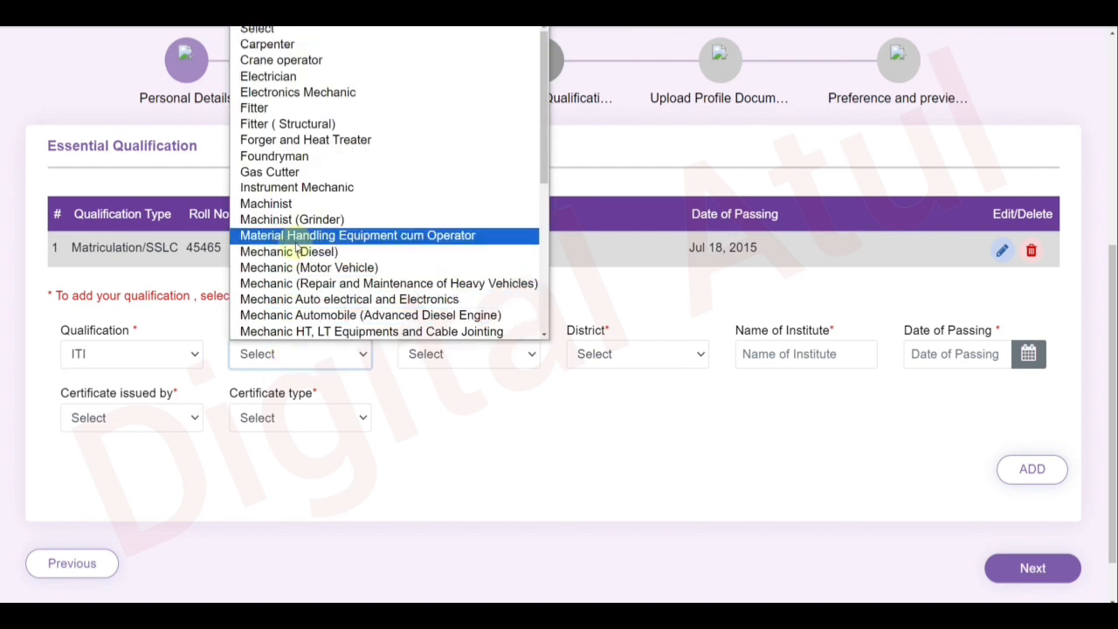
click(513, 449)
click(475, 359)
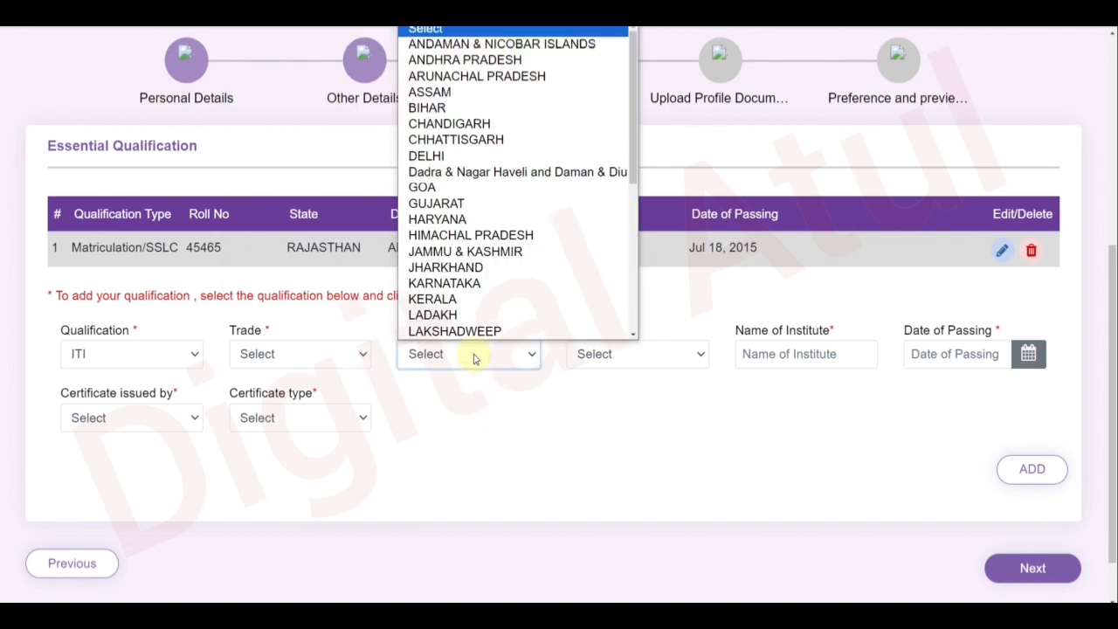
click(579, 368)
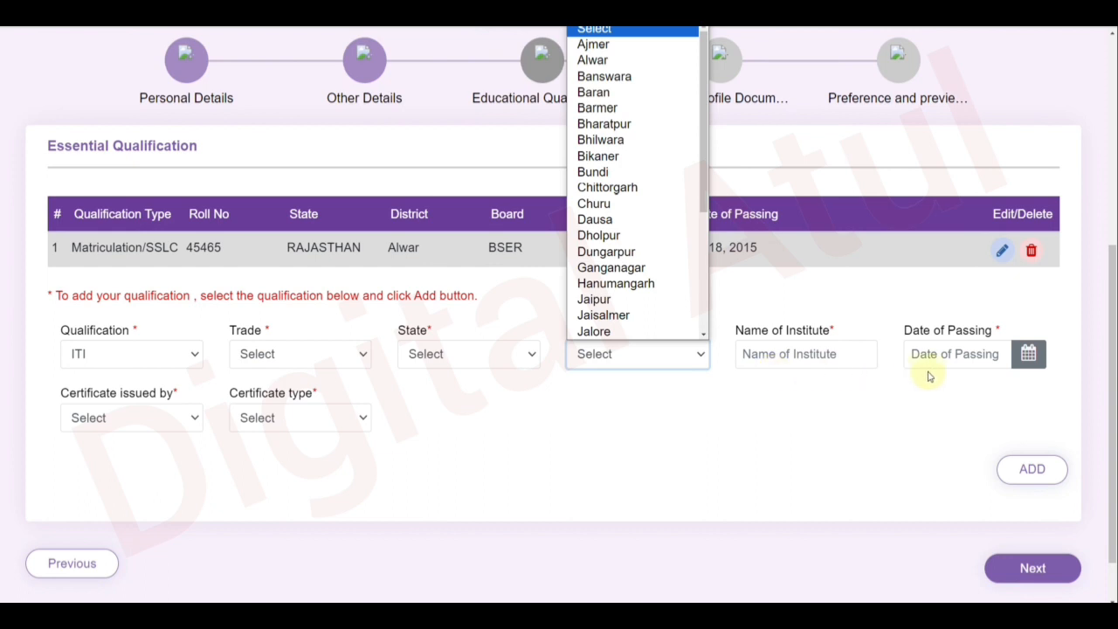
Set the certificate issuer to NCVT and type to National Trade certificate(NTC).
click(158, 428)
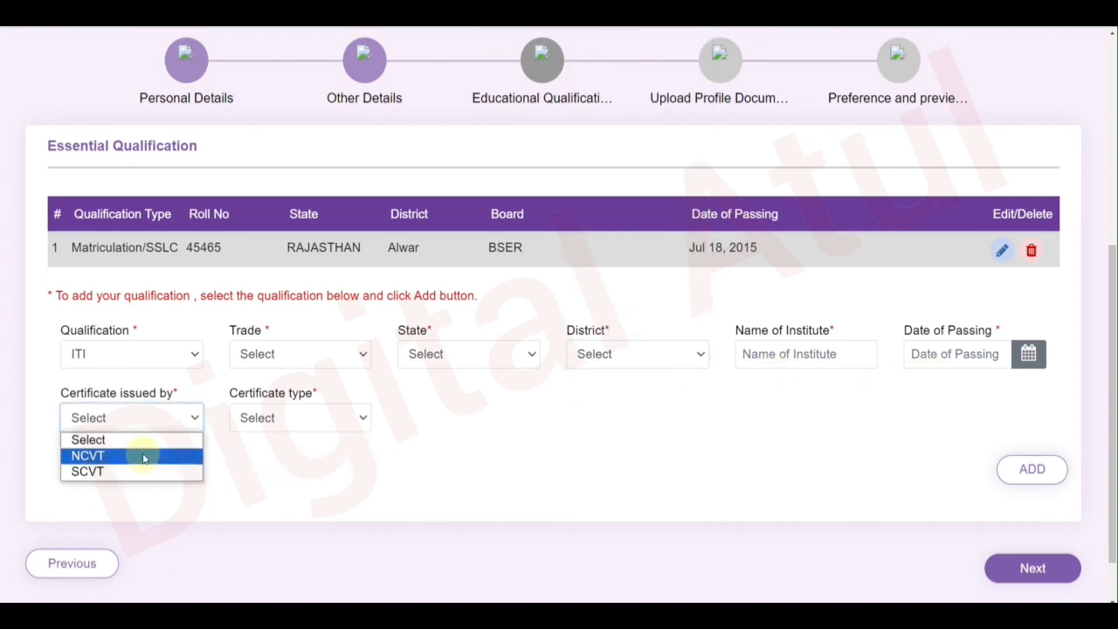
click(144, 456)
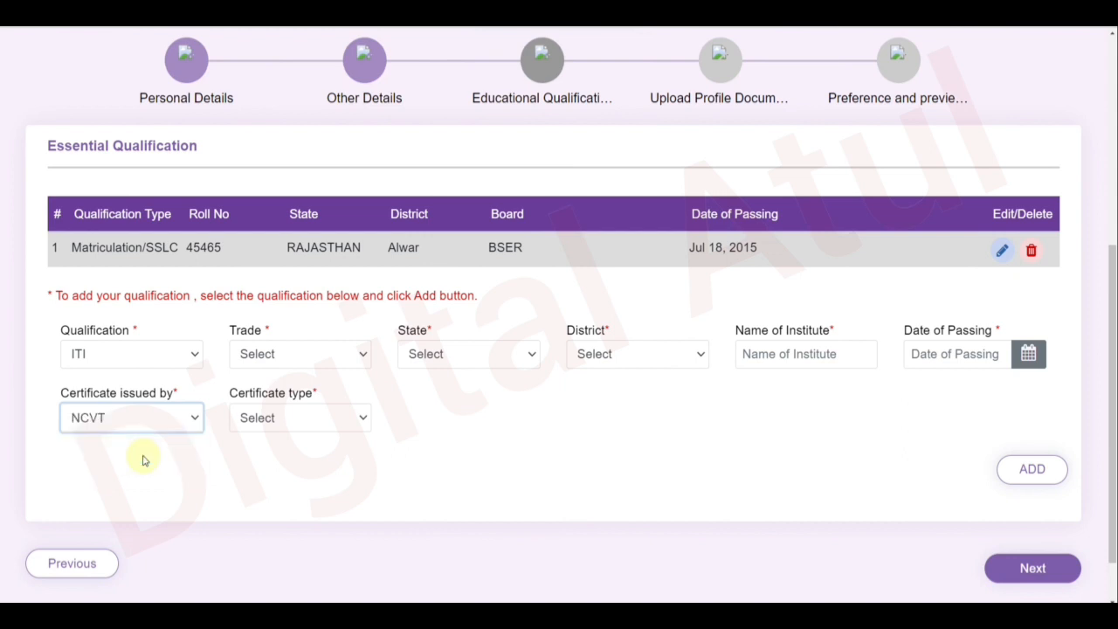
click(308, 428)
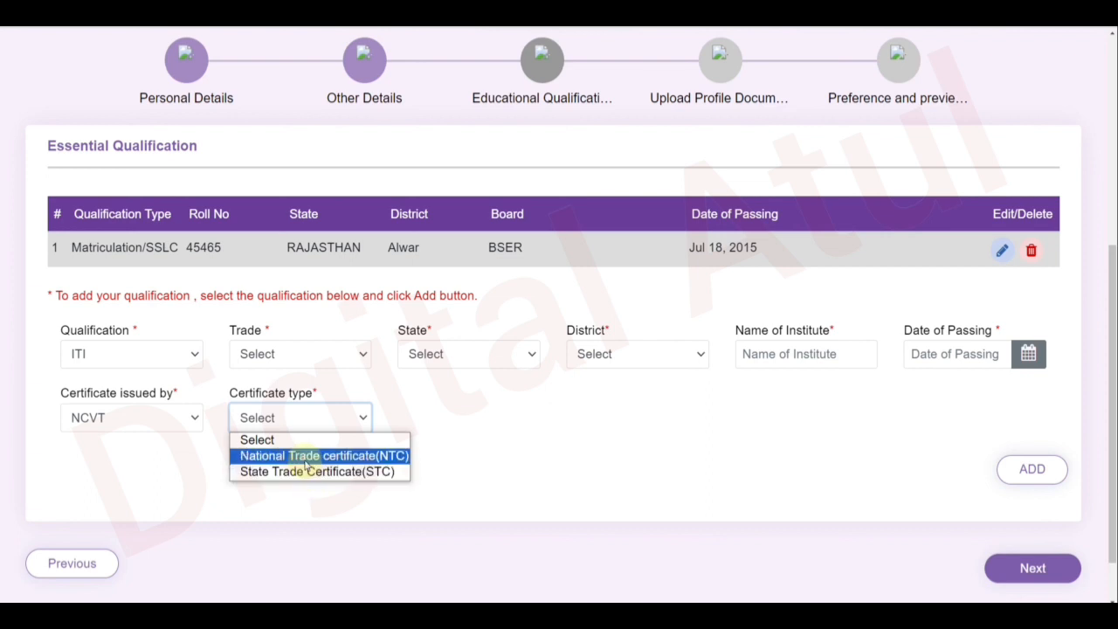
click(305, 455)
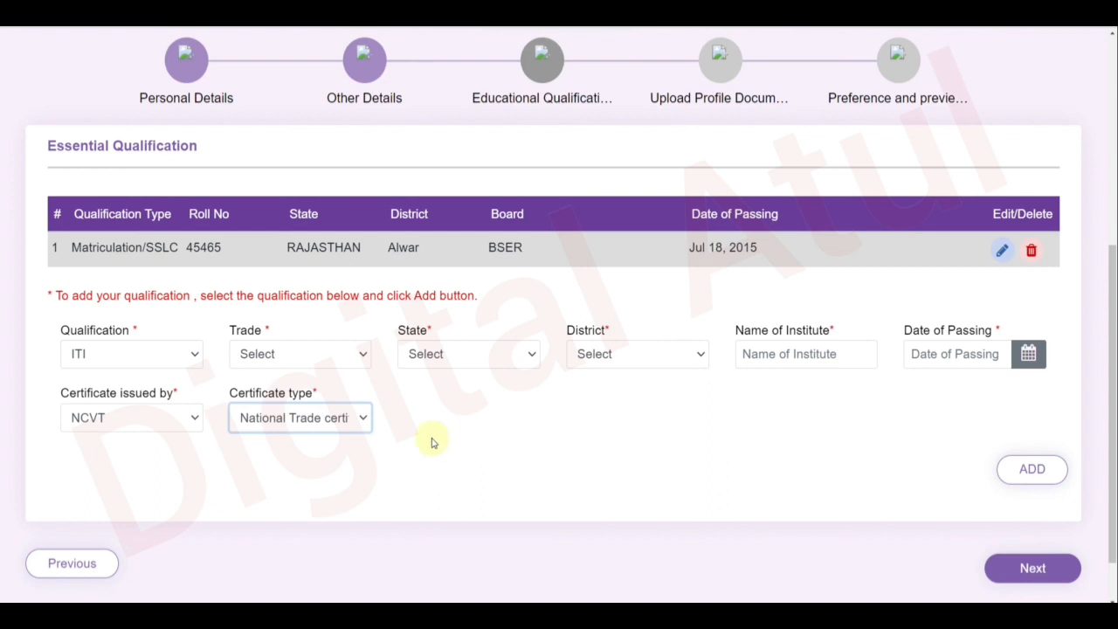
click(138, 364)
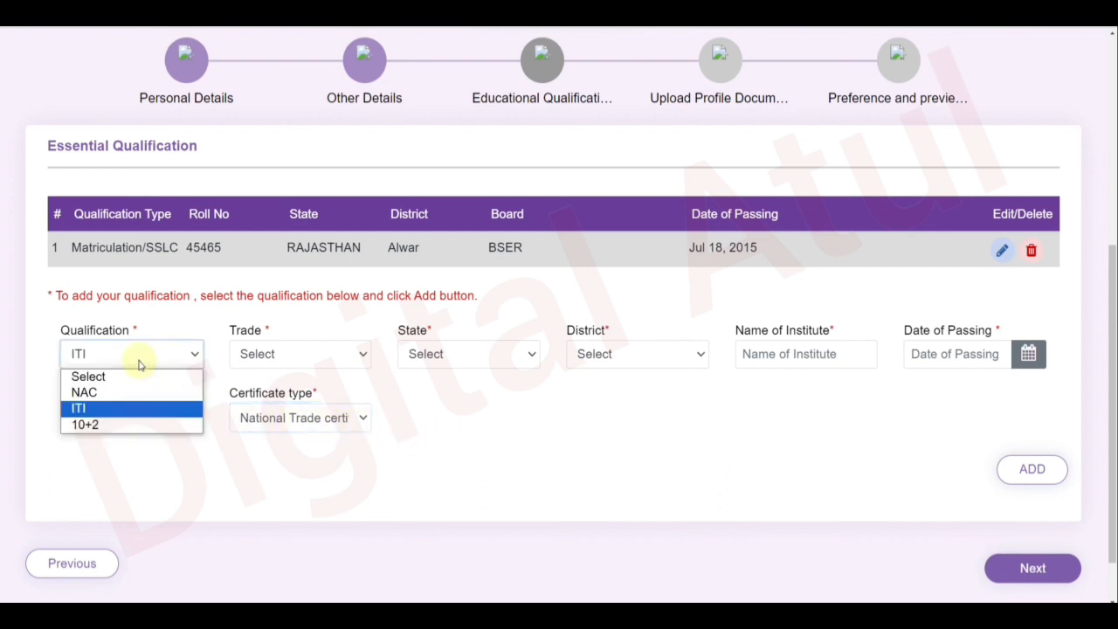
Change the qualification to 10+2 with Physics and Mathematics as discipline.
click(128, 426)
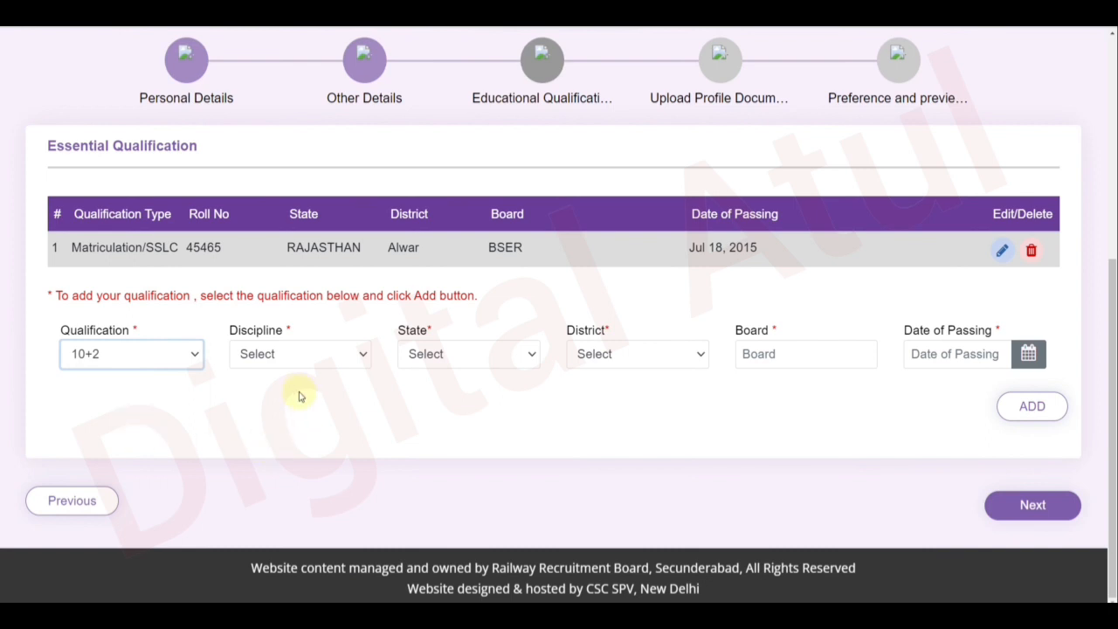
click(280, 358)
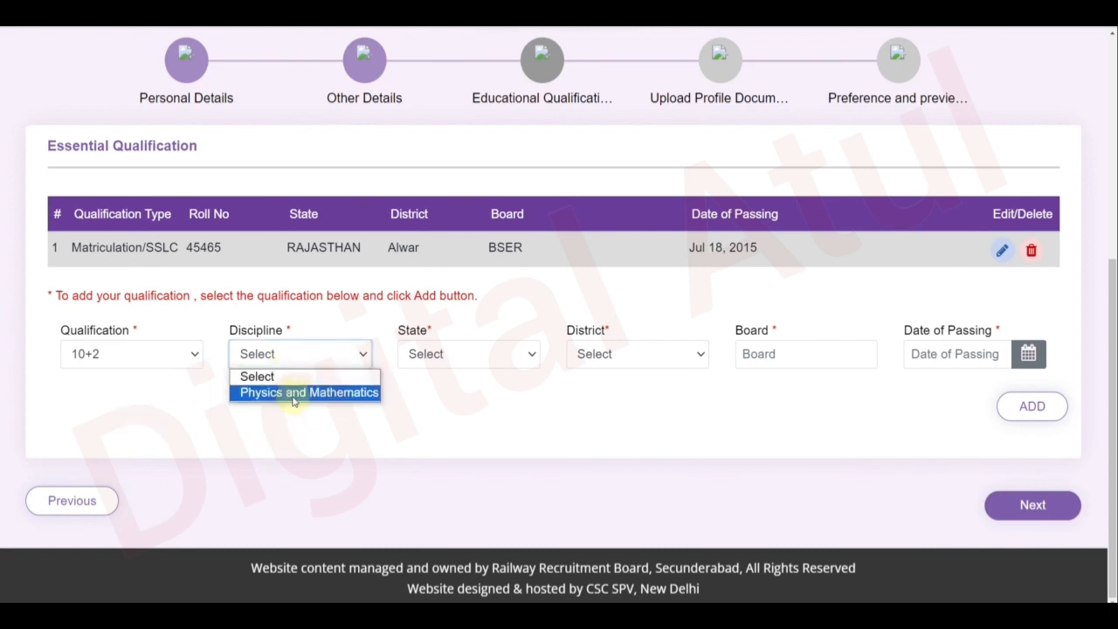
click(293, 395)
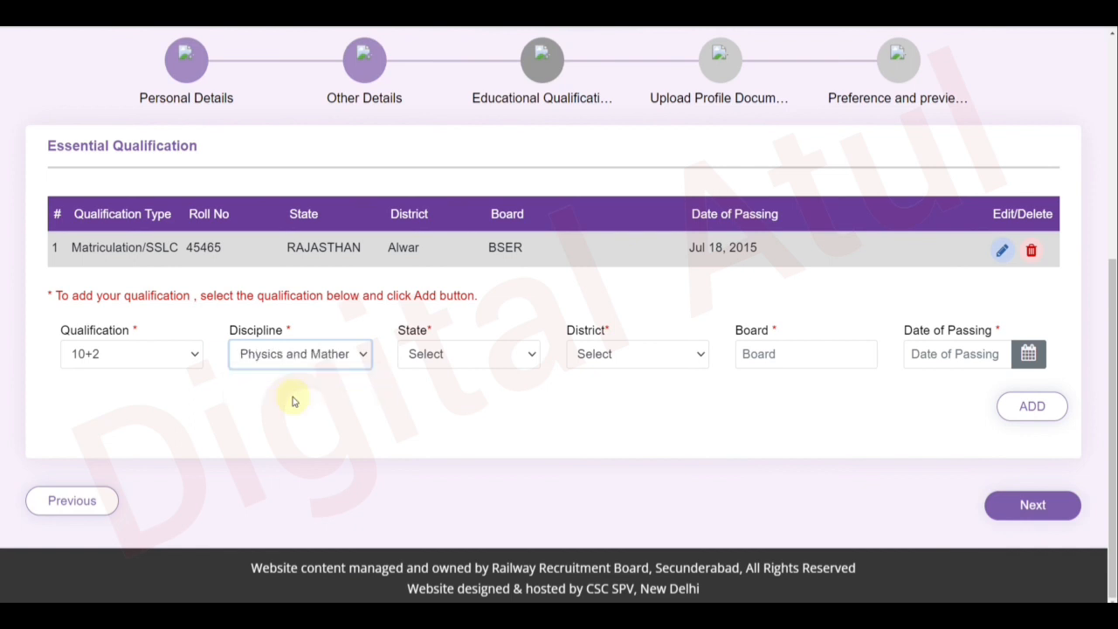
Browse the 10+2 state and district lists and board field without choosing anything.
click(472, 355)
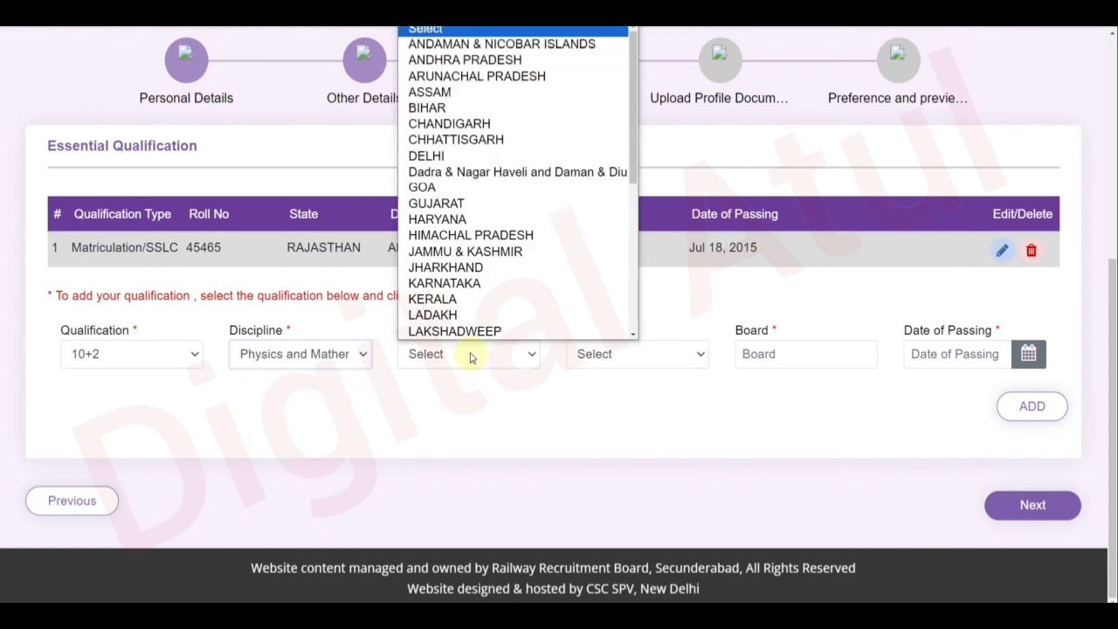
scroll(471, 301, down, 3)
scroll(472, 300, down, 3)
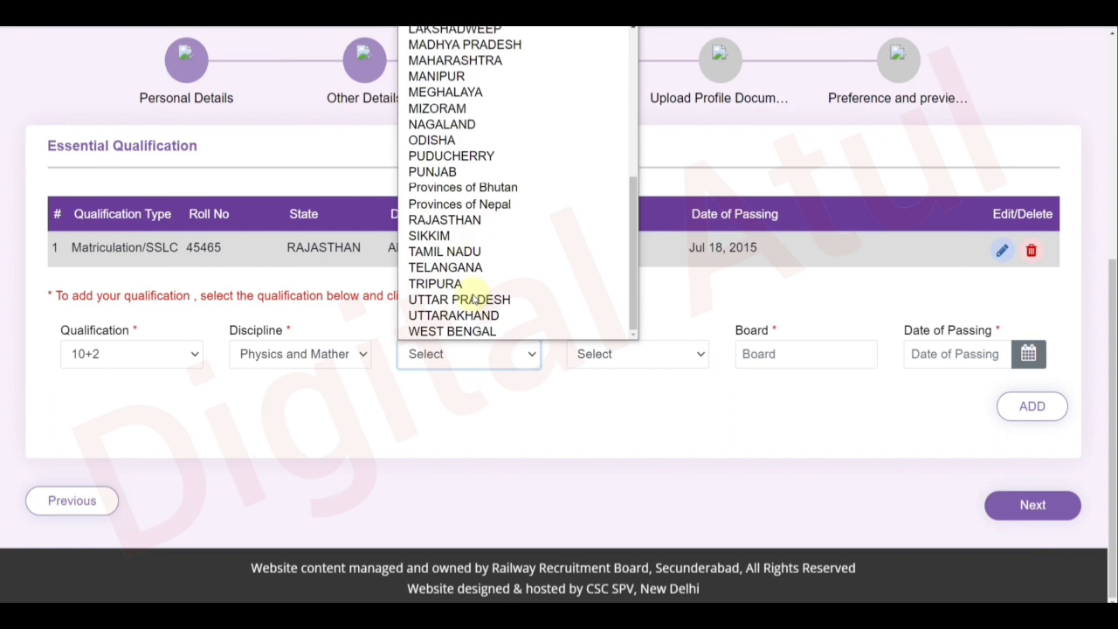
click(547, 429)
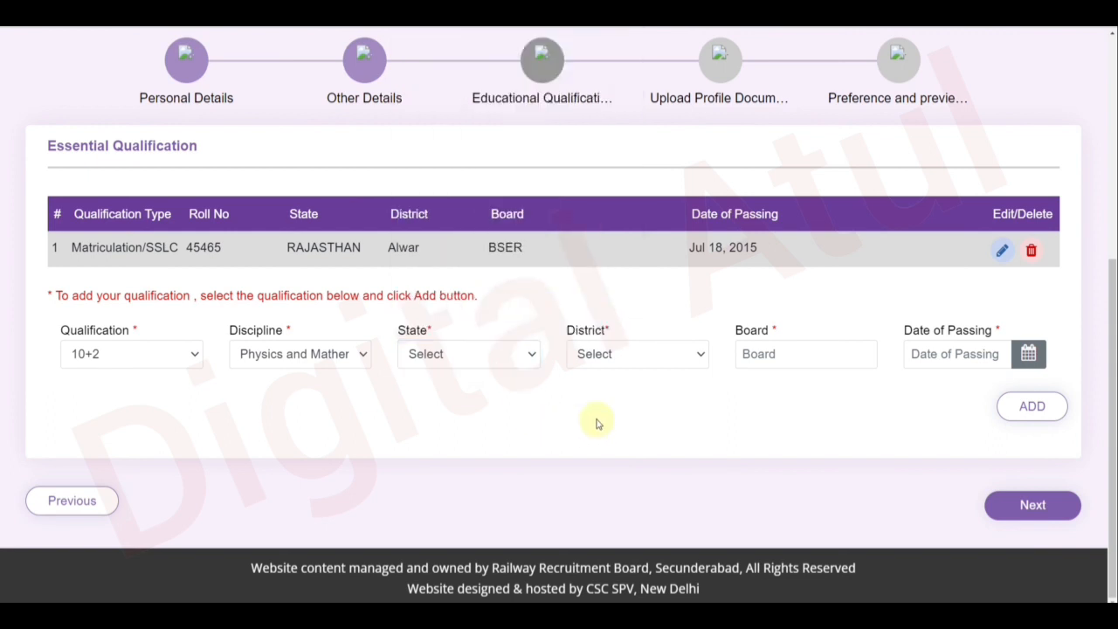
click(615, 355)
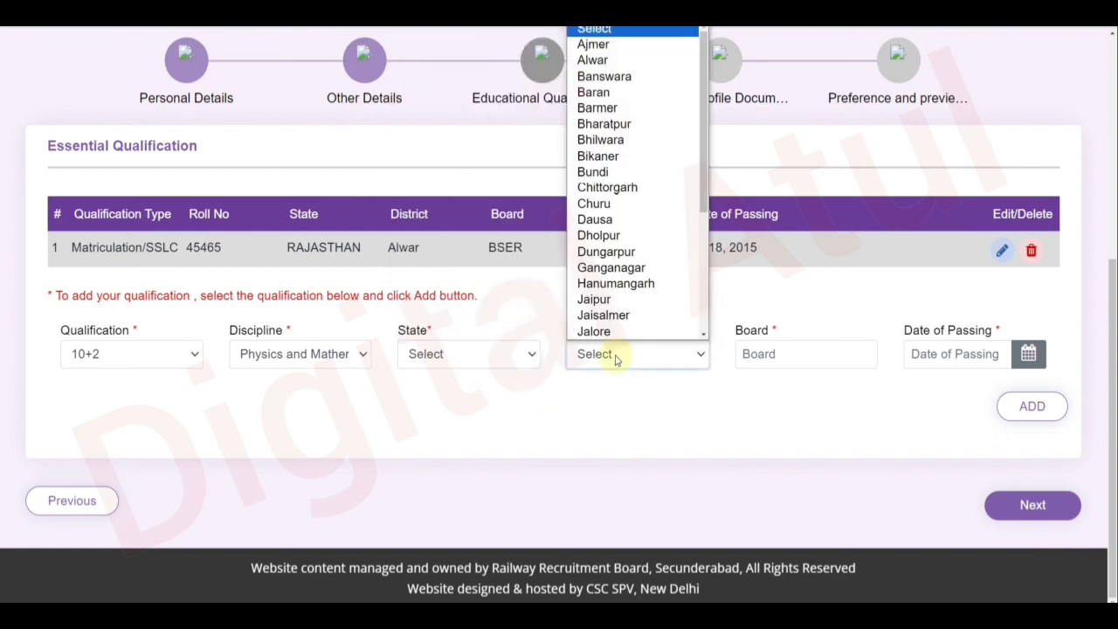
click(717, 405)
click(771, 363)
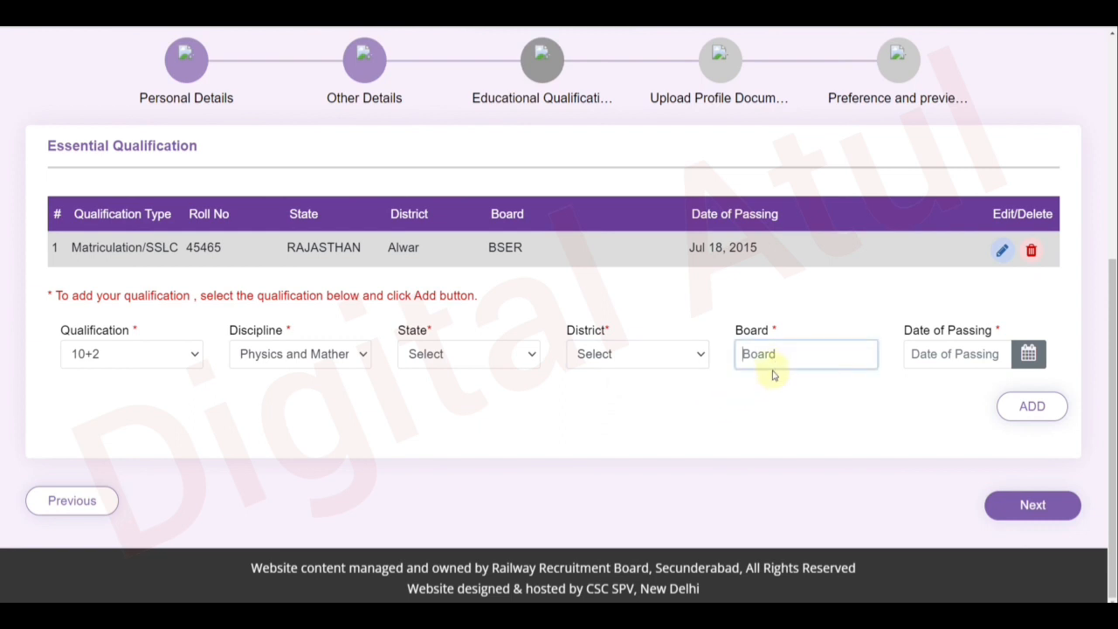
click(774, 404)
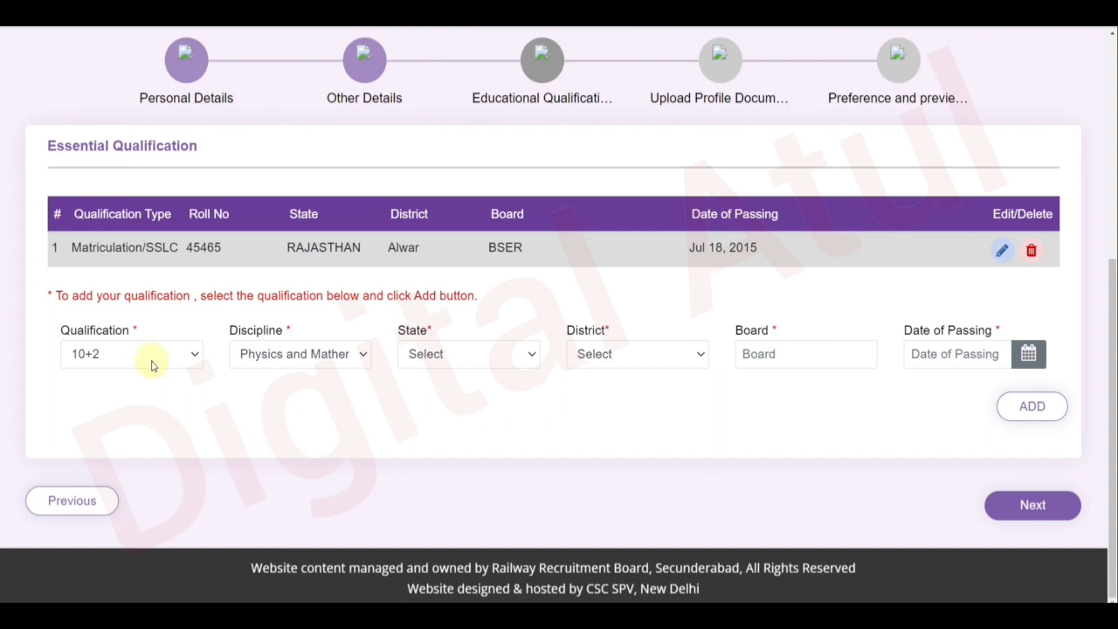
click(151, 365)
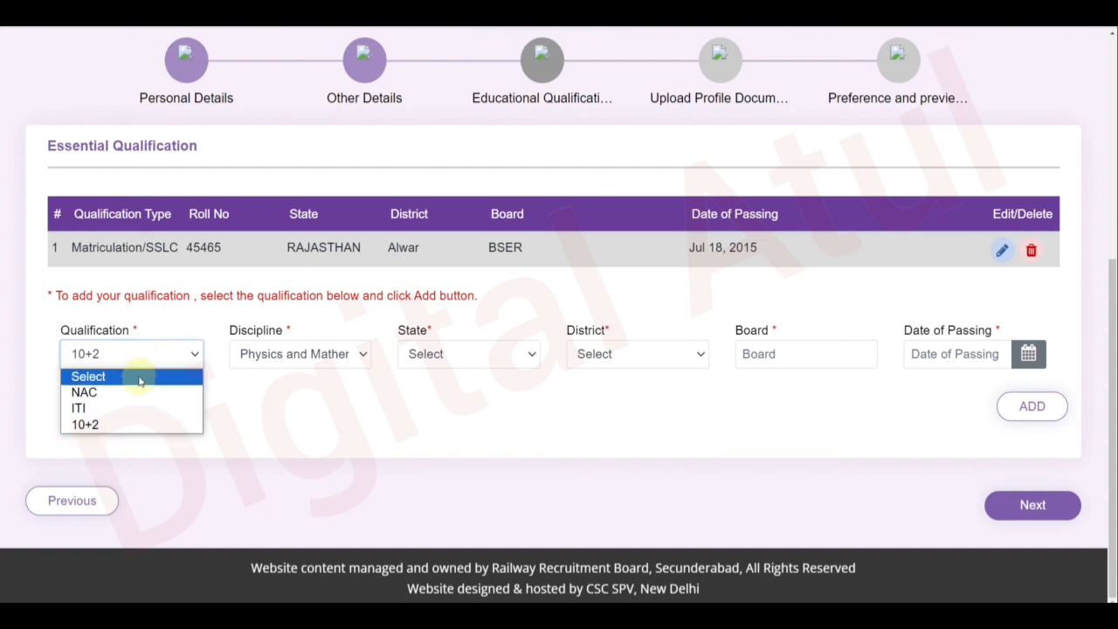
Set the qualification to ITI with trade Fitter, state RAJASTHAN and district Alwar.
click(113, 417)
click(259, 354)
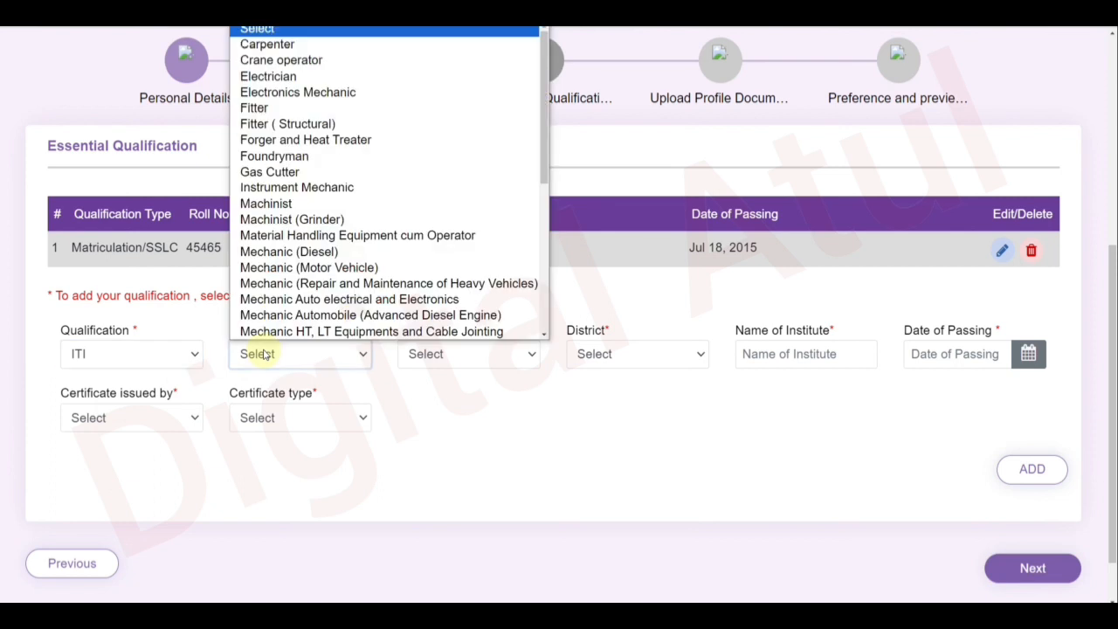
scroll(297, 304, down, 5)
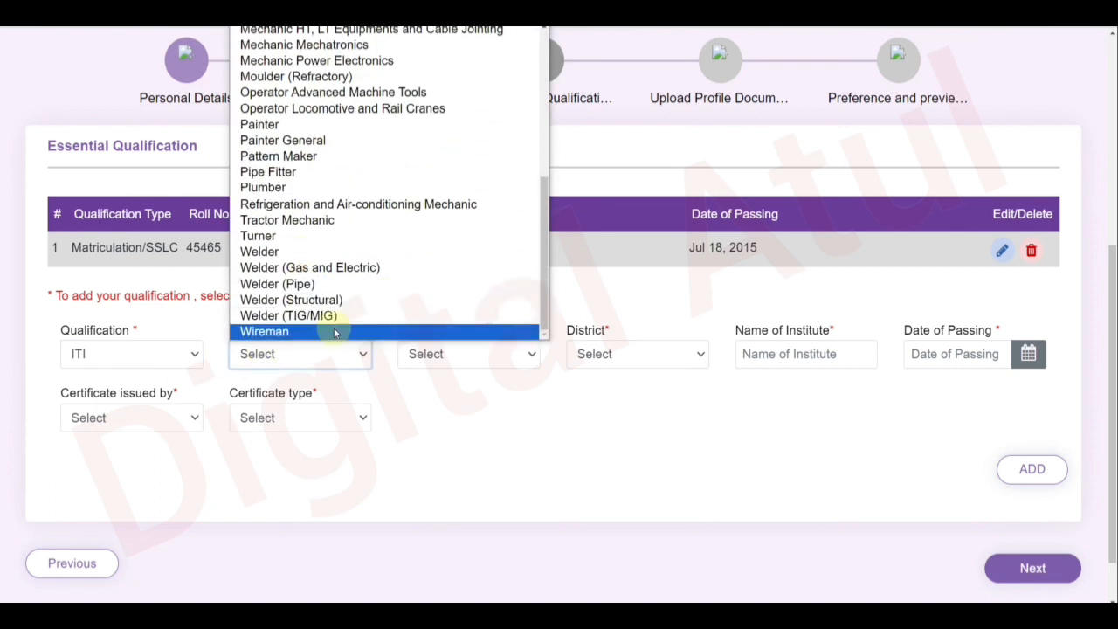
drag(541, 279, 536, 152)
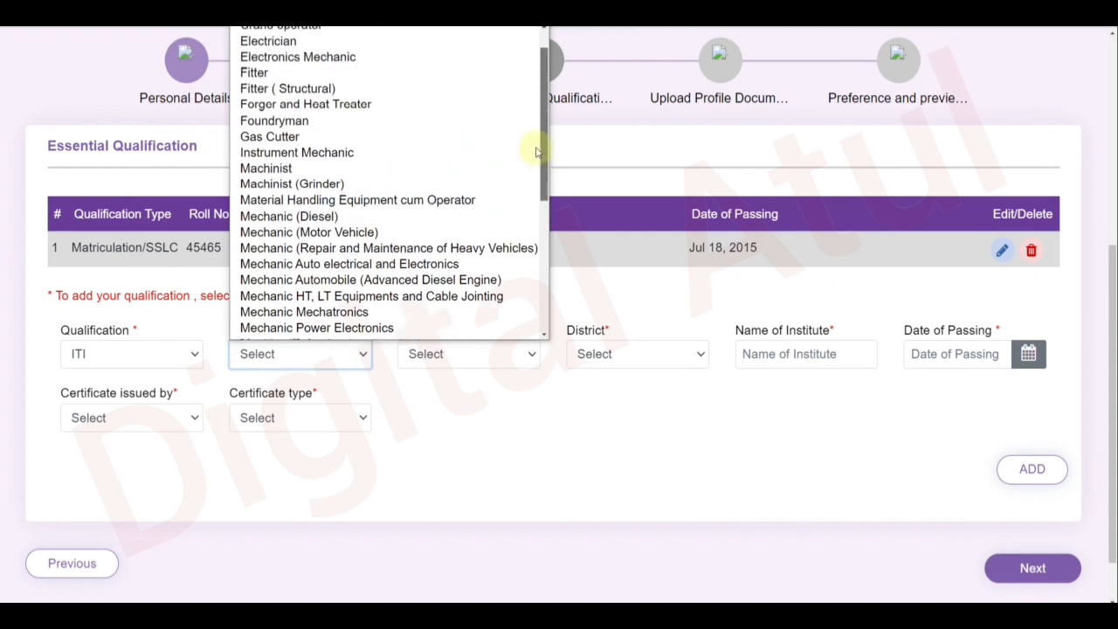
click(370, 77)
click(474, 352)
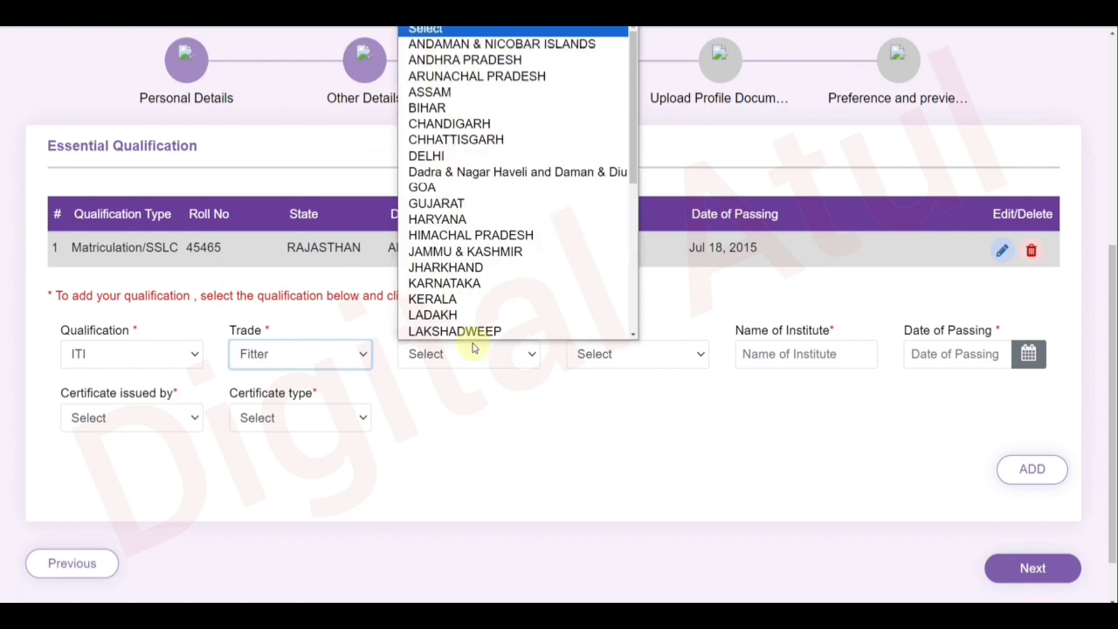
scroll(472, 291, down, 4)
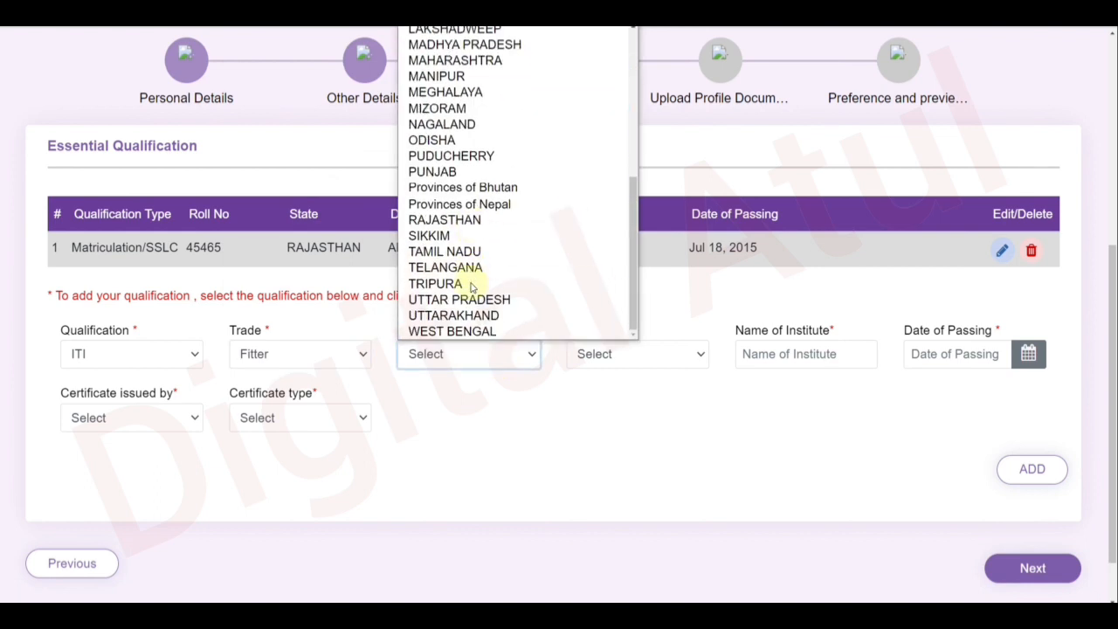
click(472, 220)
click(605, 353)
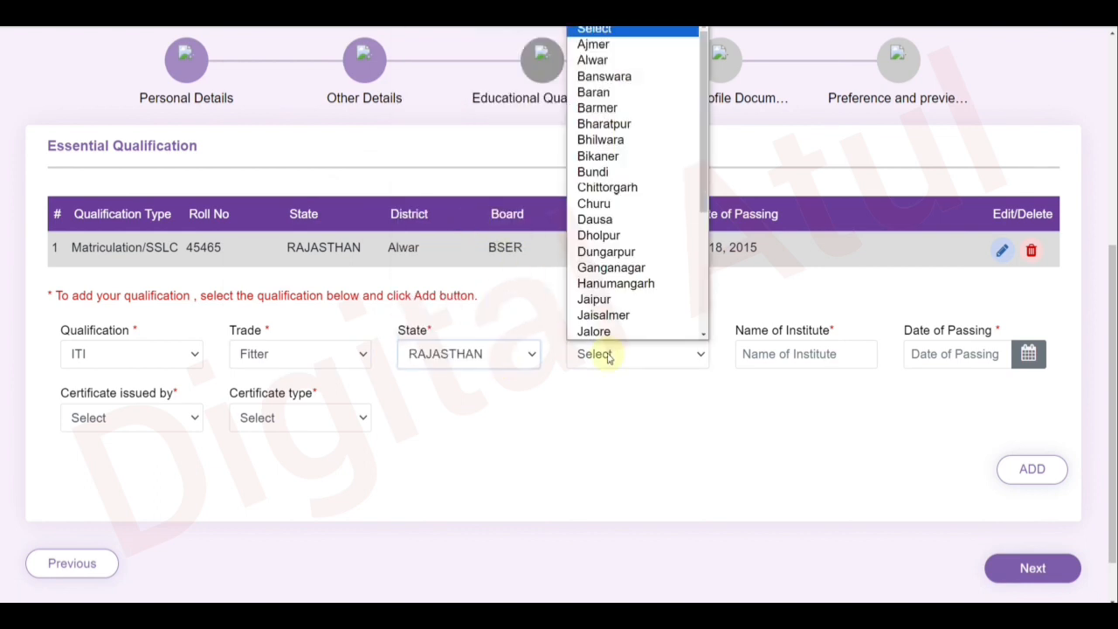
click(601, 63)
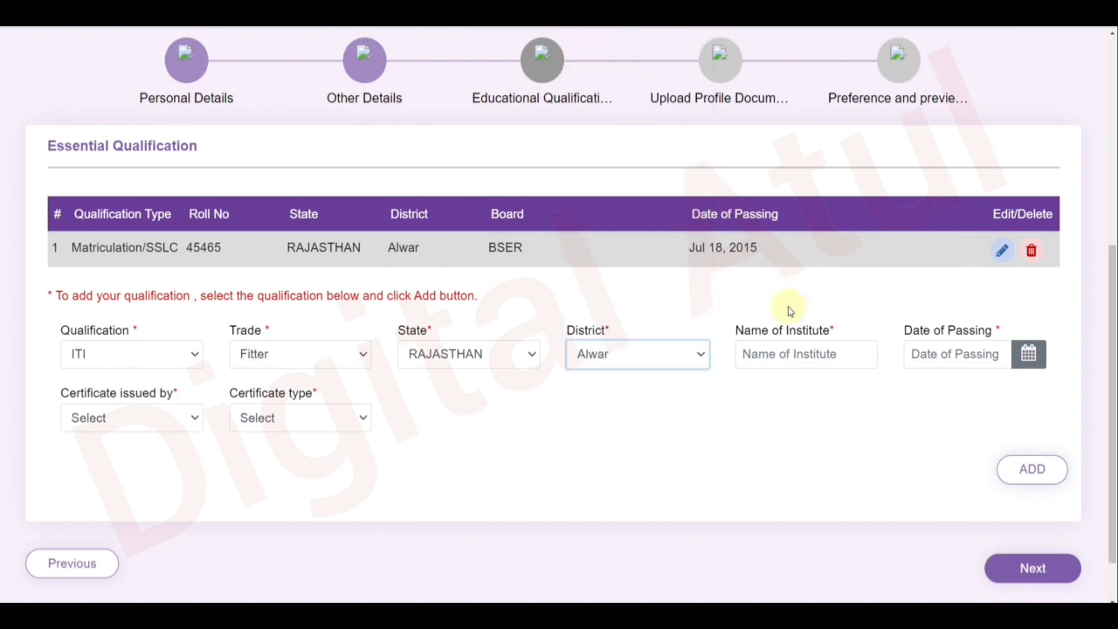
Enter MNIT as the institute and pick a 2017 passing date toward 22/09/2017.
click(791, 353)
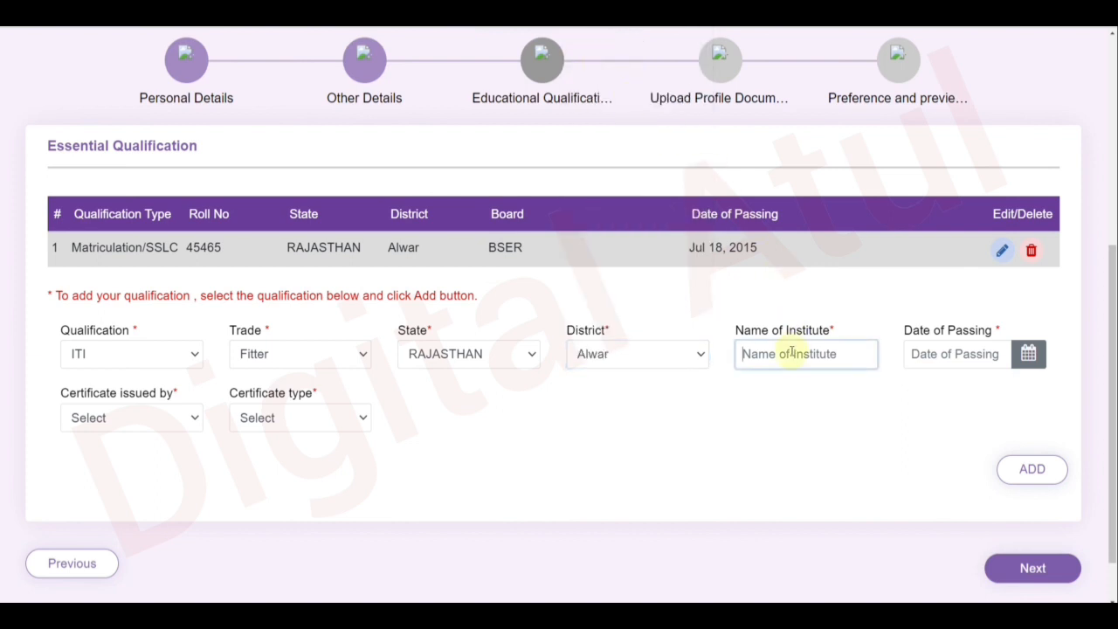
text(MNIT)
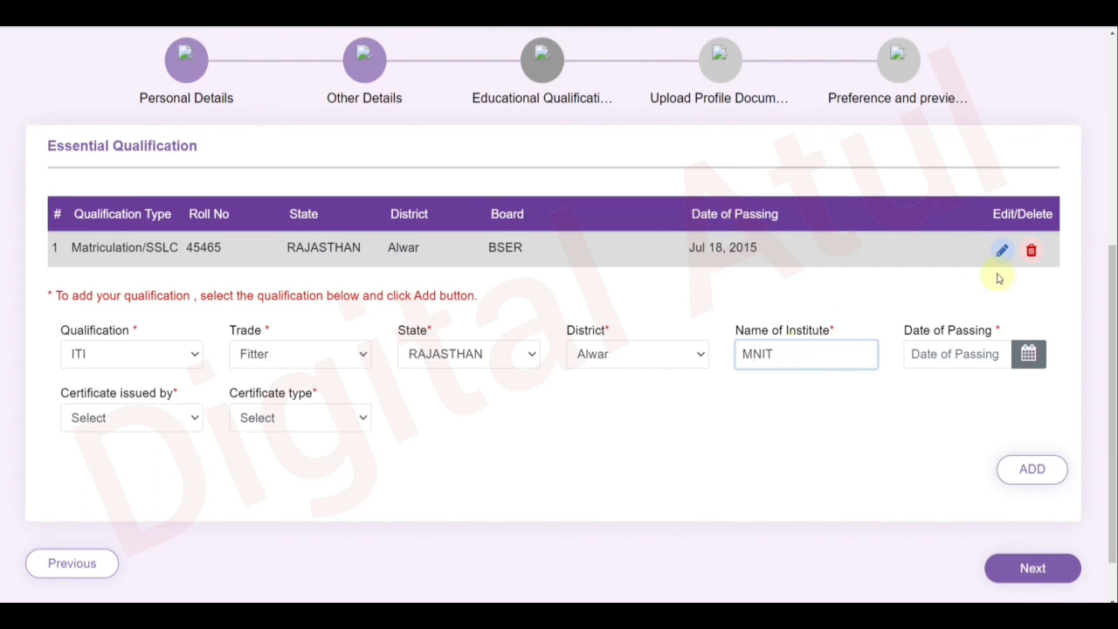
click(1029, 352)
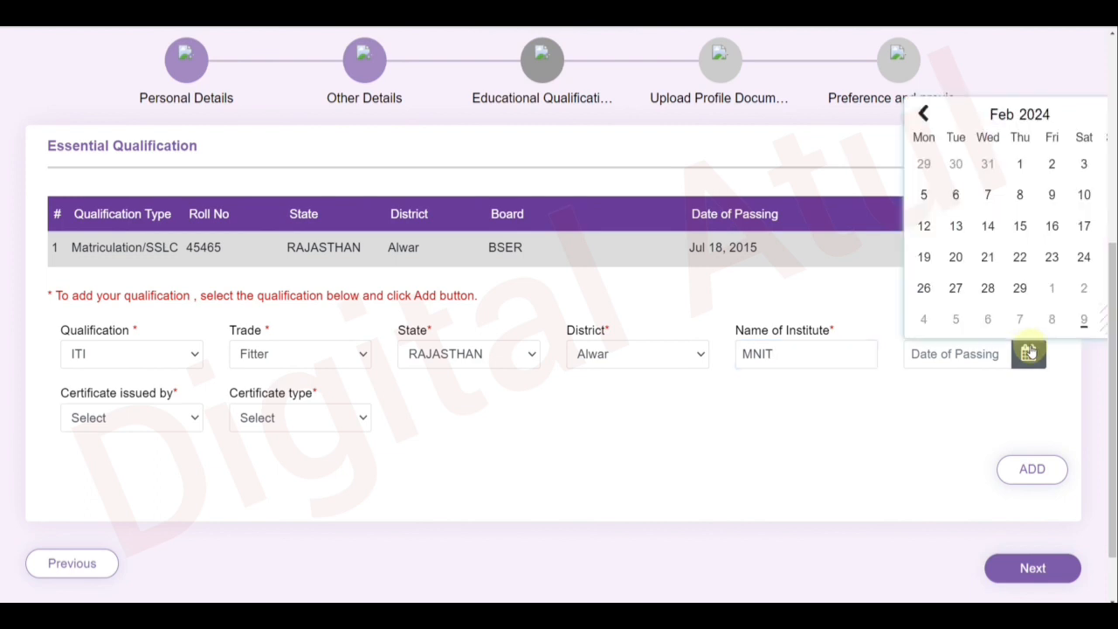
click(1038, 120)
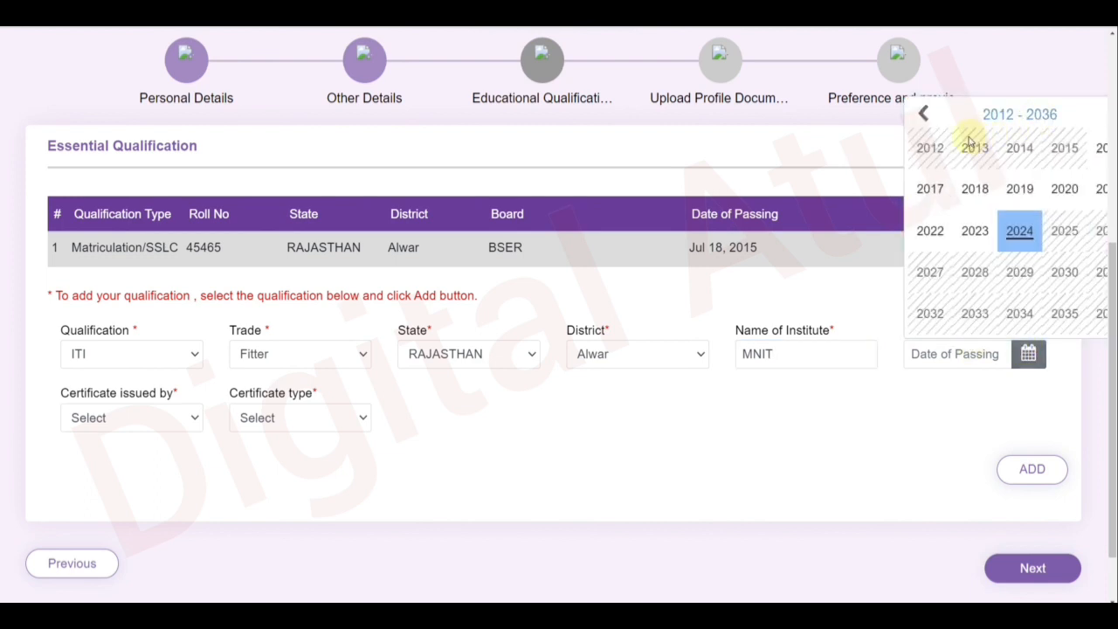
click(929, 189)
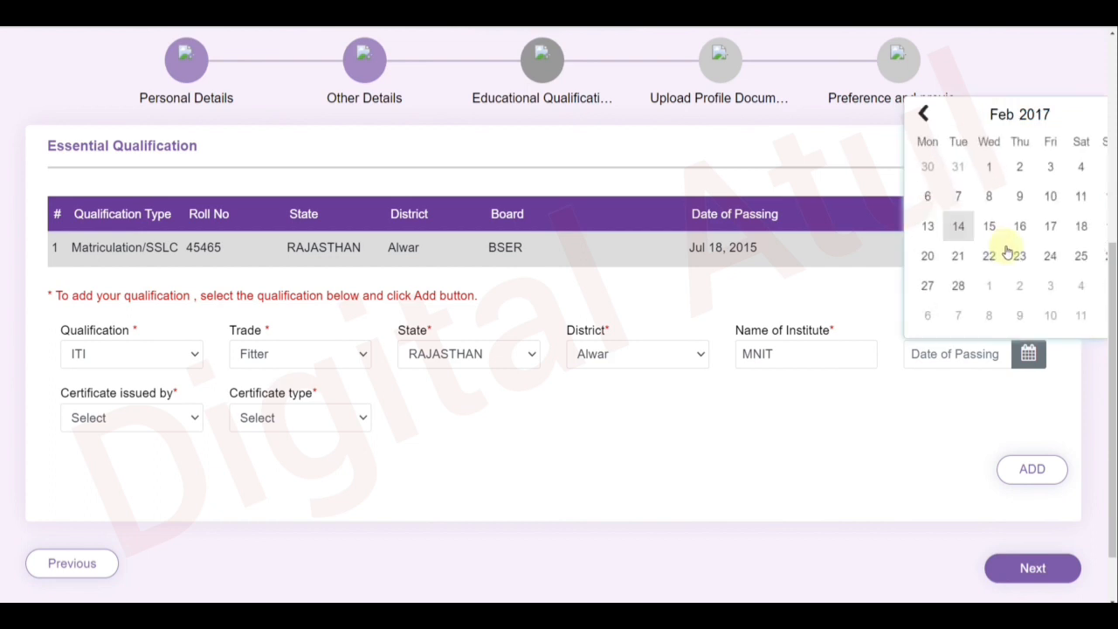
click(1077, 257)
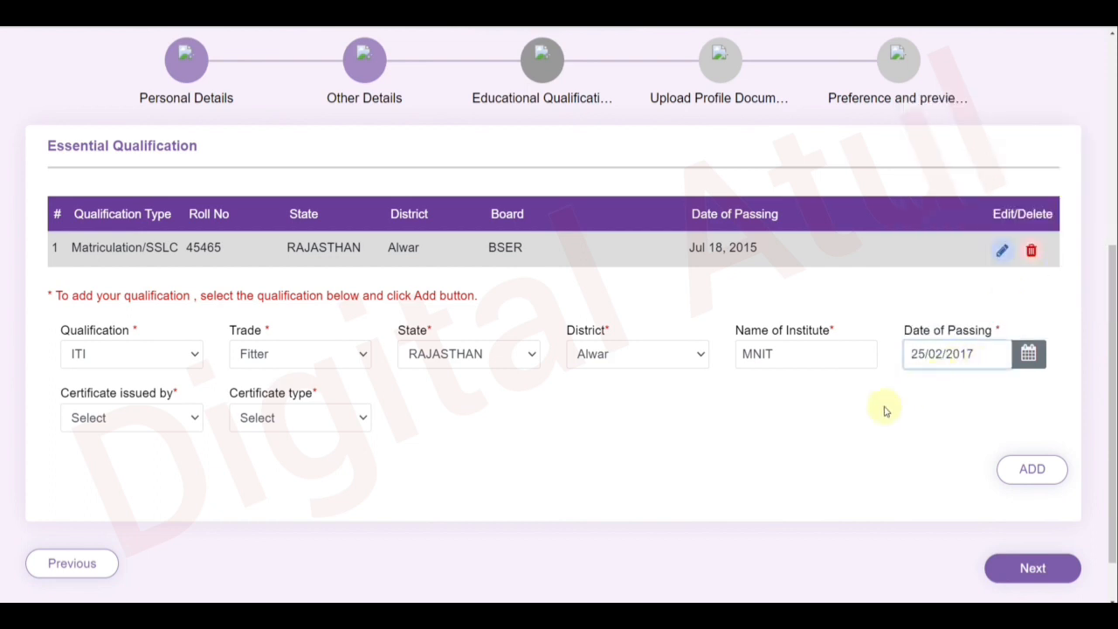
click(1027, 355)
click(1009, 125)
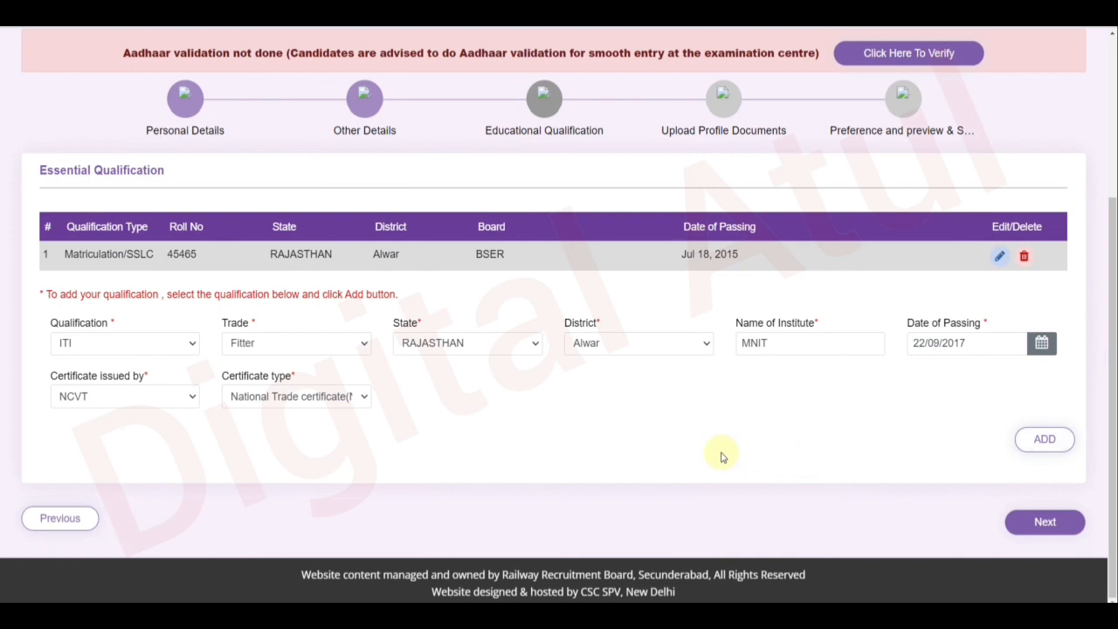
Add the ITI Fitter record and proceed to Upload Profile Documents.
click(1049, 451)
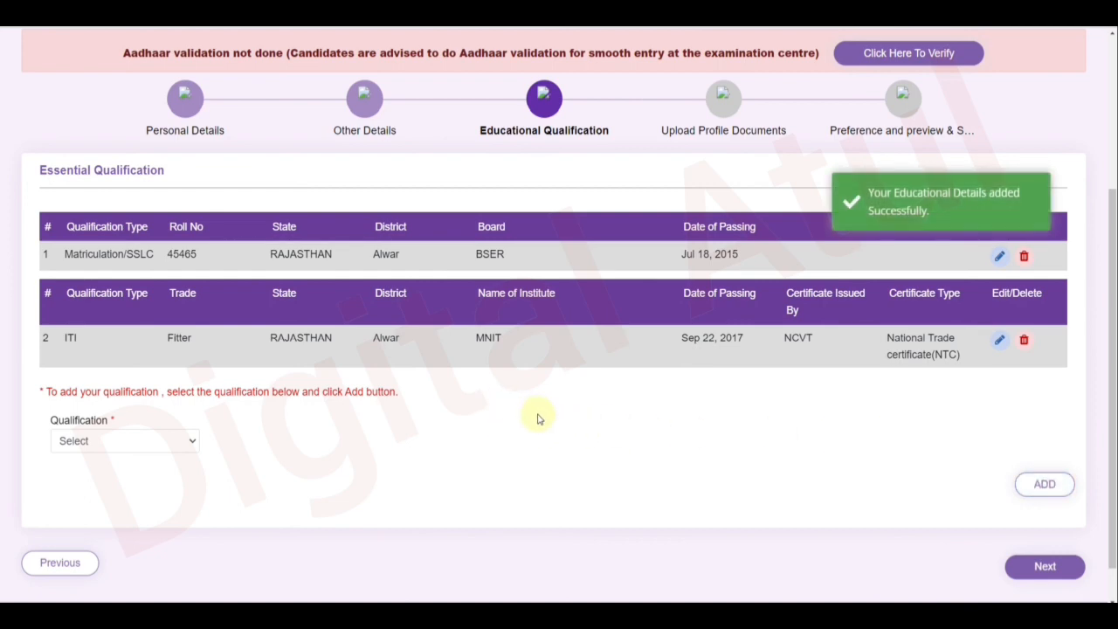
scroll(538, 419, down, 1)
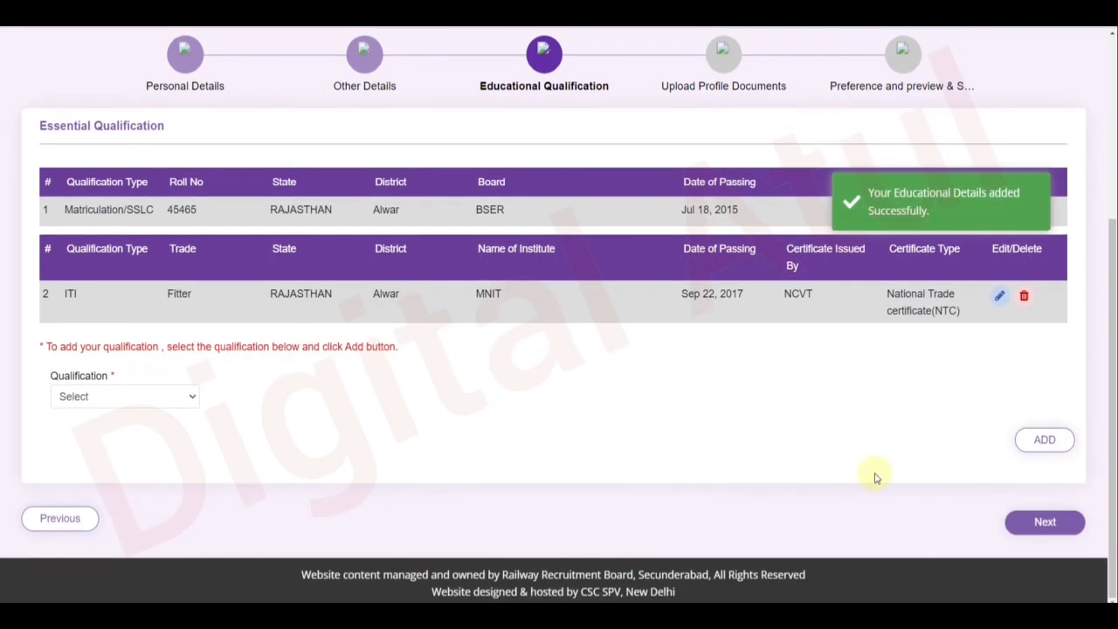
click(1040, 524)
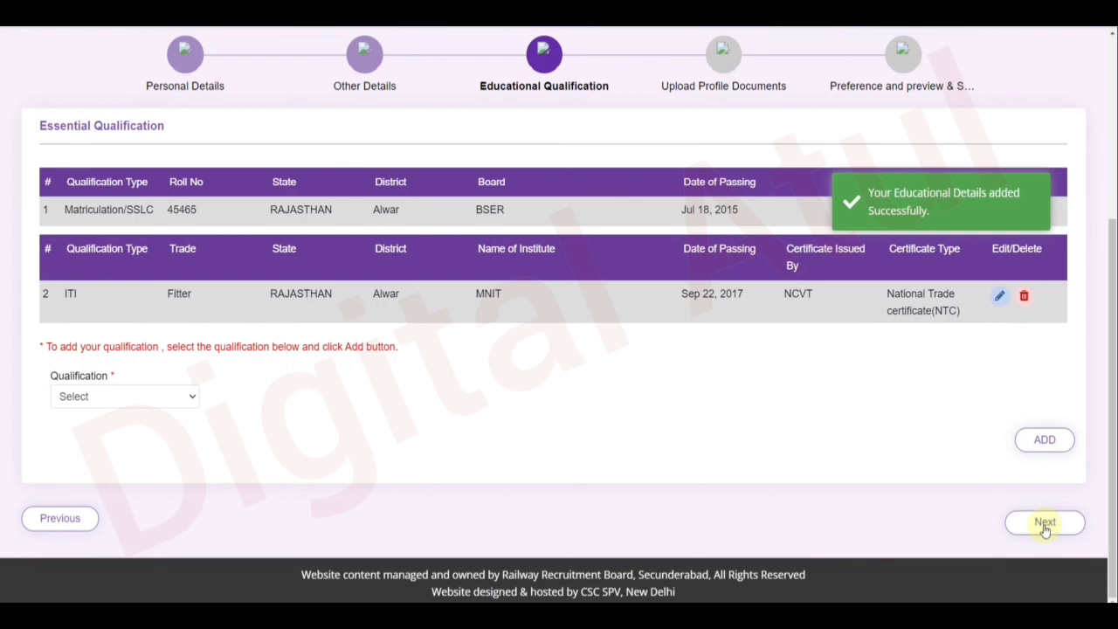
click(1045, 524)
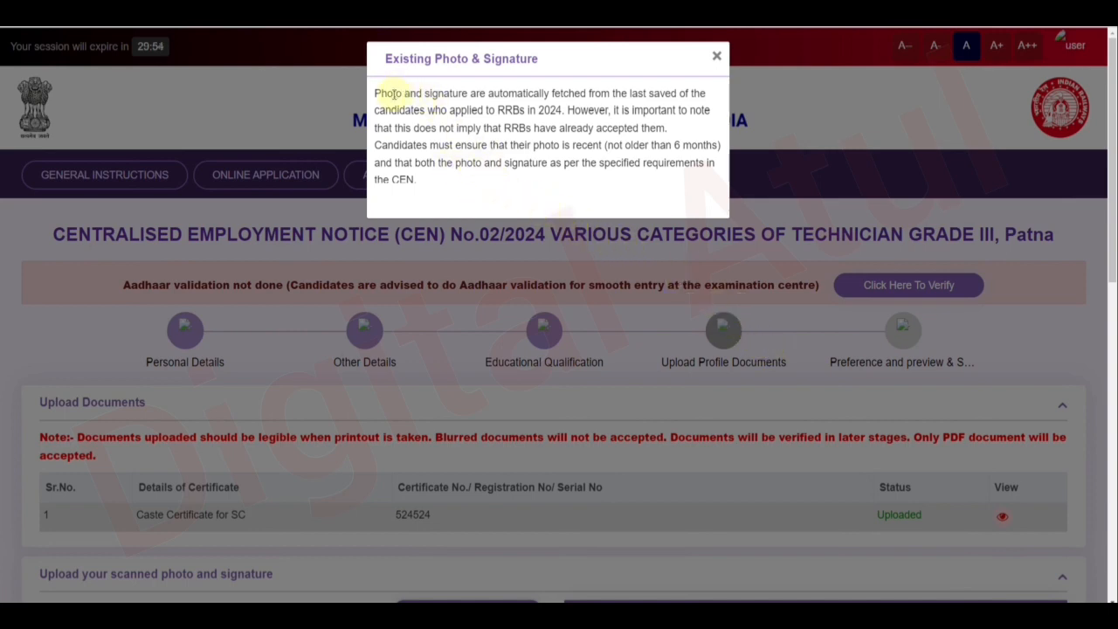
Read through the Existing Photo & Signature notice and close it.
drag(394, 93, 570, 96)
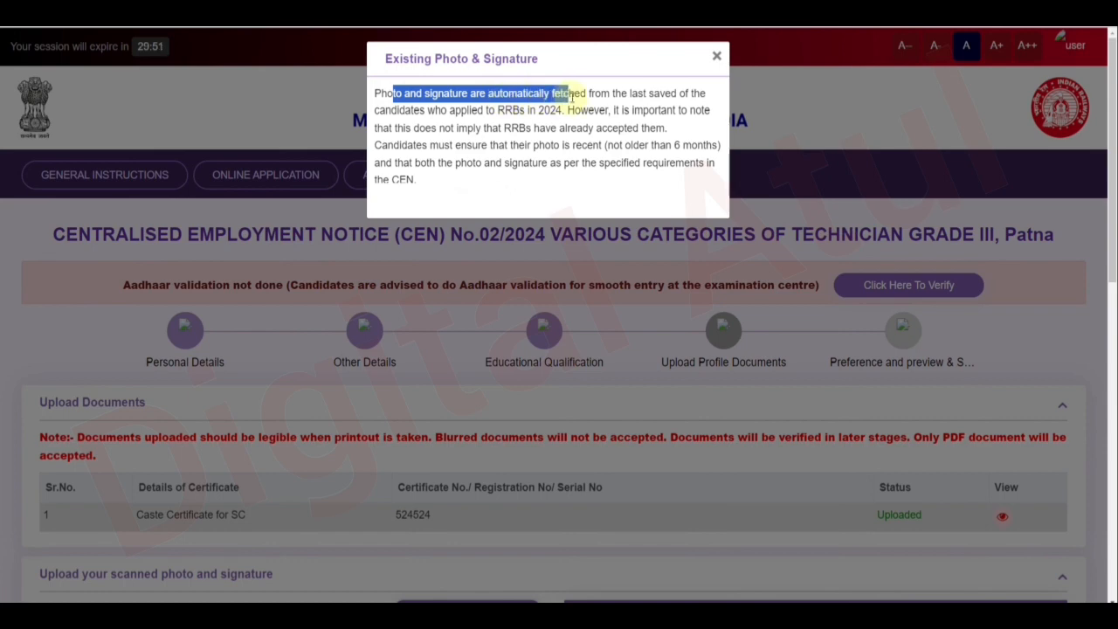
click(494, 115)
drag(494, 115, 538, 116)
click(552, 117)
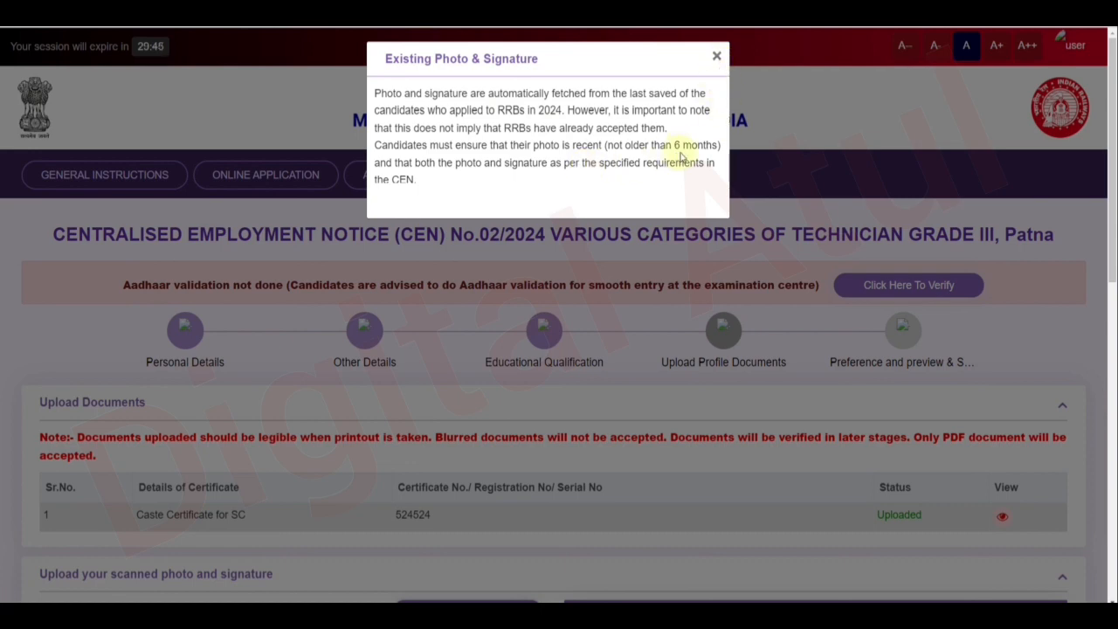
click(717, 58)
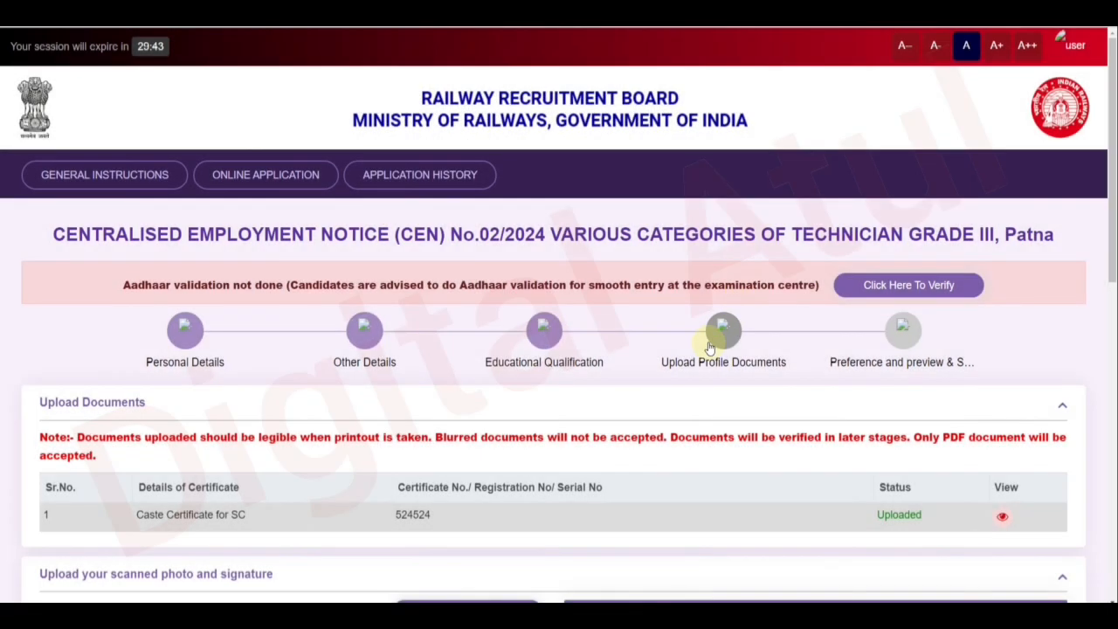
Review the sample passport photos and the white background requirement.
scroll(709, 348, down, 2)
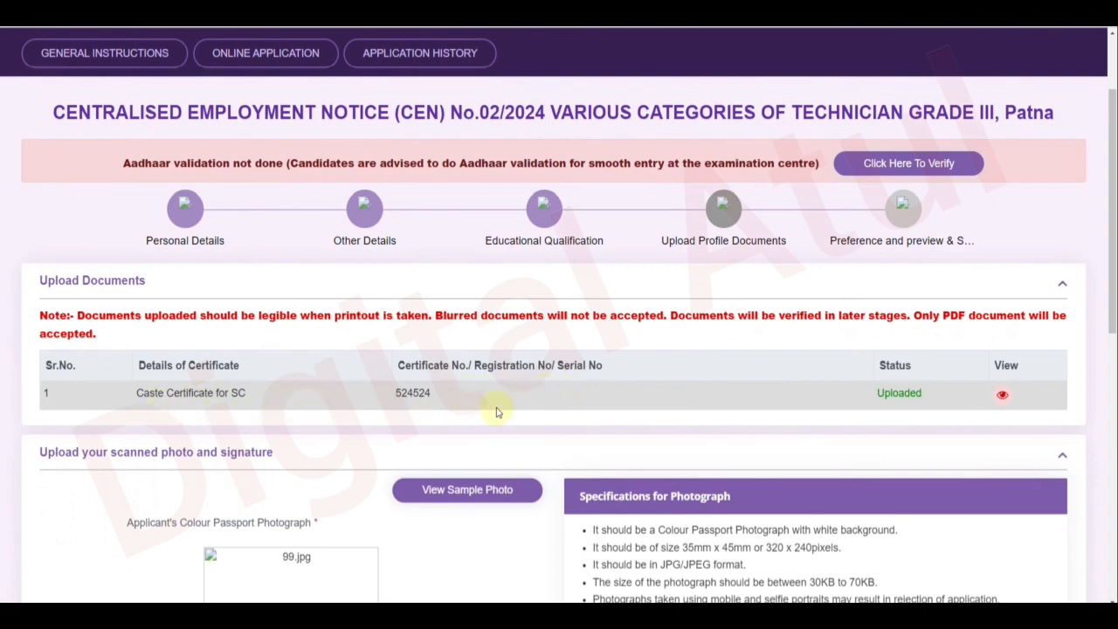
scroll(570, 405, down, 5)
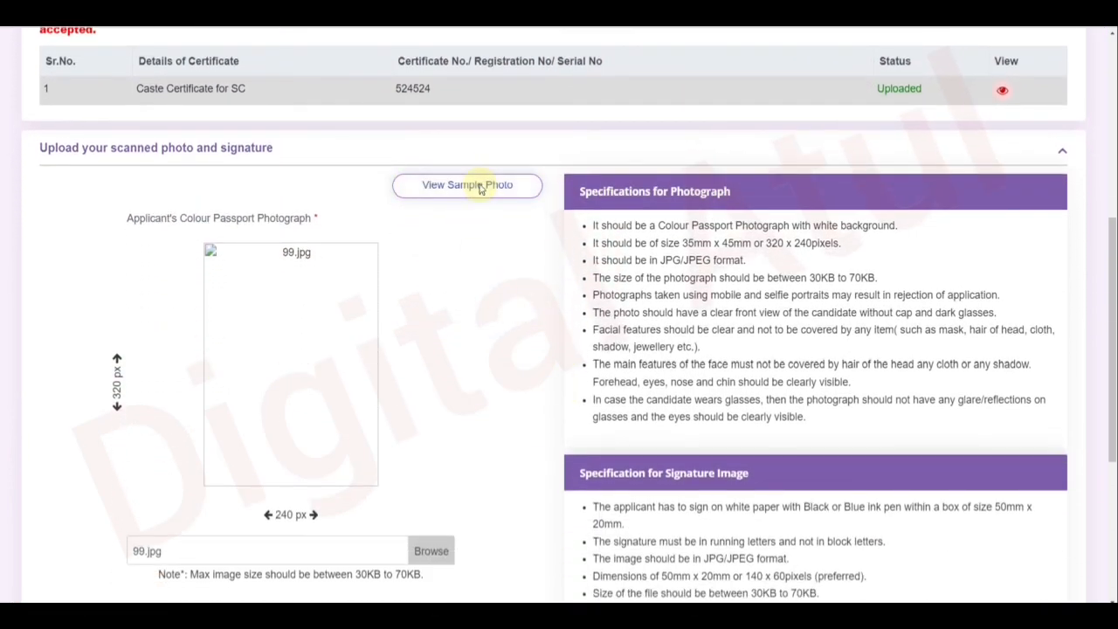
click(479, 189)
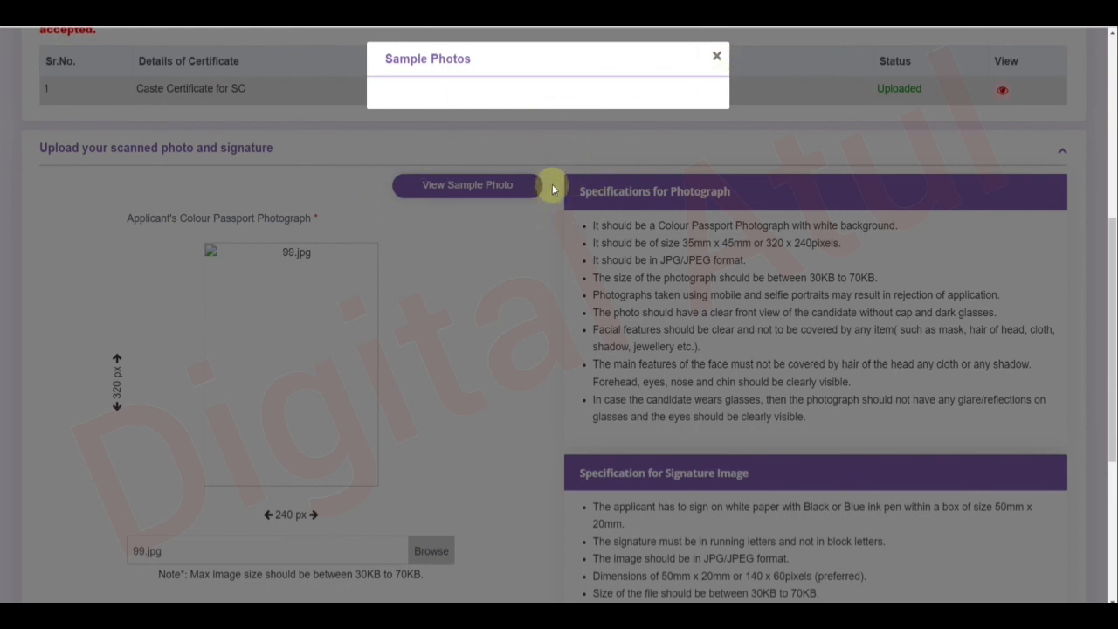
click(717, 58)
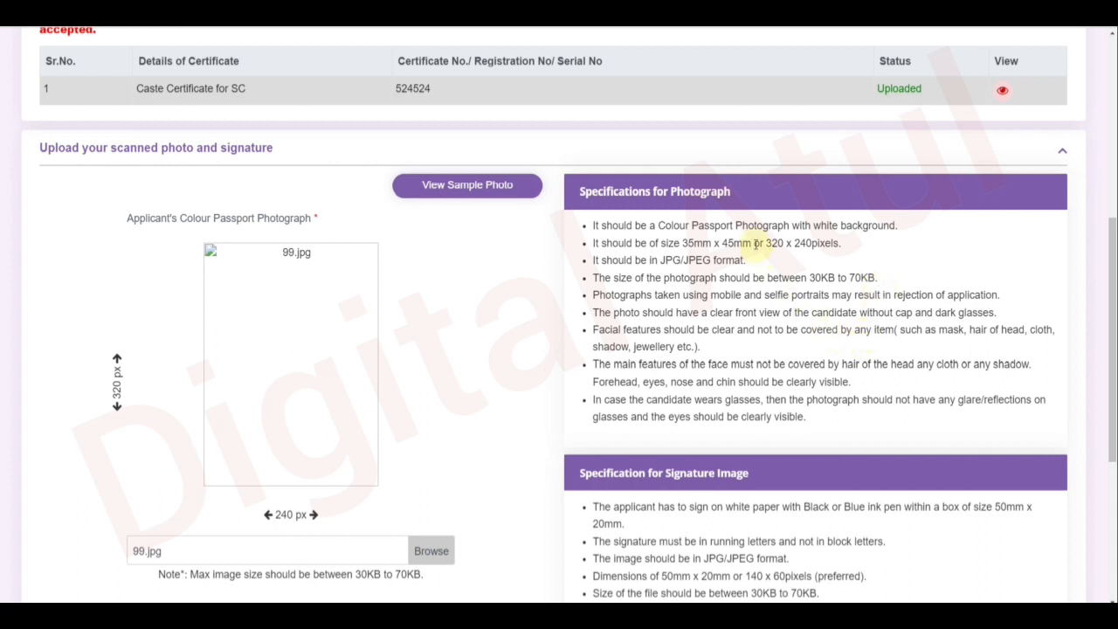
drag(821, 225, 882, 238)
click(882, 277)
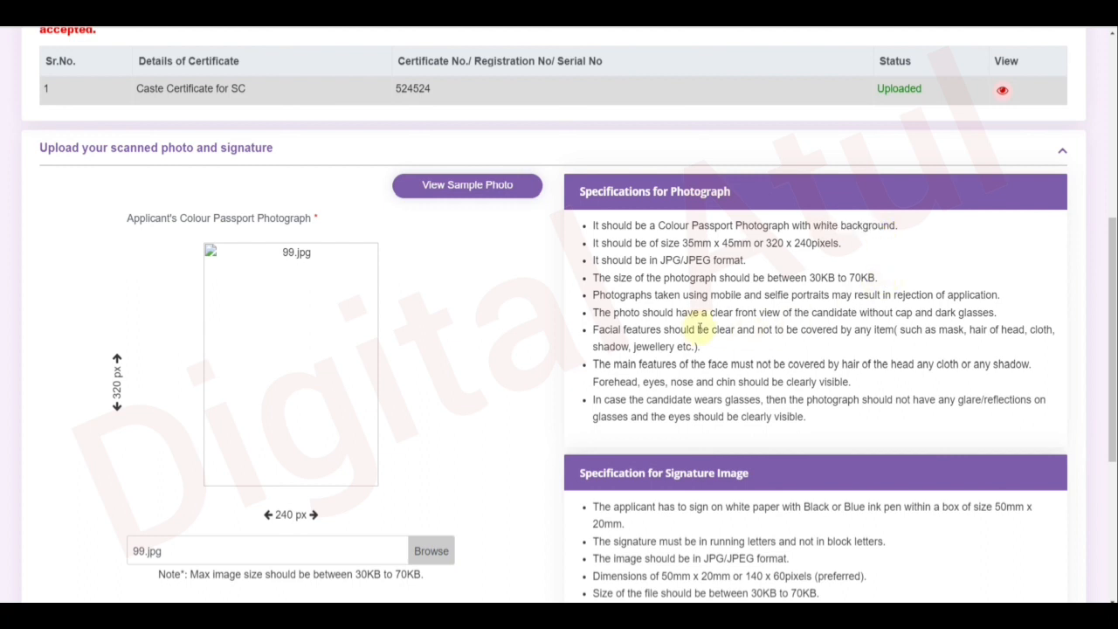
Upload and save photo 99.jpg and signature 888 - Copy.jpg.
scroll(648, 325, down, 1)
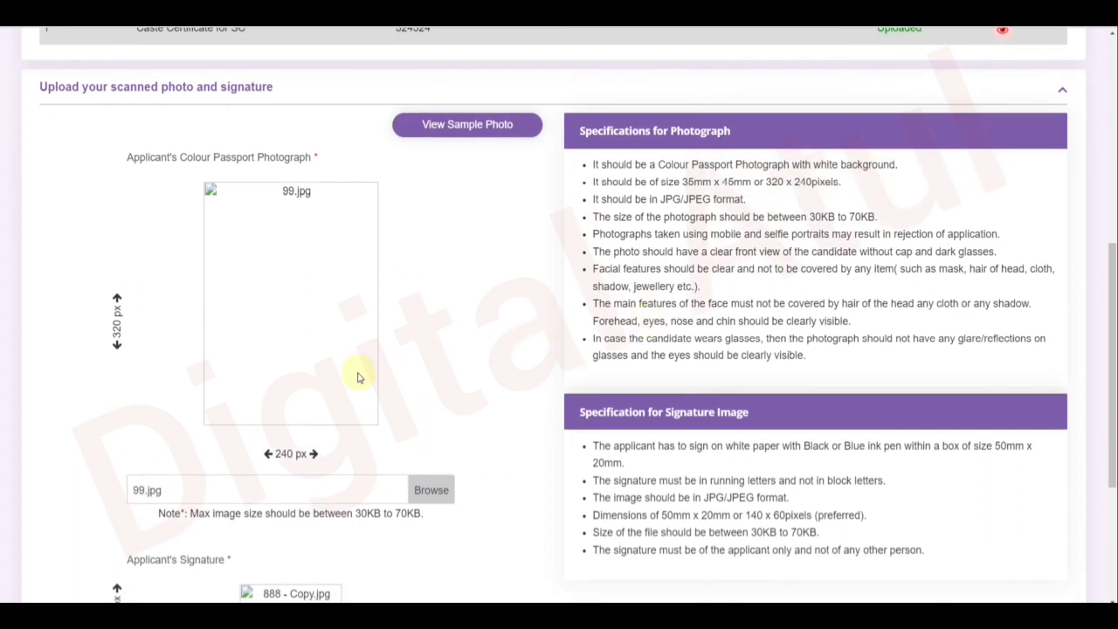
scroll(411, 427, down, 1)
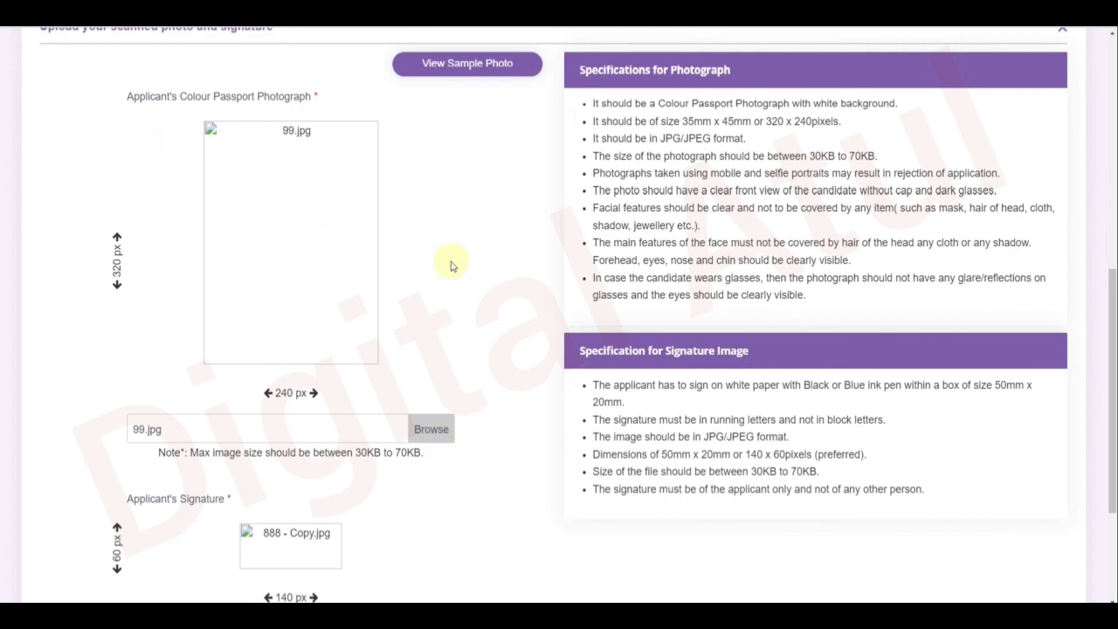
scroll(452, 265, down, 3)
scroll(452, 265, down, 1)
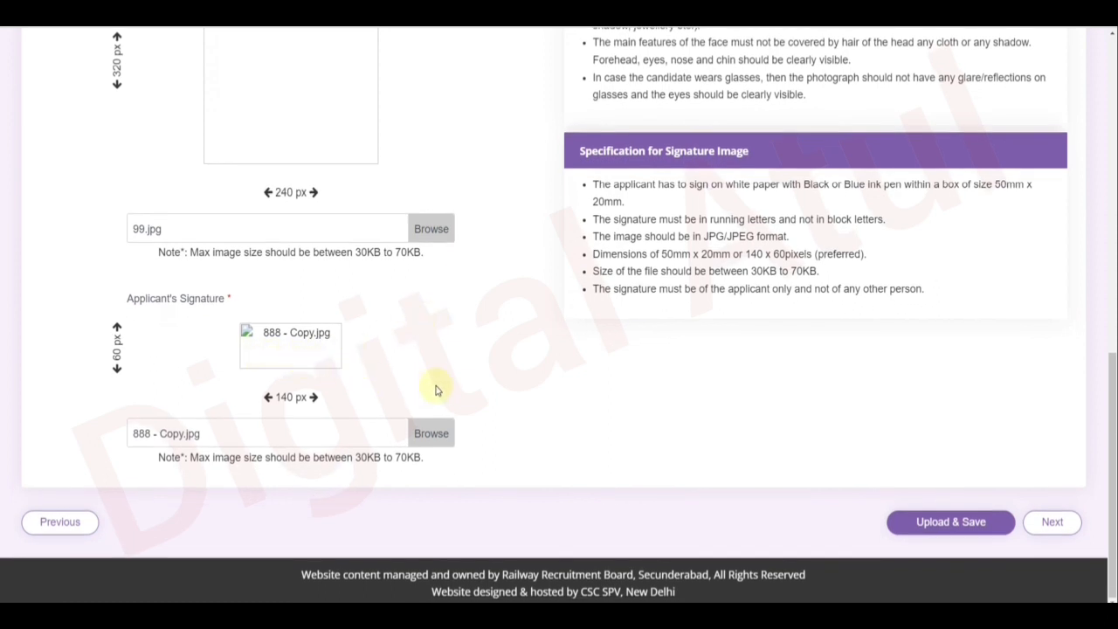
click(940, 531)
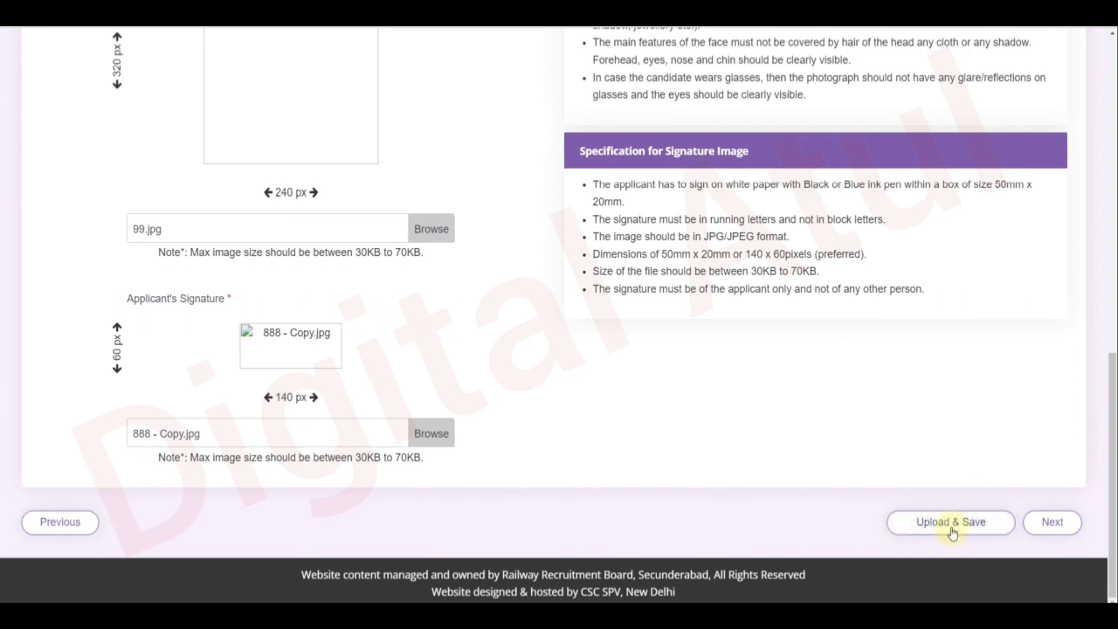
click(946, 524)
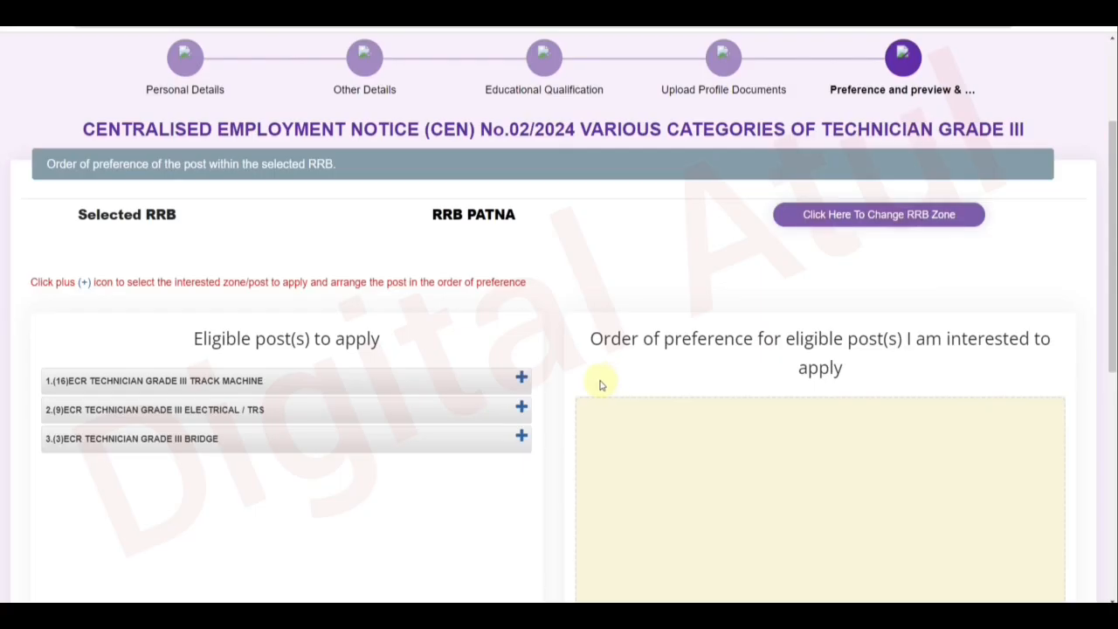
Add the Bridge, Electrical / TRS and Track Machine posts to the preference list, in that order.
scroll(599, 384, down, 2)
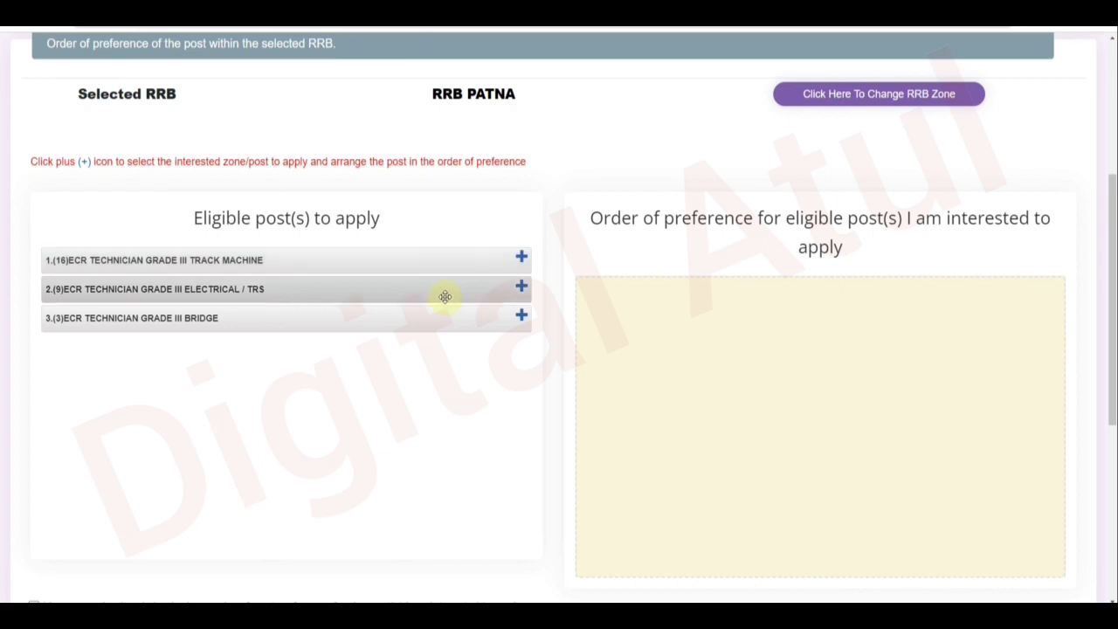
click(521, 320)
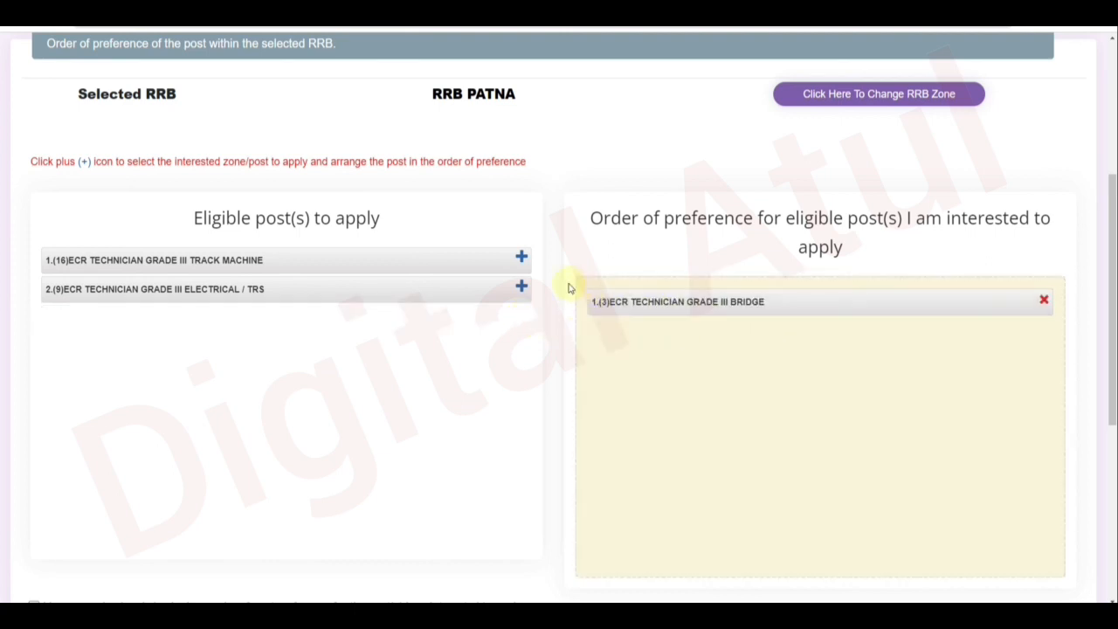
click(522, 287)
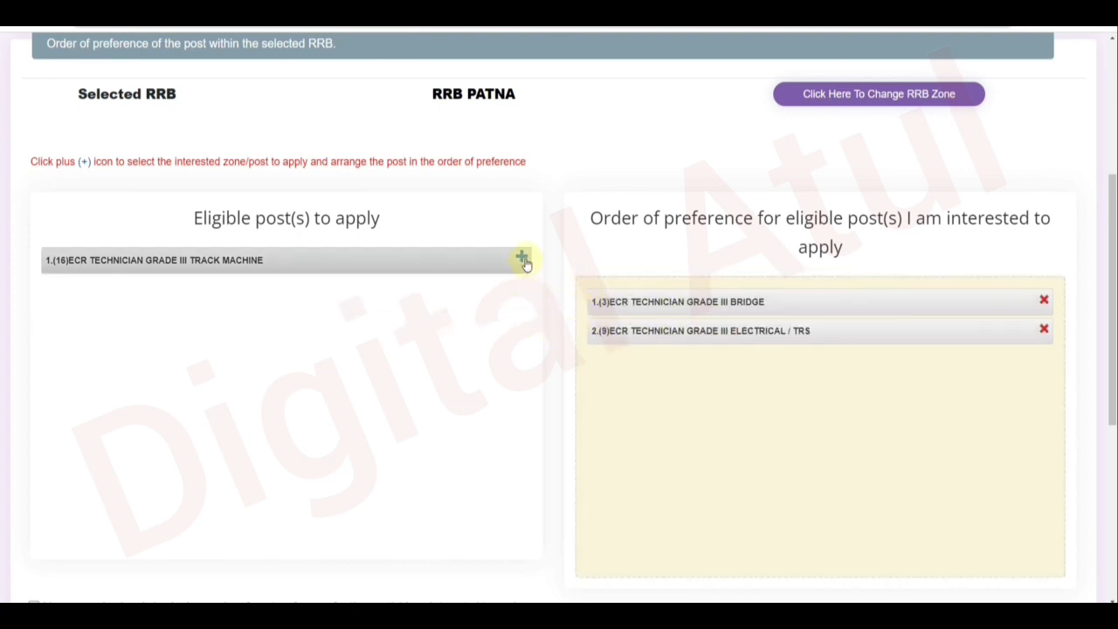
click(522, 259)
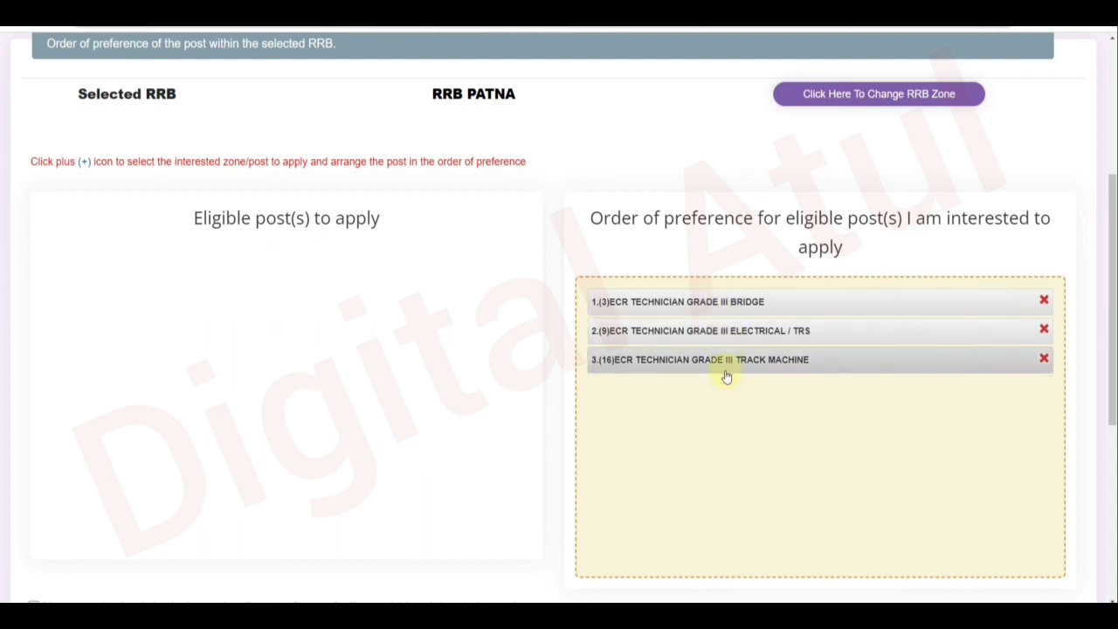
Tick the checkbox confirming the post preference order.
scroll(763, 417, down, 2)
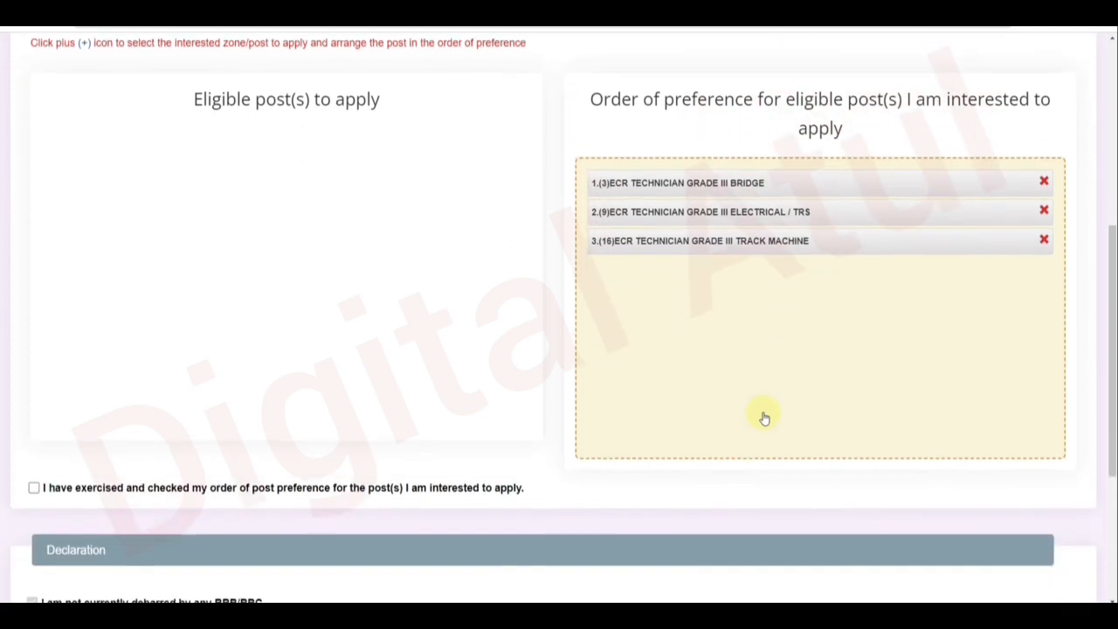
scroll(763, 417, down, 1)
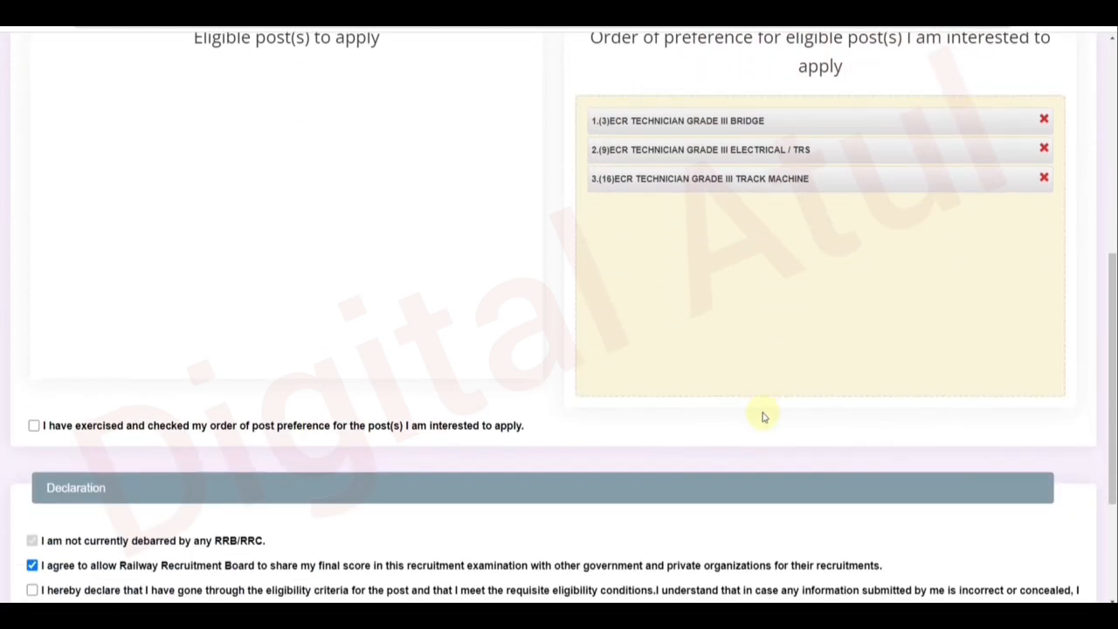
scroll(138, 362, down, 2)
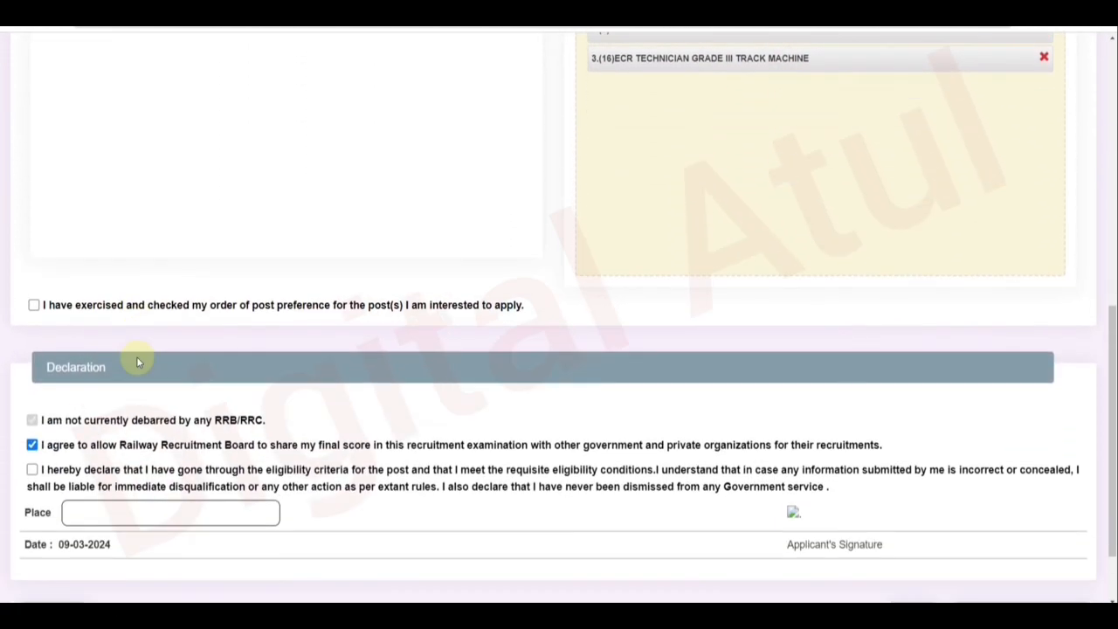
click(34, 306)
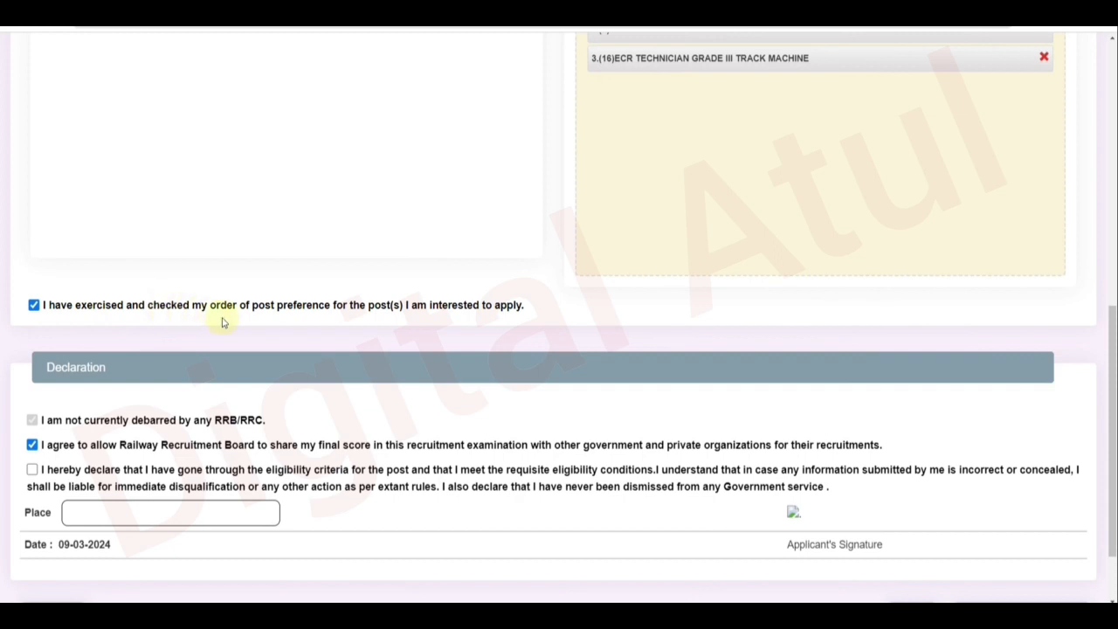
Accept the 'I hereby declare' eligibility declaration and enter ALWAR as the place.
scroll(230, 323, down, 1)
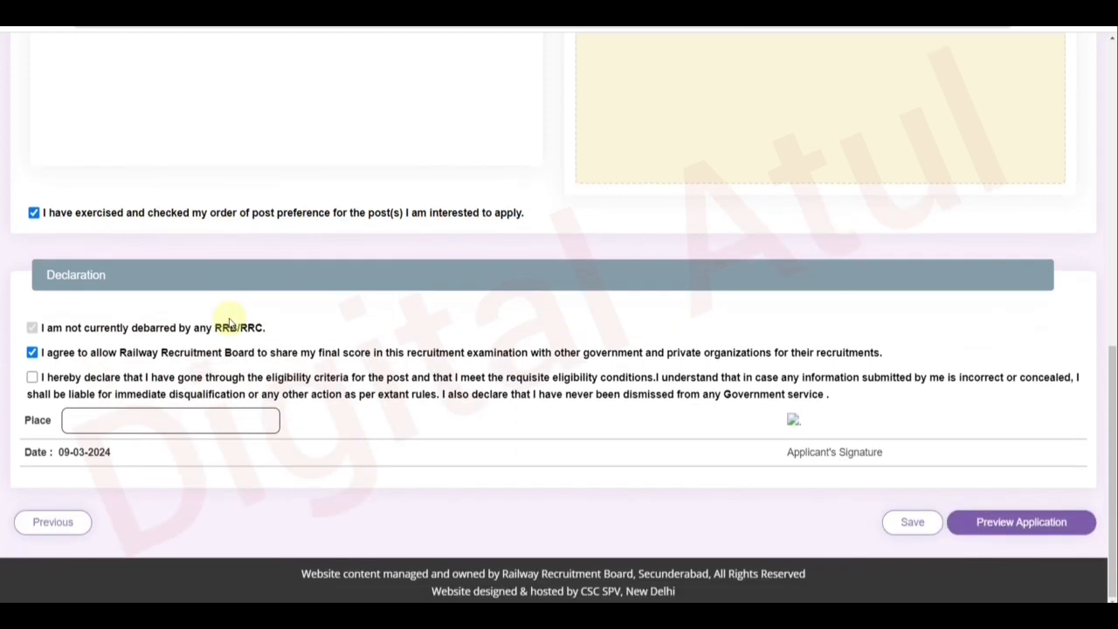
click(32, 381)
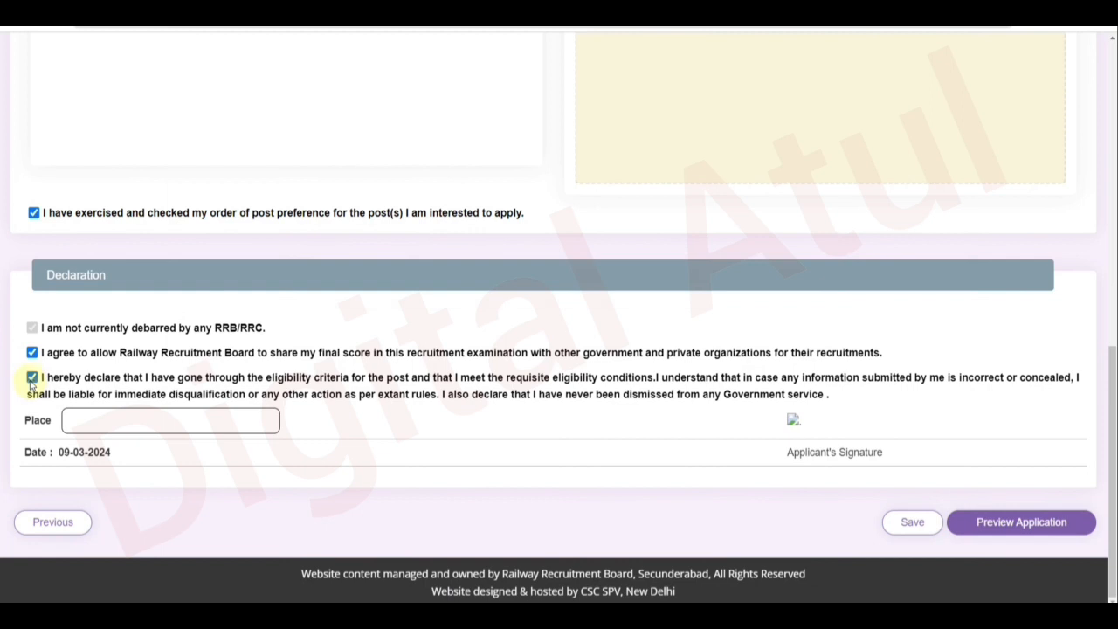
click(129, 409)
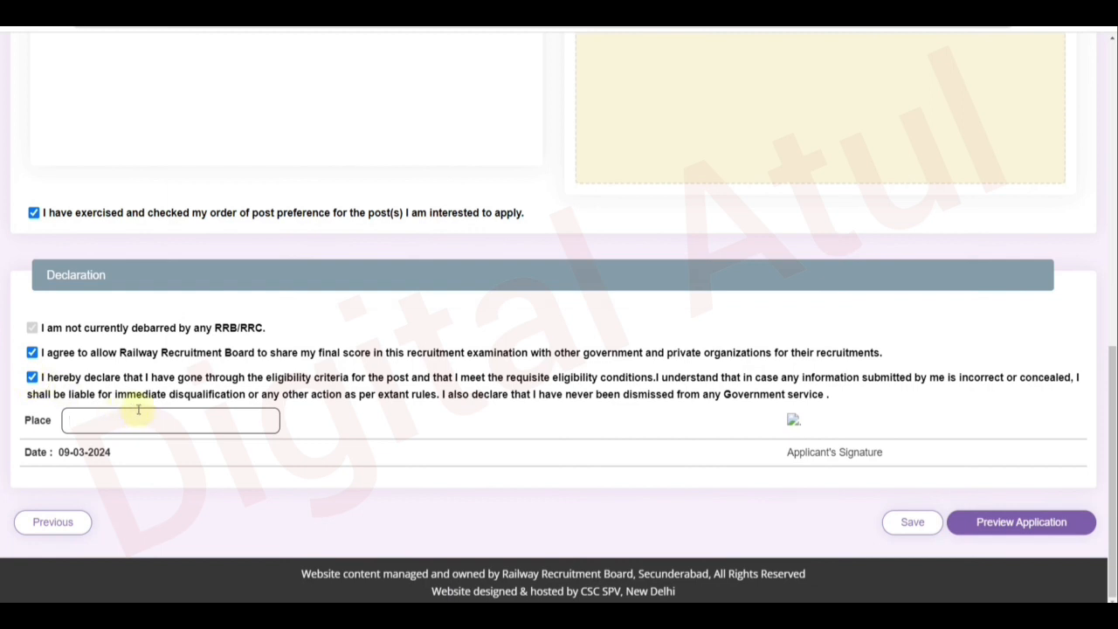
text(ALWAR)
Preview the application, tick 'I have re-checked the above details', submit, then view Application History.
click(991, 522)
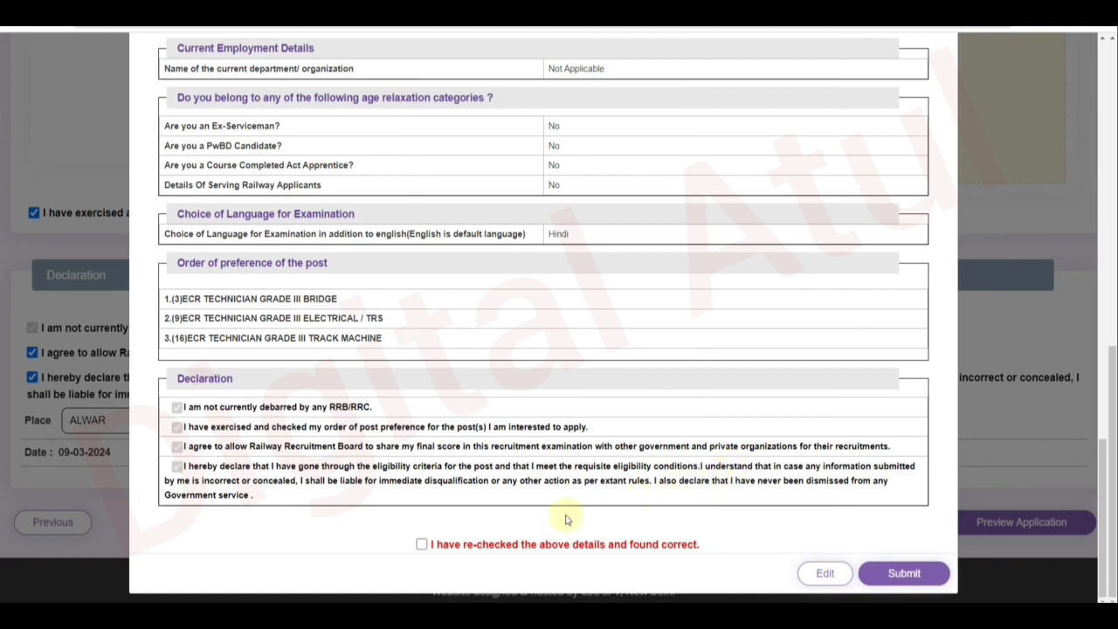
click(421, 546)
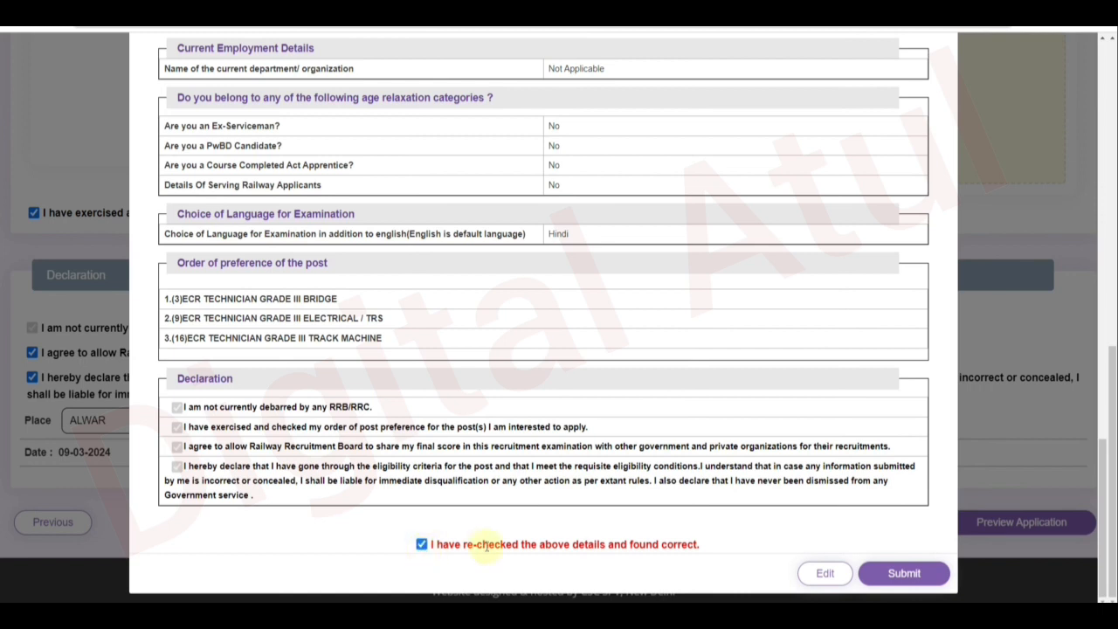
click(904, 574)
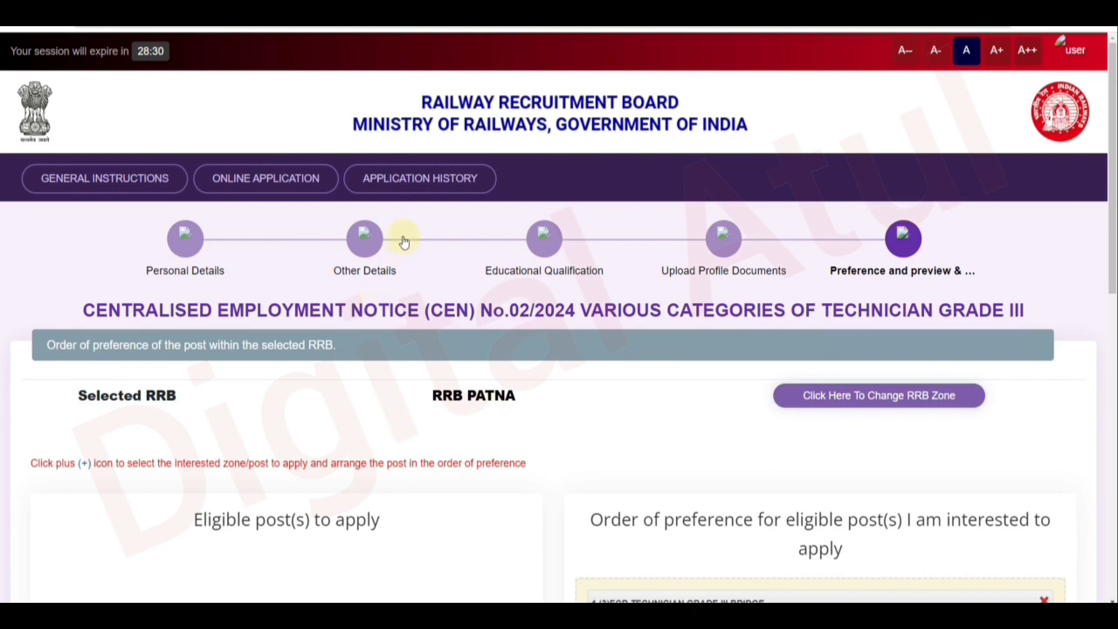
click(425, 180)
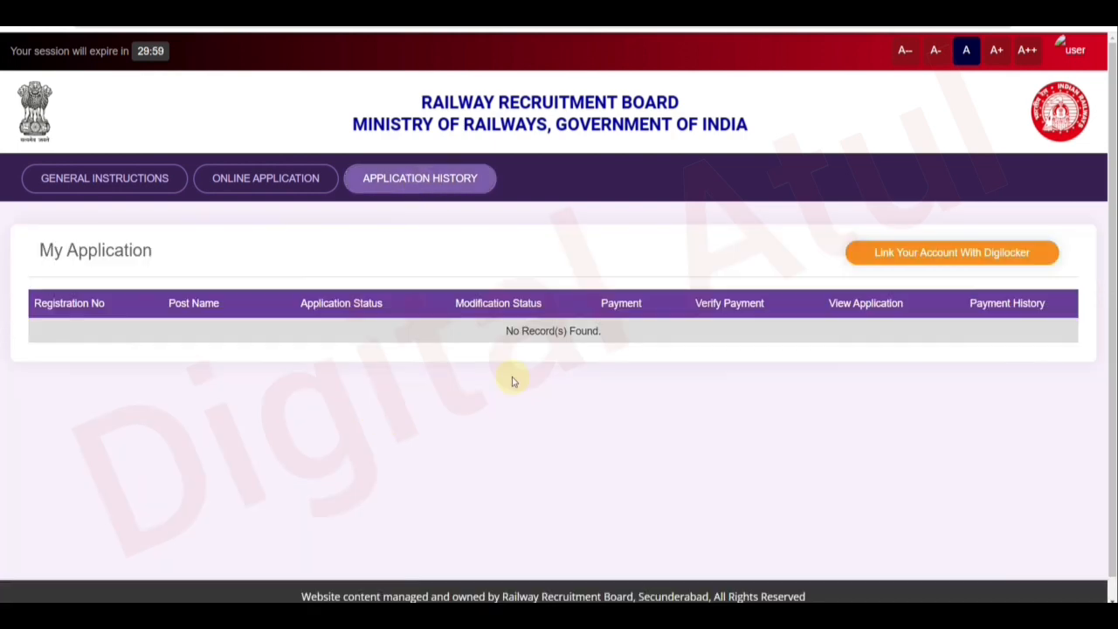